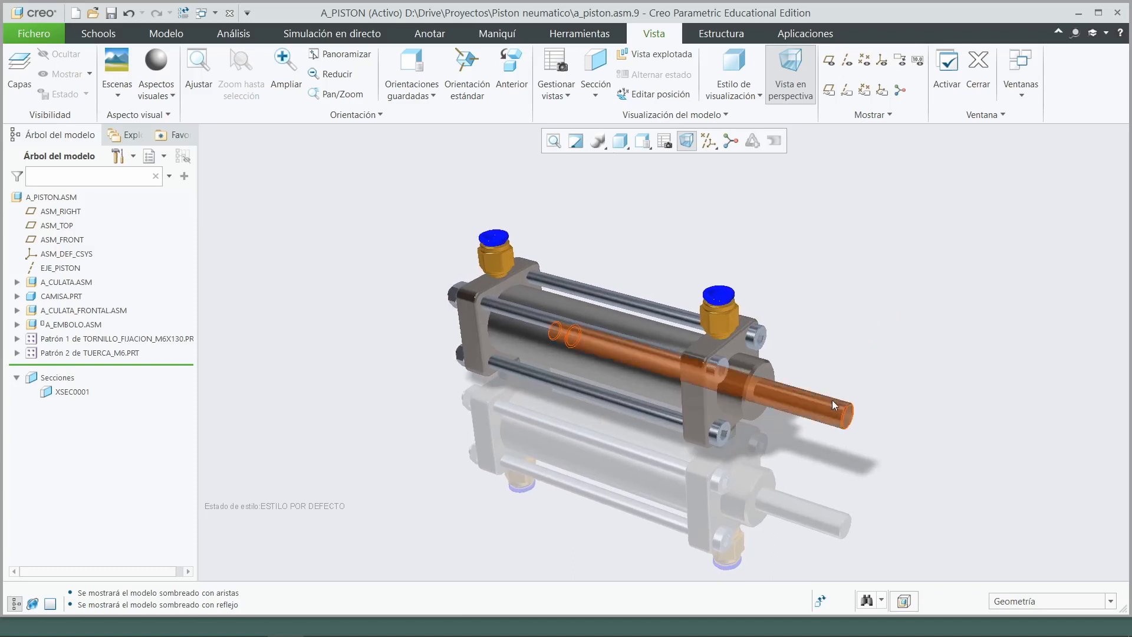
Turn off the perspective view and orient the piston assembly to the FRONT view
left_click_drag(832, 411, 807, 423)
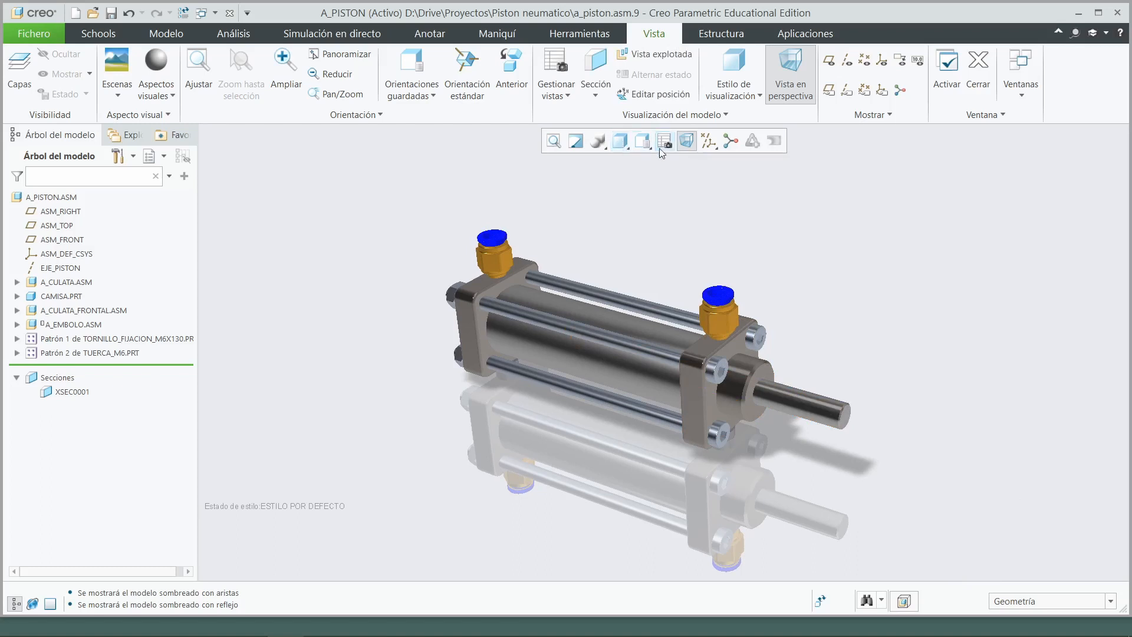
left_click(693, 146)
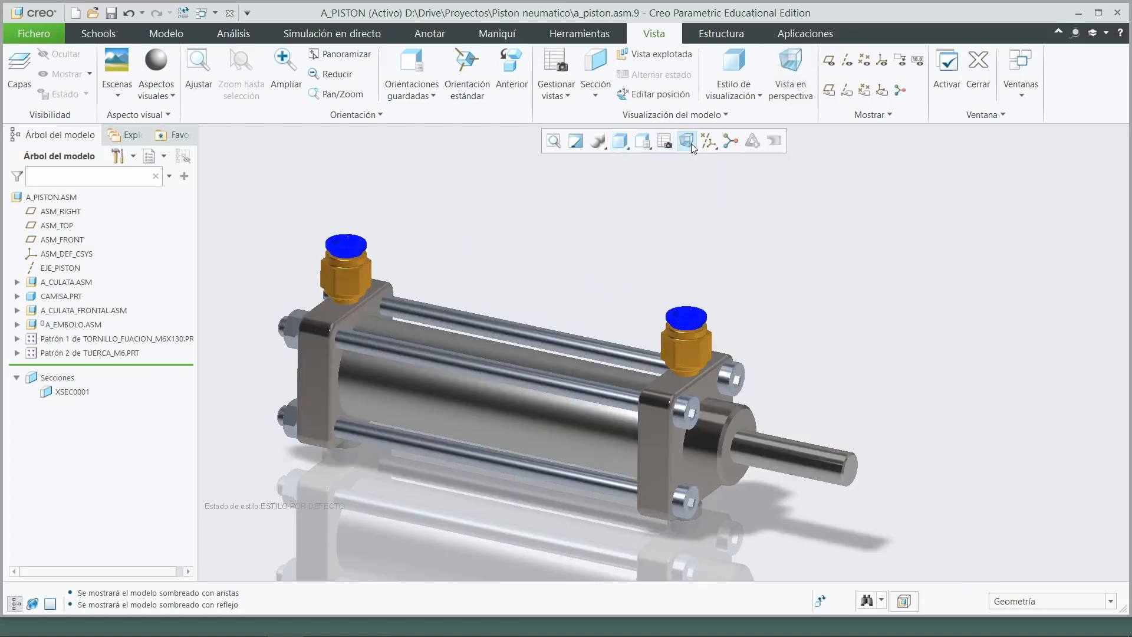
left_click(641, 144)
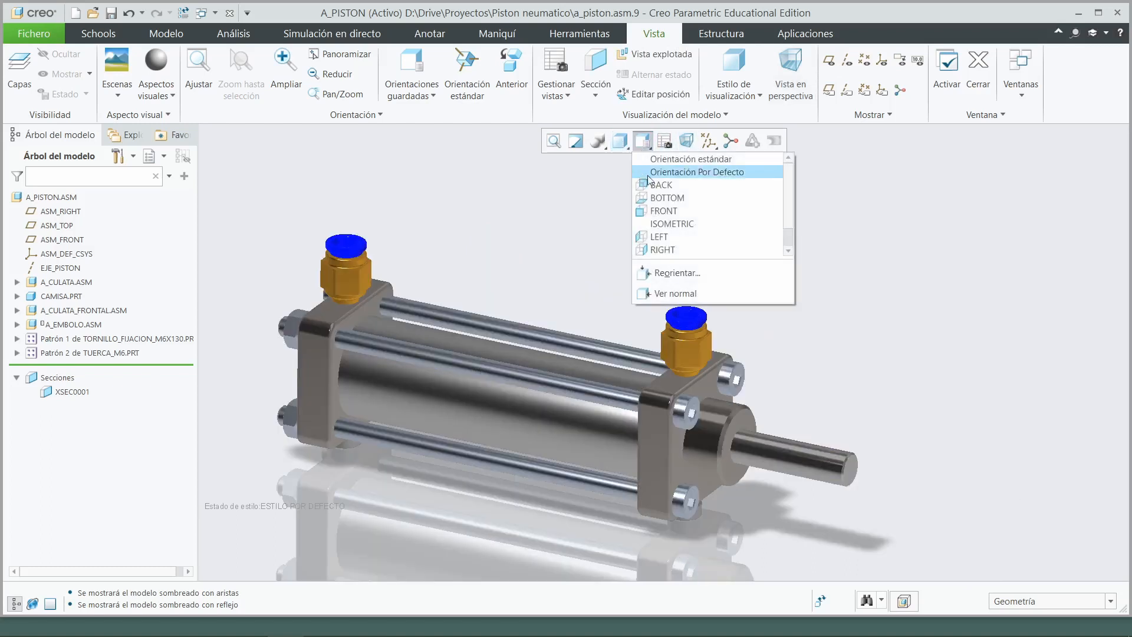
left_click(664, 213)
scroll(621, 313, "down", 3)
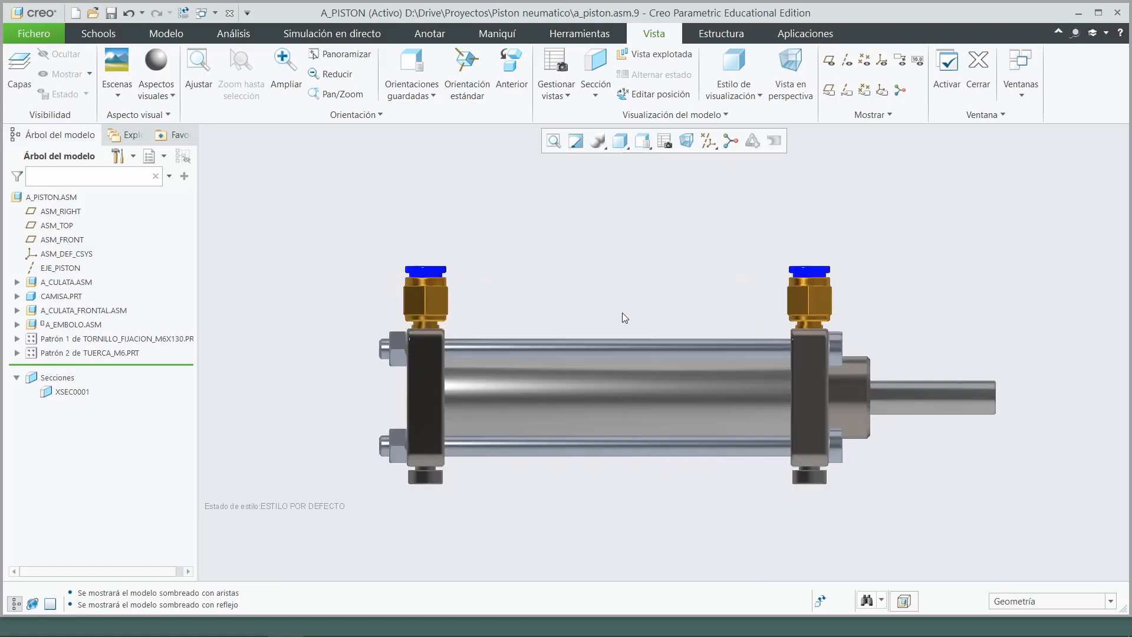
Activate the XSEC0001 cross-section and slide the piston rod along the sectioned cylinder
left_click(71, 392)
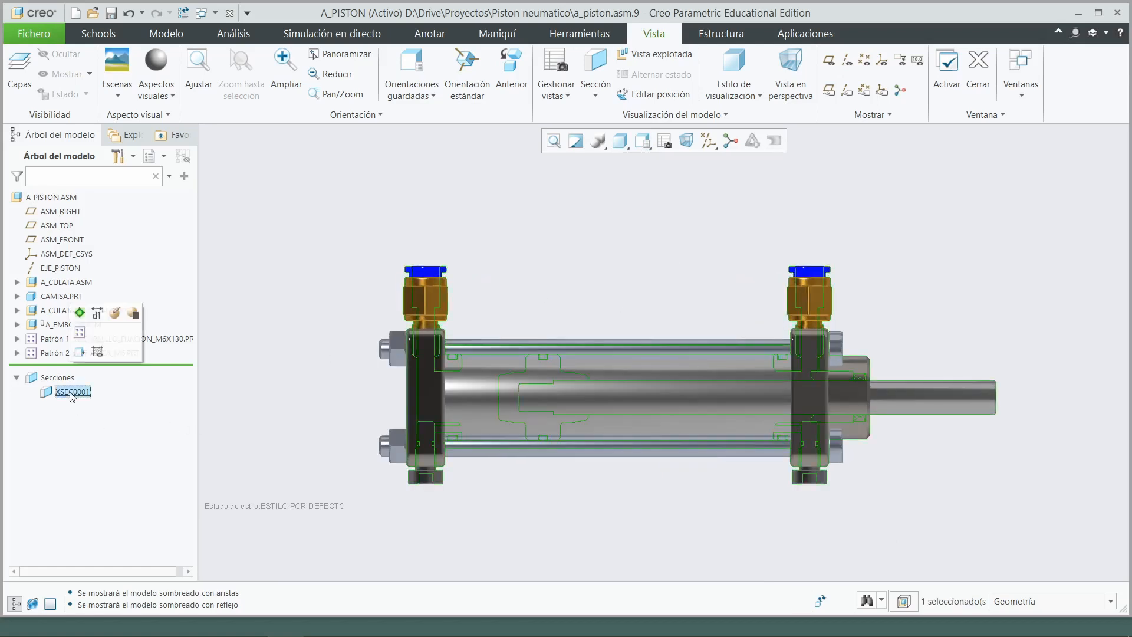
left_click(80, 312)
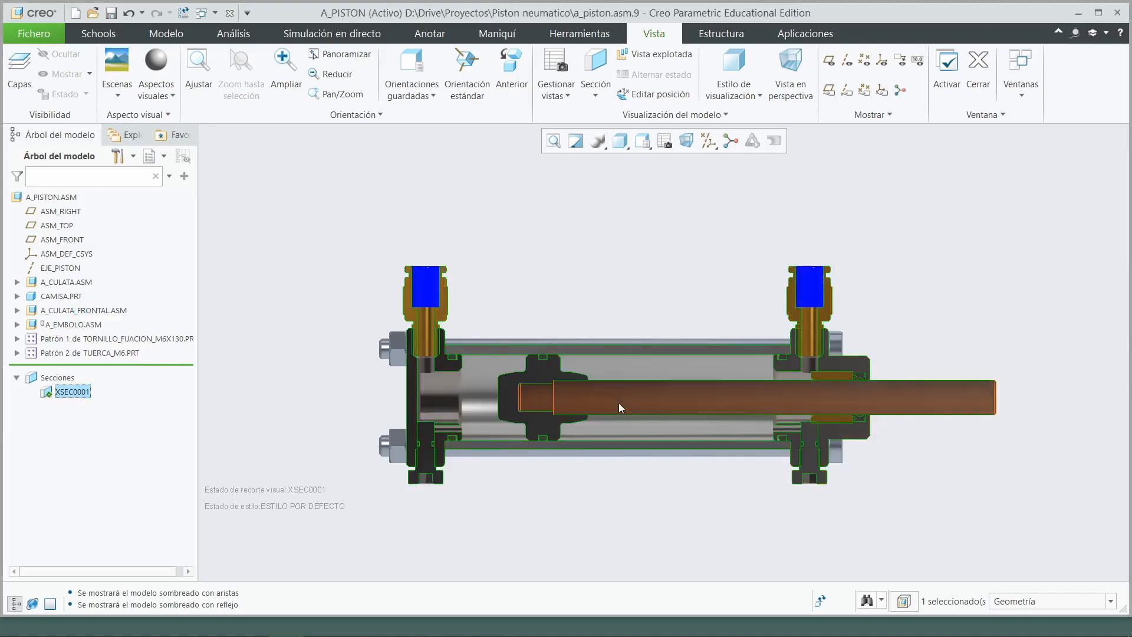
mouse_move(625, 405)
left_mouse_down()
mouse_move(730, 413)
mouse_move(560, 401)
mouse_move(714, 399)
mouse_move(626, 390)
left_mouse_up()
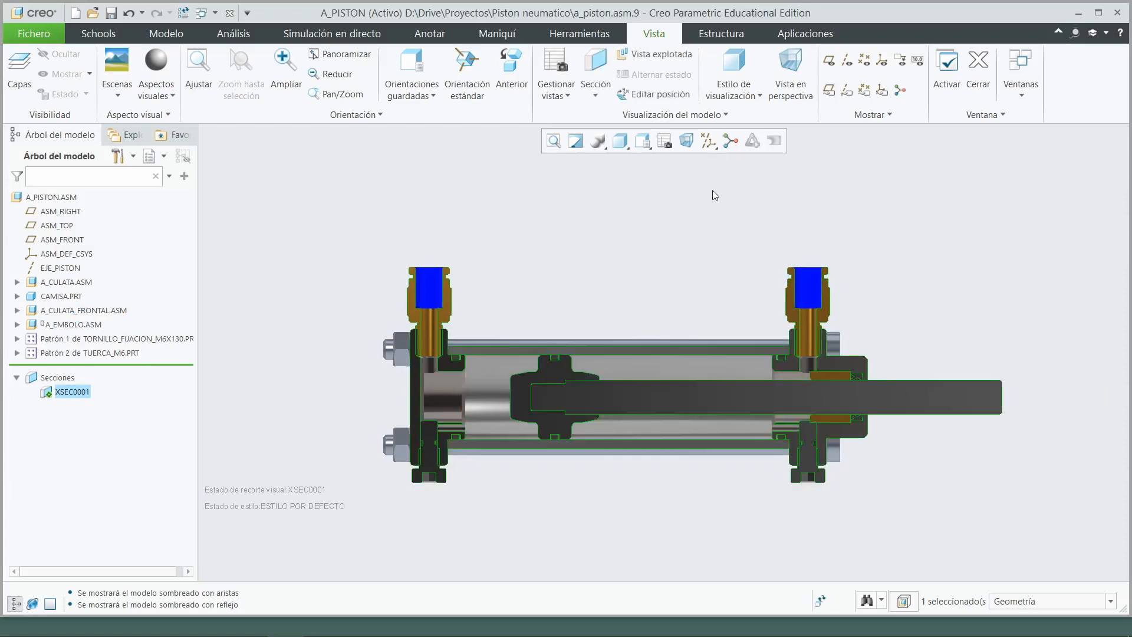
Set the display style to shaded with edges and slide the piston rod in the section view
left_click(642, 141)
left_click(620, 142)
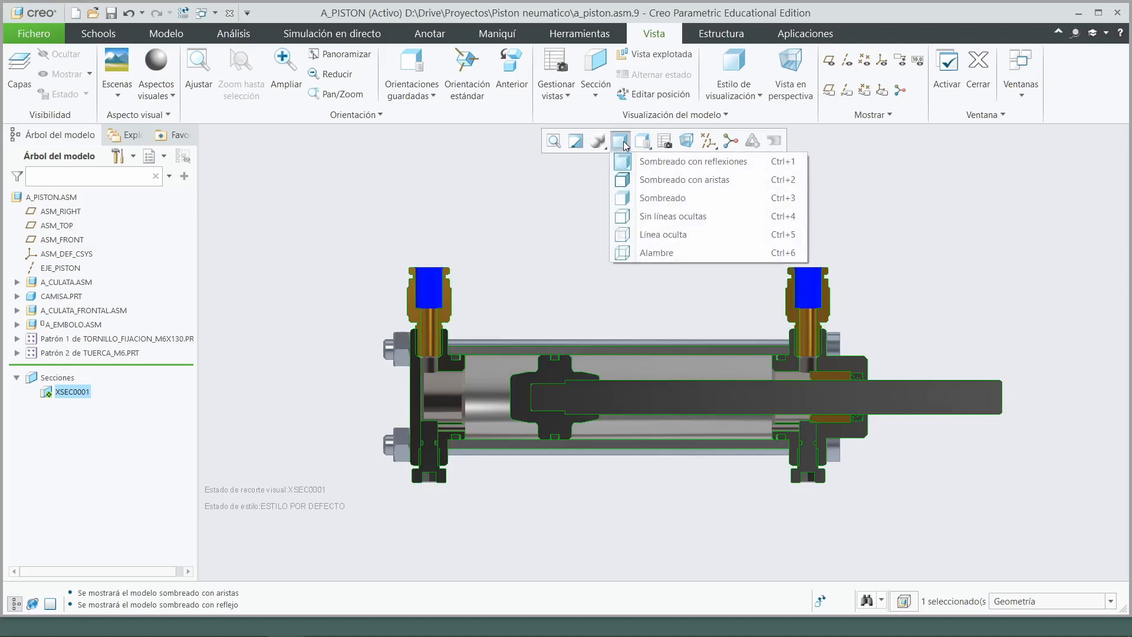
left_click(650, 185)
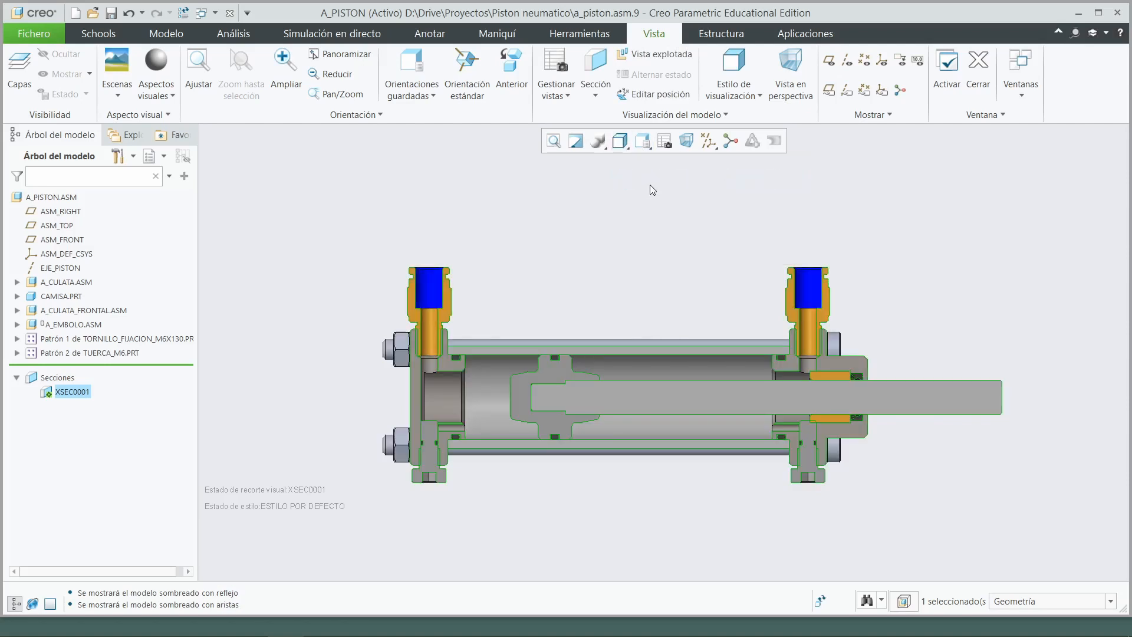
left_click(624, 212)
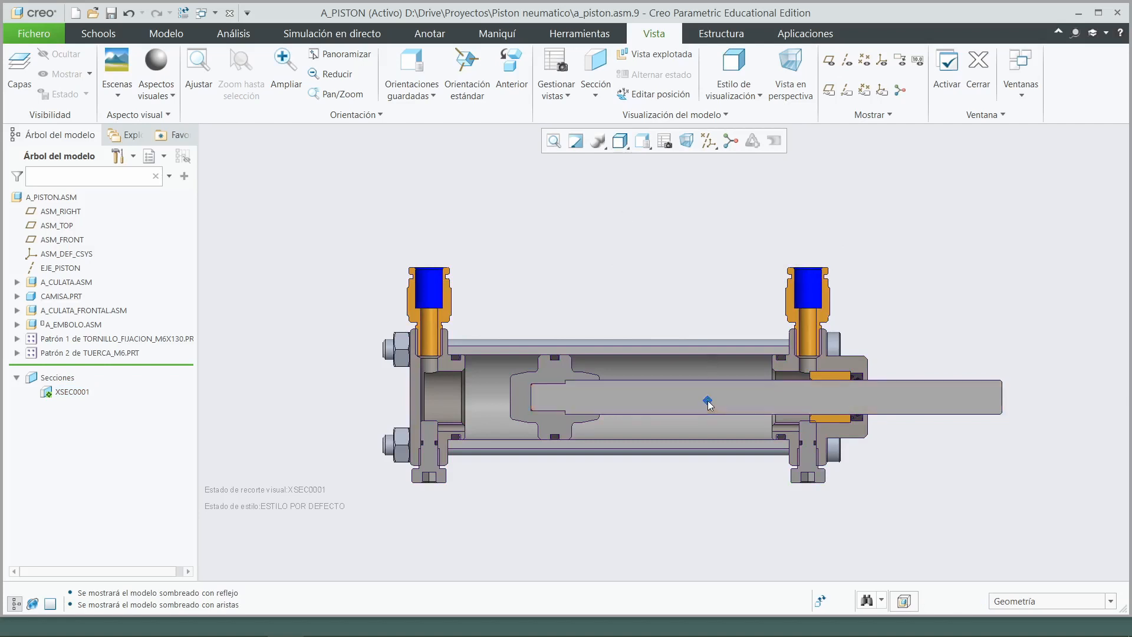
mouse_move(703, 395)
left_mouse_down("ctrl+alt")
mouse_move(635, 394)
mouse_move(812, 390)
mouse_move(677, 381)
mouse_move(694, 381)
left_mouse_up("ctrl+alt")
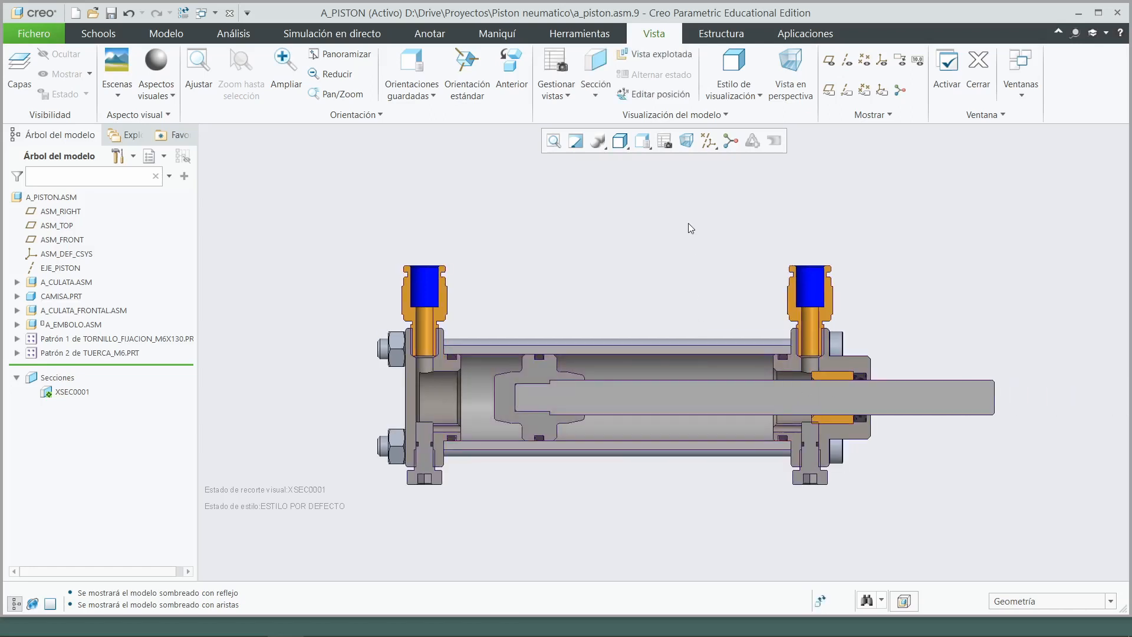
Hide CAMISA.PRT and move the exposed piston along its stroke in a 3D view
left_click(62, 296)
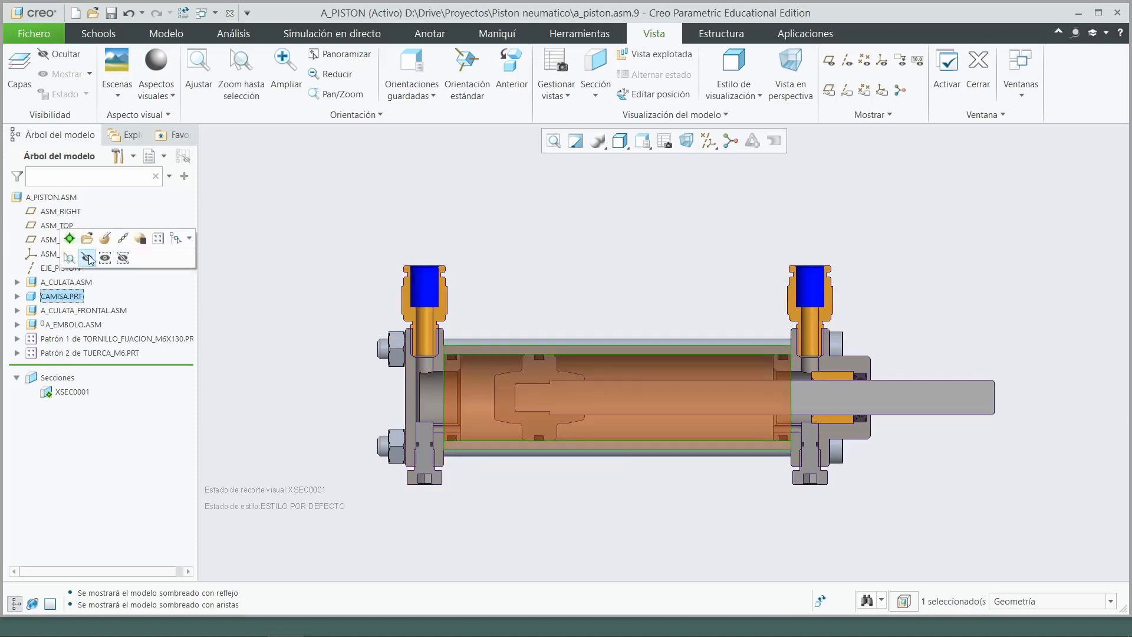
left_click(87, 258)
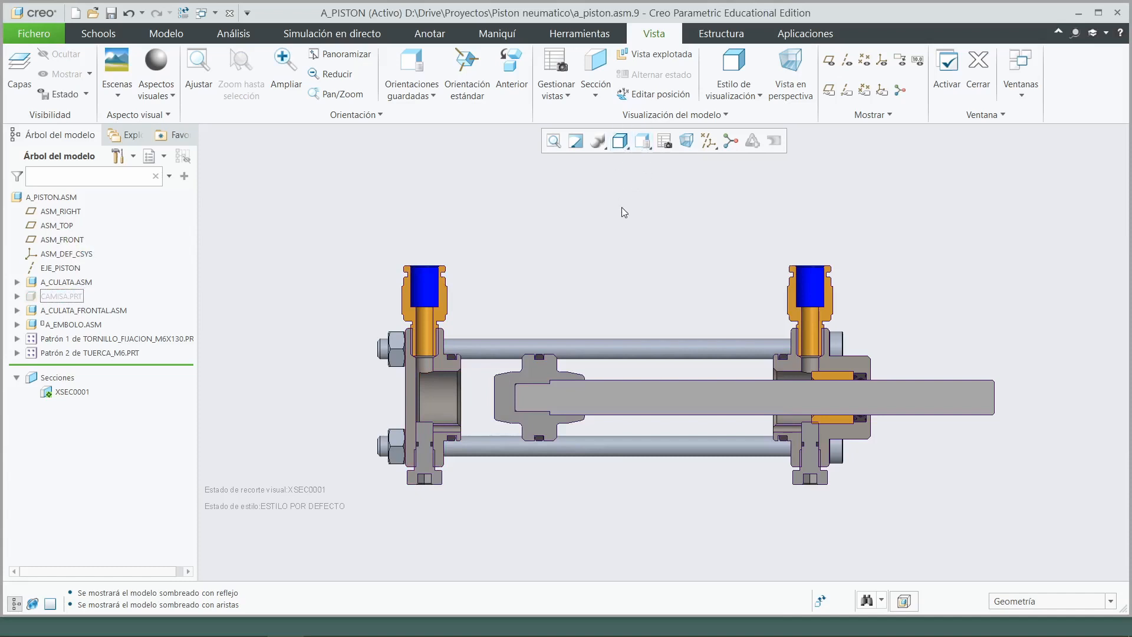
middle_click_drag(620, 207, 646, 219)
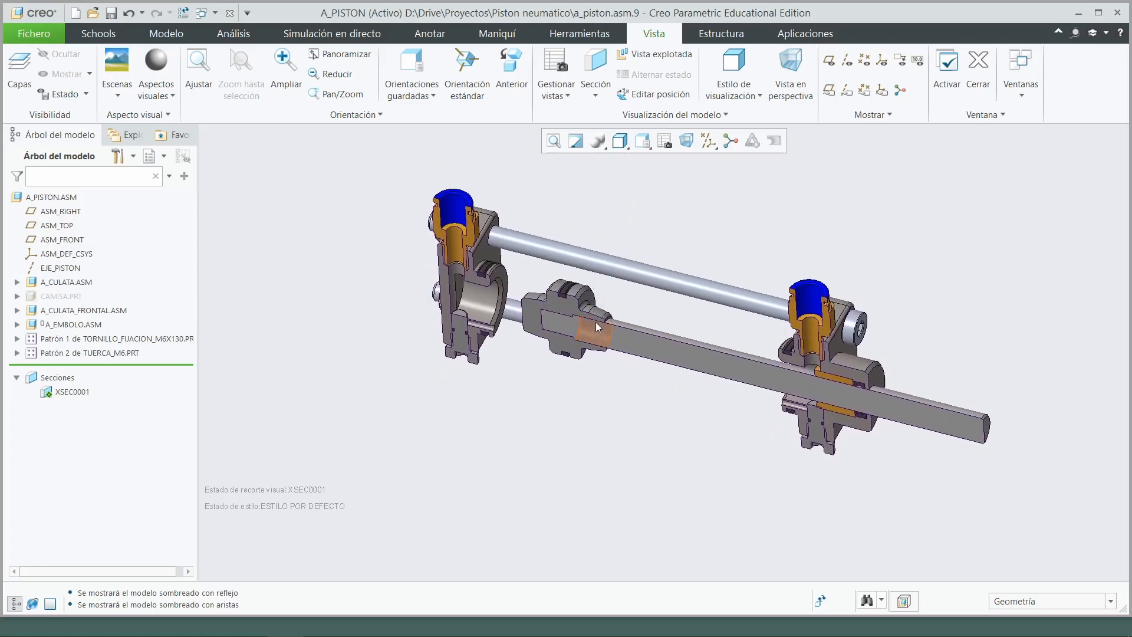
left_click_drag(603, 337, 569, 329, "ctrl+alt")
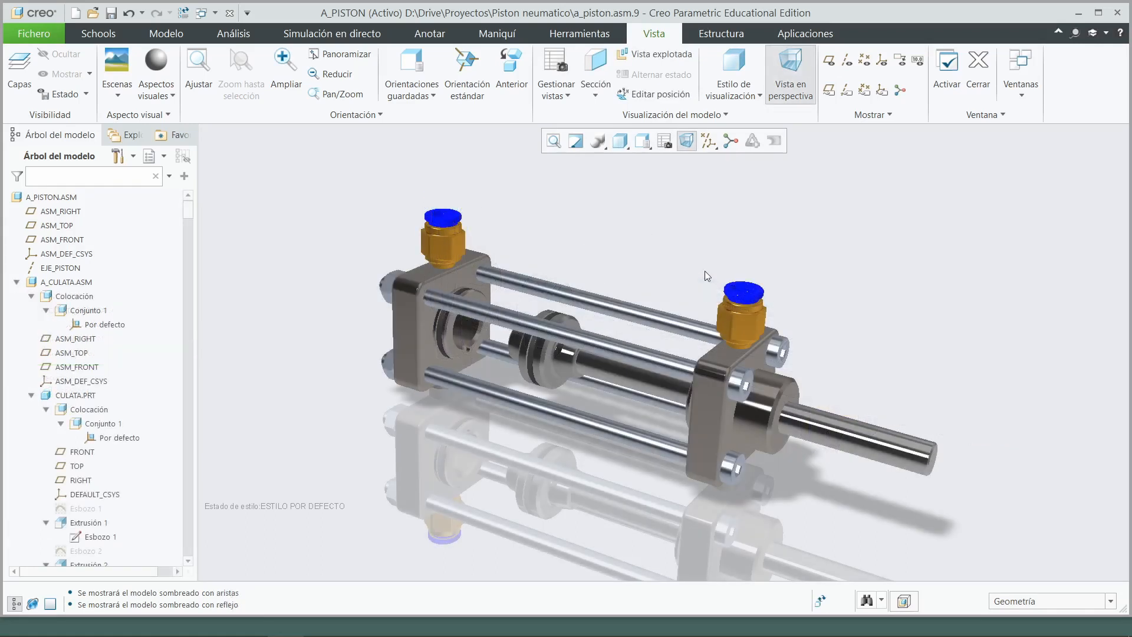
Slide the piston rod inward and activate the Semitransp style for the assembly
left_click_drag(894, 449, 865, 451, "ctrl+alt")
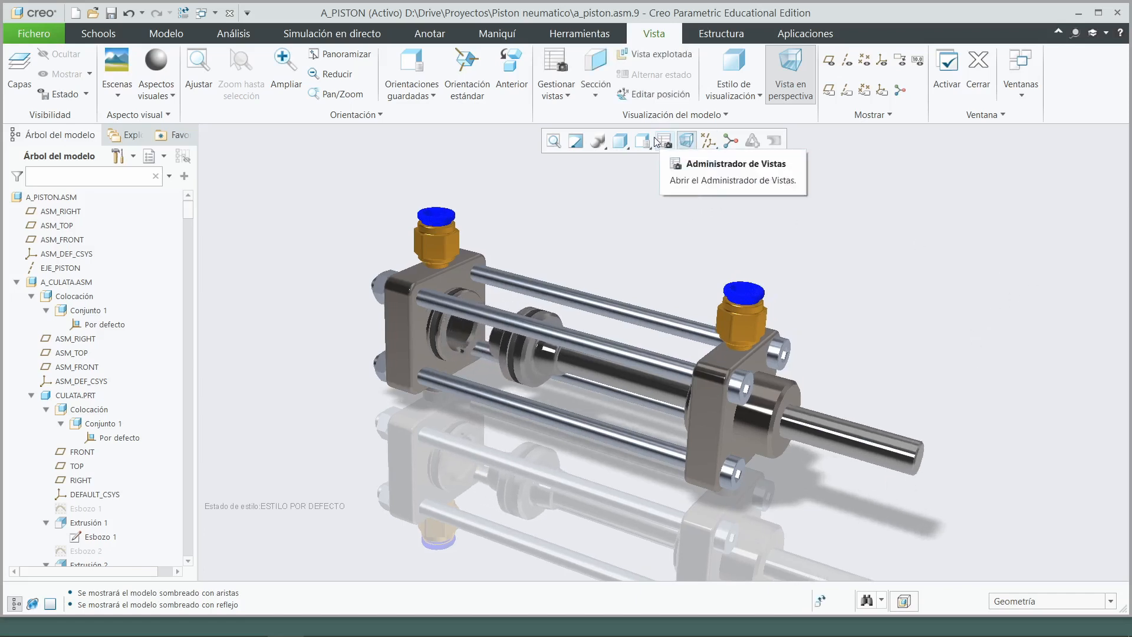
left_click(684, 141)
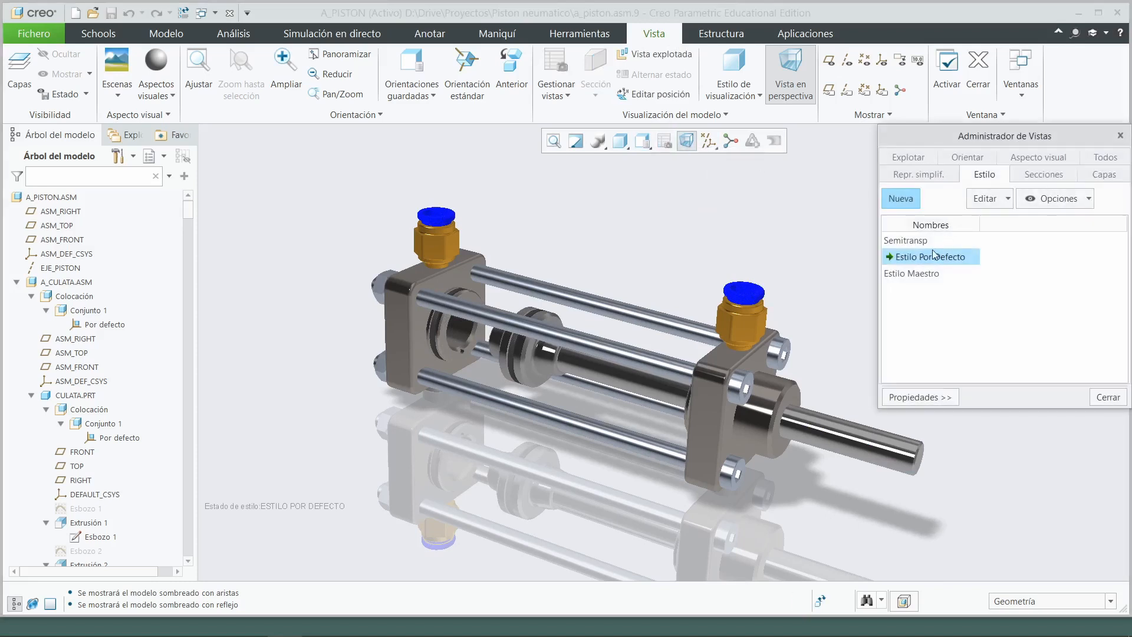
double_click(916, 242)
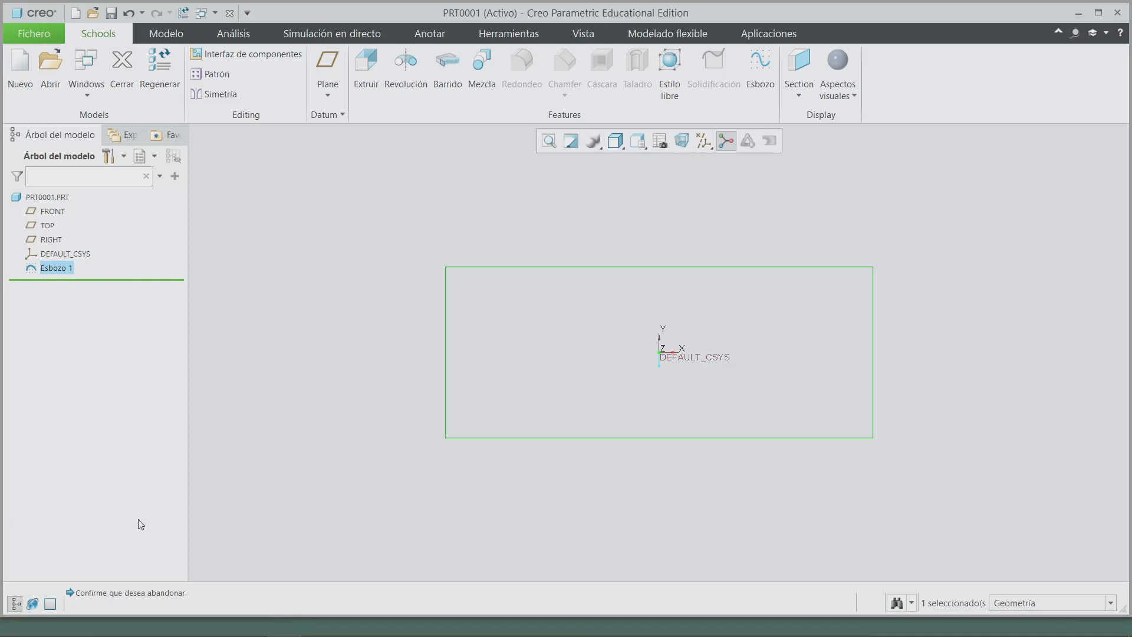
Edit the definition of Esbozo 1 in PRT0001 and switch its dimensions to their symbolic names and back to values
right_click(58, 269)
left_click(85, 208)
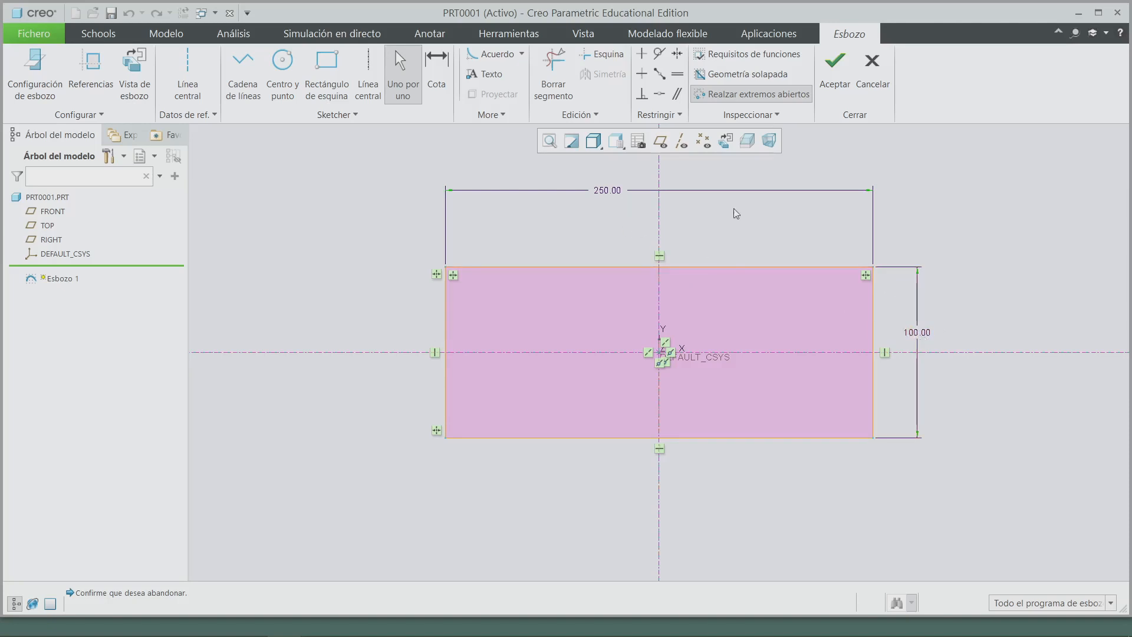
left_click(610, 197)
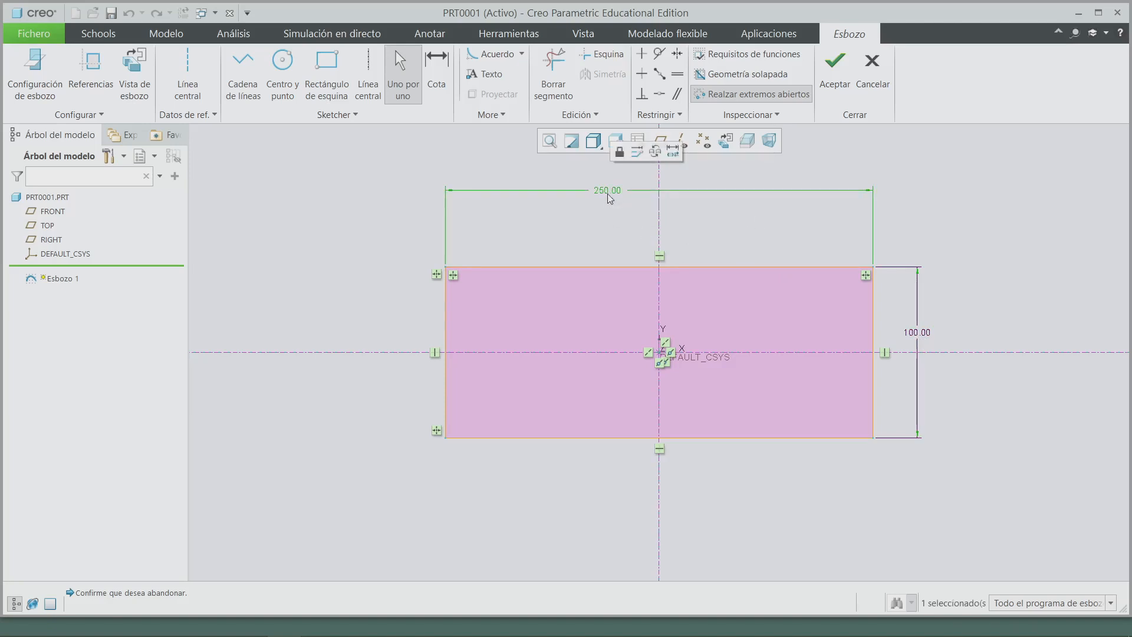
left_click(507, 37)
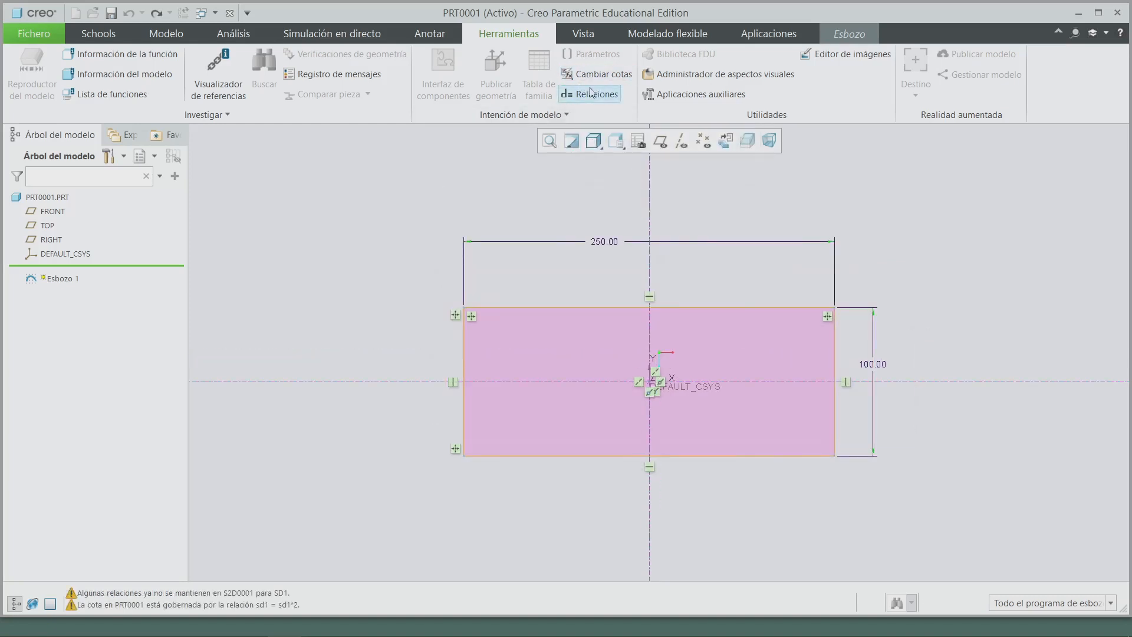
left_click(599, 75)
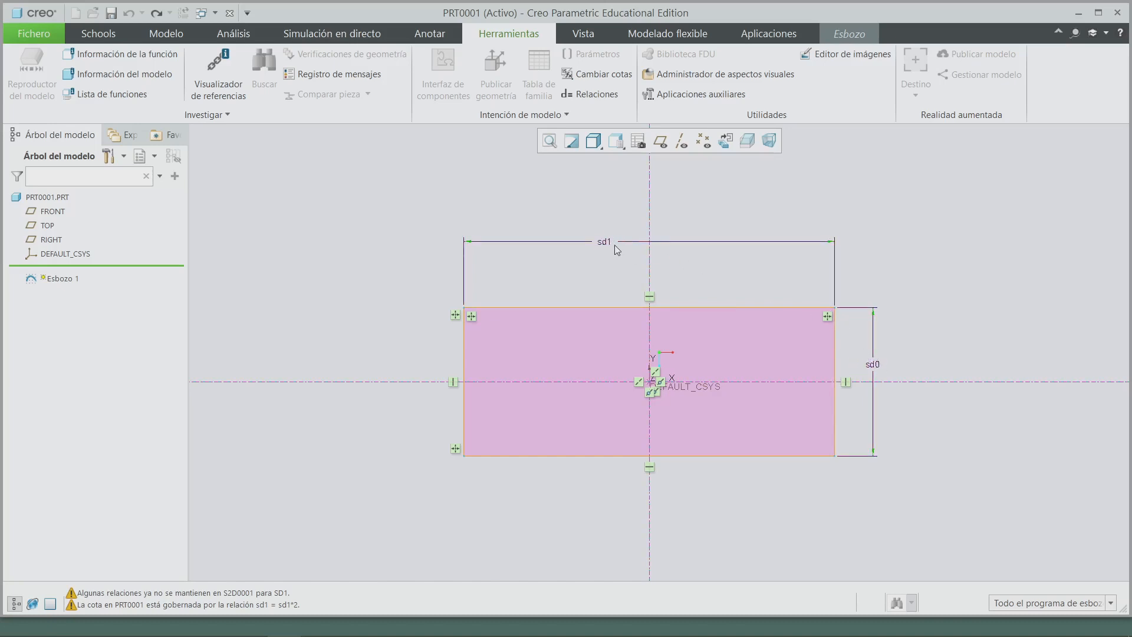
left_click(597, 74)
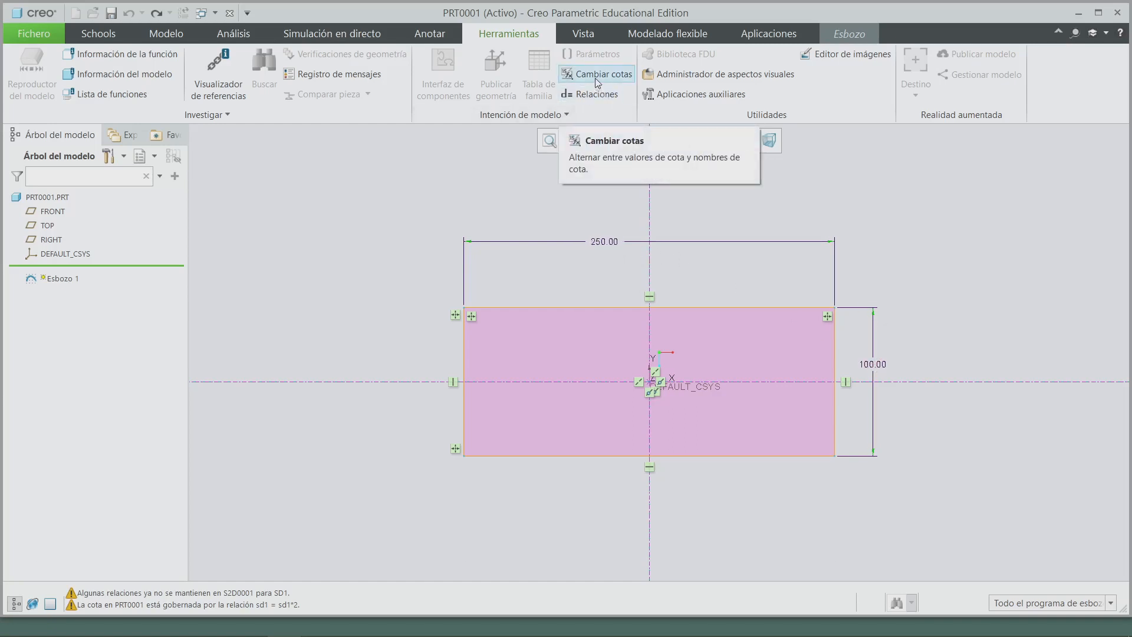
Drive the rectangle's horizontal dimension with the expression sd0*2 and accept adding the relation
double_click(646, 240)
type("s")
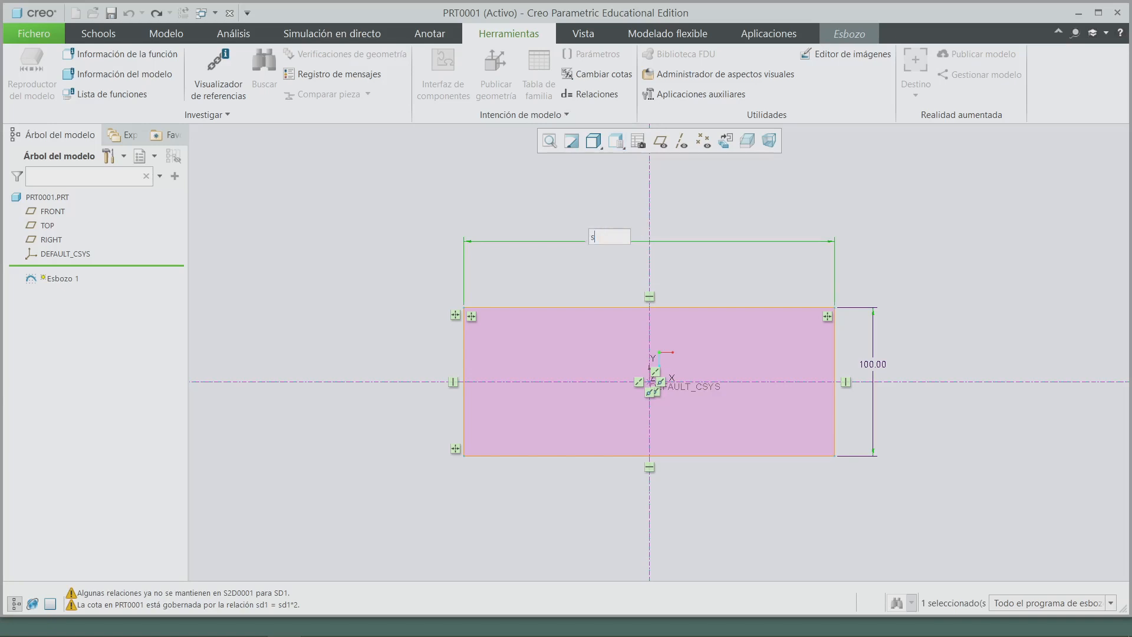
type("d0*2")
key("Return")
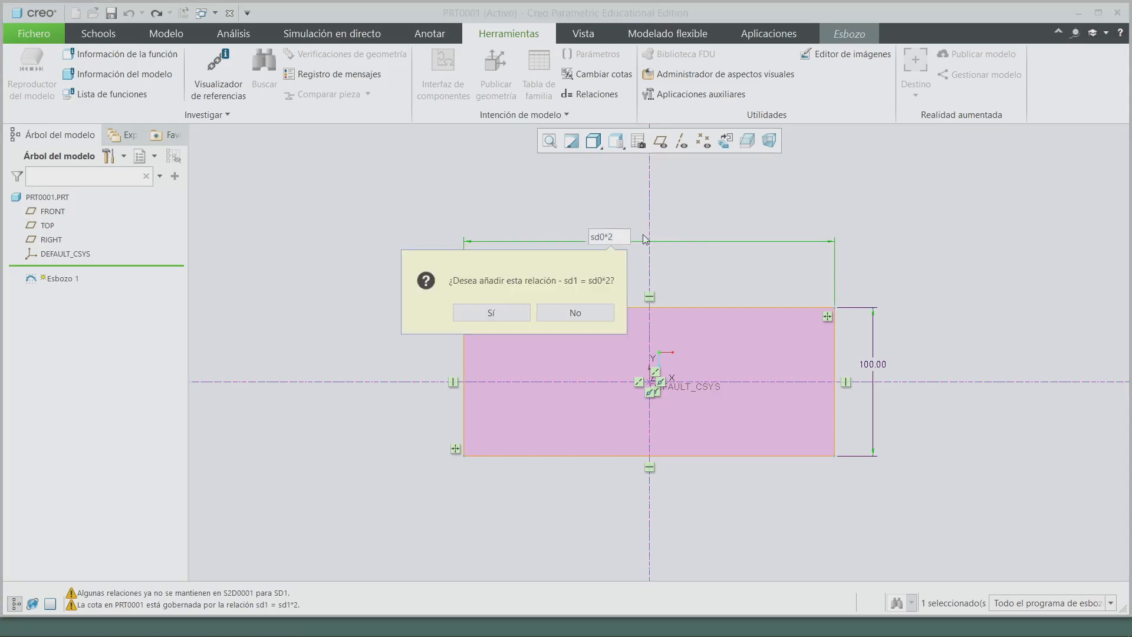
left_click(513, 314)
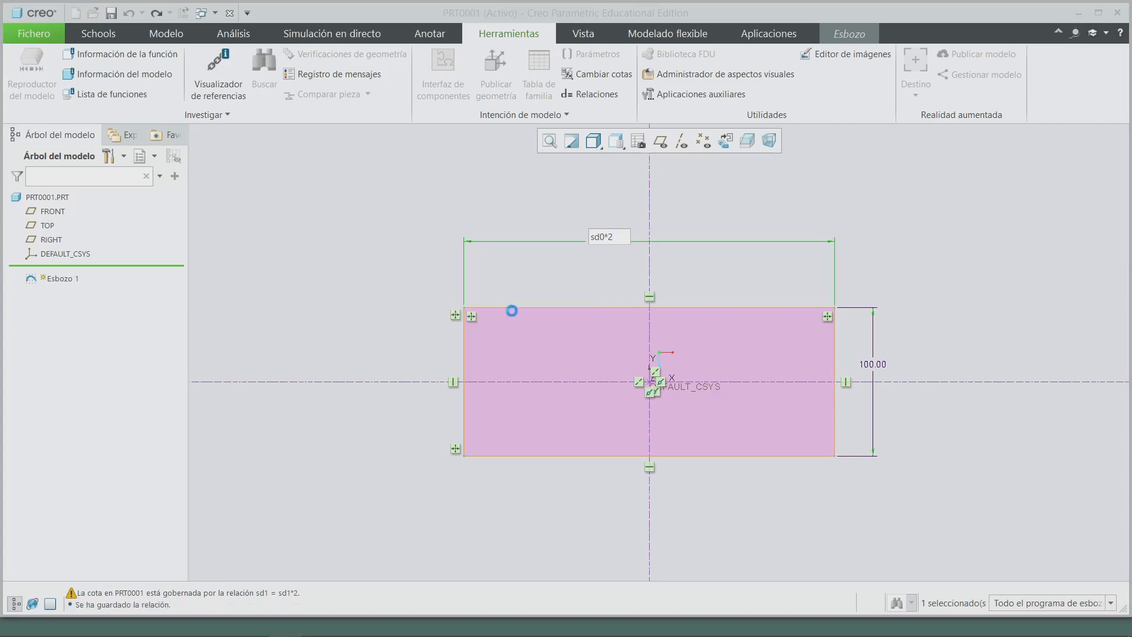
left_click(874, 263)
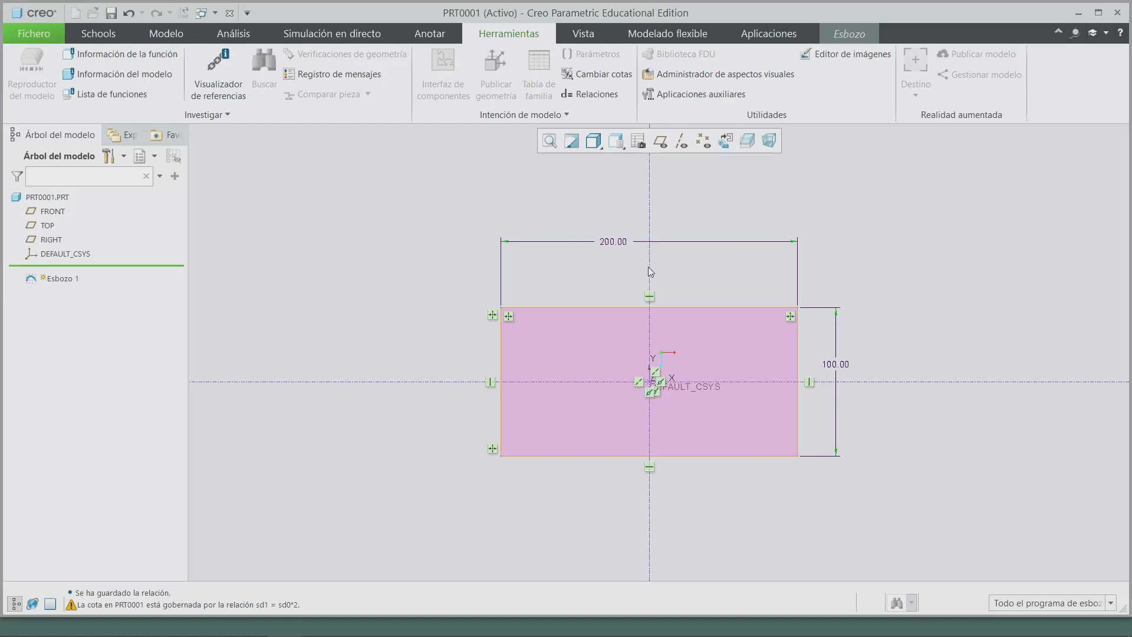
Set the rectangle's vertical dimension to 50
double_click(833, 365)
type("50")
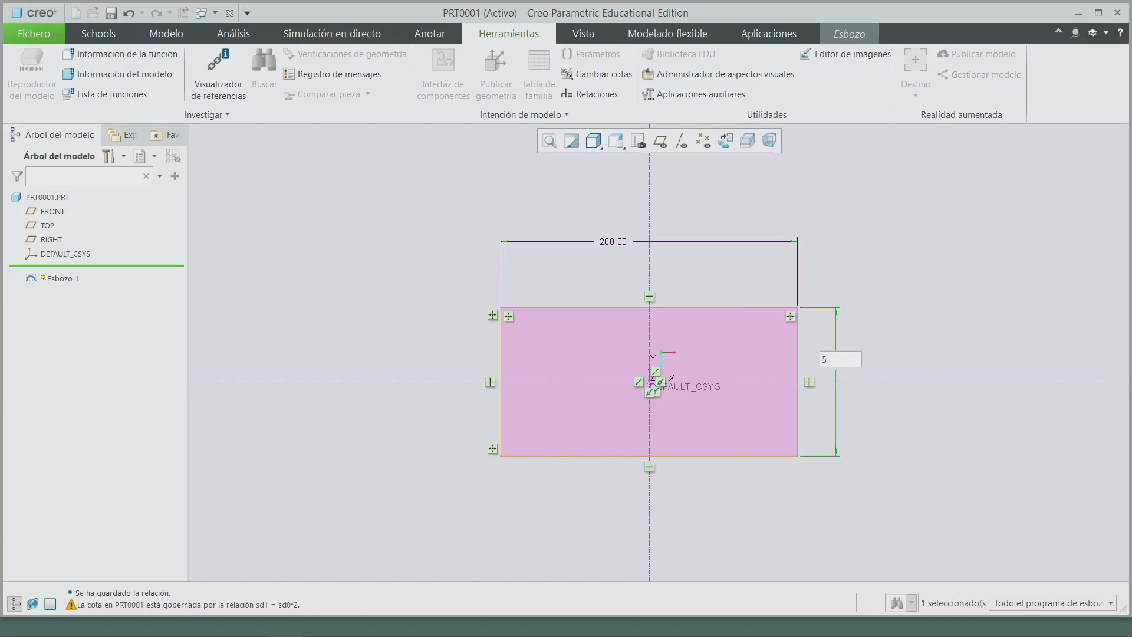
key("Return")
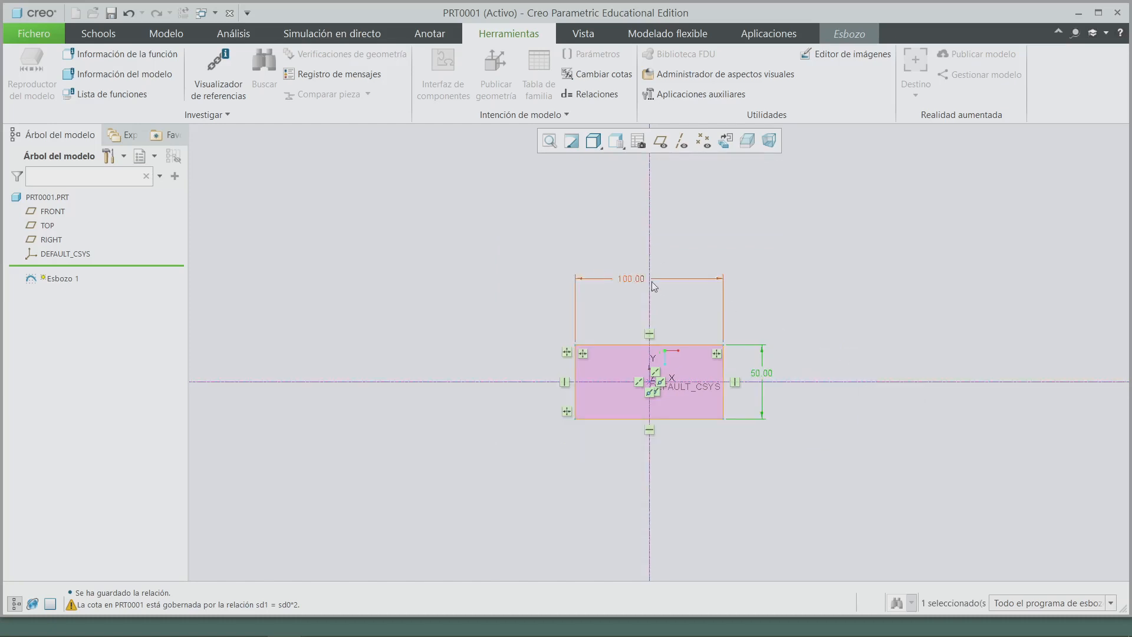
Set the rectangle's vertical dimension to 200
double_click(761, 372)
type("200")
key("Return")
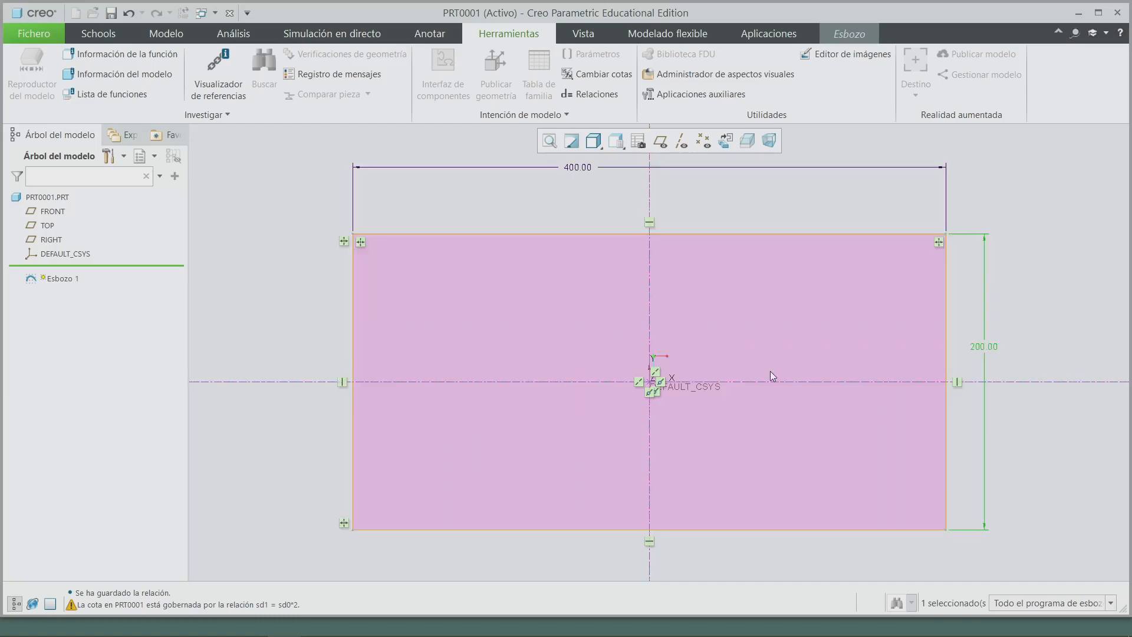
Try to edit the rectangle's relation-driven horizontal dimension directly
double_click(571, 168)
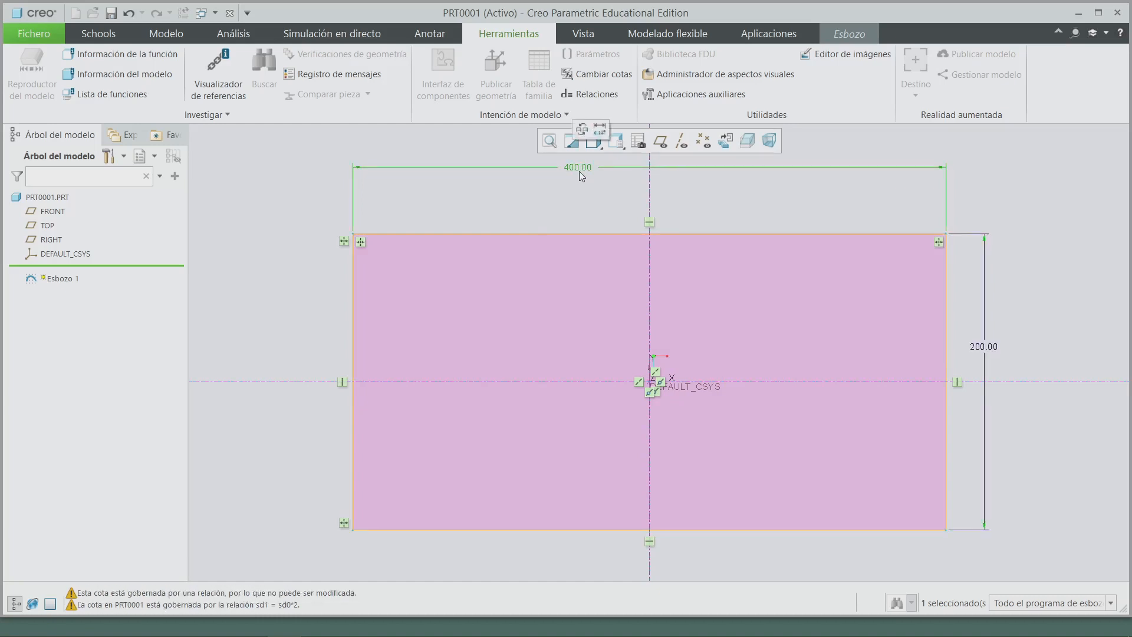
left_click(578, 169)
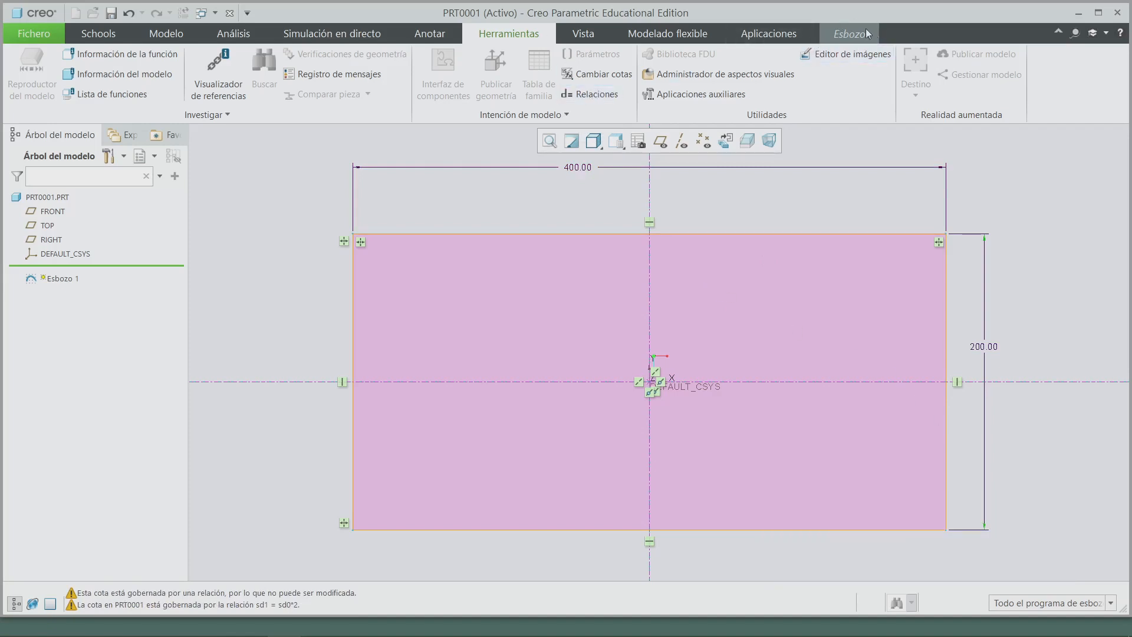
Change the sketch relation to sd1 = sd0*3, verify it, and accept the relations
left_click(592, 99)
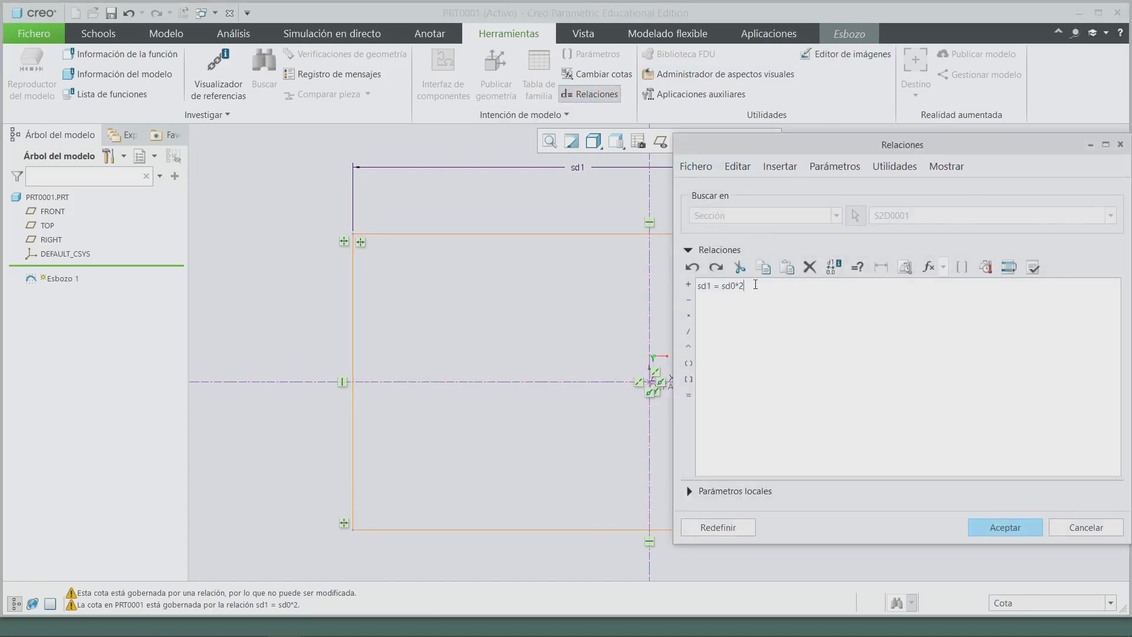
key("BackSpace")
type("3")
left_click(1034, 268)
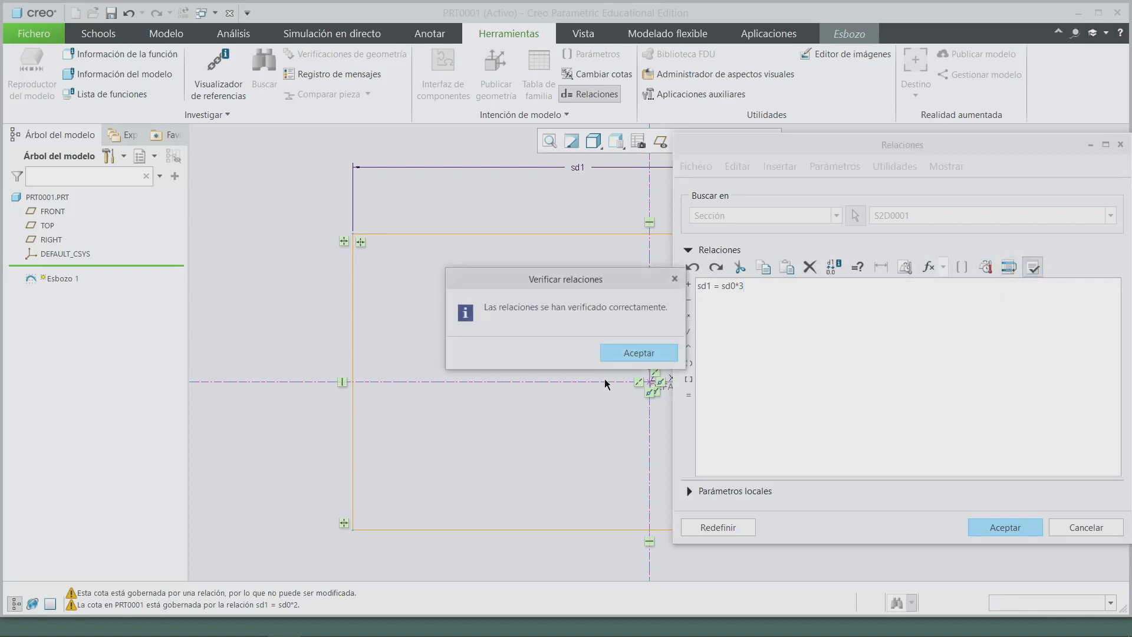
left_click(627, 349)
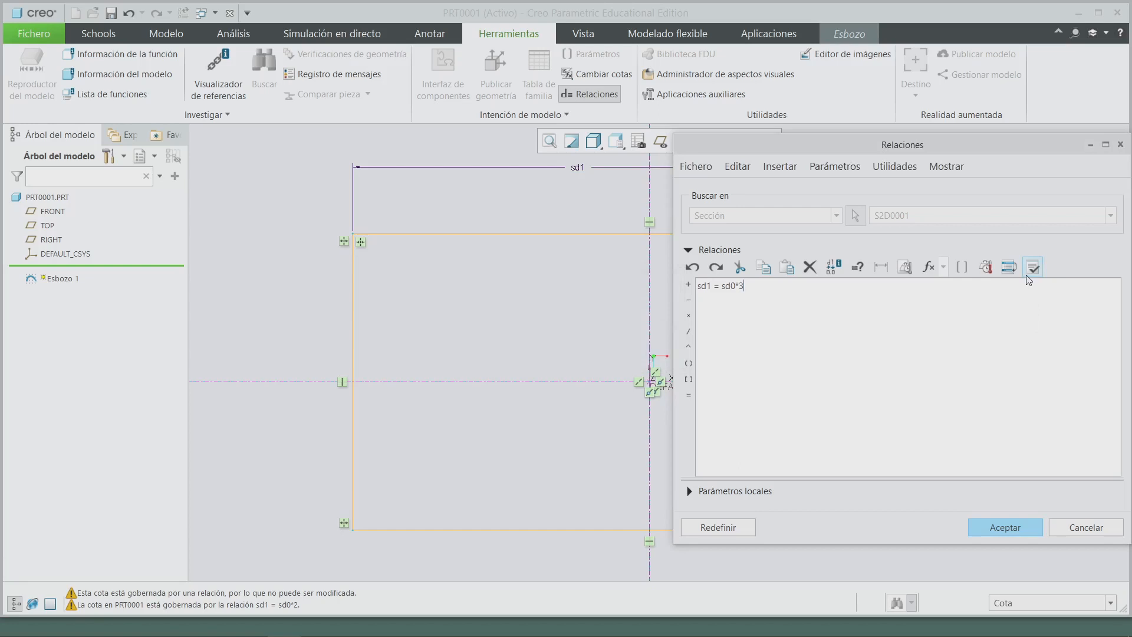
left_click(1004, 527)
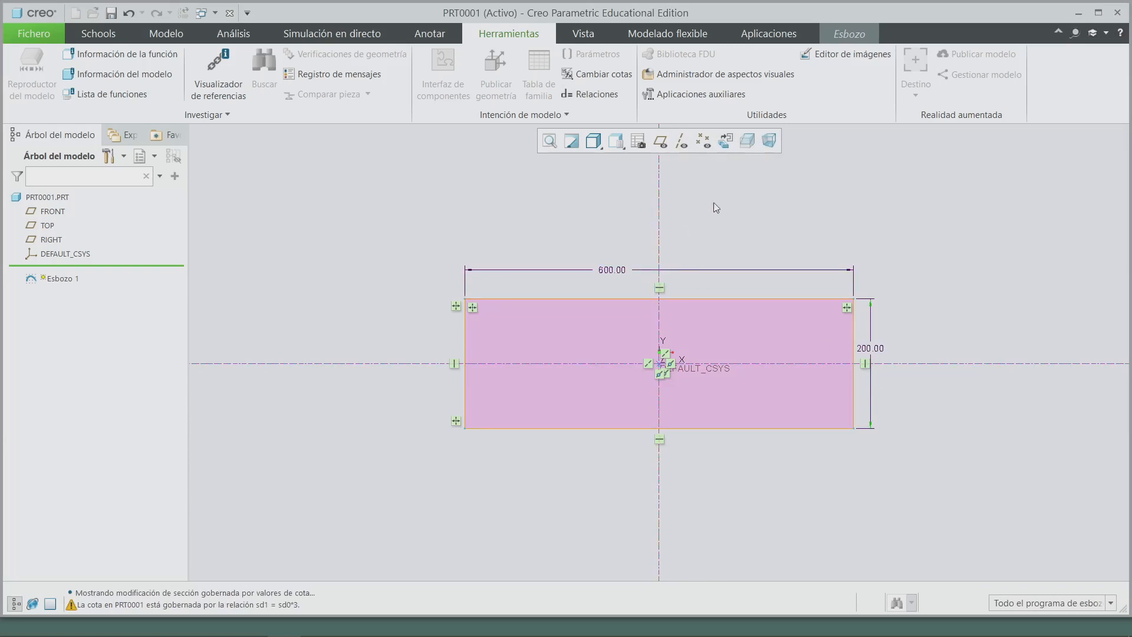
Finish the rectangle sketch and extrude it as a solid with a depth of 400
left_click(849, 36)
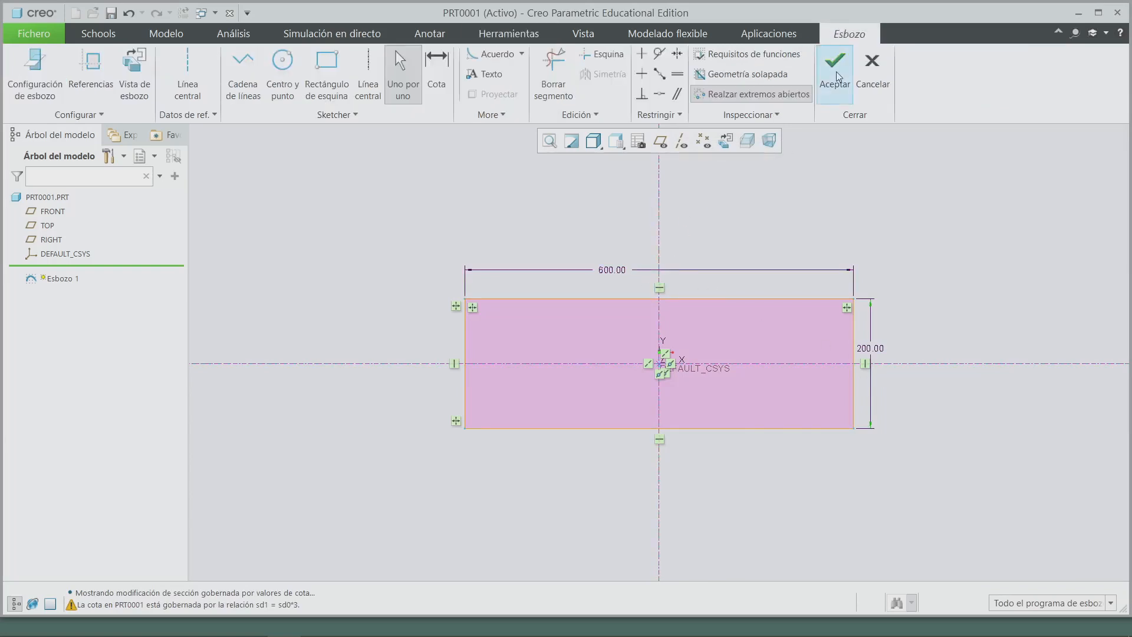
left_click(837, 76)
mouse_move(805, 265)
middle_mouse_down()
mouse_move(786, 281)
mouse_move(798, 289)
mouse_move(801, 275)
mouse_move(800, 293)
middle_mouse_up()
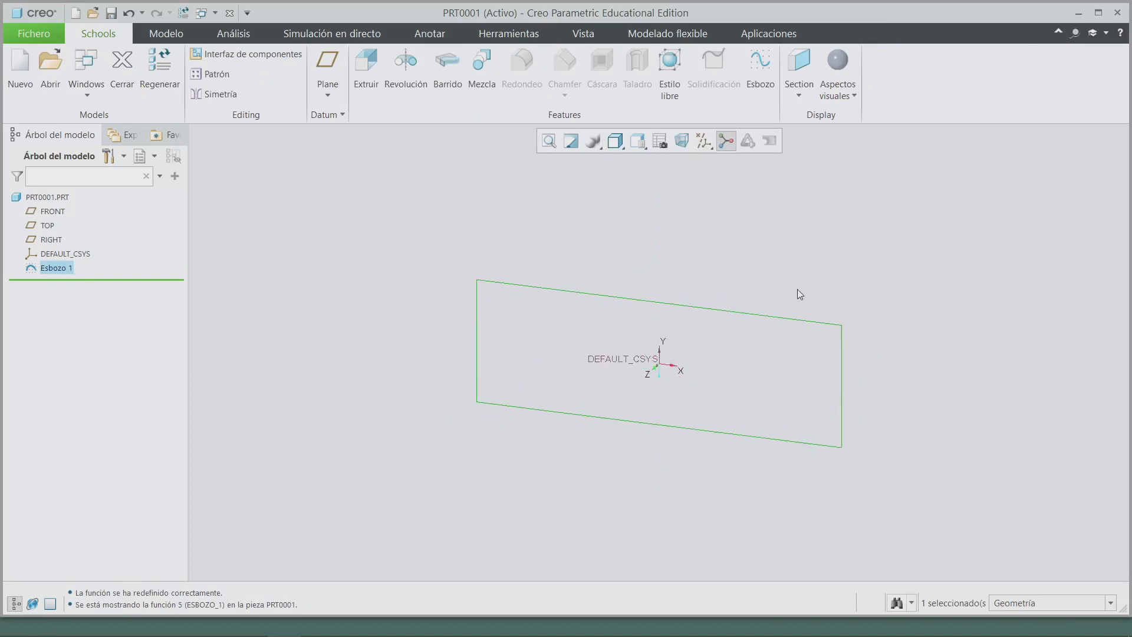
left_click(366, 64)
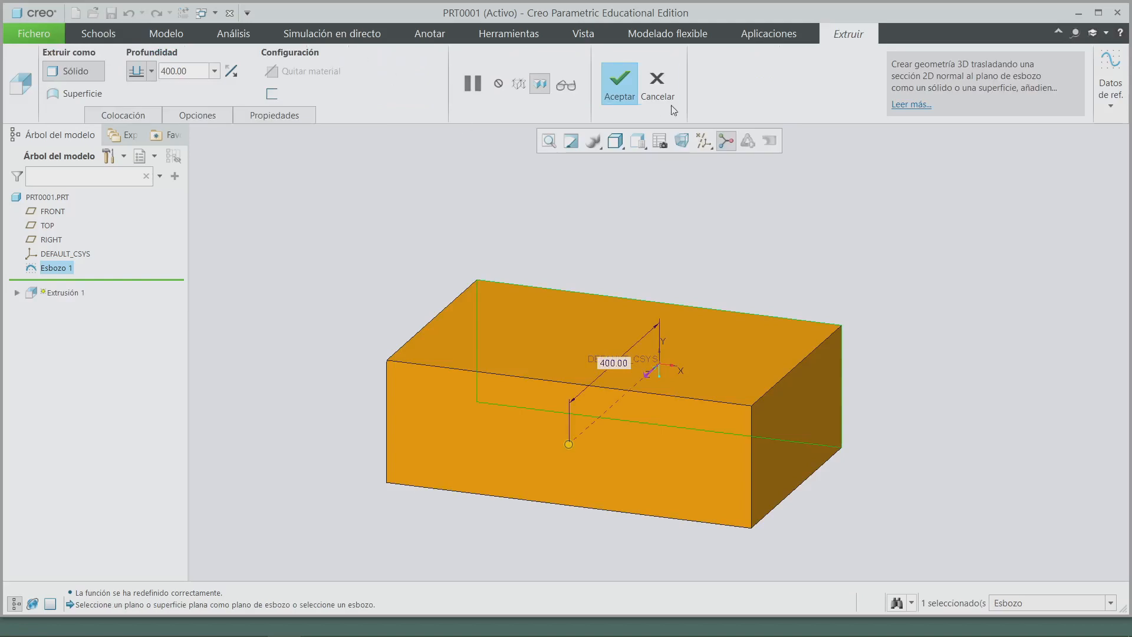
left_click(619, 85)
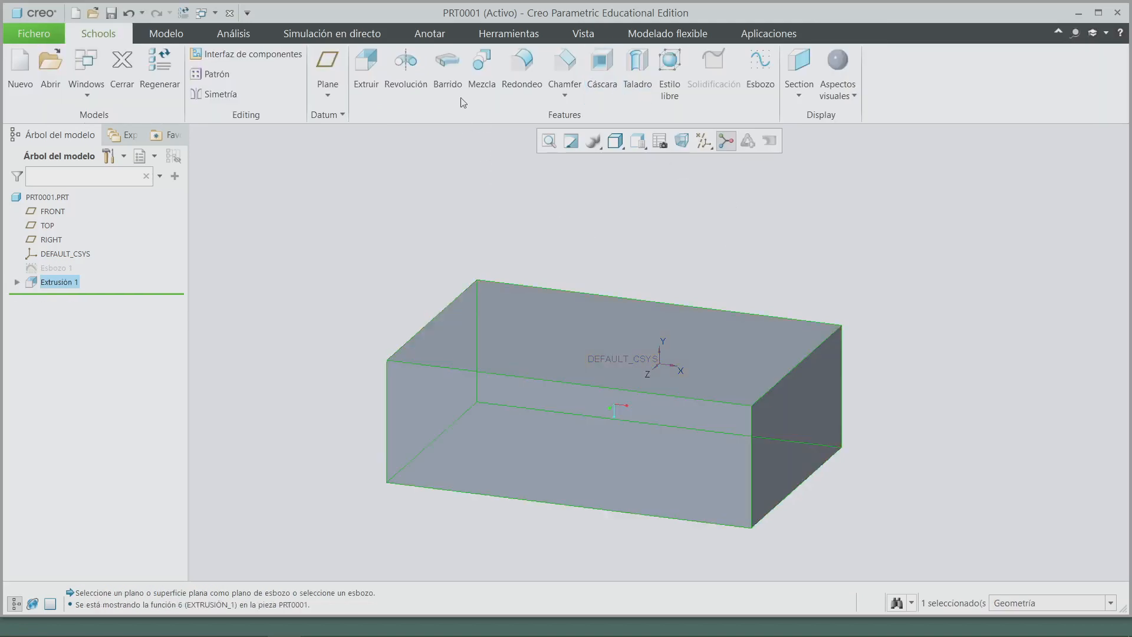
Examine the part-level relations of PRT0001
left_click(492, 35)
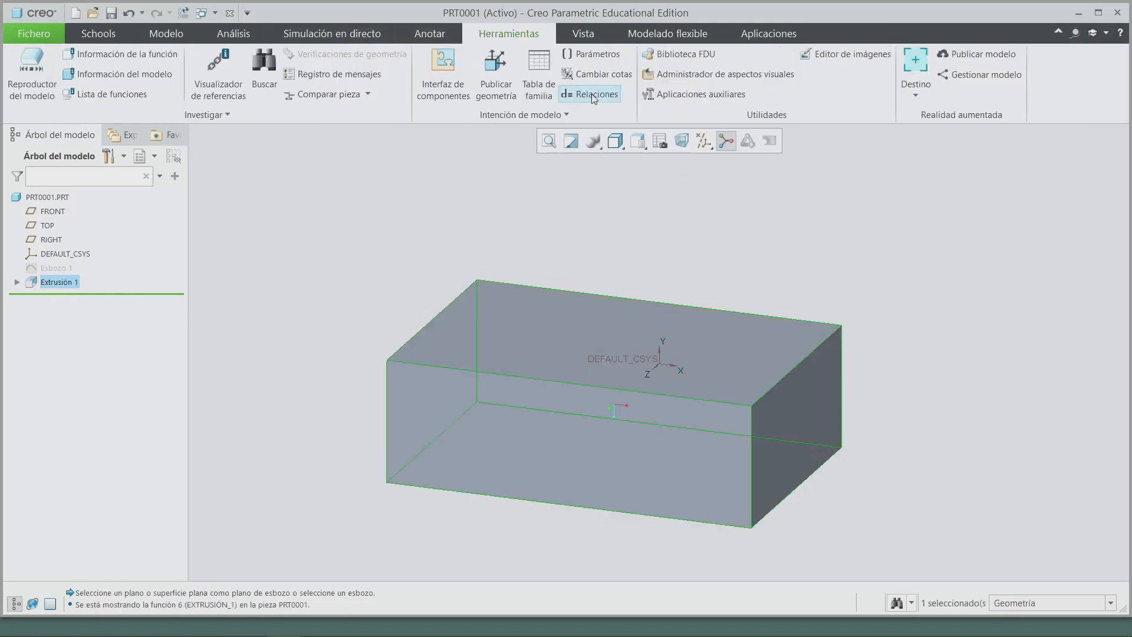
left_click(594, 95)
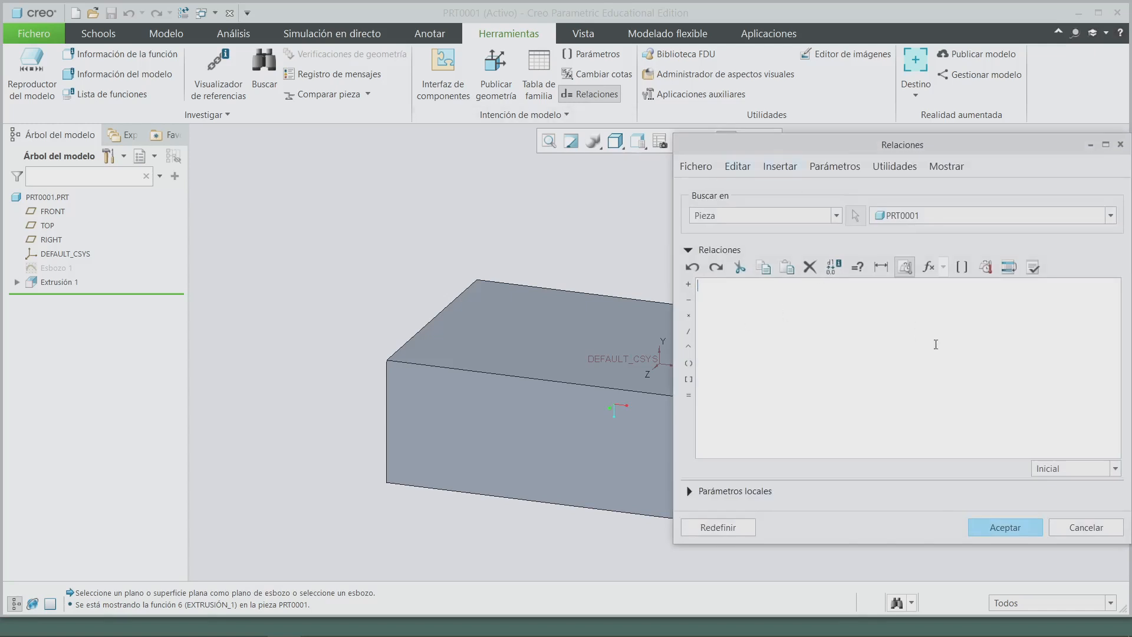
left_click(1086, 527)
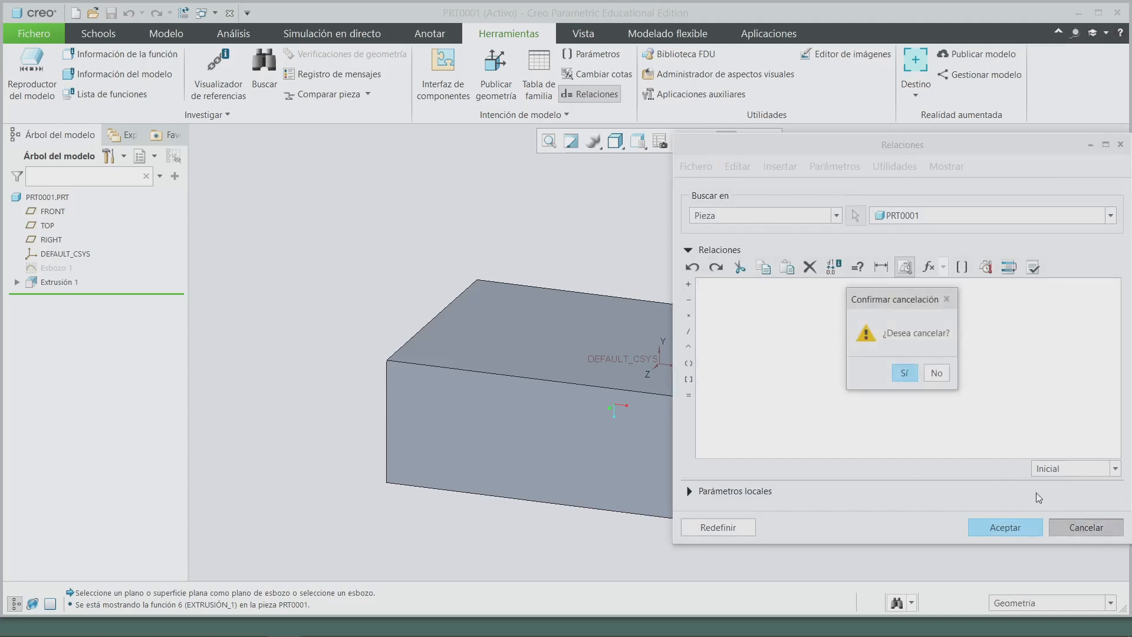
left_click(902, 375)
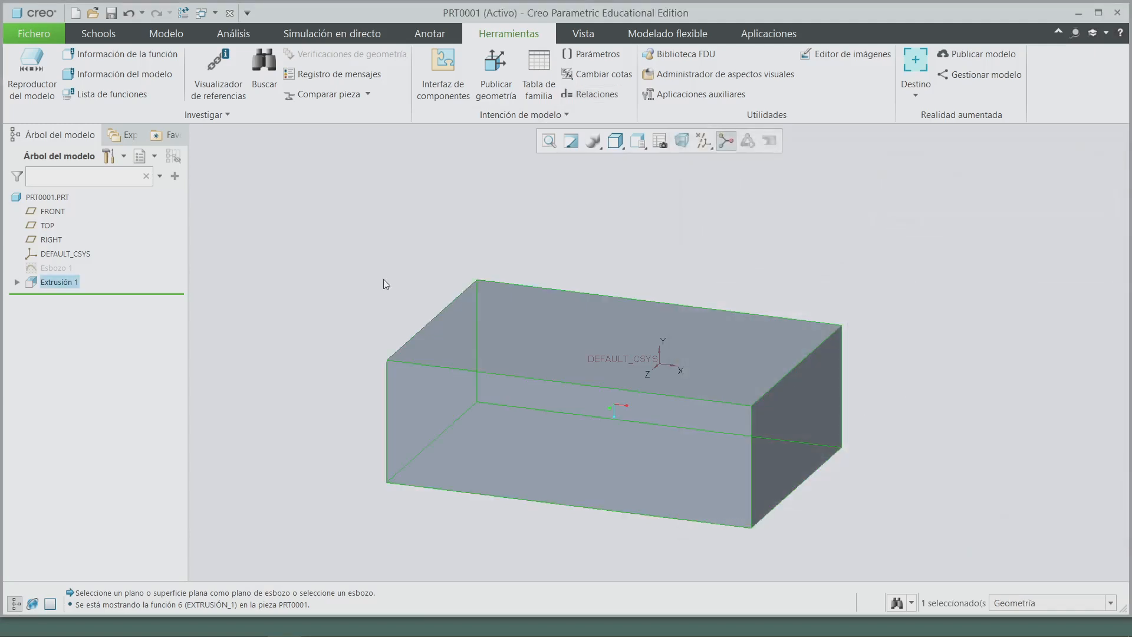
Redefine Esbozo 1 with the relation sd1 = sd0*2 and finish the sketch
left_click(64, 268)
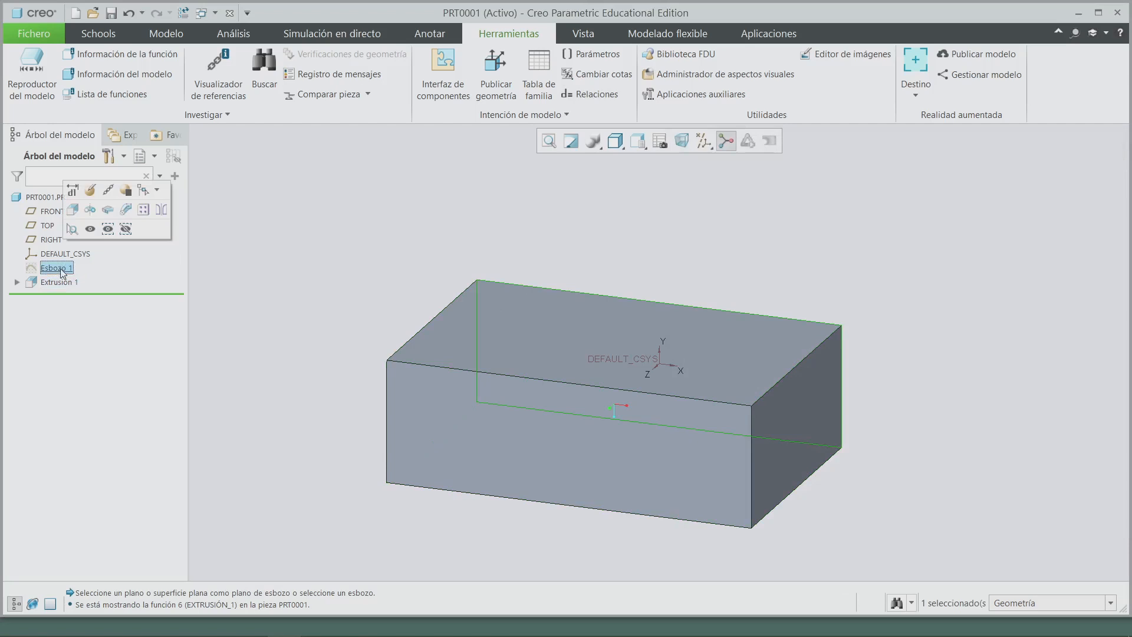
left_click(89, 208)
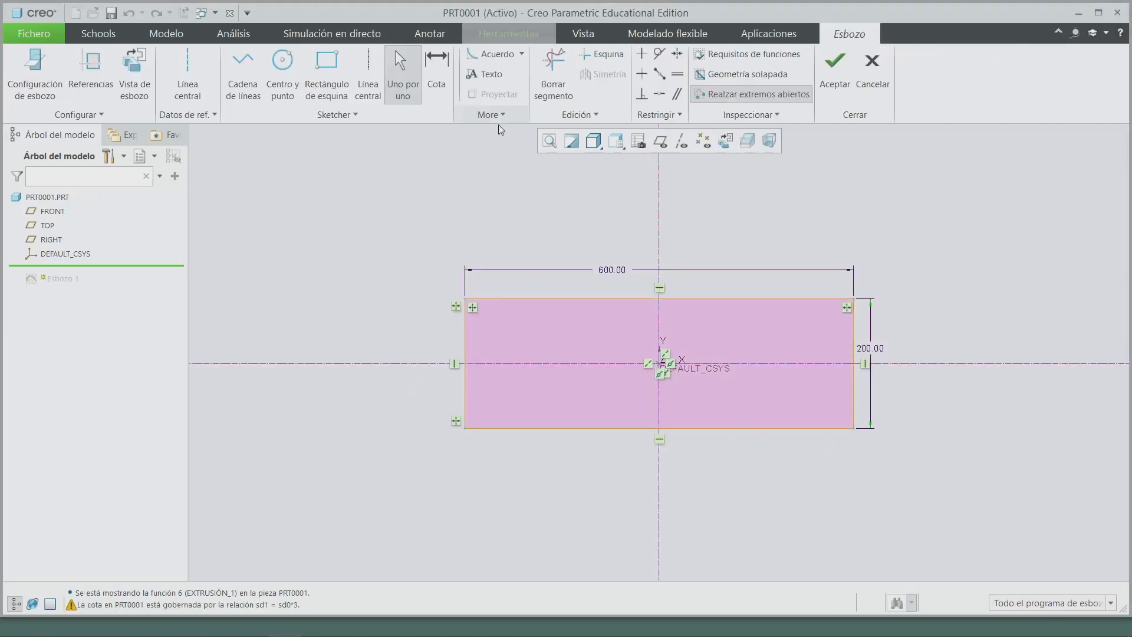
left_click(505, 34)
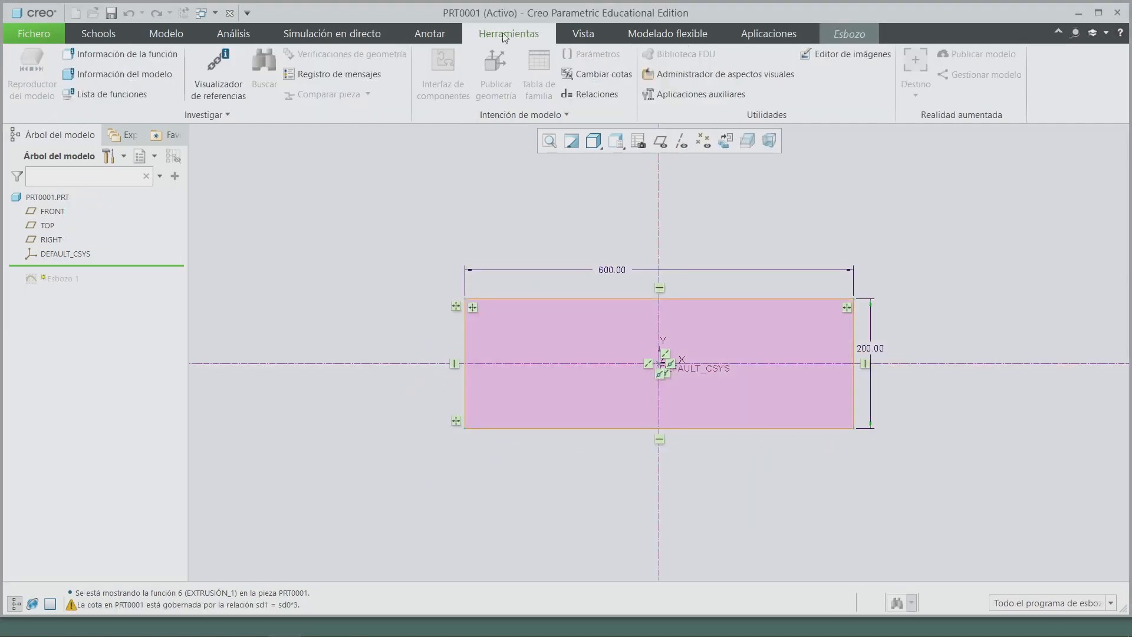
left_click(588, 96)
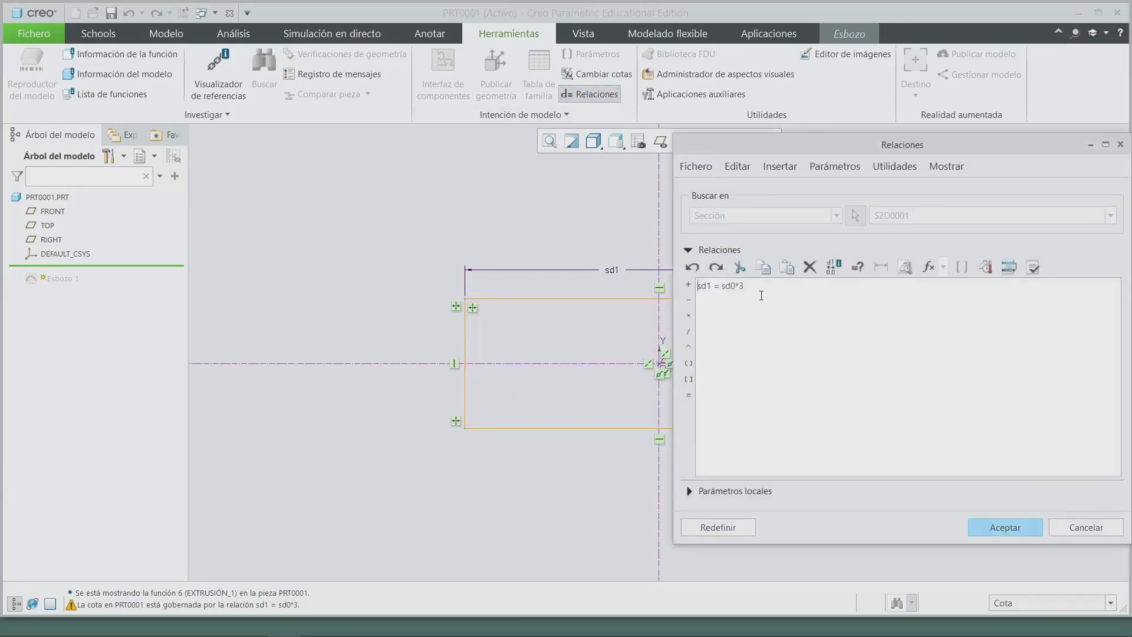
key("BackSpace")
type("2")
left_click(996, 531)
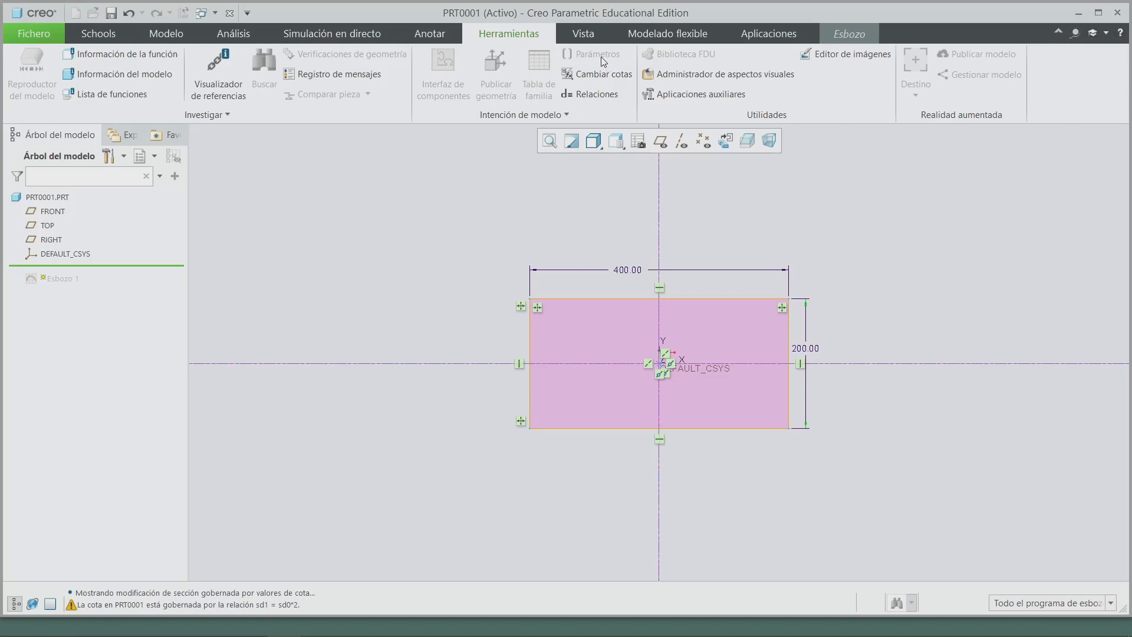
left_click(857, 41)
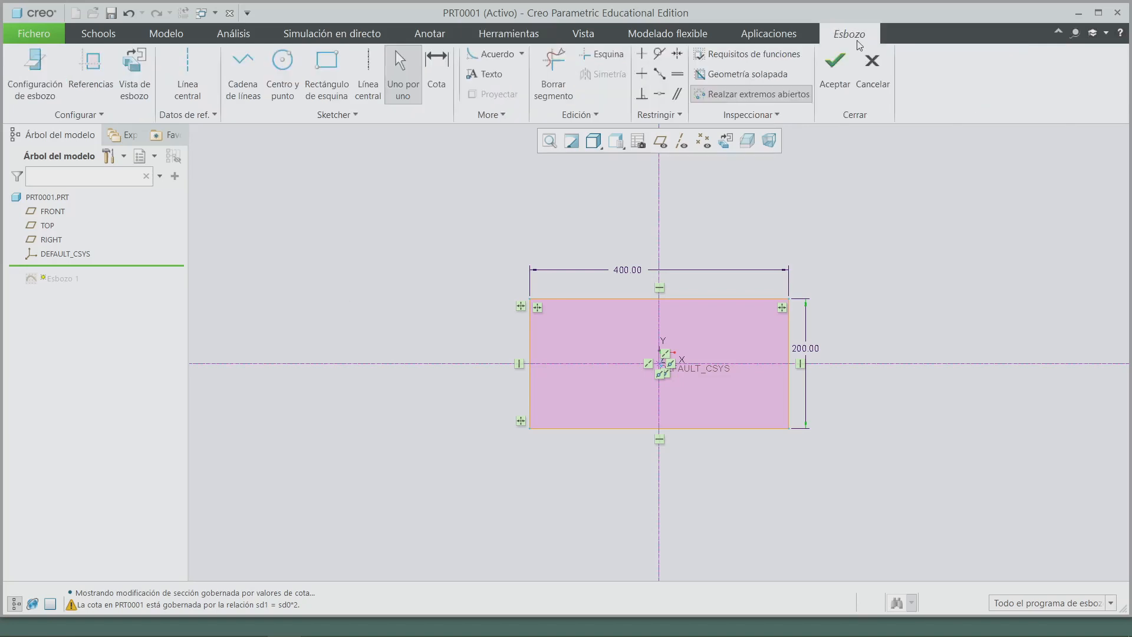
left_click(834, 68)
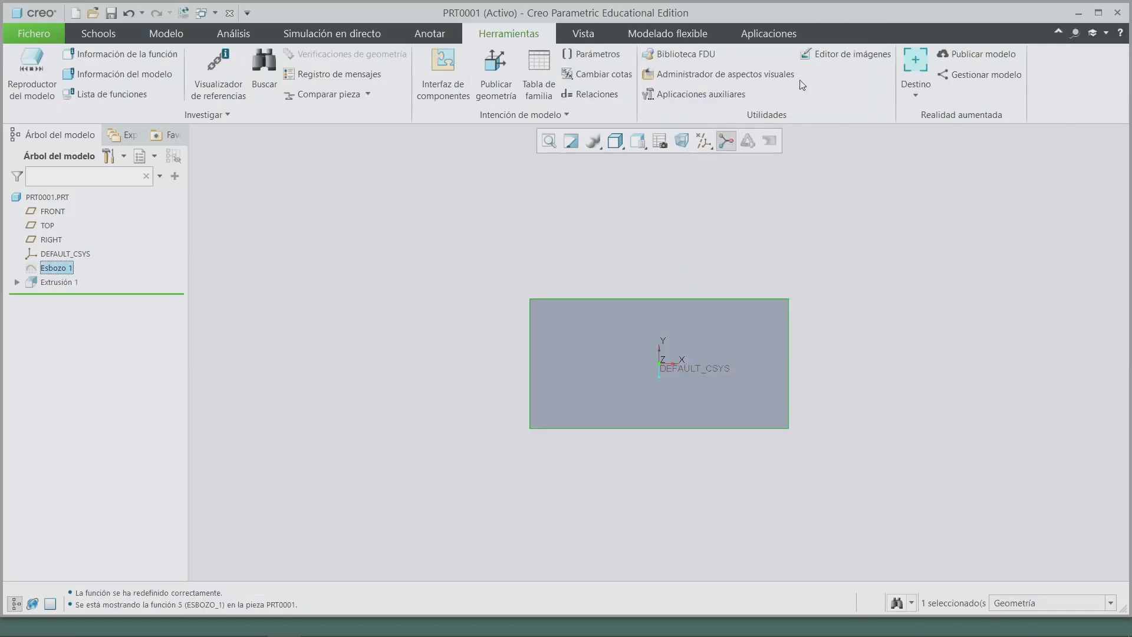
Close the PRT0001 window and open Esbozo 1 of the JUNTA_TORICA part for editing
left_click(230, 13)
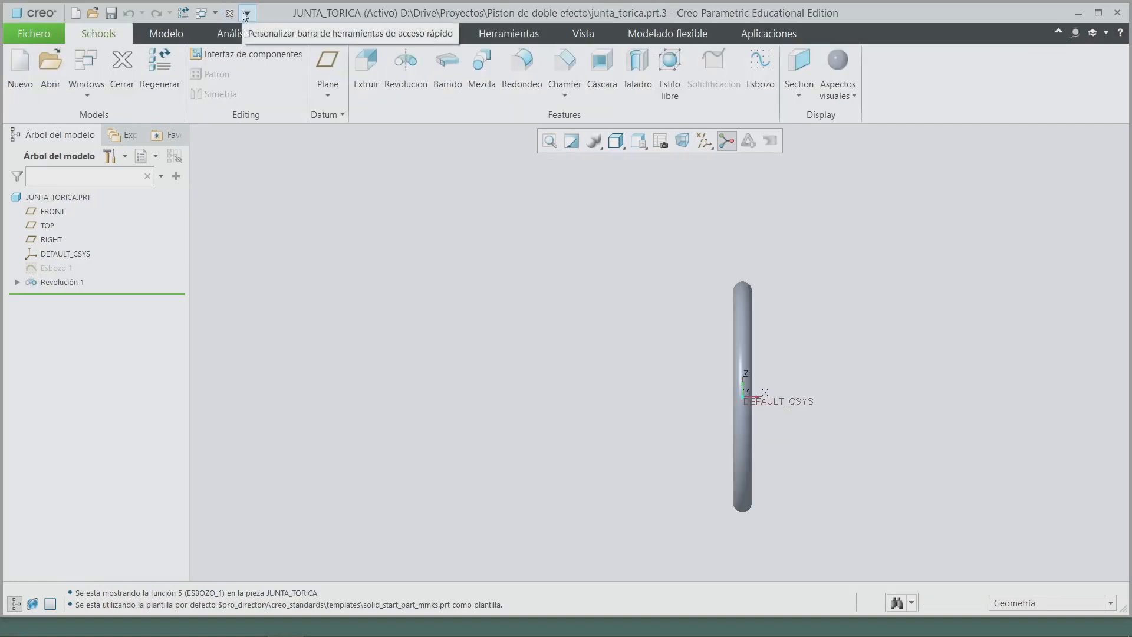
middle_click_drag(593, 313, 566, 338)
scroll(741, 363, "up", 3)
scroll(740, 364, "down", 2)
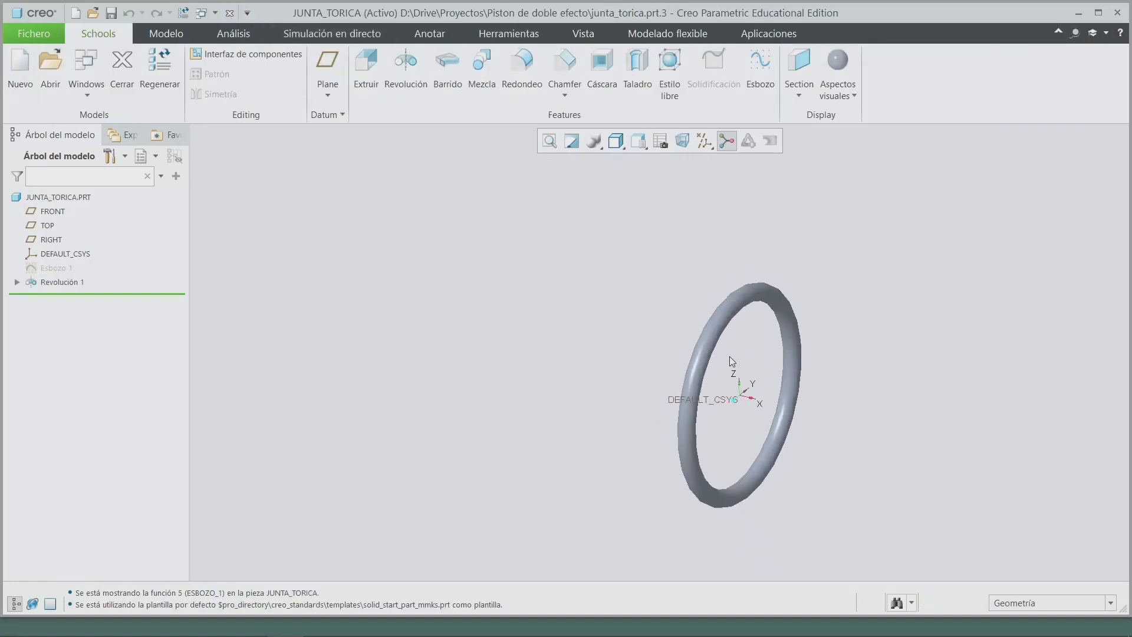
middle_click_drag(626, 379, 649, 373)
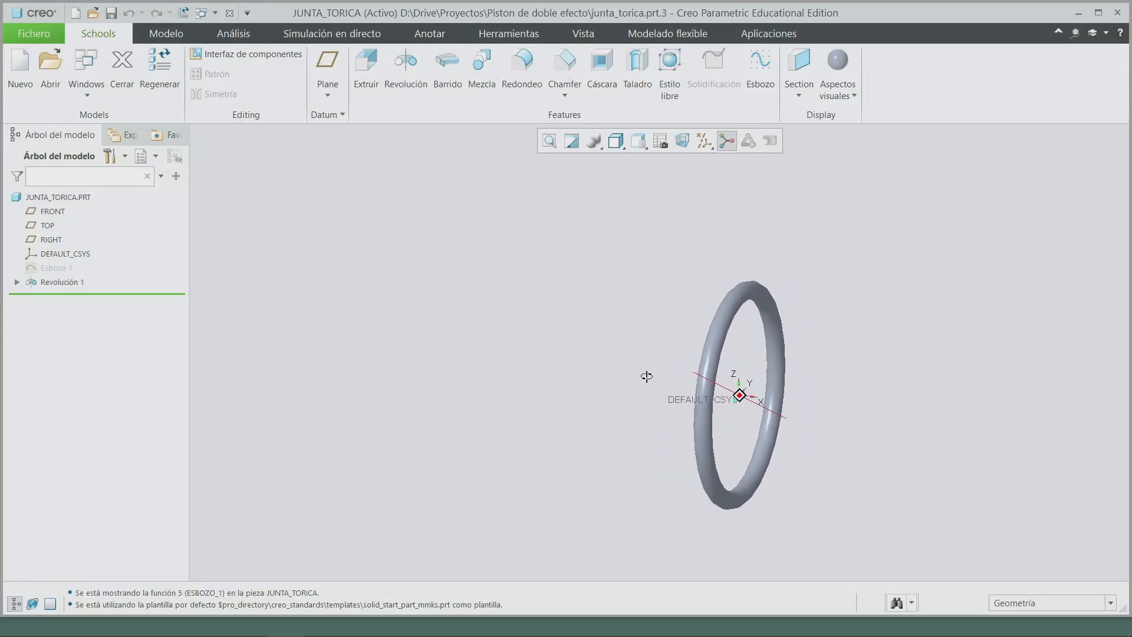
left_click(57, 268)
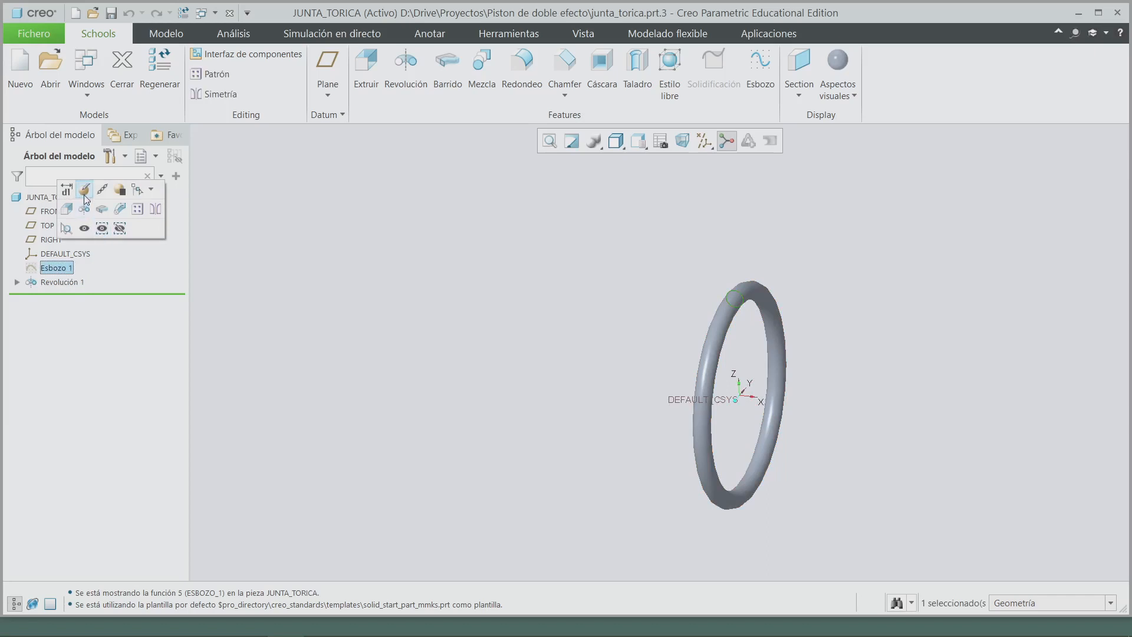
left_click(84, 190)
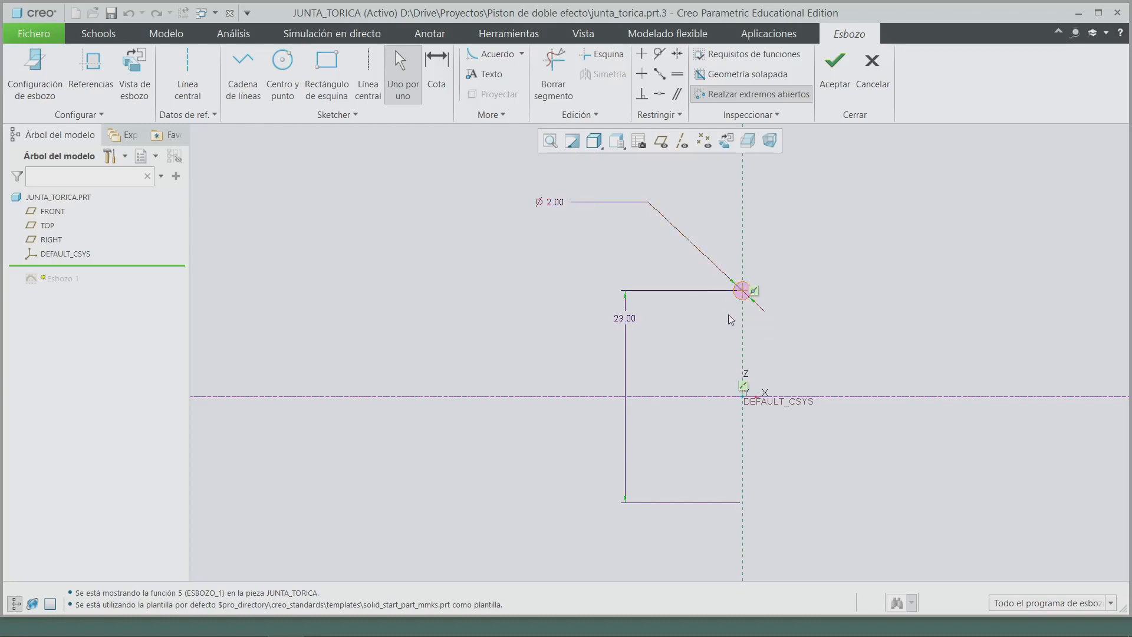
Delete the 23.00 diameter dimension that locates the circle's center
left_click(629, 321)
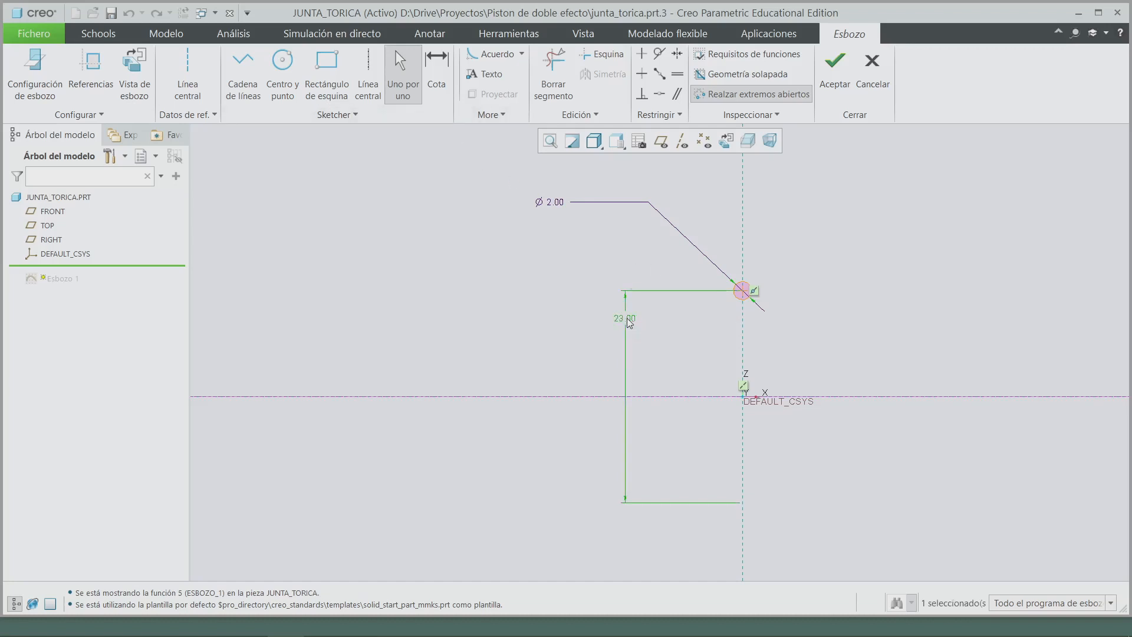
key("Delete")
scroll(748, 330, "up", 3)
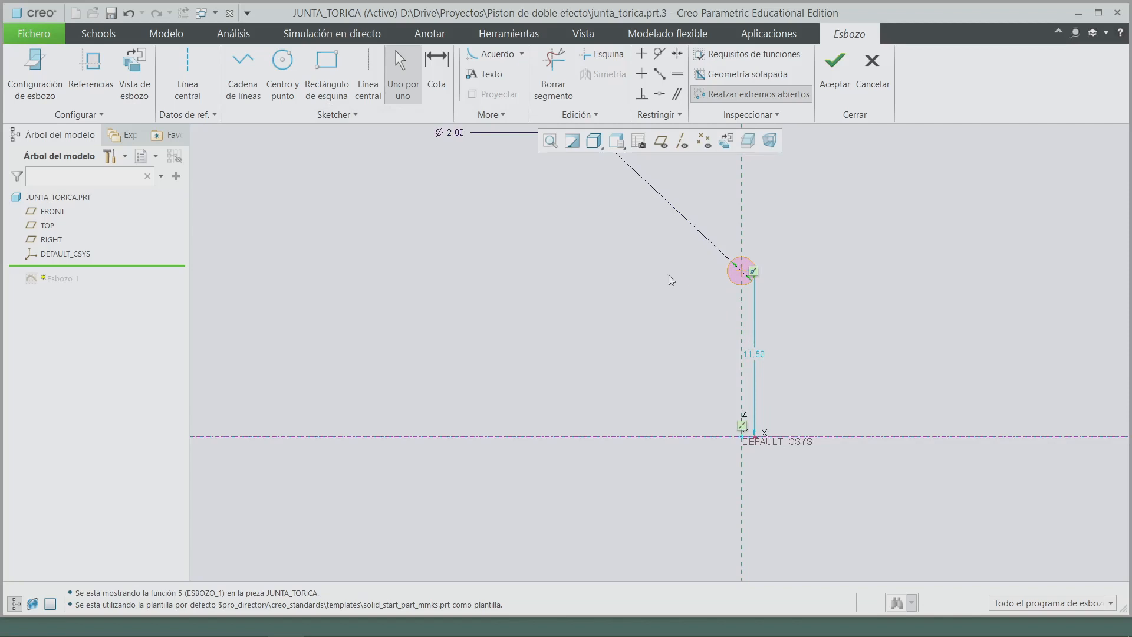
Add a 21.00 inner diameter dimension between the circle's inner edge and the horizontal centerline, and move its text farther from the profile
left_click(440, 73)
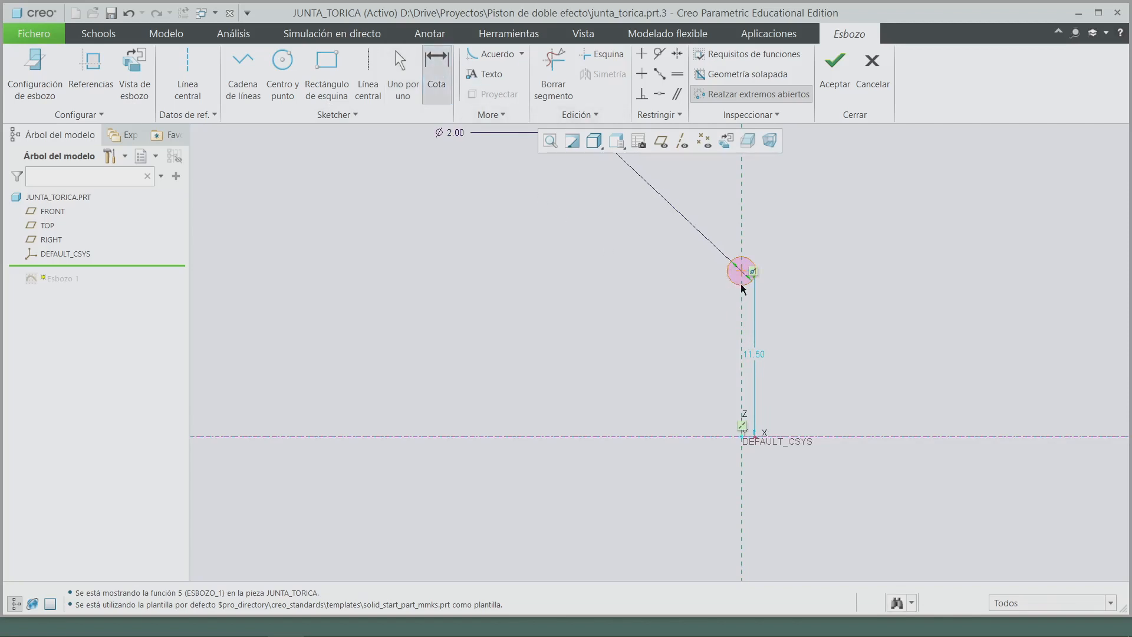
left_click(601, 437)
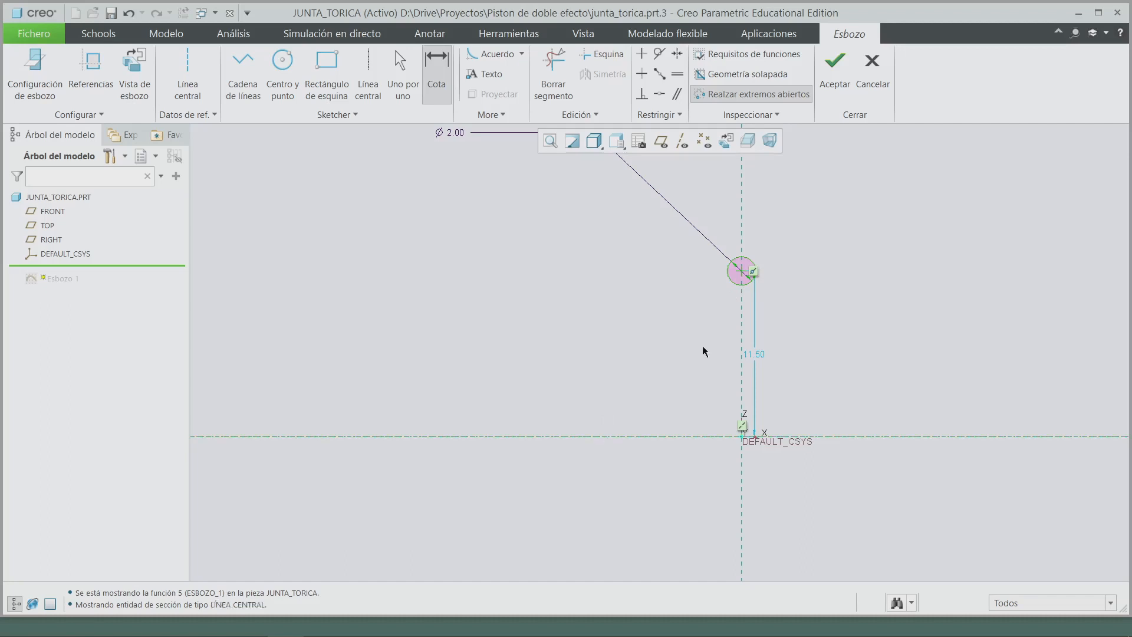
left_click(741, 284)
middle_click(570, 311)
scroll(652, 329, "down", 2)
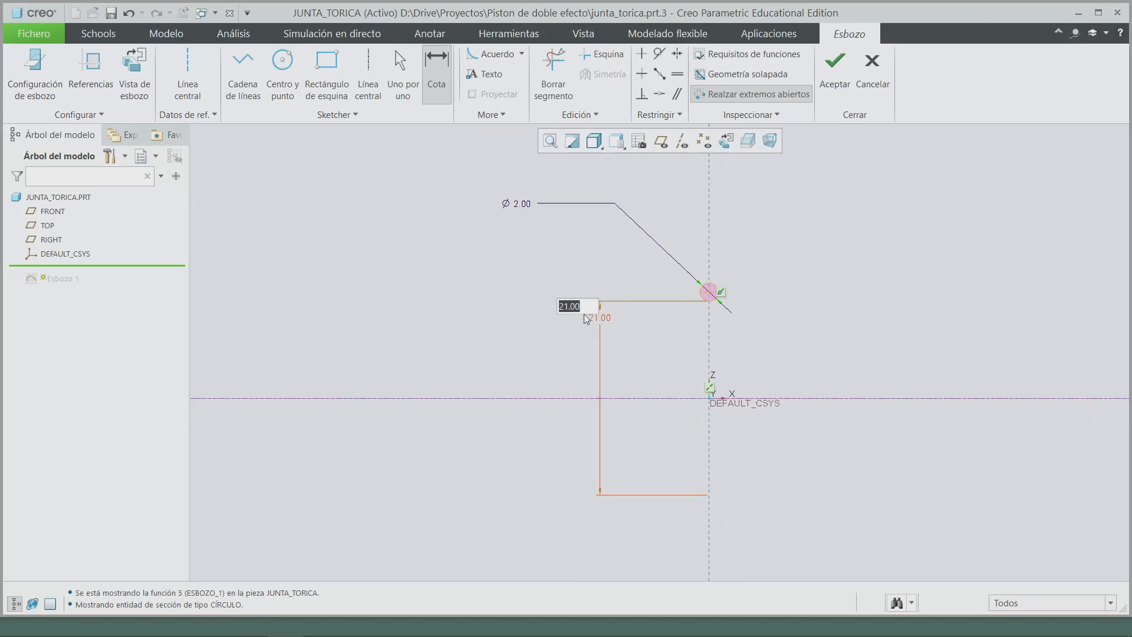
key("Return")
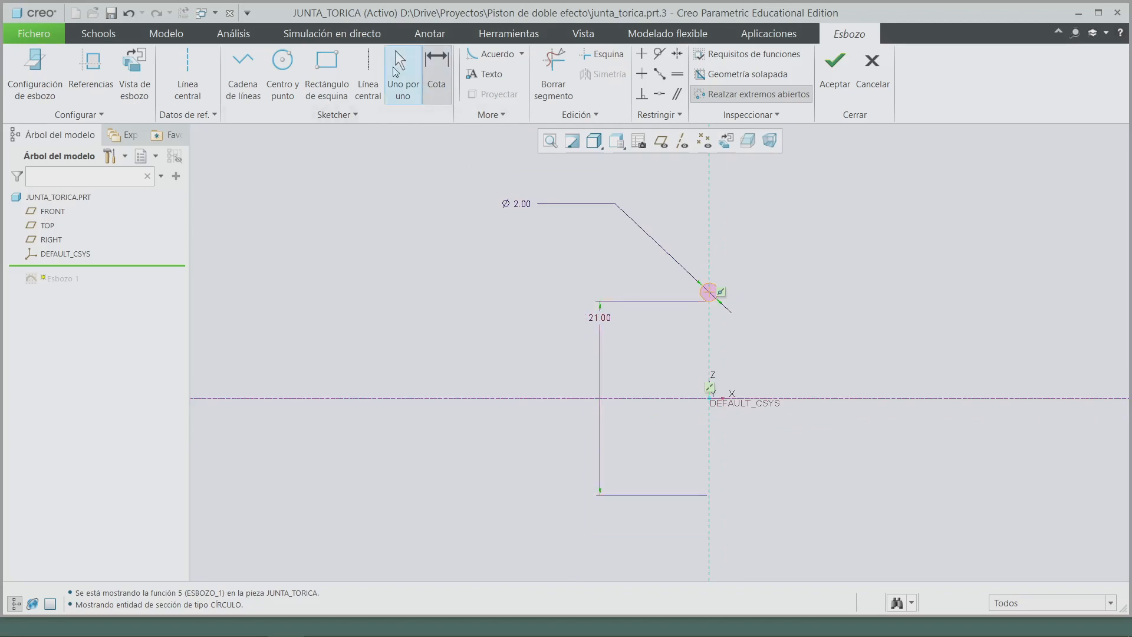
left_click(395, 71)
left_click_drag(606, 322, 582, 372)
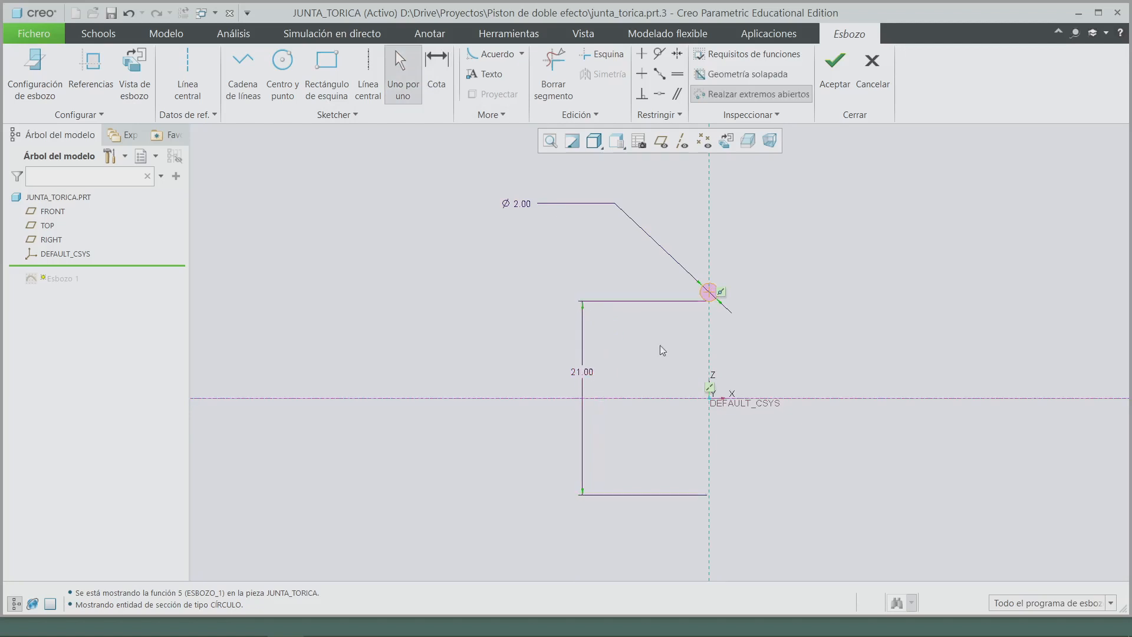
Finish the O-ring profile sketch and apply its changes to the part
scroll(713, 304, "up", 2)
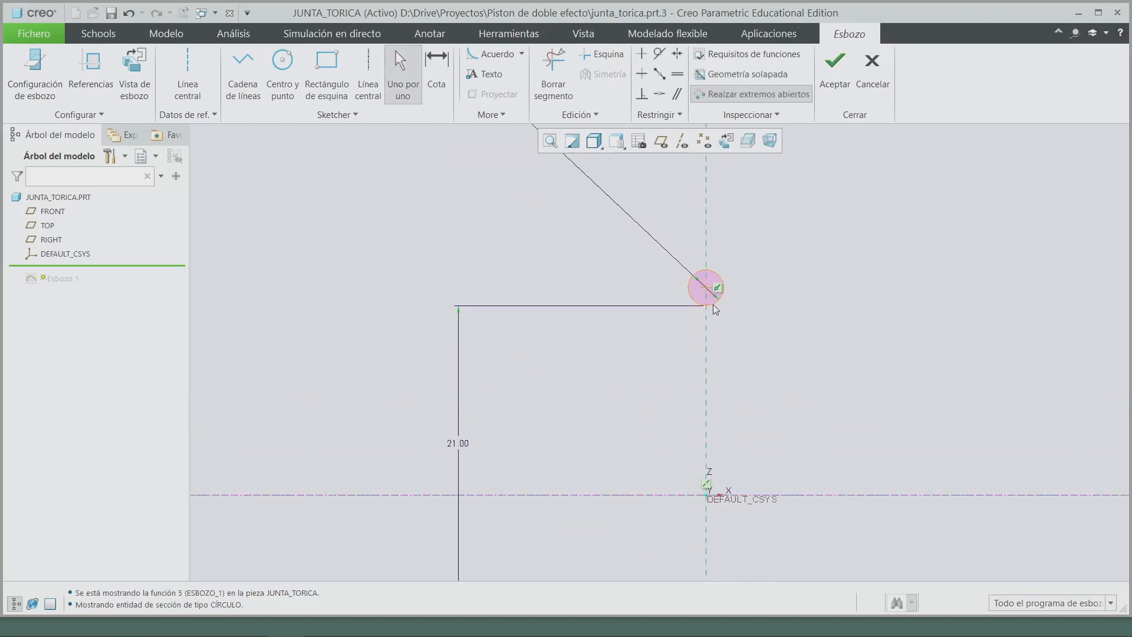
left_click(494, 116)
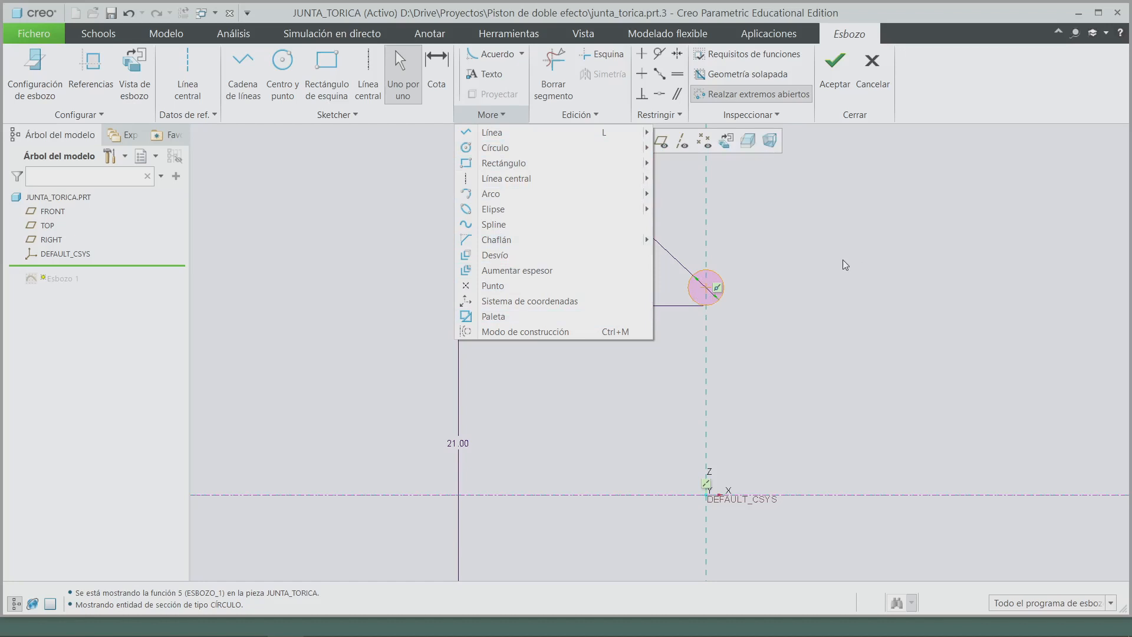
left_click(822, 313)
scroll(719, 278, "down", 5)
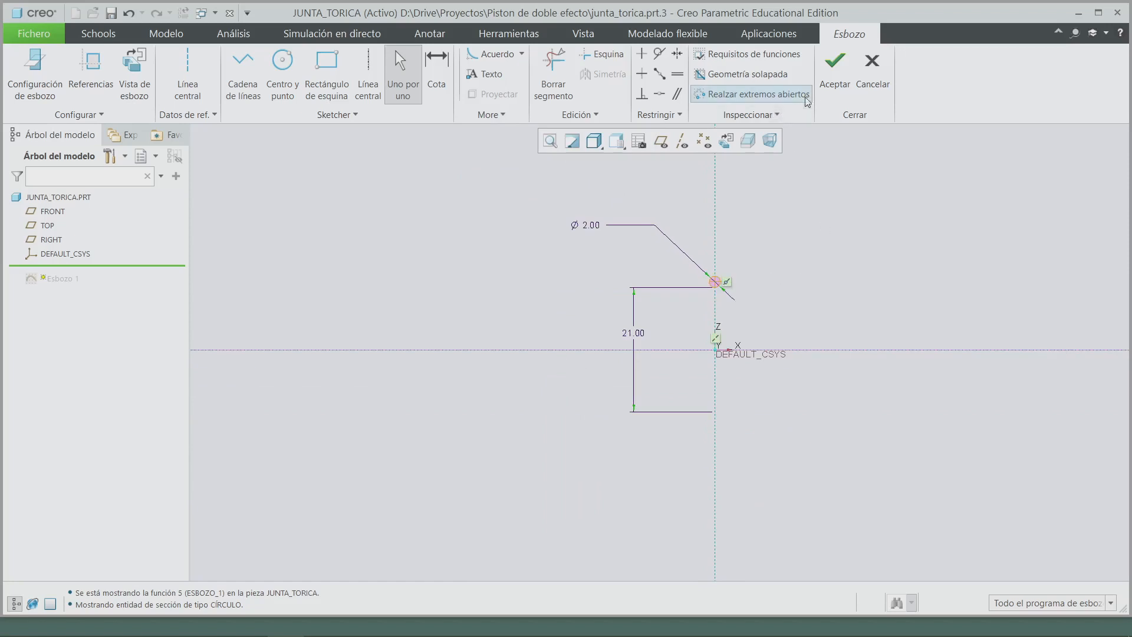
left_click(836, 80)
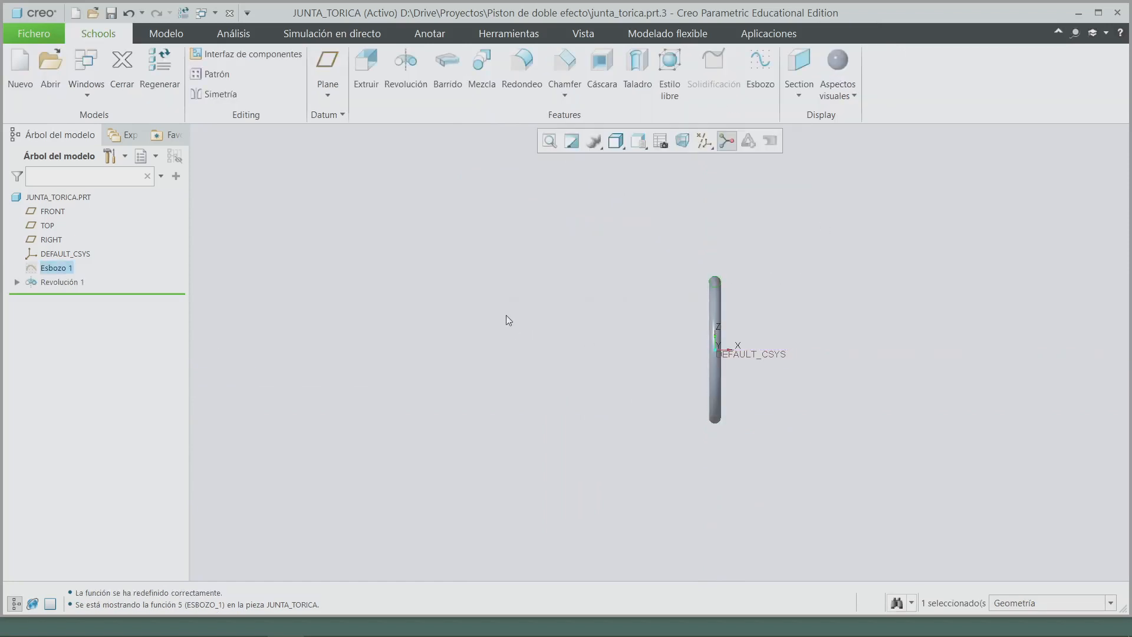
Rename the O-ring part to JUNTA_TORICA_21x2 both on disk and in the session
mouse_move(506, 315)
middle_mouse_down()
mouse_move(480, 318)
mouse_move(479, 332)
middle_mouse_up()
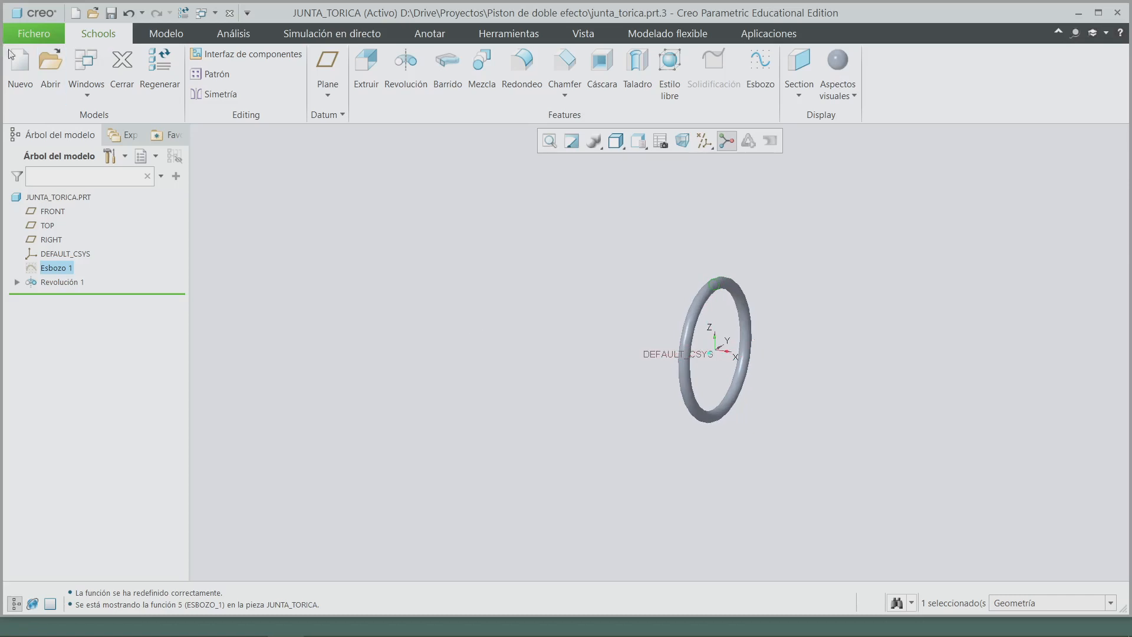
left_click(36, 34)
mouse_move(45, 222)
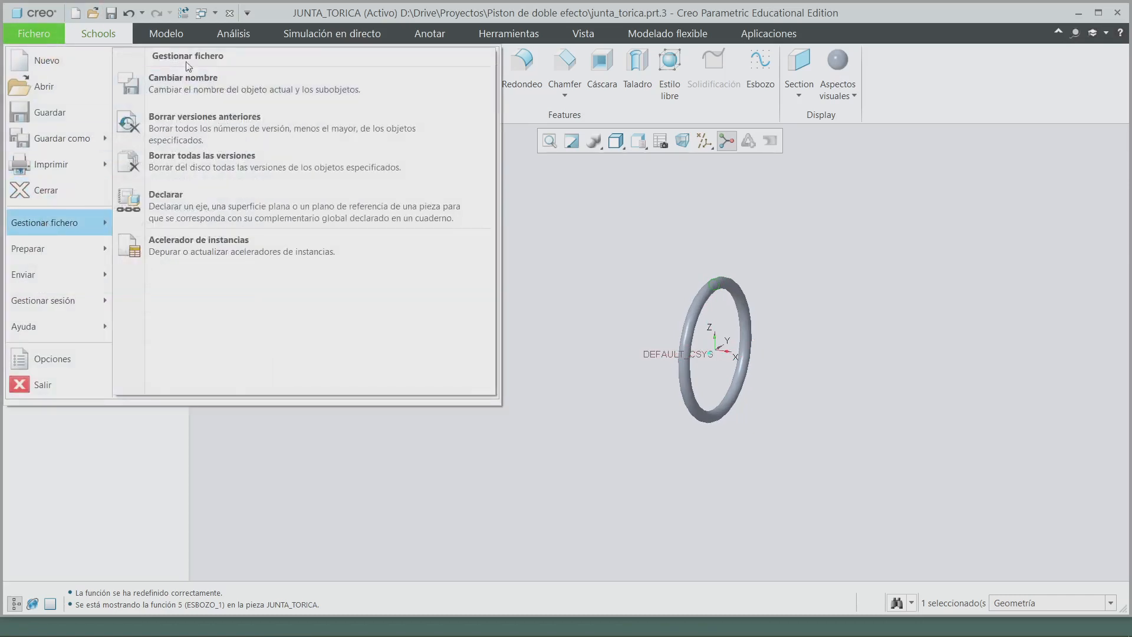
left_click(166, 80)
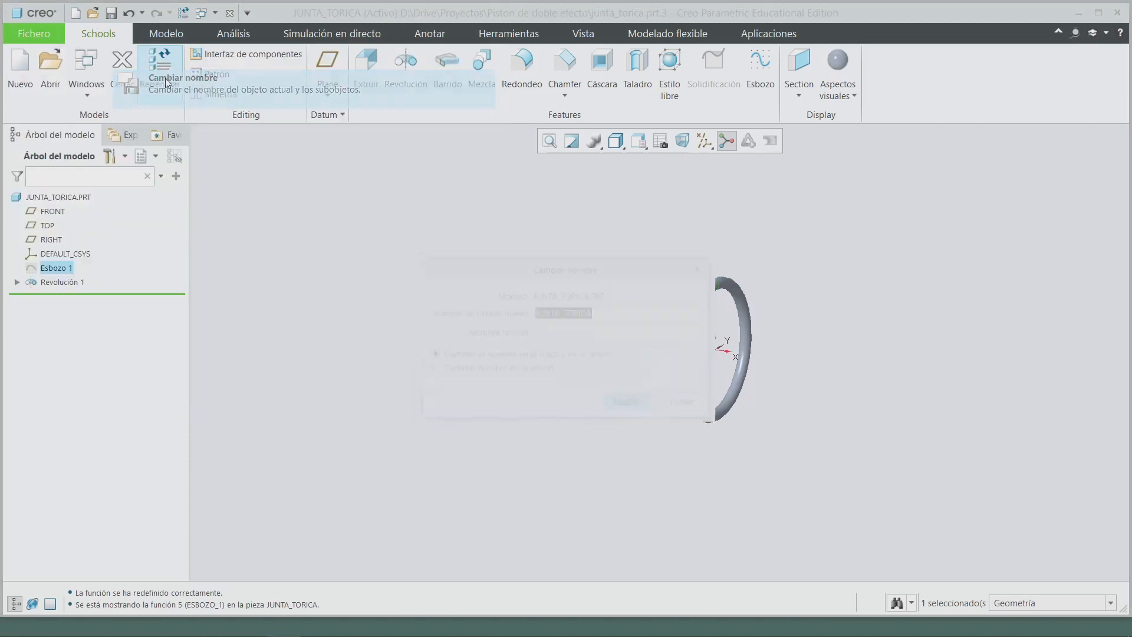
left_click(599, 310)
type("_")
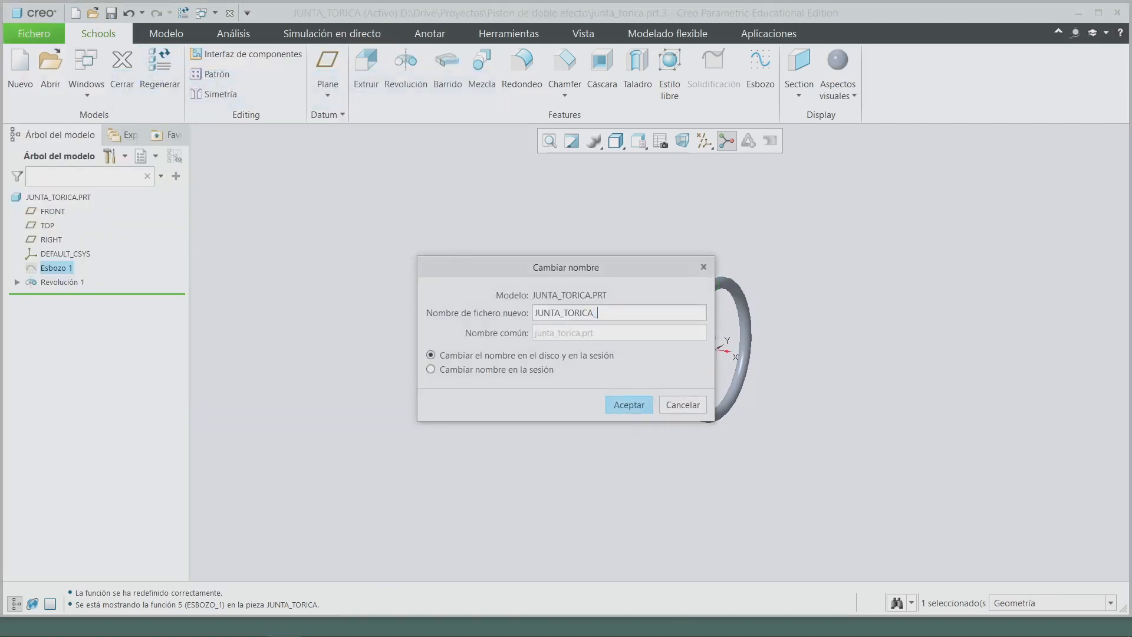
type("21x2")
left_click(627, 406)
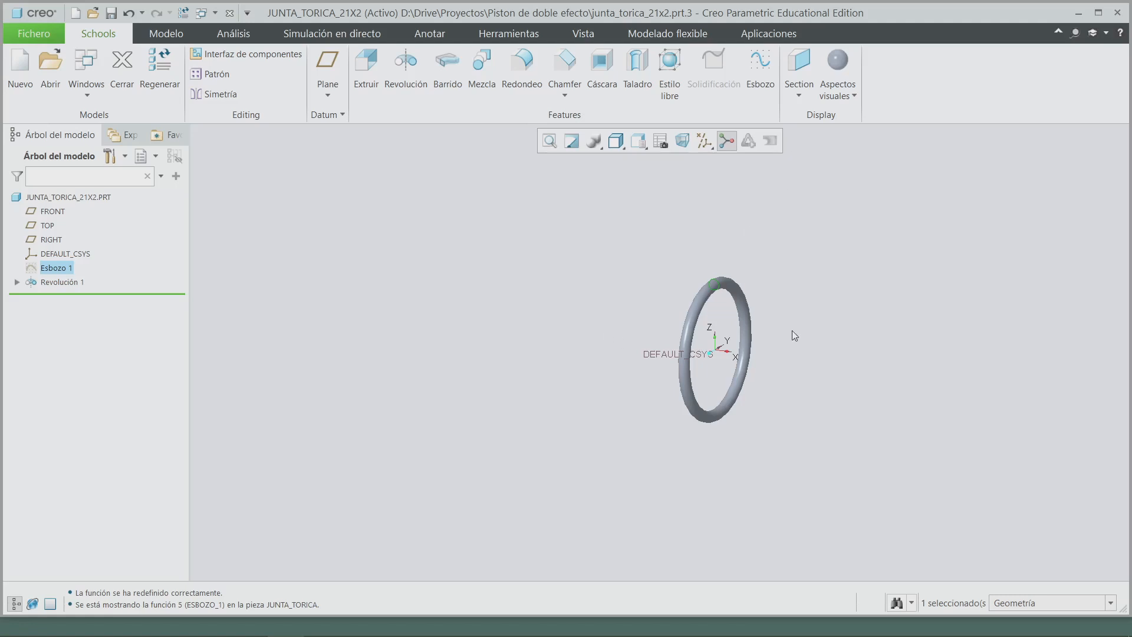
Apply the plastic-matte-black library appearance to the whole JUNTA_TORICA_21X2 part
left_click(841, 99)
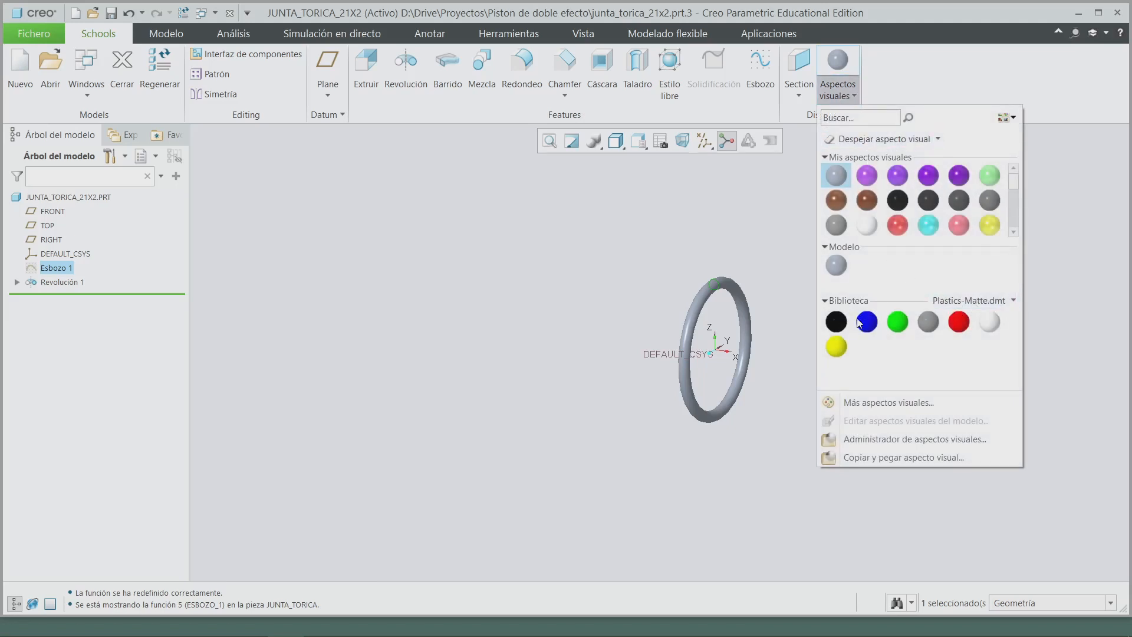
mouse_move(838, 328)
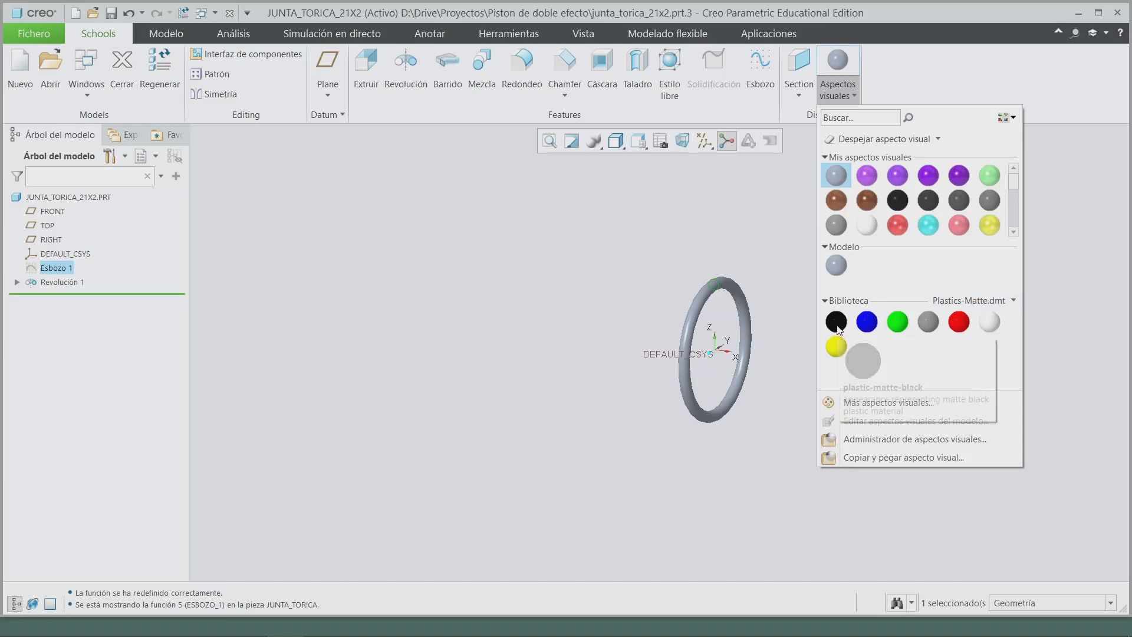
left_click(838, 324)
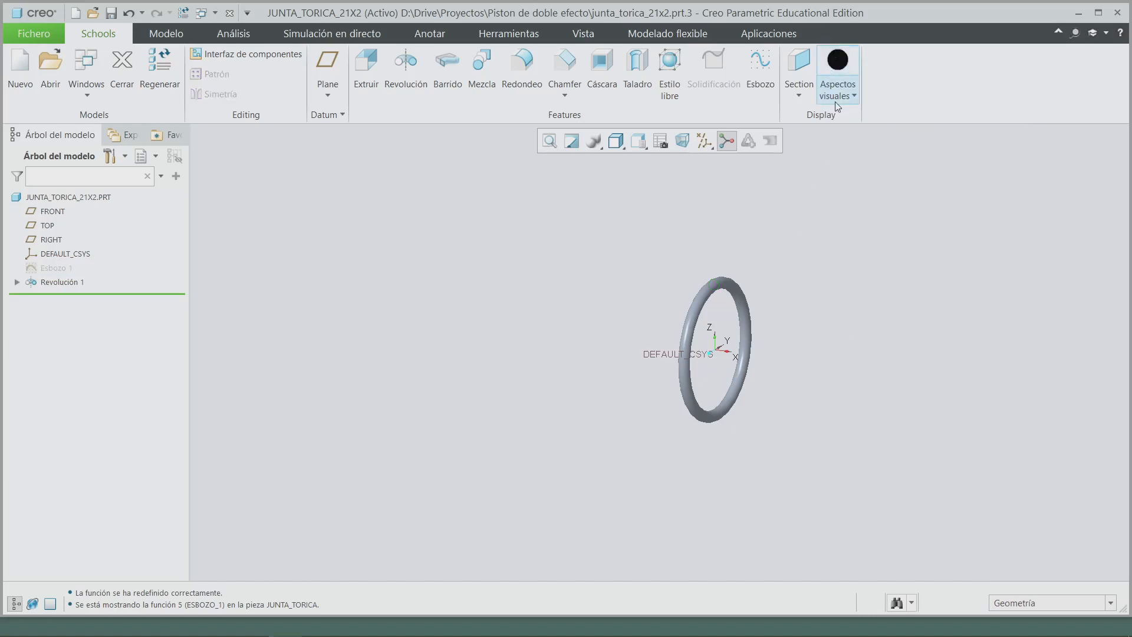
left_click(837, 62)
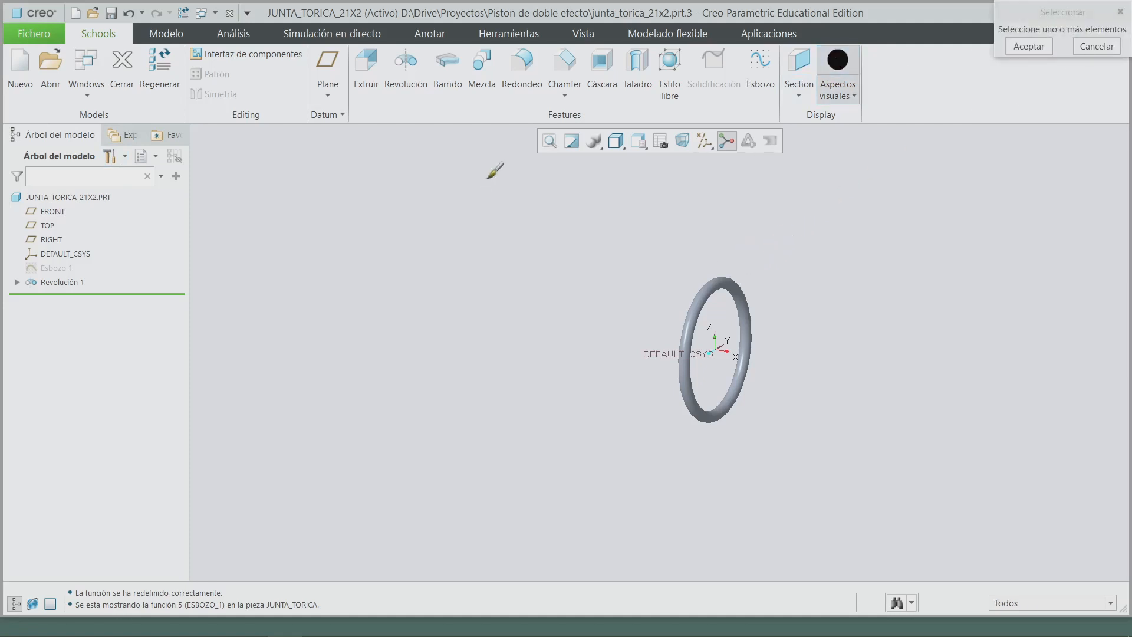
left_click(55, 198)
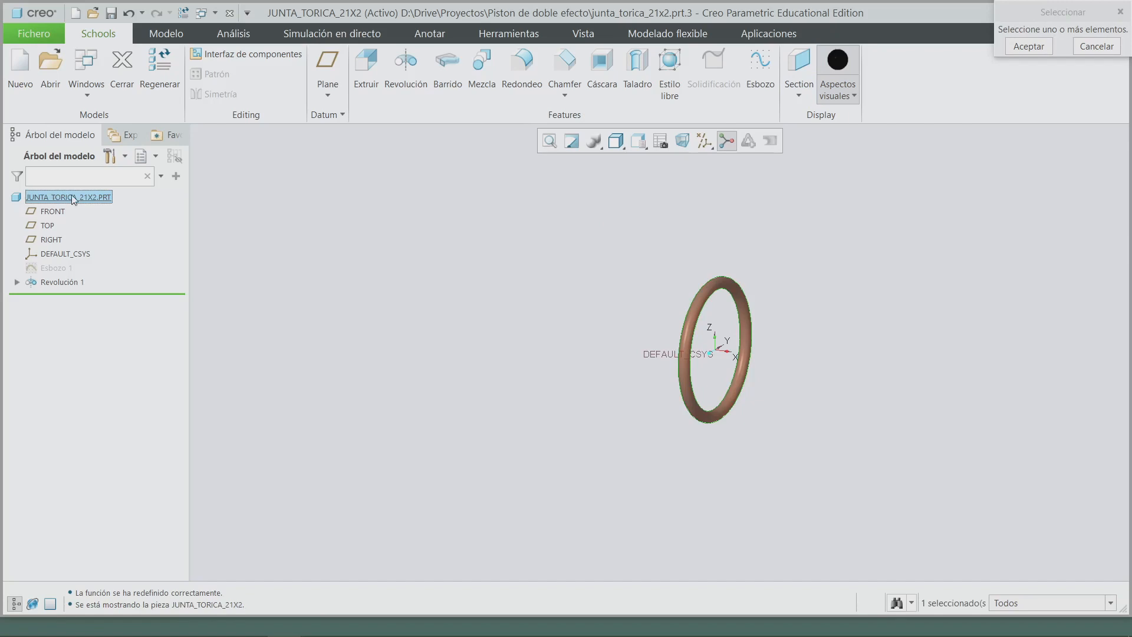
left_click(1028, 46)
mouse_move(865, 301)
middle_mouse_down()
mouse_move(861, 336)
mouse_move(876, 311)
middle_mouse_up()
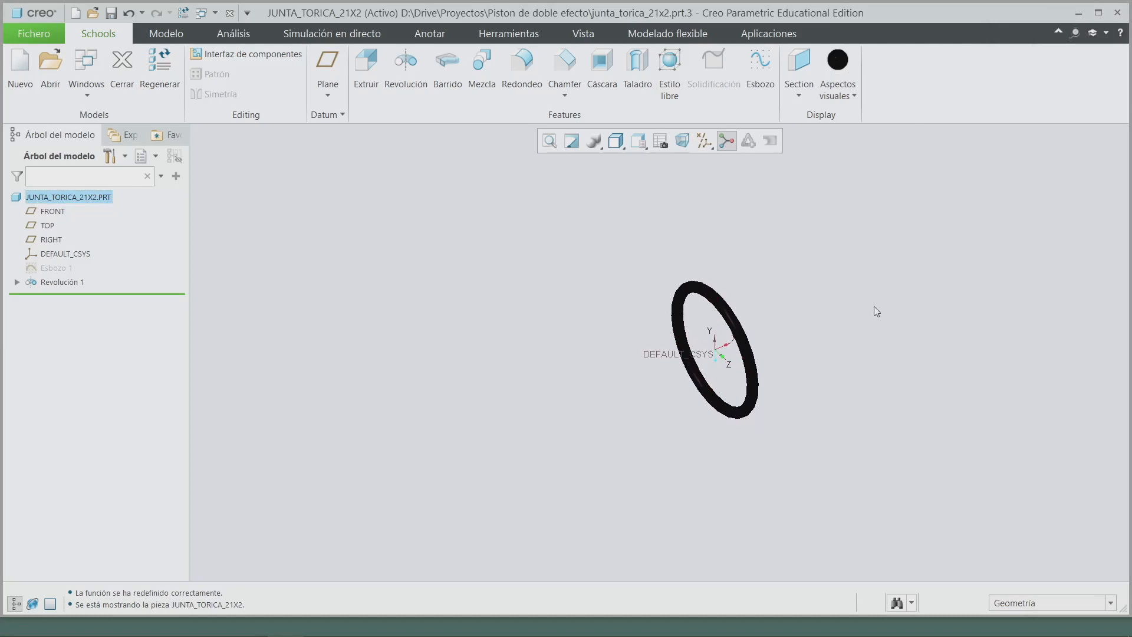
Edit the model's plastic-matte-black appearance and set its color to RGB 70, 70, 70
left_click(847, 96)
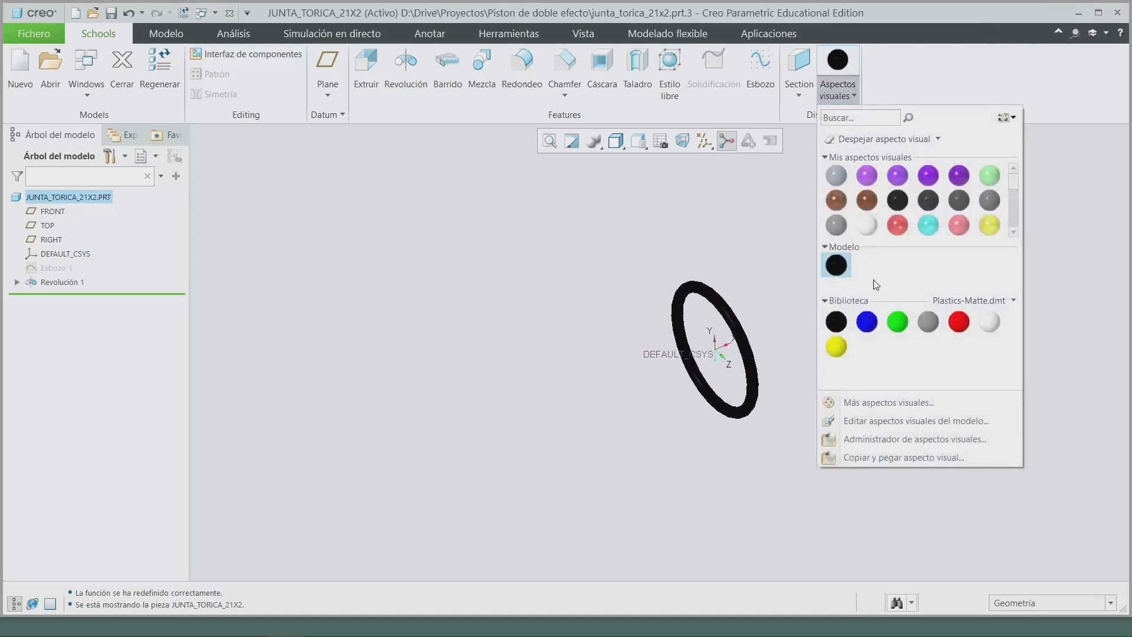
left_click(886, 422)
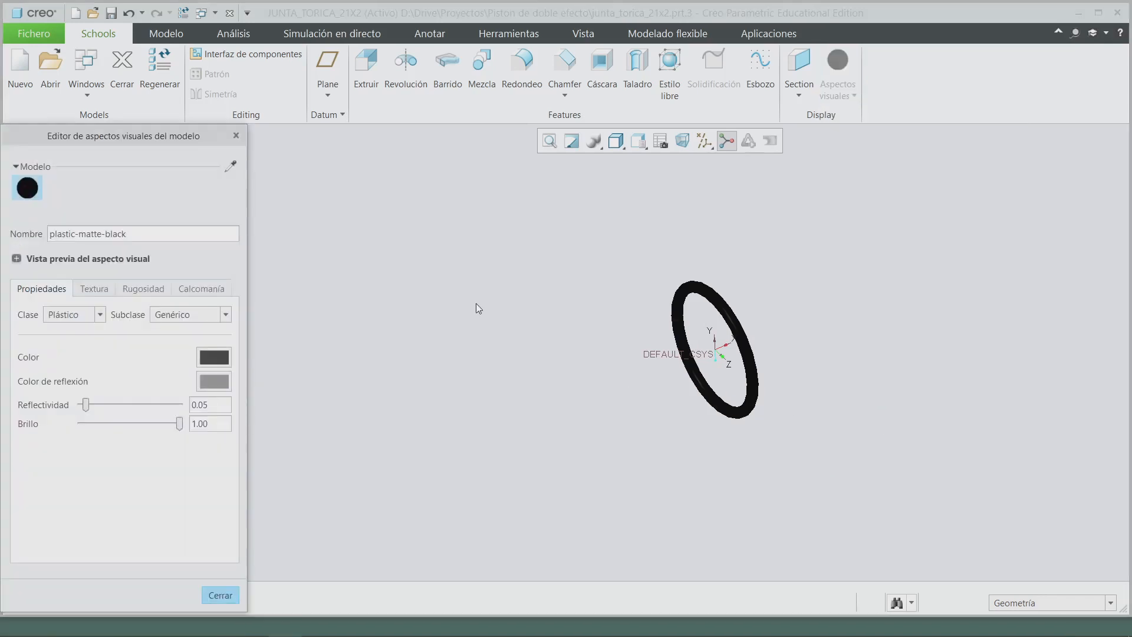
left_click(215, 359)
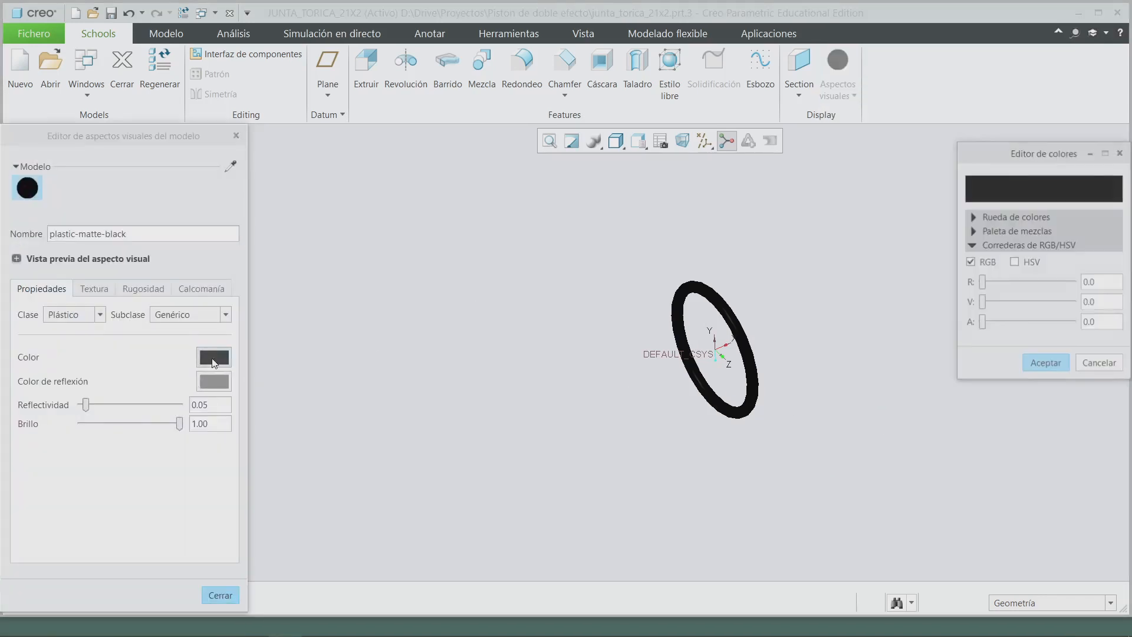
double_click(1106, 283)
type("70")
key("Tab")
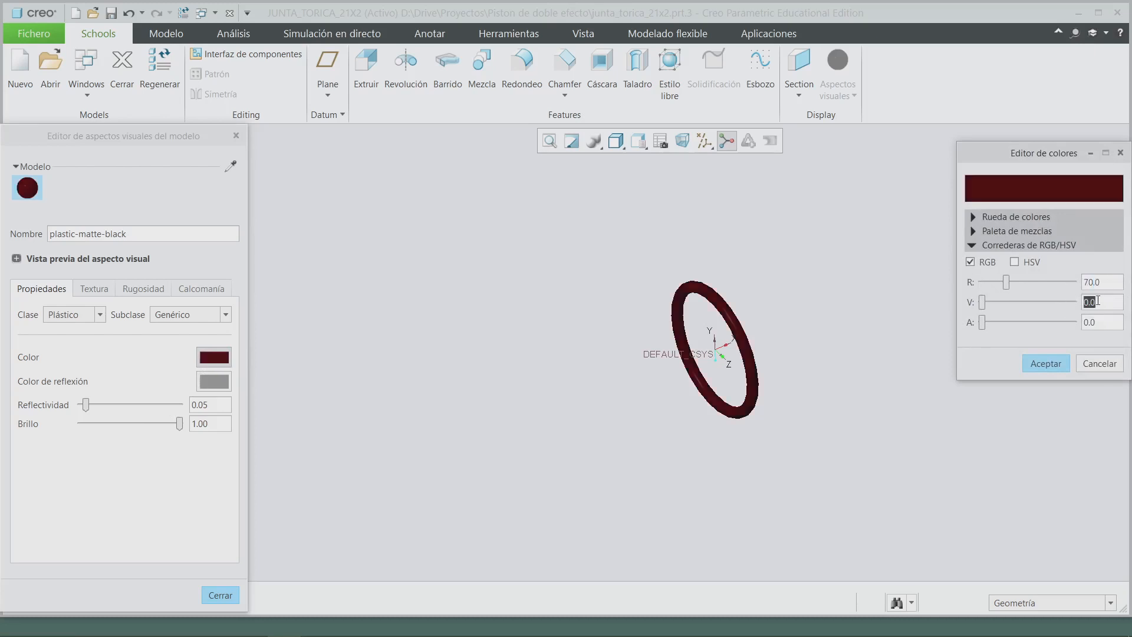
type("70")
key("Tab")
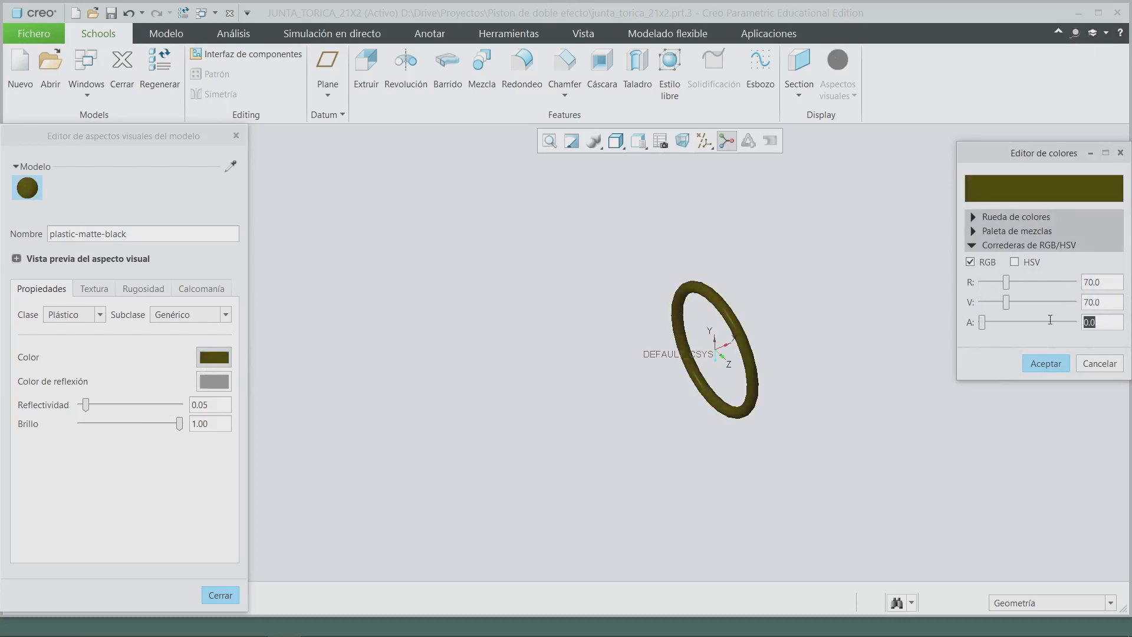
type("70")
left_click(1044, 364)
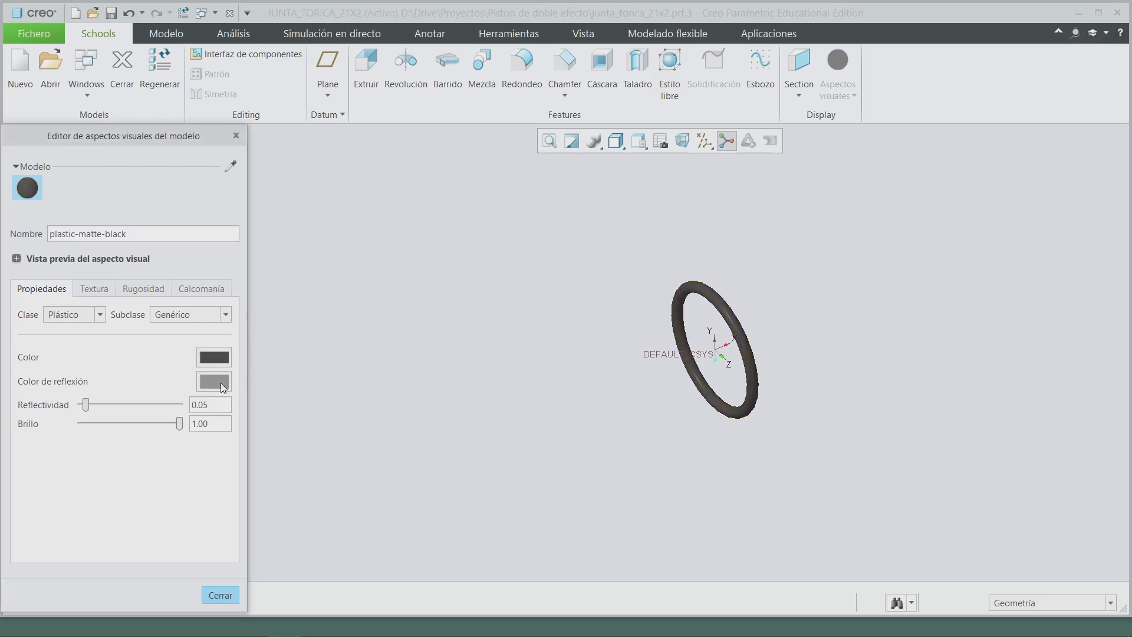
Set the appearance's reflection color to RGB 170, 170, 170 and close the appearance editor
left_click(223, 388)
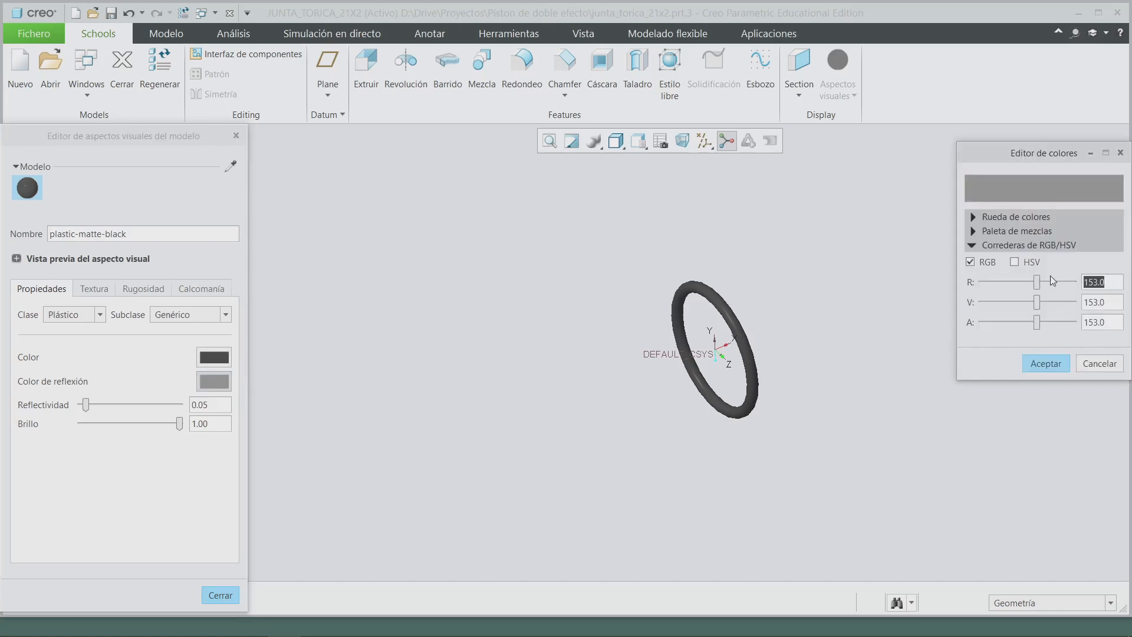
type("170")
key("Tab")
type("170")
key("Tab")
type("170")
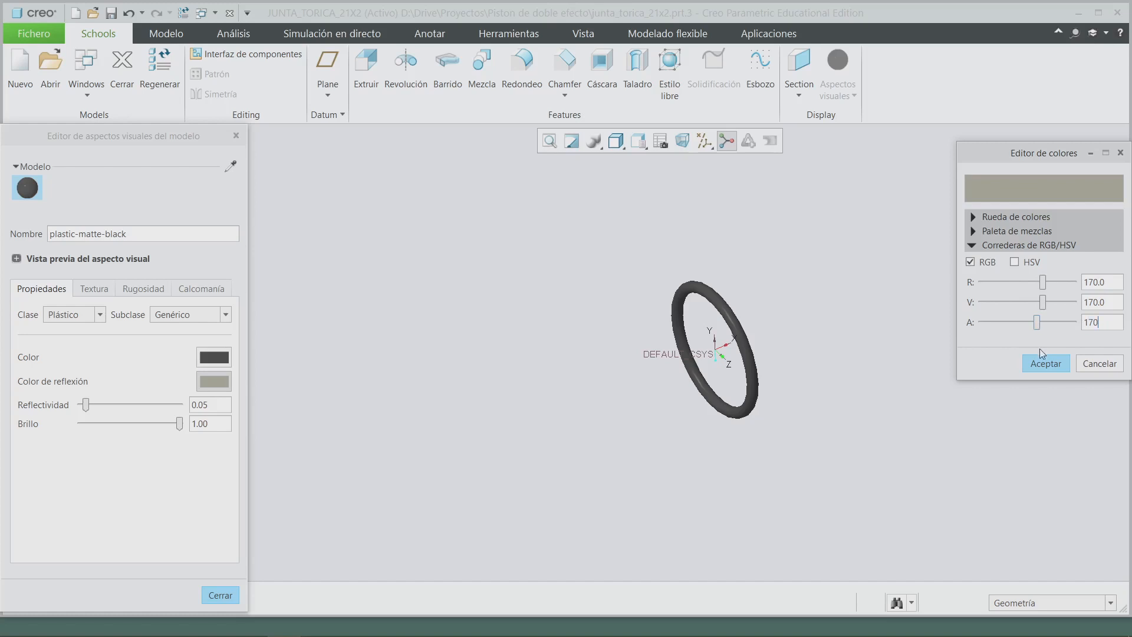
left_click(1044, 363)
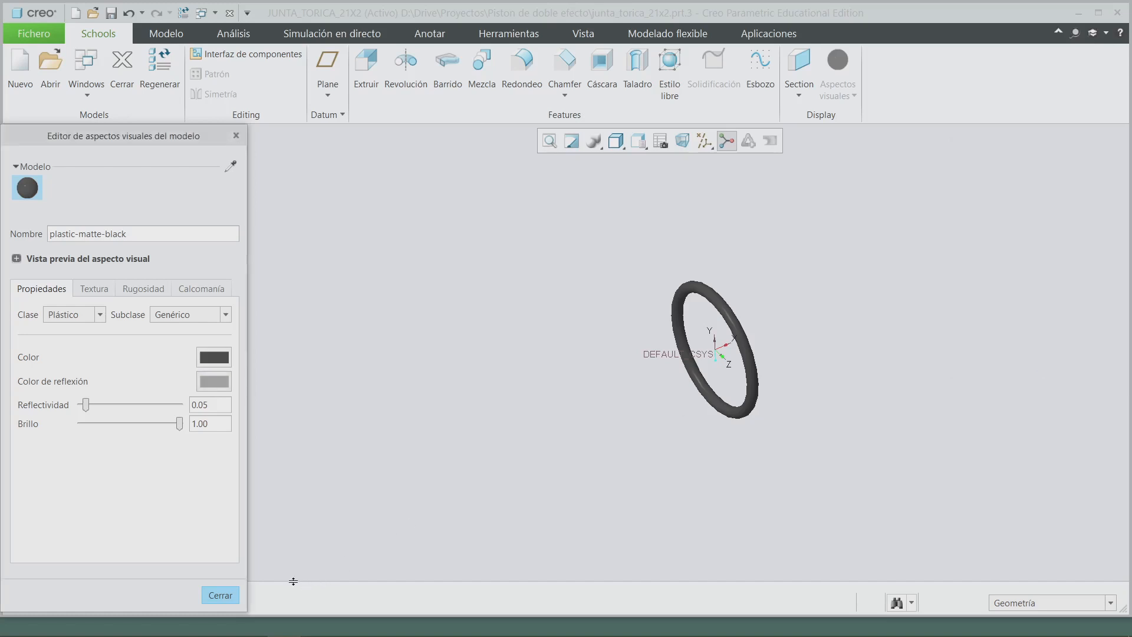
left_click(220, 595)
Save the part, and save a copy of it as junta_torica_3x1 in the Piston de doble efecto folder
mouse_move(842, 439)
middle_mouse_down()
mouse_move(769, 442)
mouse_move(897, 467)
mouse_move(887, 490)
mouse_move(859, 495)
mouse_move(850, 479)
mouse_move(877, 496)
mouse_move(771, 371)
mouse_move(787, 411)
mouse_move(757, 409)
mouse_move(796, 399)
mouse_move(748, 397)
mouse_move(780, 403)
middle_mouse_up()
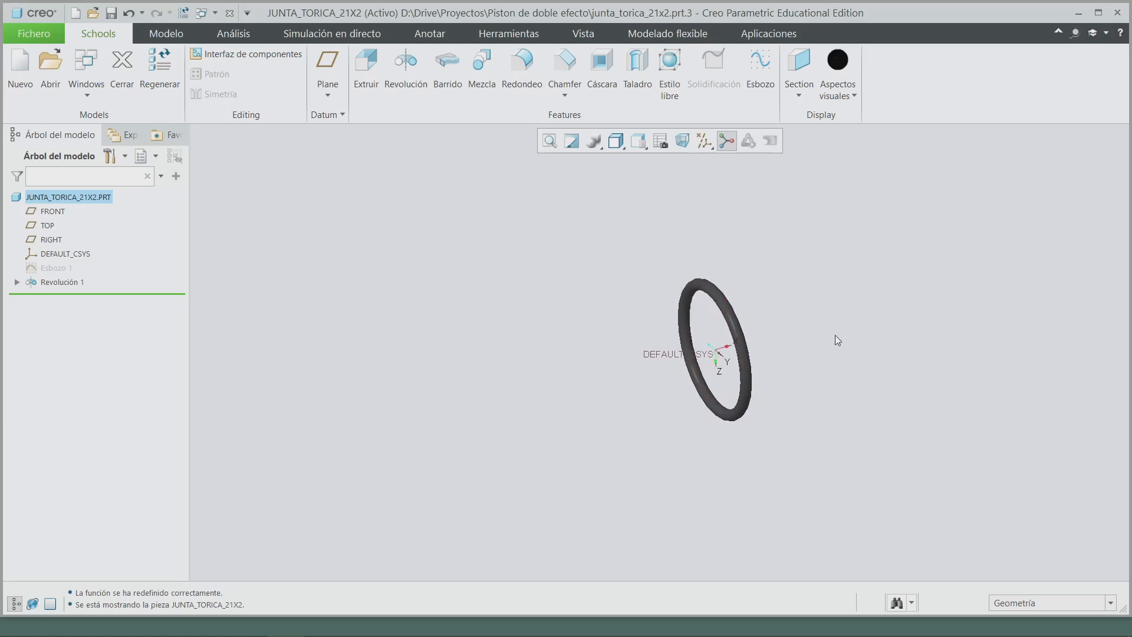
mouse_move(836, 336)
middle_mouse_down()
mouse_move(778, 365)
mouse_move(786, 379)
mouse_move(819, 380)
mouse_move(804, 392)
mouse_move(813, 388)
middle_mouse_up()
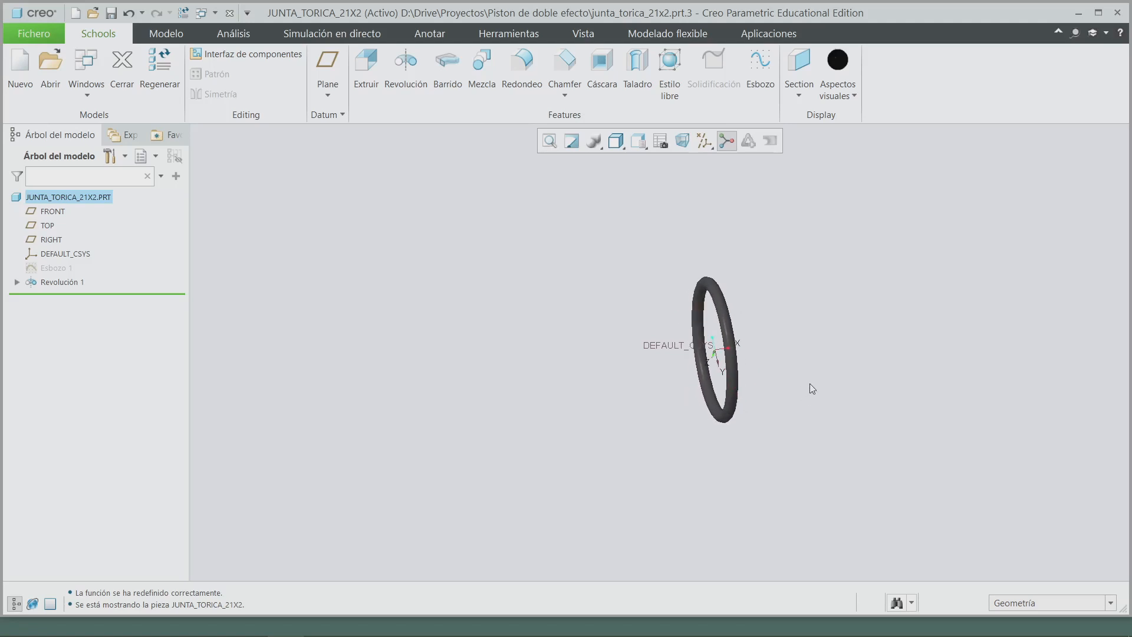
middle_click_drag(869, 369, 846, 382)
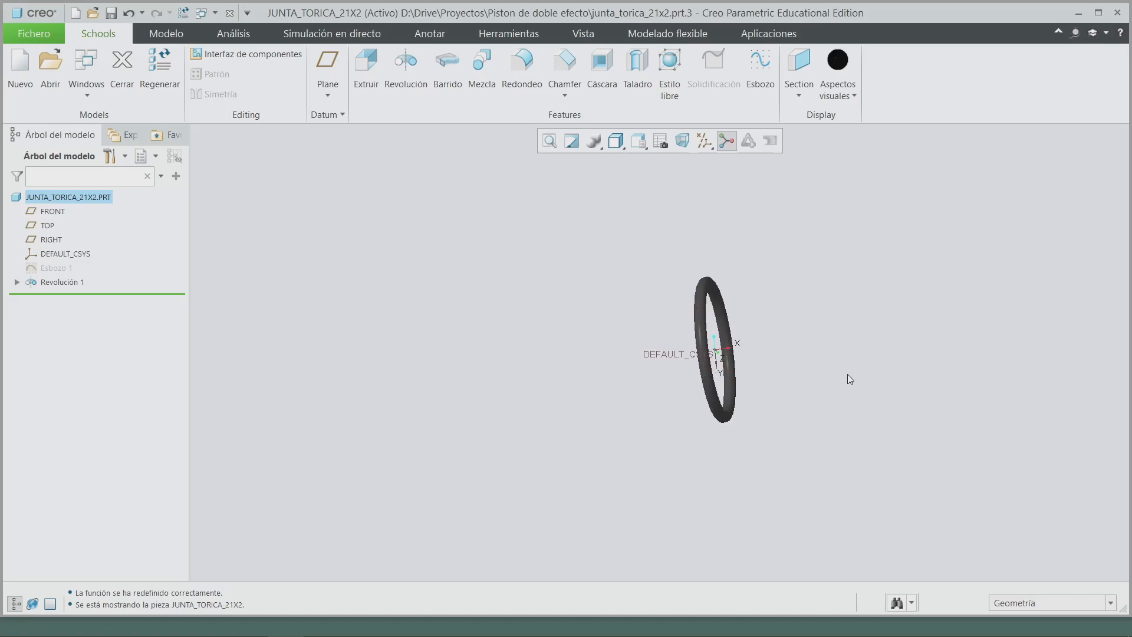
middle_click_drag(847, 374, 882, 402)
key("ctrl+s")
left_click(30, 37)
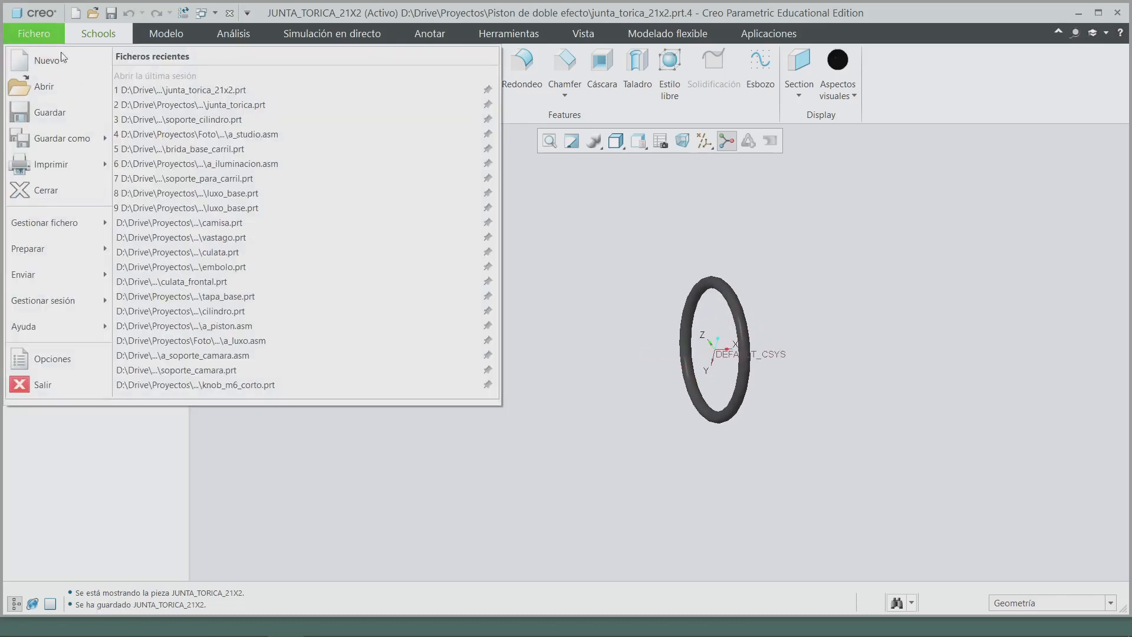
left_click(72, 140)
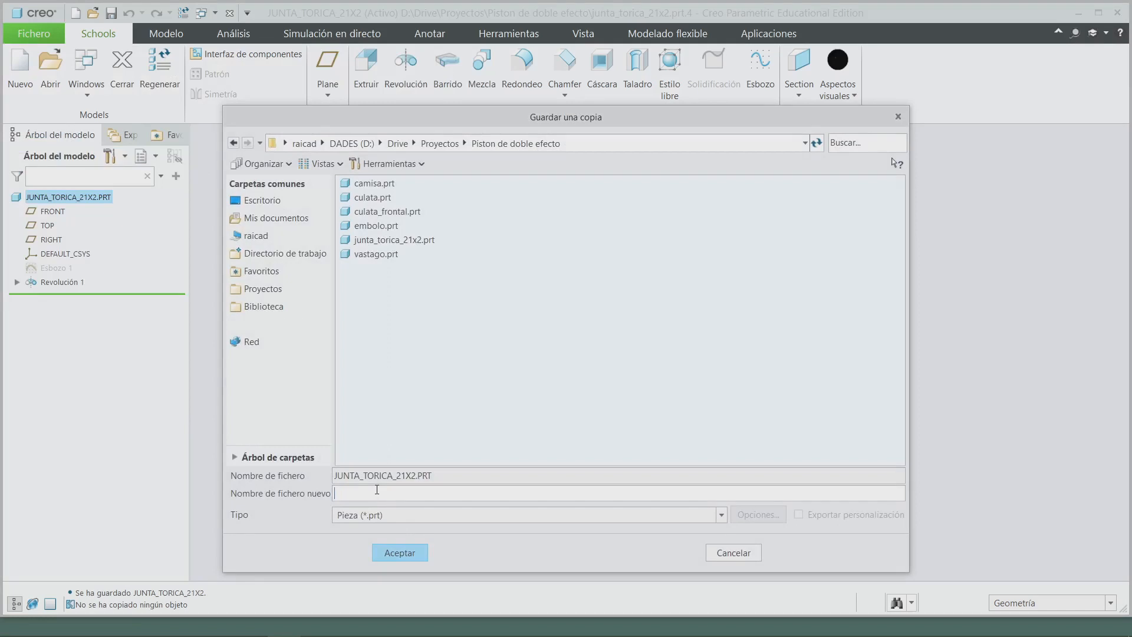
type("junta_torica_3x1")
left_click(401, 553)
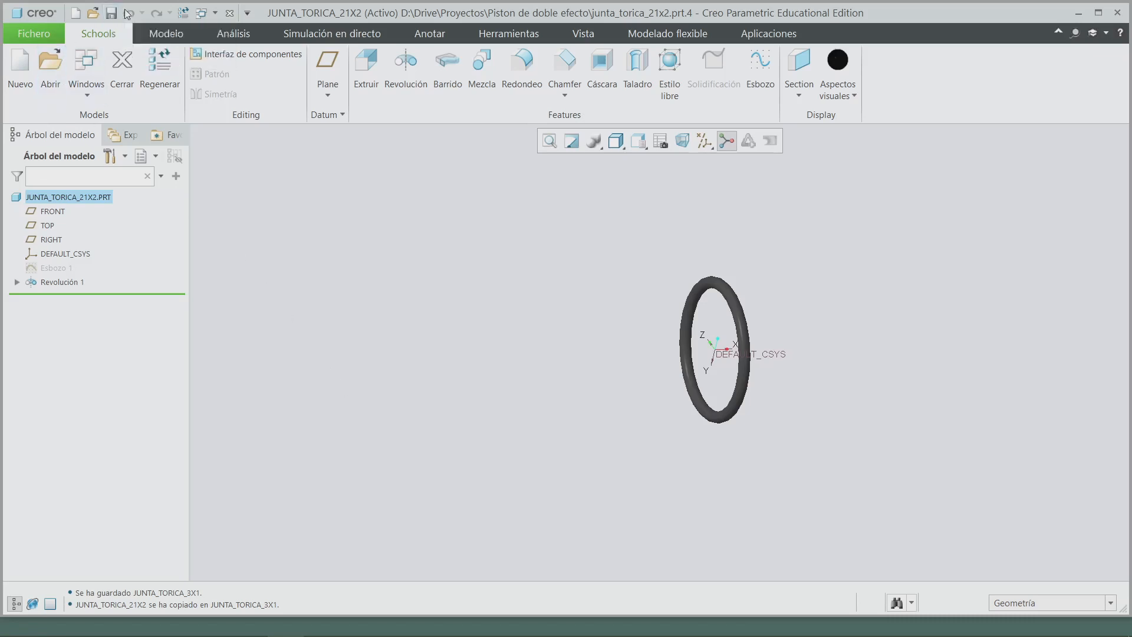
Open junta_torica_3x1.prt and start editing its Esbozo 1 sketch
left_click(92, 13)
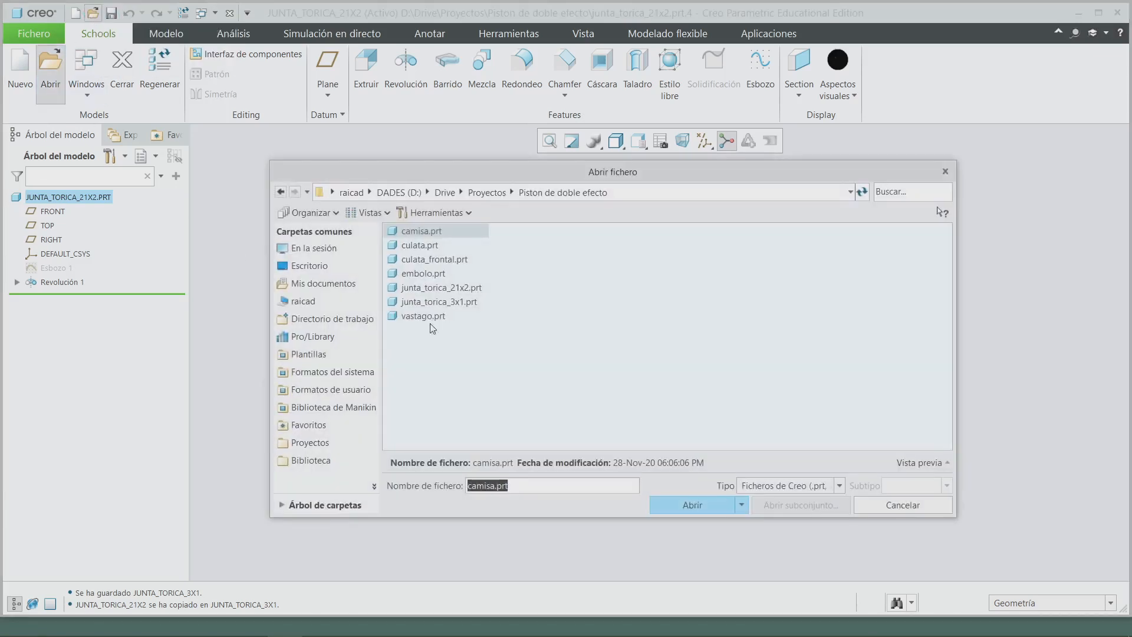
left_click(453, 302)
left_click(675, 507)
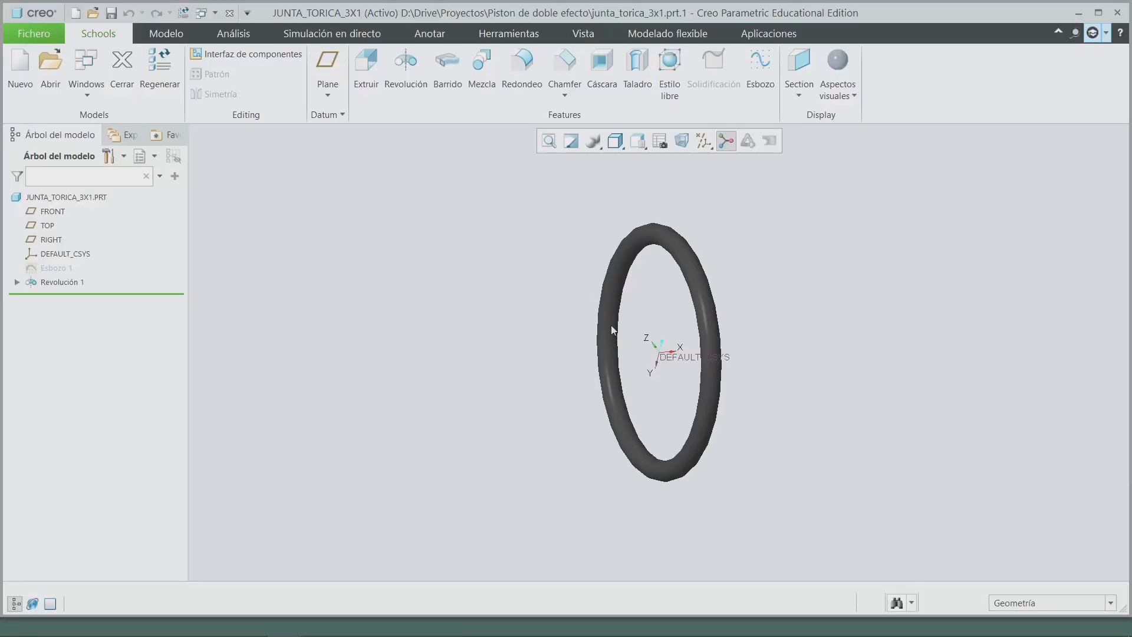
middle_click_drag(694, 423, 757, 433)
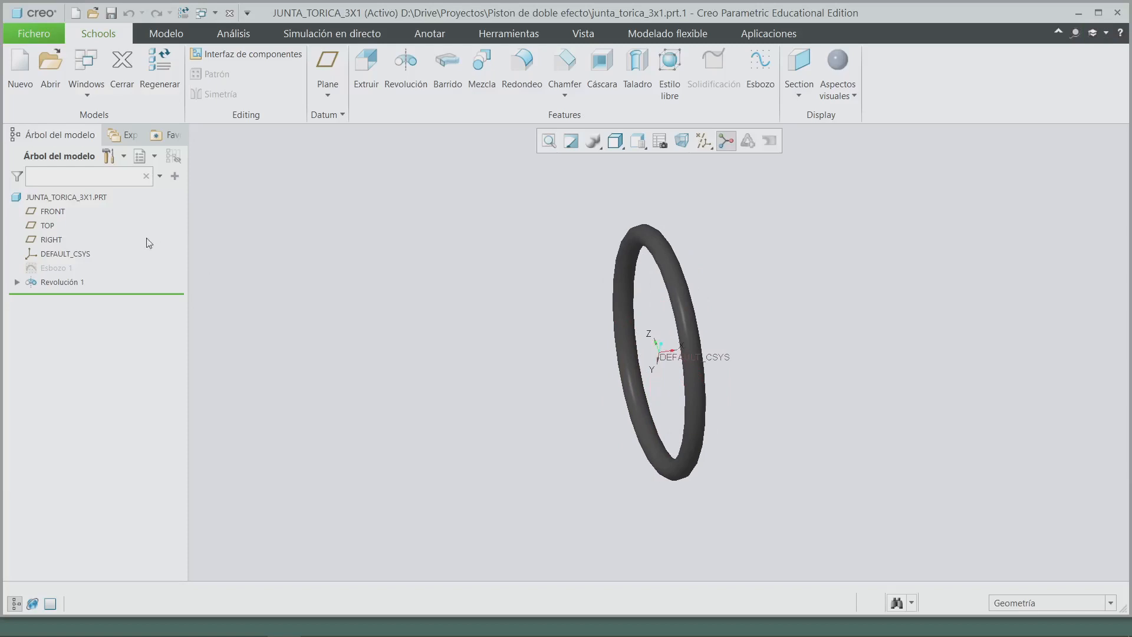
left_click(59, 270)
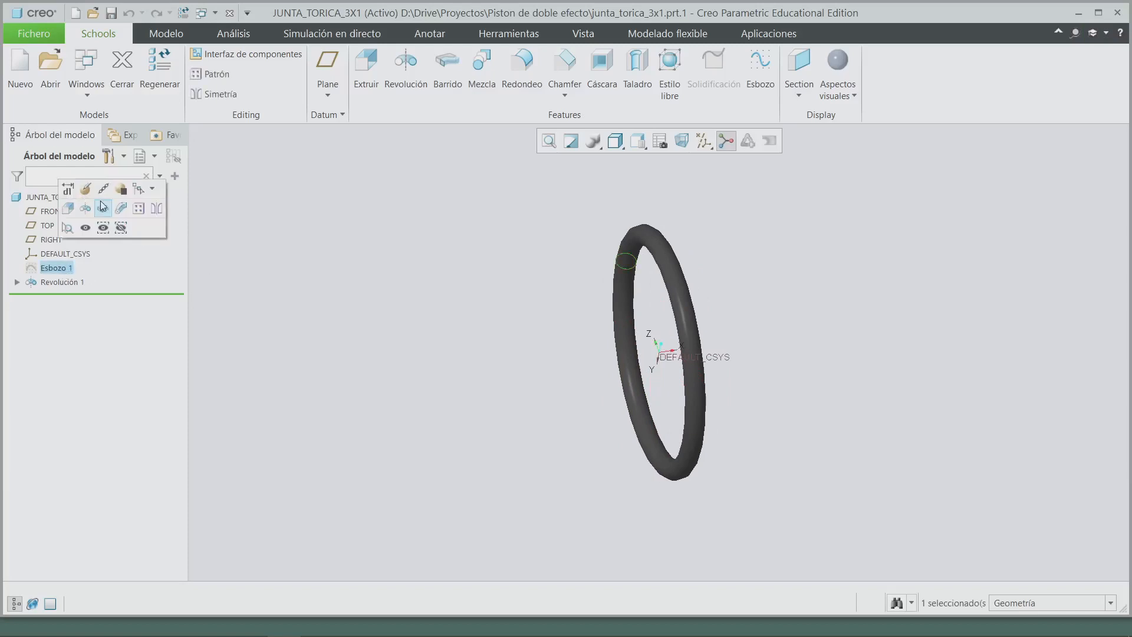
left_click(86, 188)
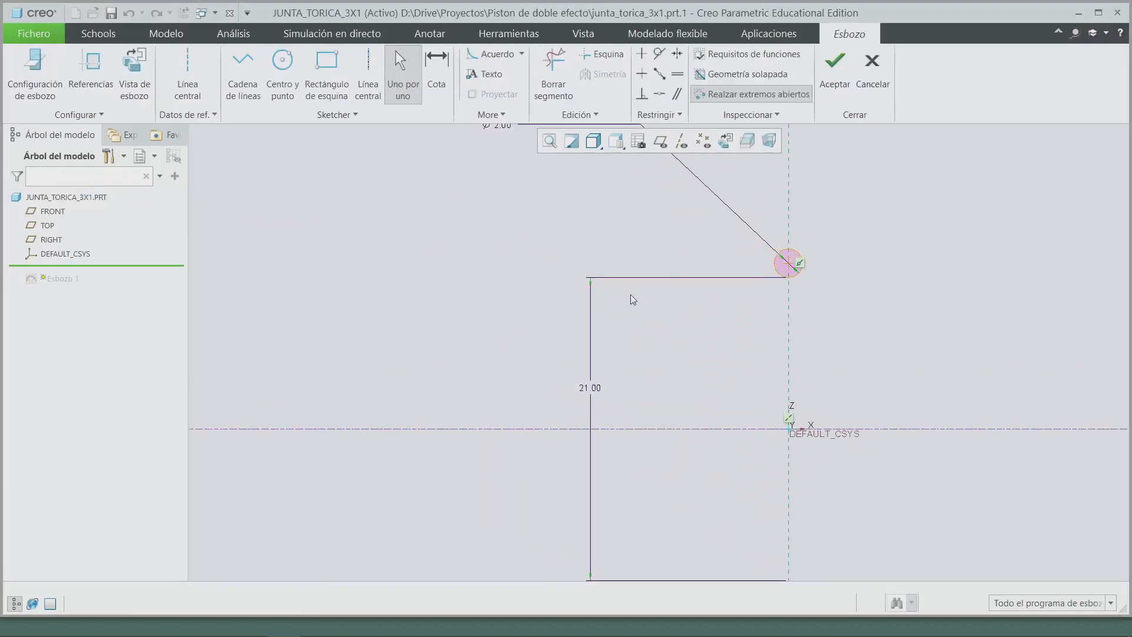
Set the O-ring's section diameter to 1 and its inner diameter to 3, and finish the sketch
scroll(677, 288, "up", 3)
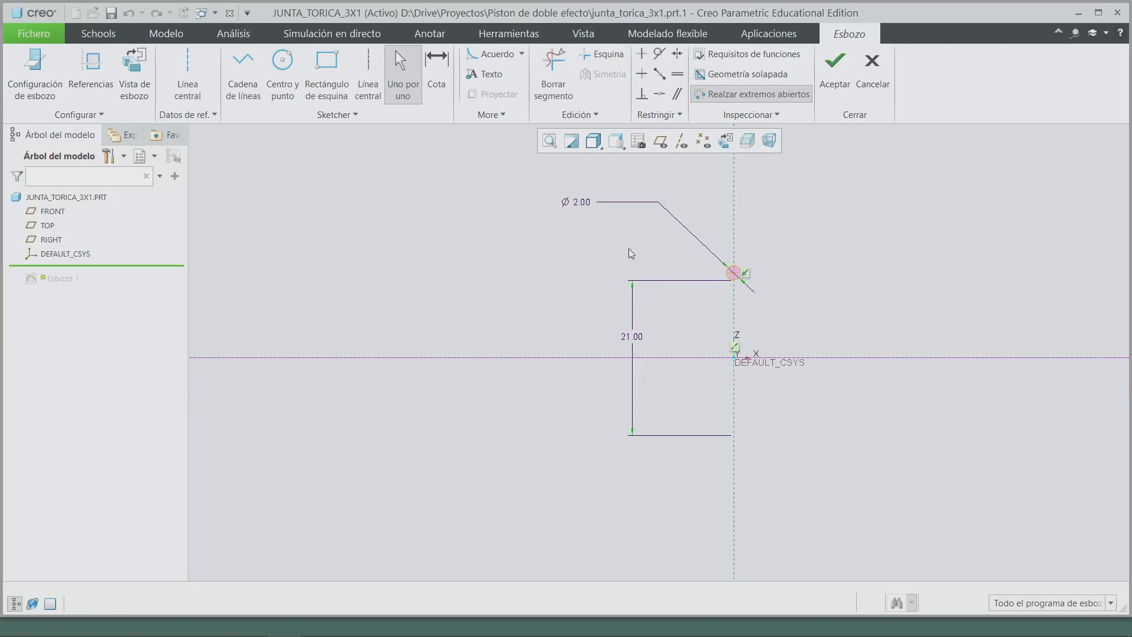
double_click(578, 200)
type("1")
key("Return")
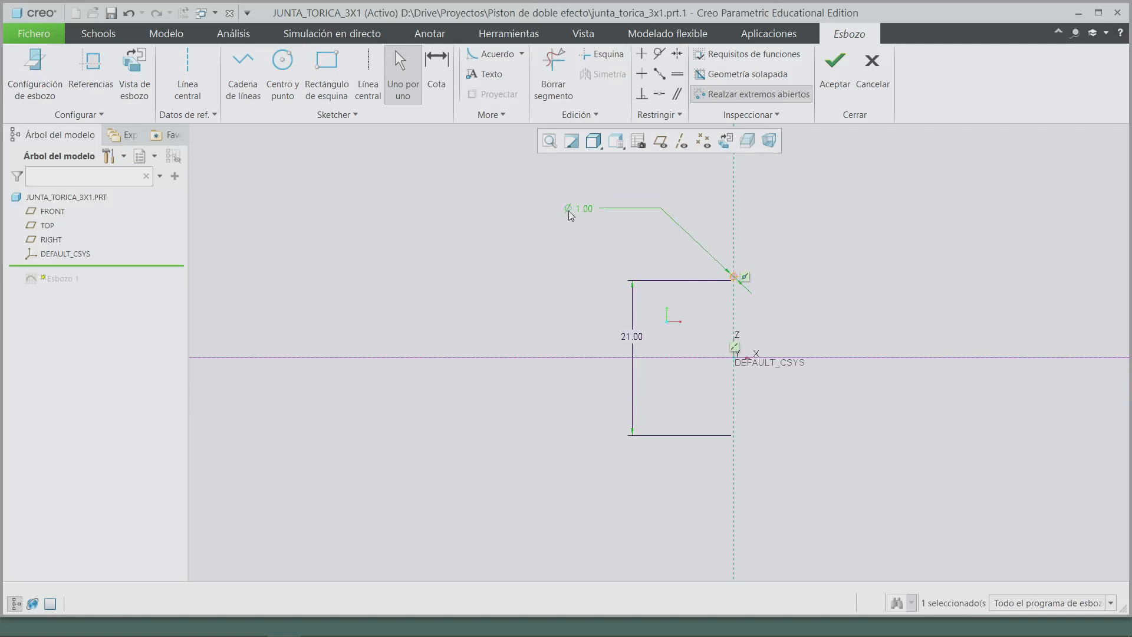
double_click(634, 337)
type("3")
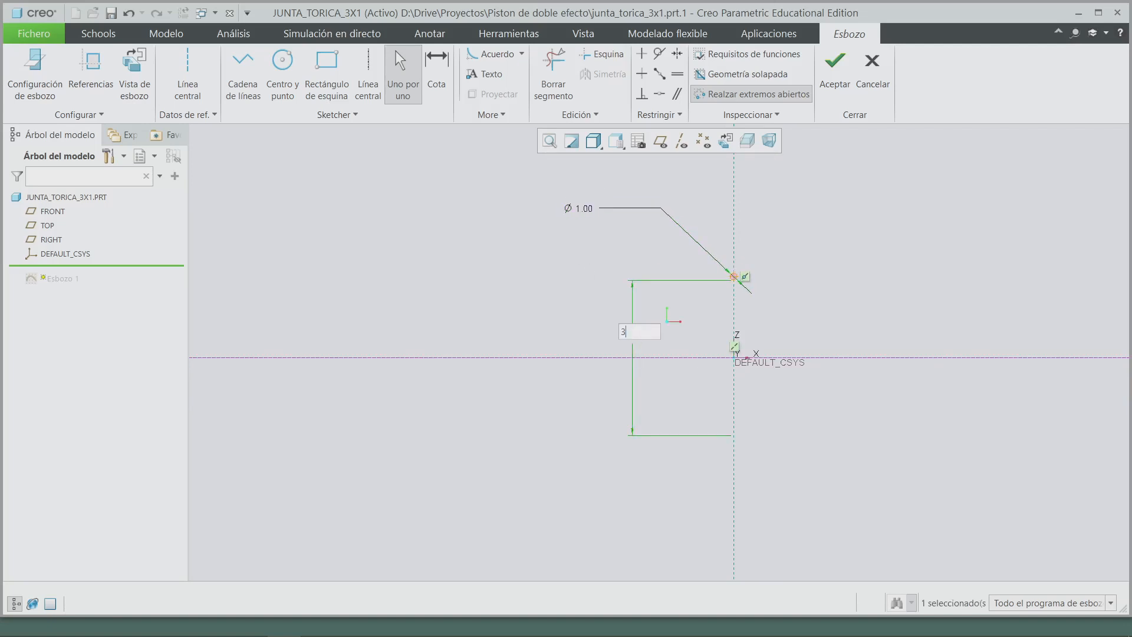
key("Return")
left_click(832, 70)
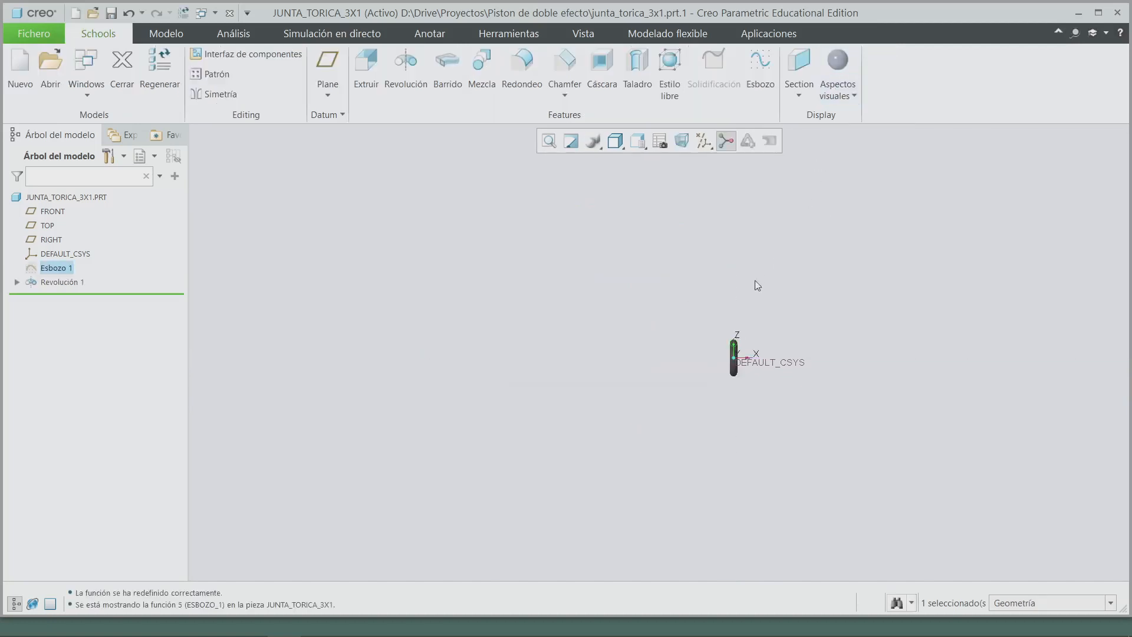
Inspect the resized 3x1 O-ring from several angles and close its window
mouse_move(723, 333)
middle_mouse_down()
mouse_move(778, 353)
mouse_move(733, 360)
middle_mouse_up()
left_click(550, 143)
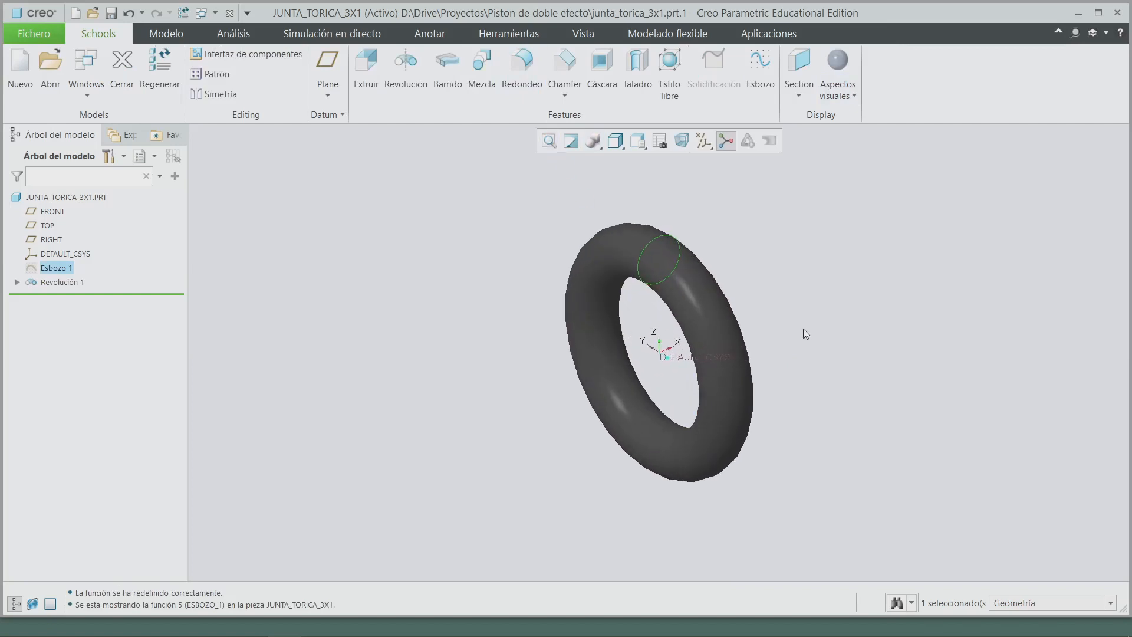
mouse_move(803, 329)
middle_mouse_down()
mouse_move(773, 328)
mouse_move(761, 344)
mouse_move(822, 347)
mouse_move(776, 374)
mouse_move(824, 369)
mouse_move(819, 387)
middle_mouse_up()
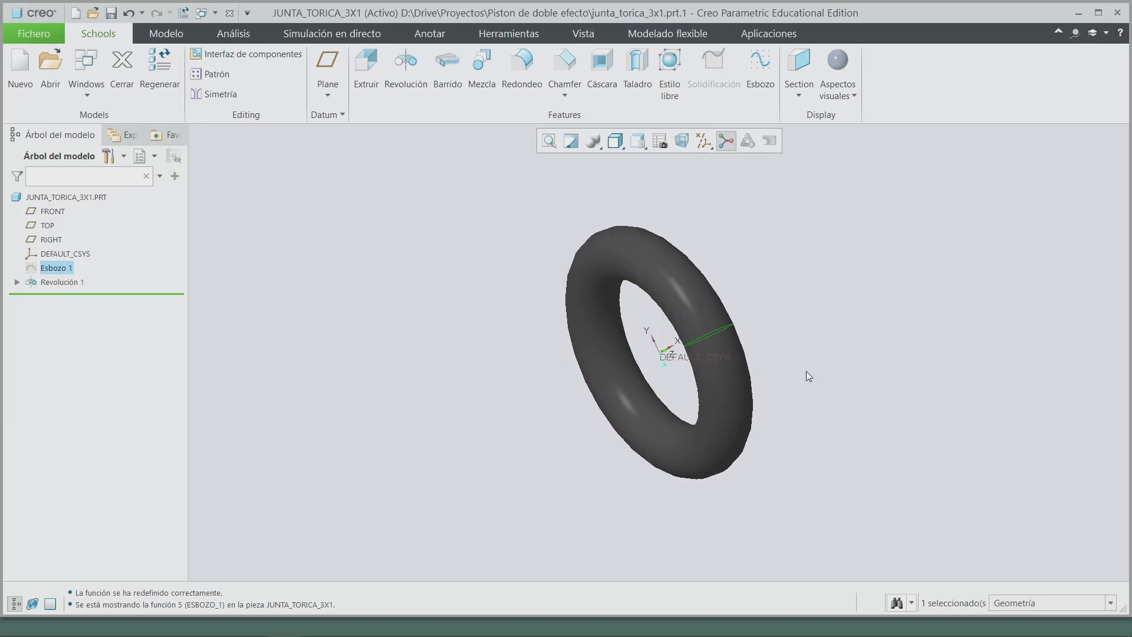
mouse_move(829, 357)
middle_mouse_down()
mouse_move(811, 379)
mouse_move(869, 405)
mouse_move(818, 385)
mouse_move(859, 412)
mouse_move(834, 436)
mouse_move(839, 412)
mouse_move(760, 430)
mouse_move(825, 432)
middle_mouse_up()
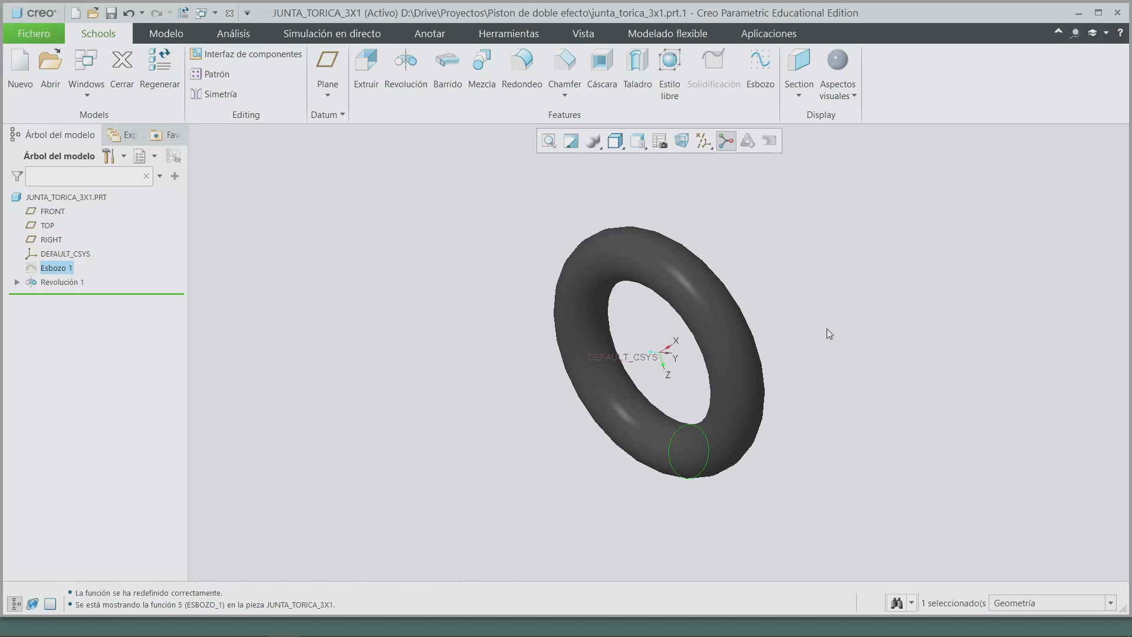
left_click(230, 13)
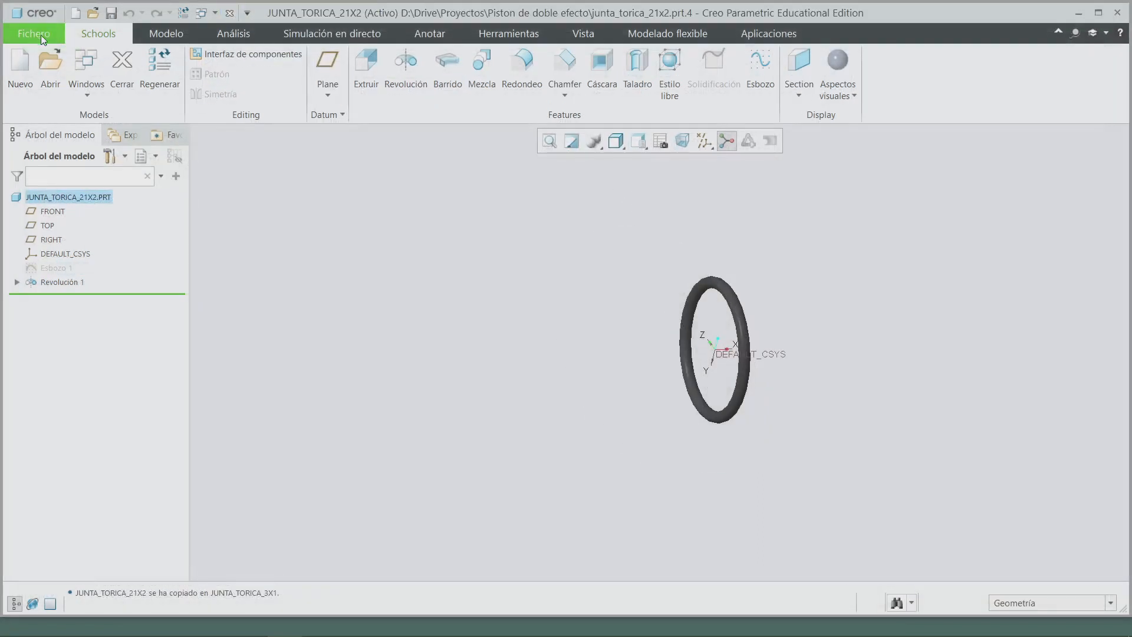
Delete junta_torica_3x1.prt from the Piston de doble efecto folder without opening any file
left_click(46, 66)
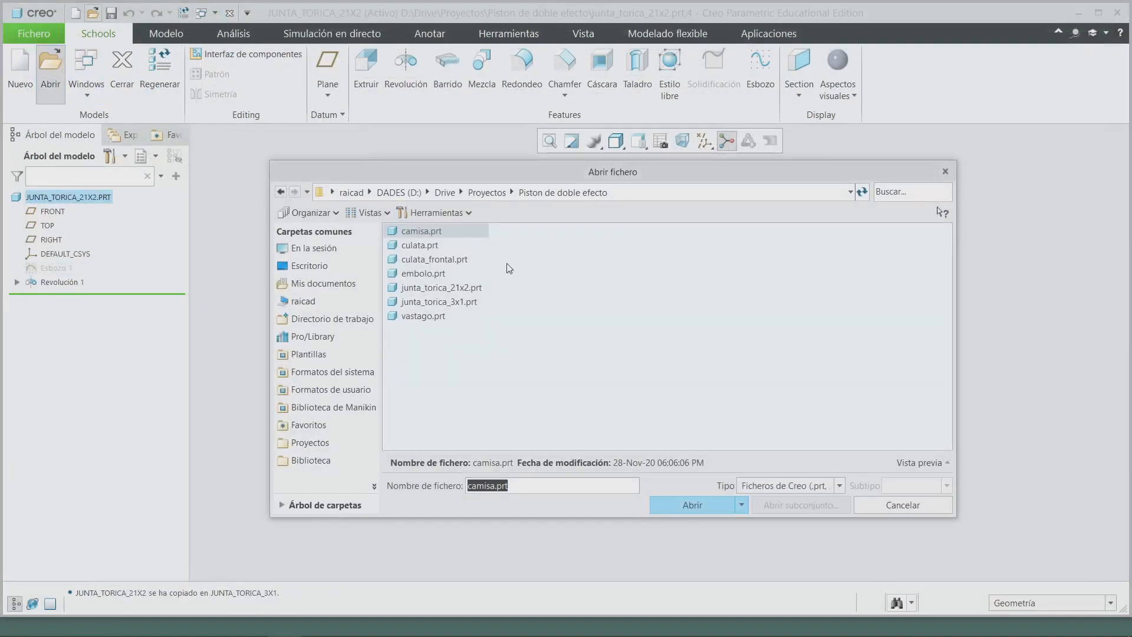
right_click(442, 302)
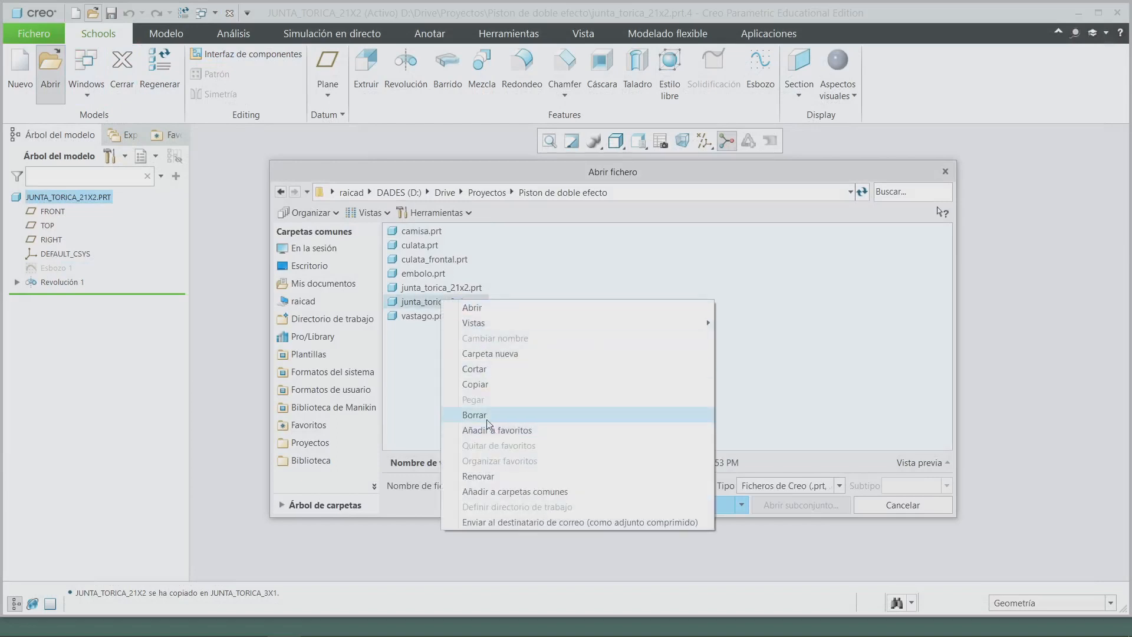
left_click(487, 416)
left_click(585, 359)
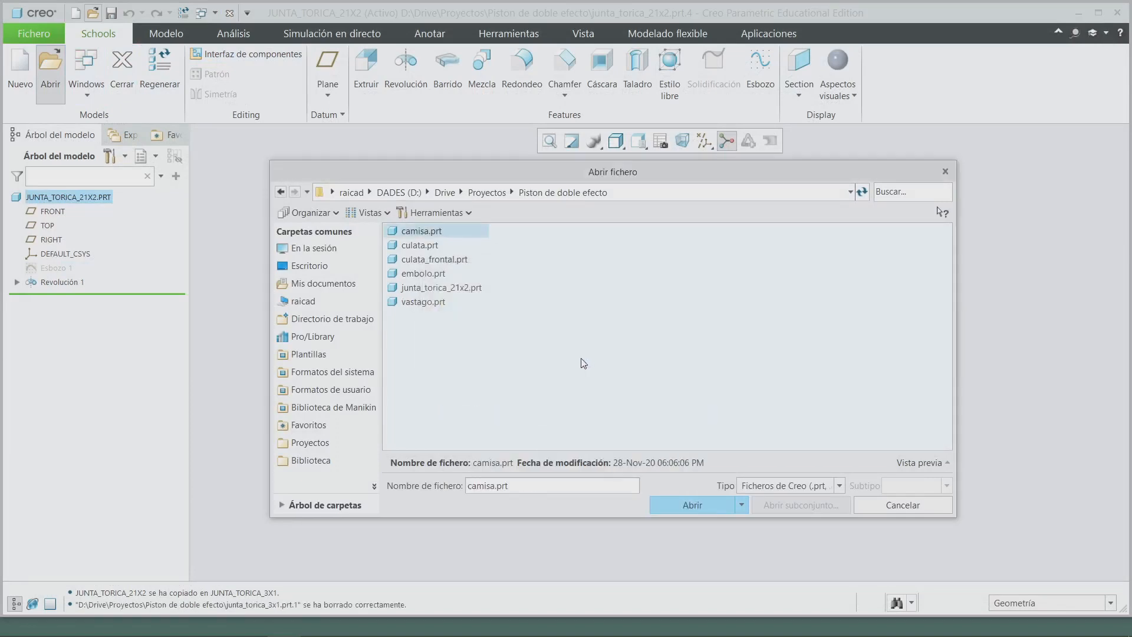
left_click(909, 505)
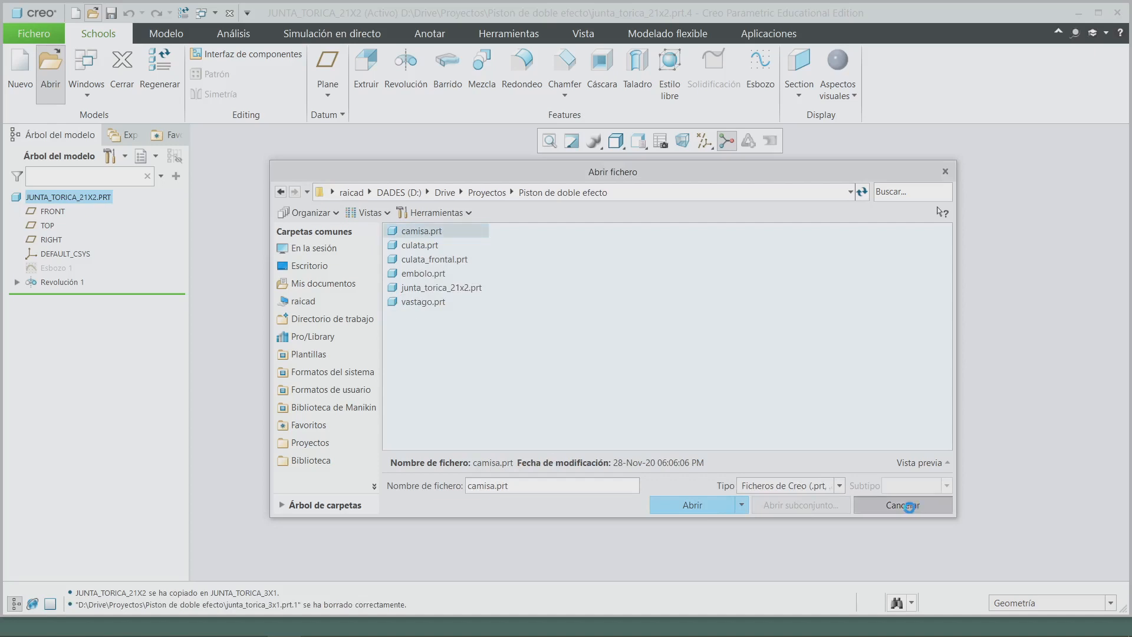
Erase all objects not displayed, including JUNTA_TORICA_3X1.PRT, from the session memory
left_click(34, 33)
mouse_move(65, 222)
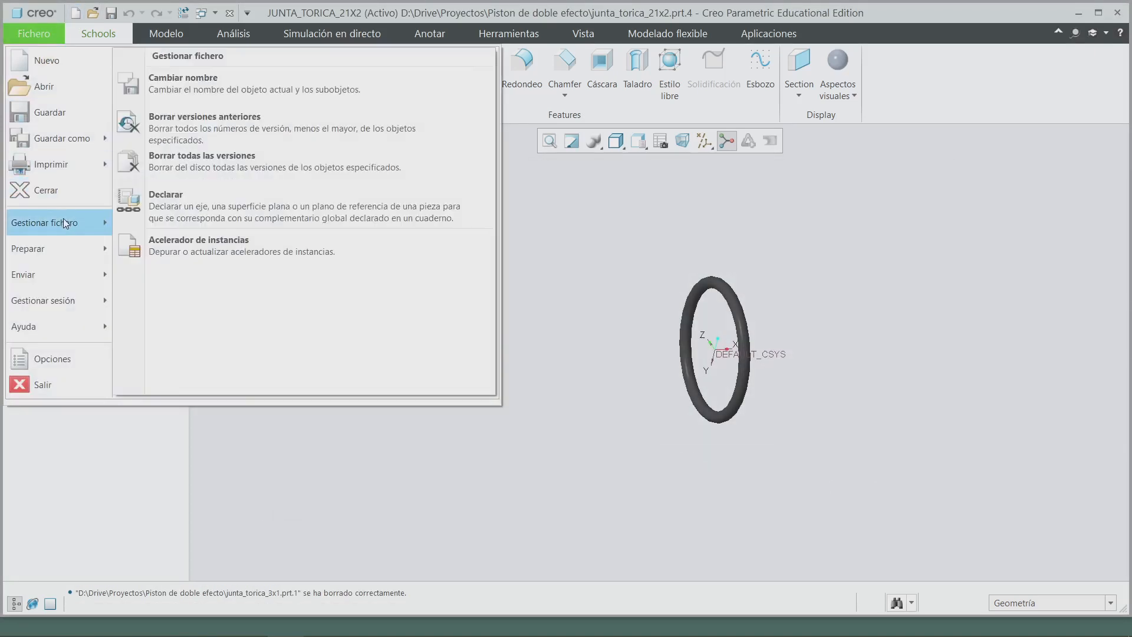
mouse_move(77, 300)
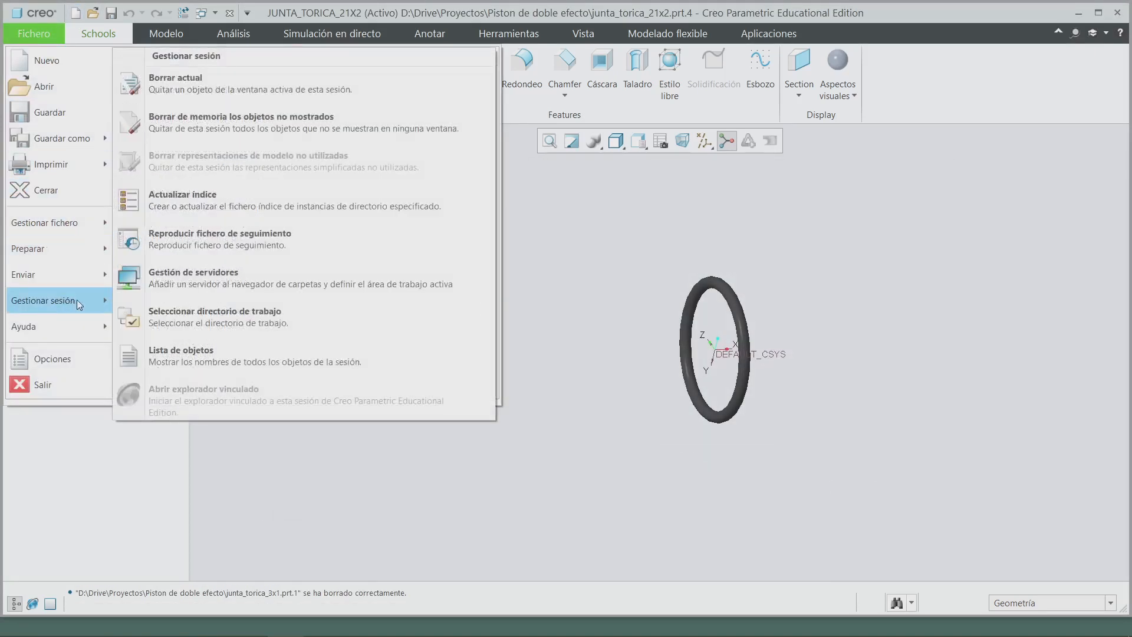
left_click(258, 120)
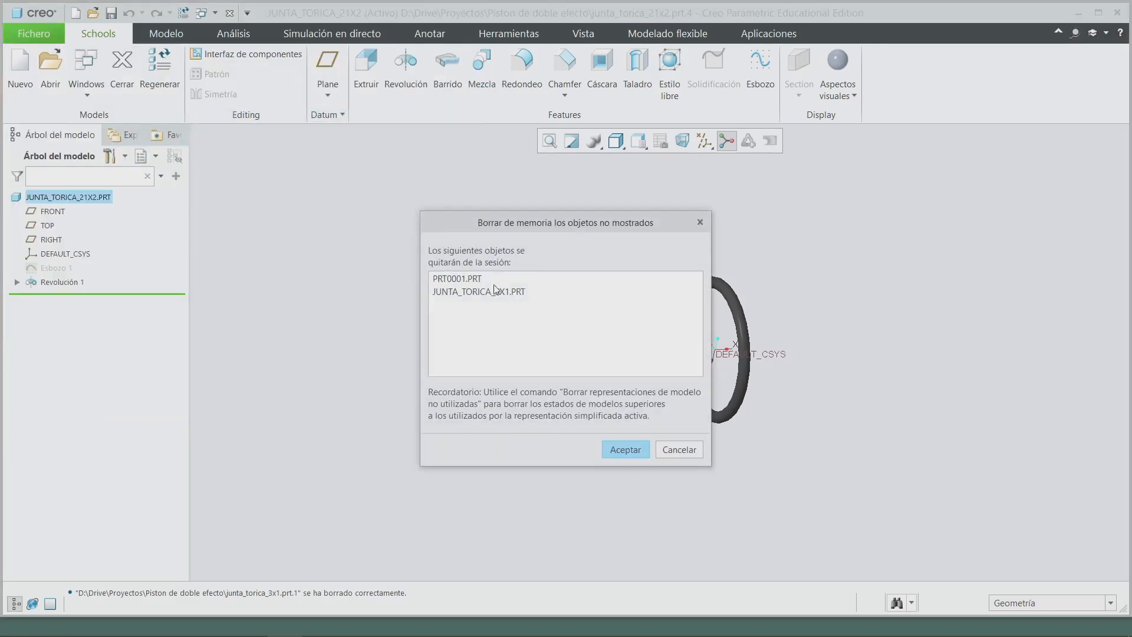
left_click(624, 454)
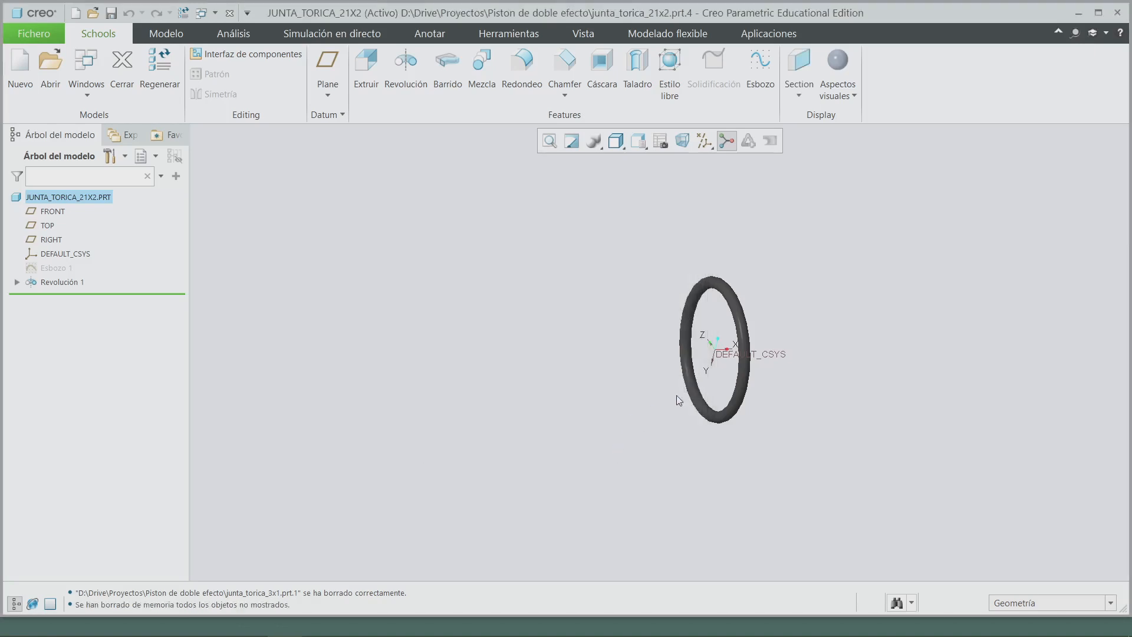
Add a real-number parameter DINT with the value 21 to the junta_torica_21x2 part
middle_click_drag(716, 389, 692, 409)
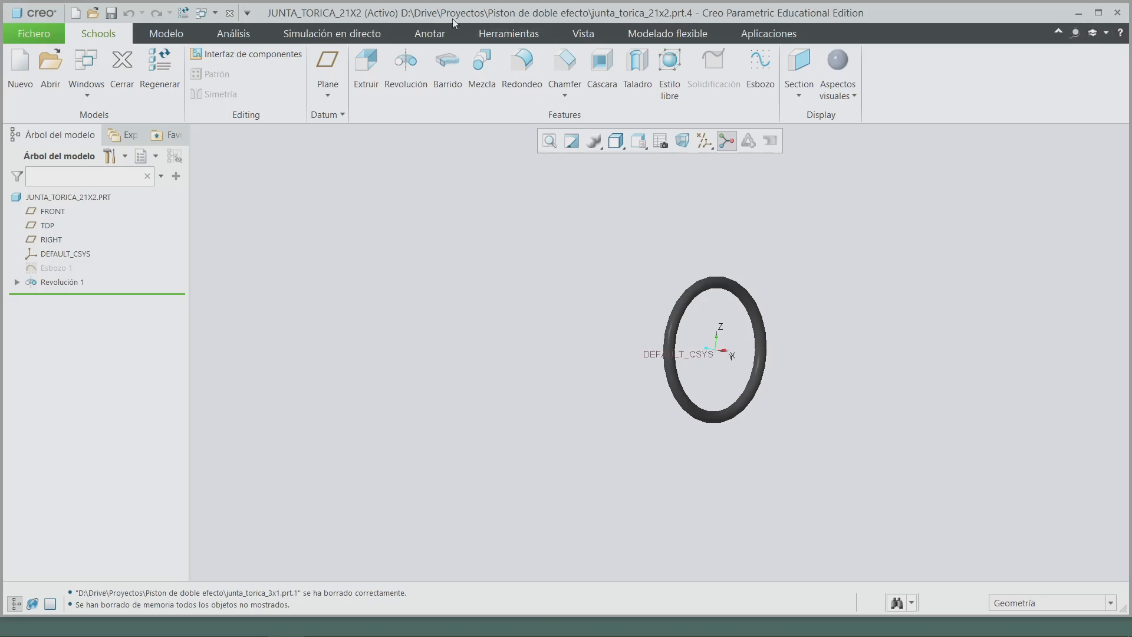
left_click(502, 37)
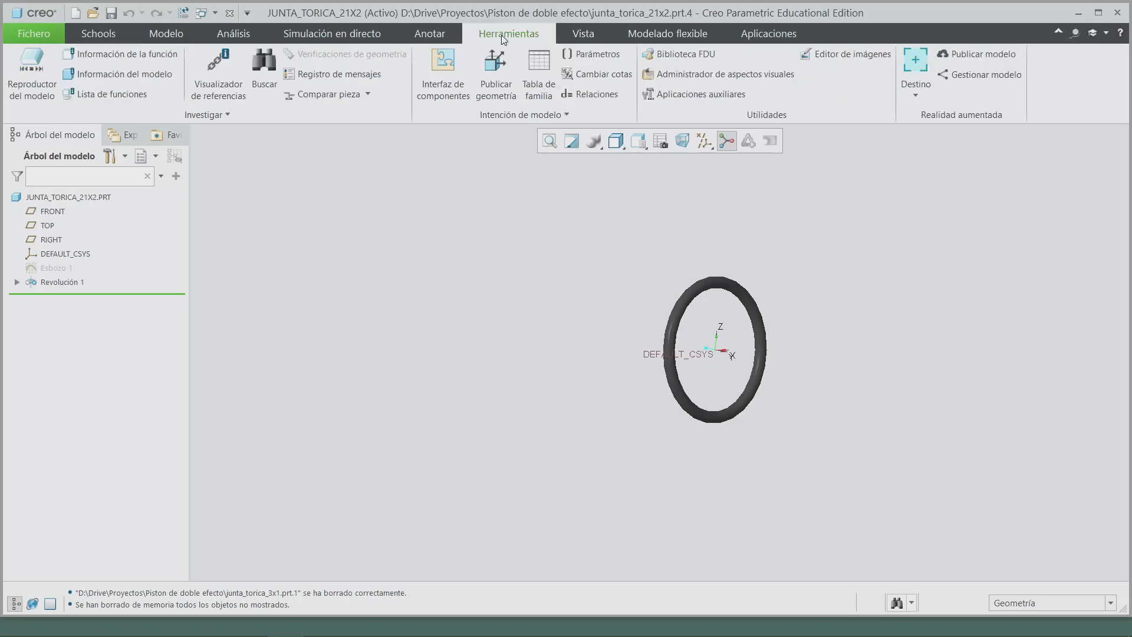
left_click(588, 56)
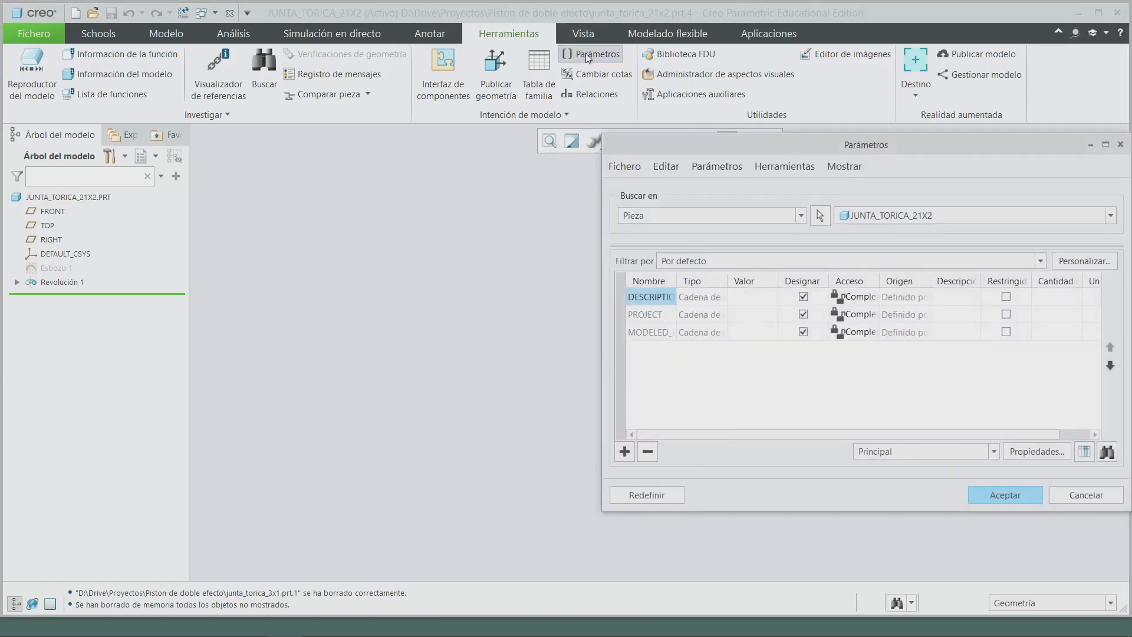
left_click(651, 298)
left_click(624, 451)
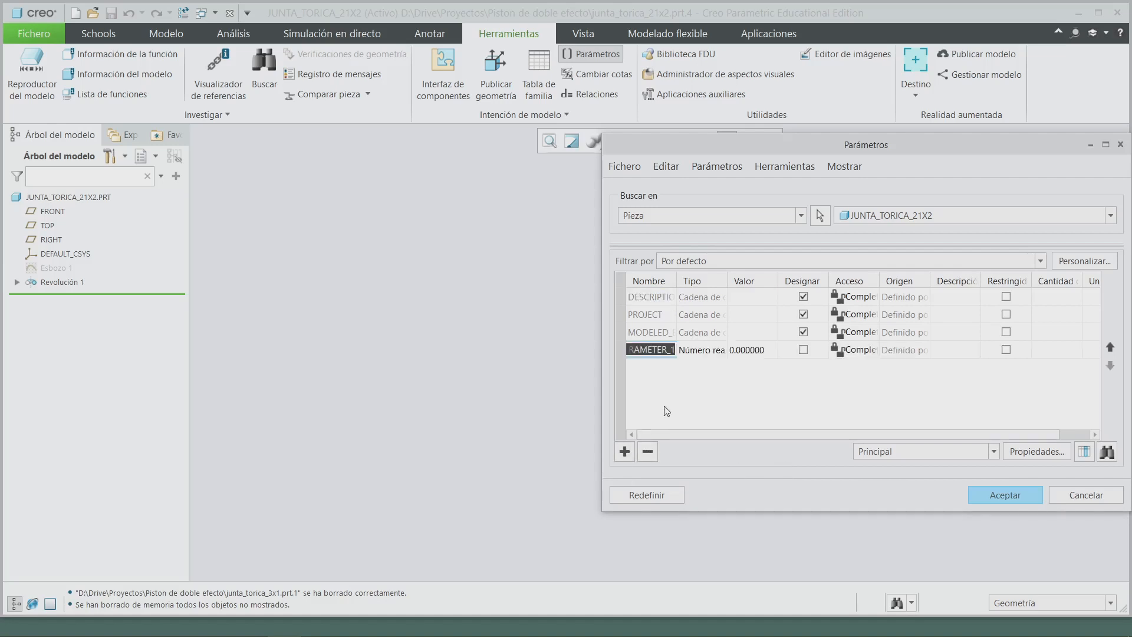
type("dint")
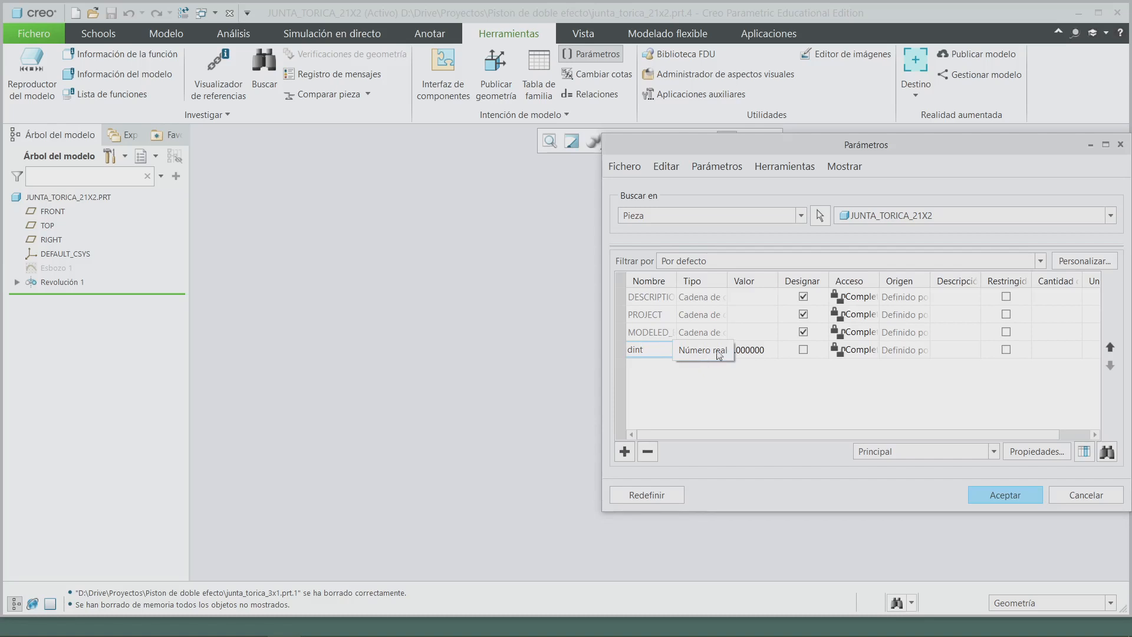
left_click(772, 350)
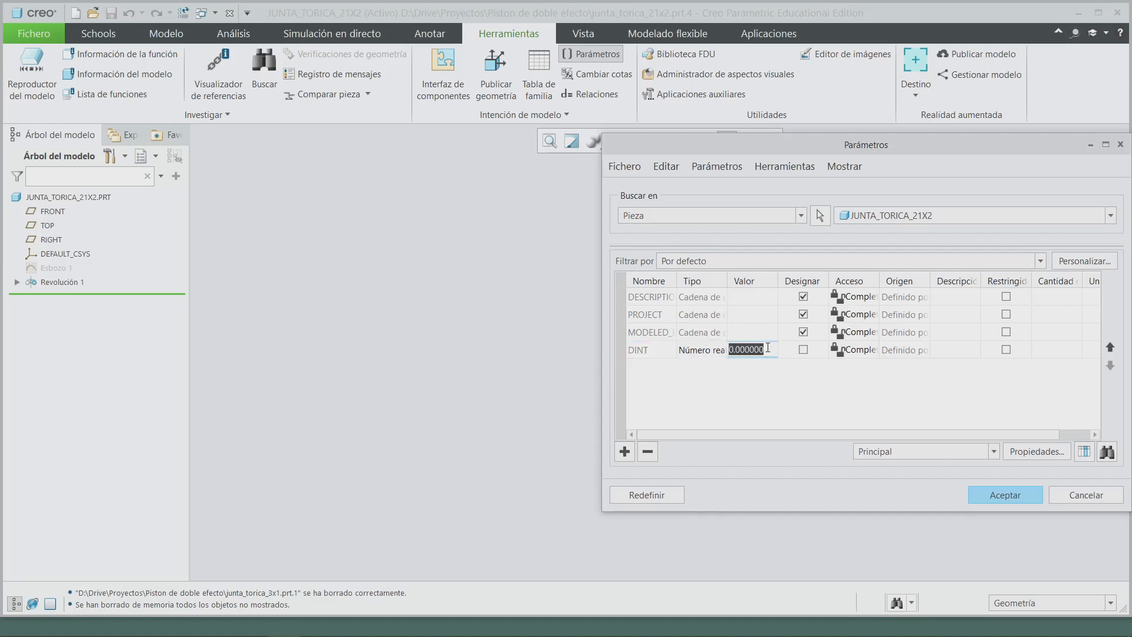
type("21")
Add a second real-number parameter E with the value 2 and accept the part's parameters
left_click(624, 451)
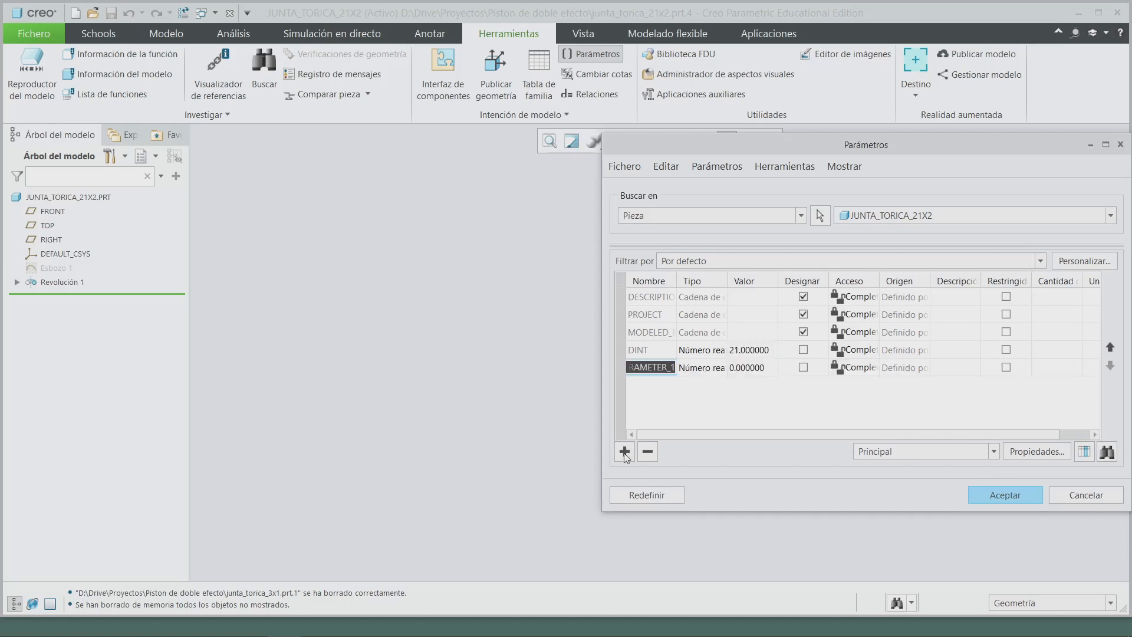
type("d2")
type("e")
left_click(744, 372)
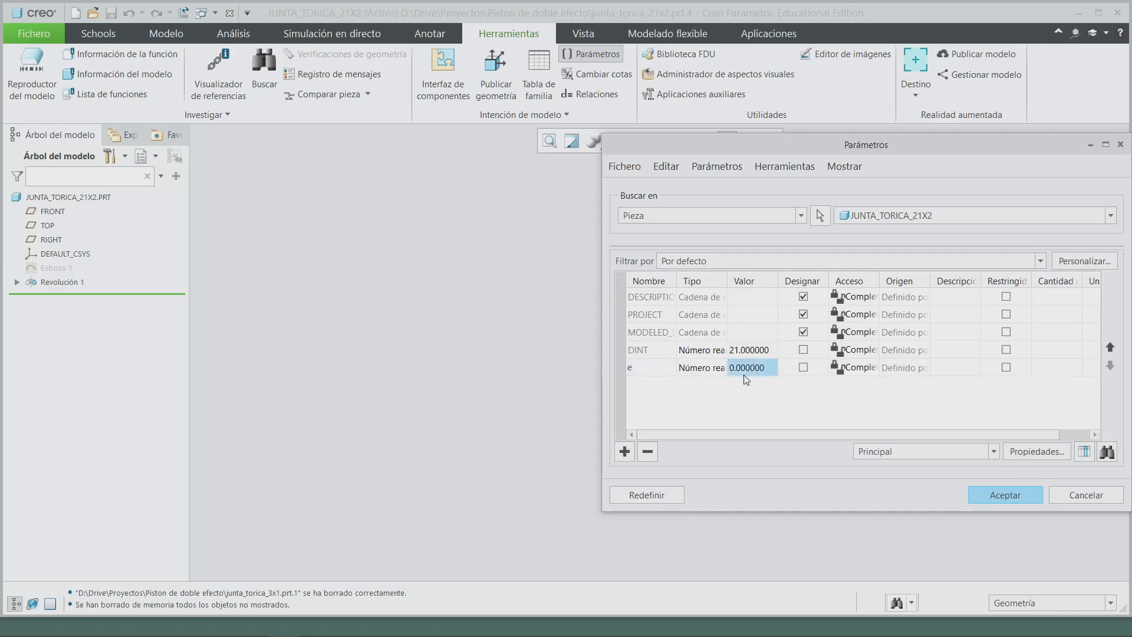
type("2")
key("Tab")
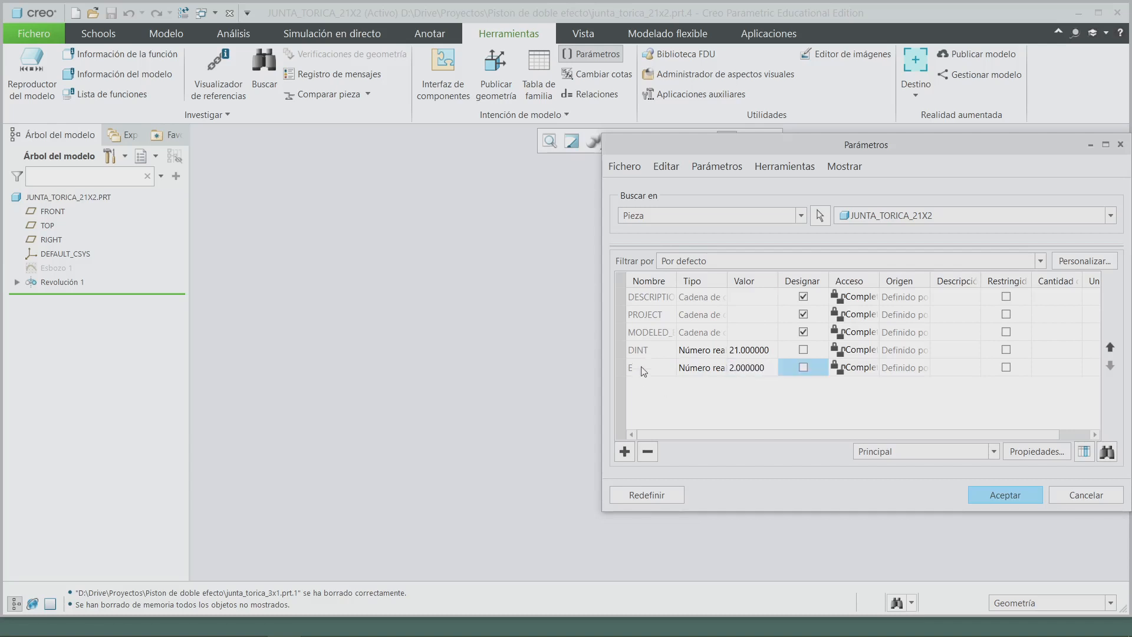
left_click(1004, 494)
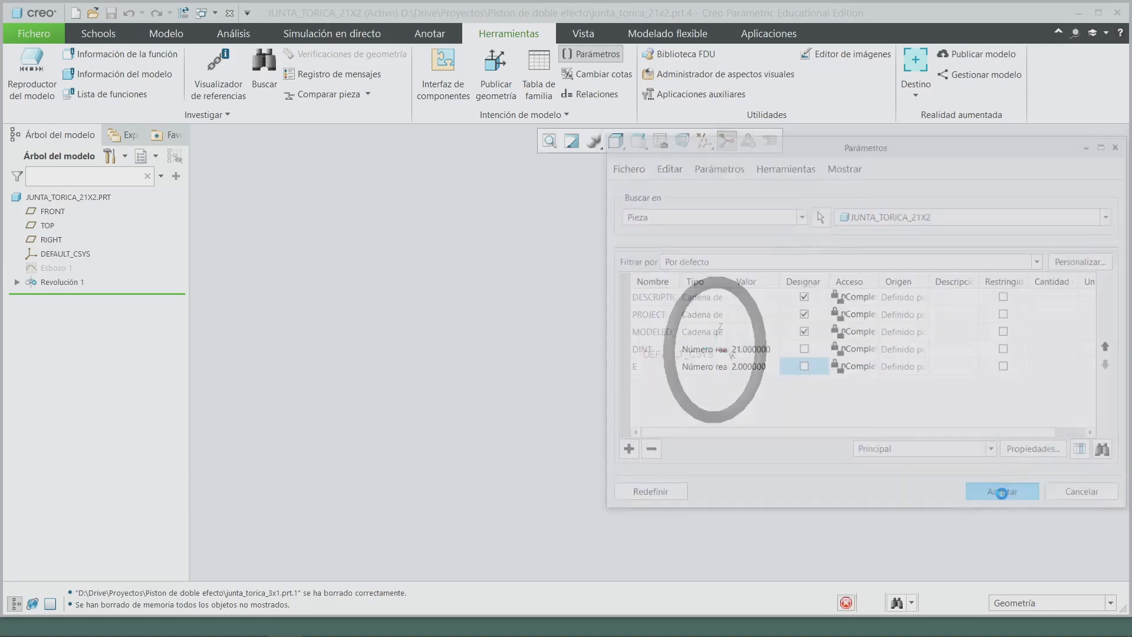
Edit the Esbozo 1 sketch and link the O-ring's section diameter to parameter e by adding the relation
middle_click_drag(856, 449, 824, 480)
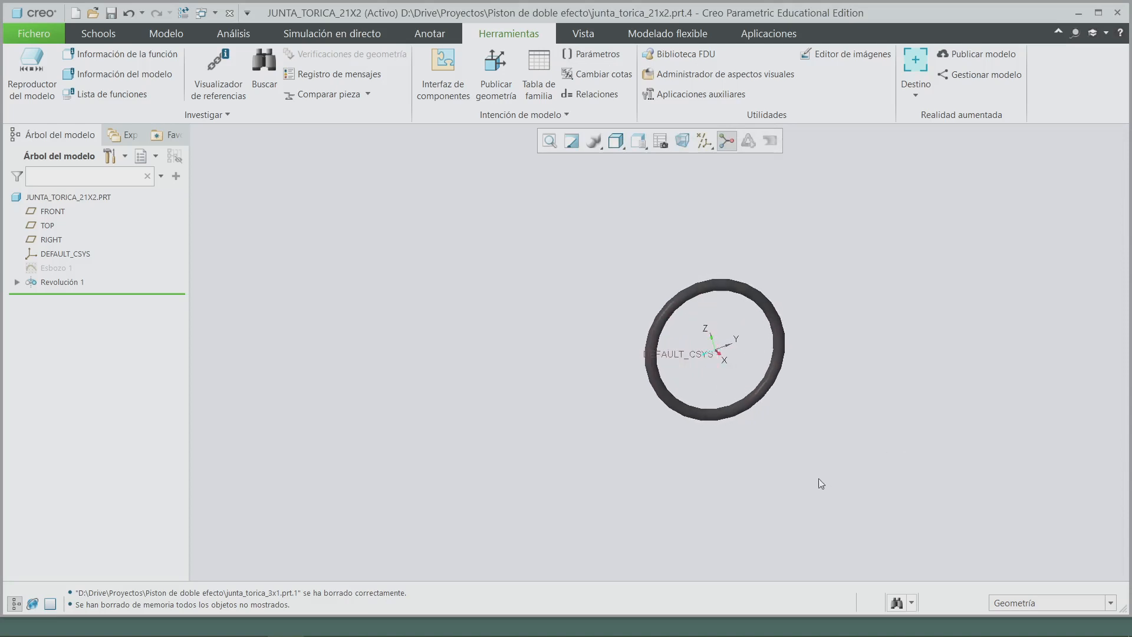
middle_click_drag(789, 453, 795, 475)
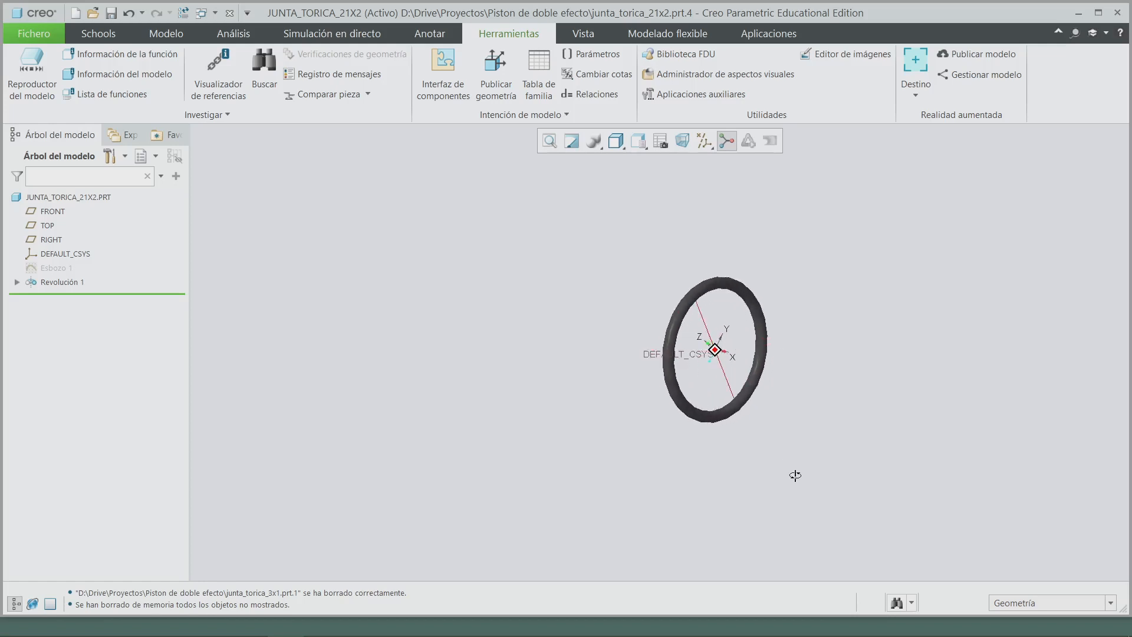
left_click(54, 268)
left_click(81, 192)
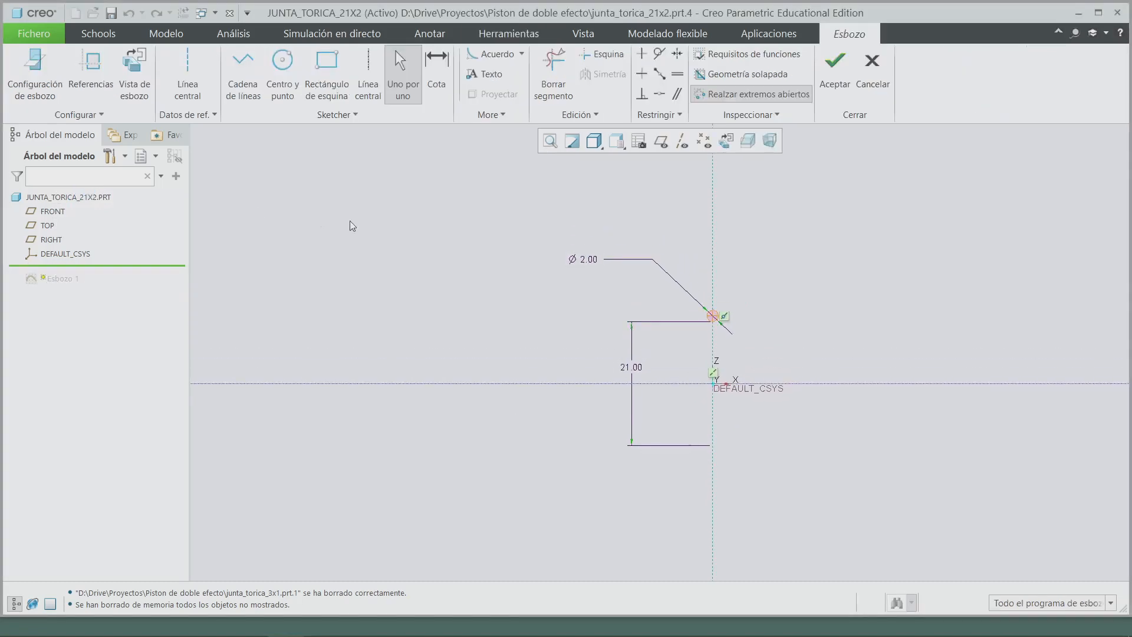
double_click(585, 259)
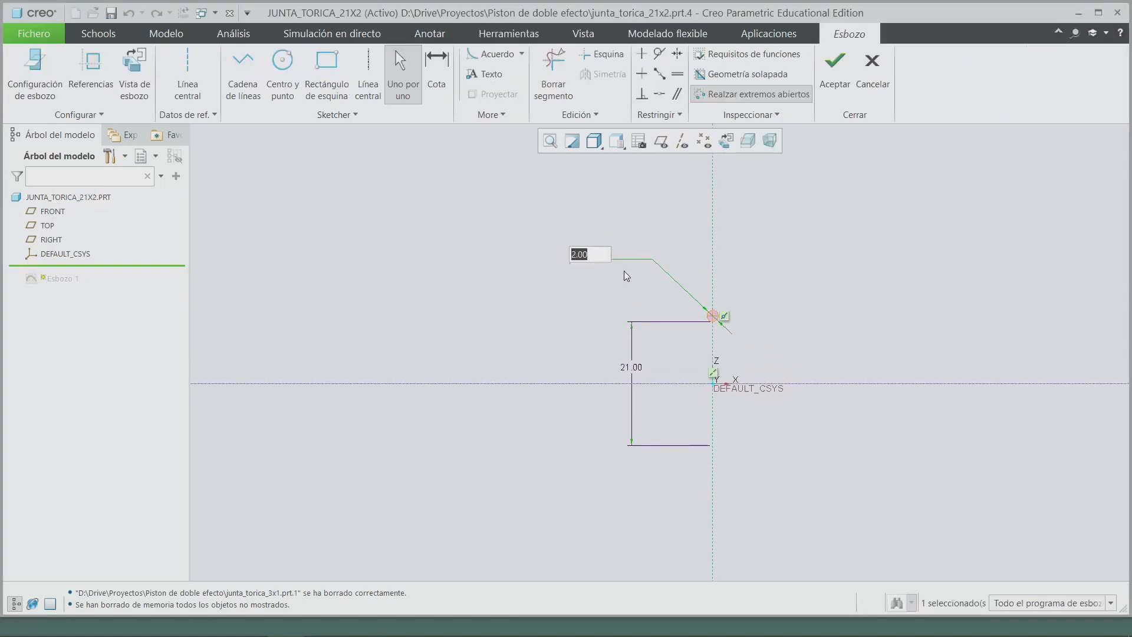
type("e")
key("Return")
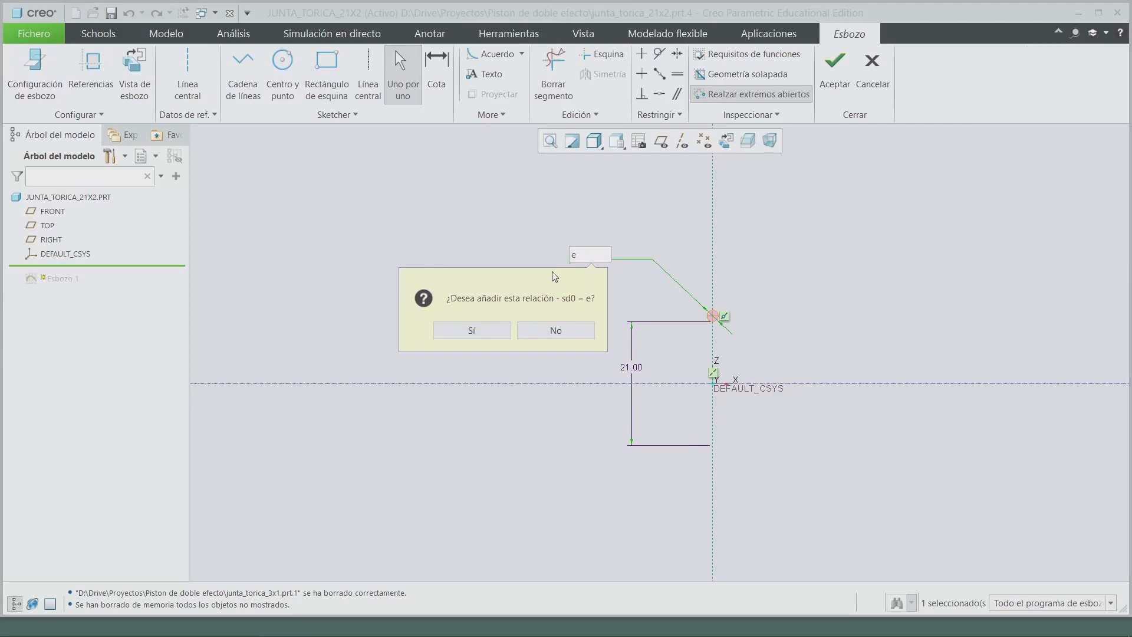
left_click(479, 333)
Link the sketch's inner diameter dimension to parameter dint by adding the relation
double_click(630, 366)
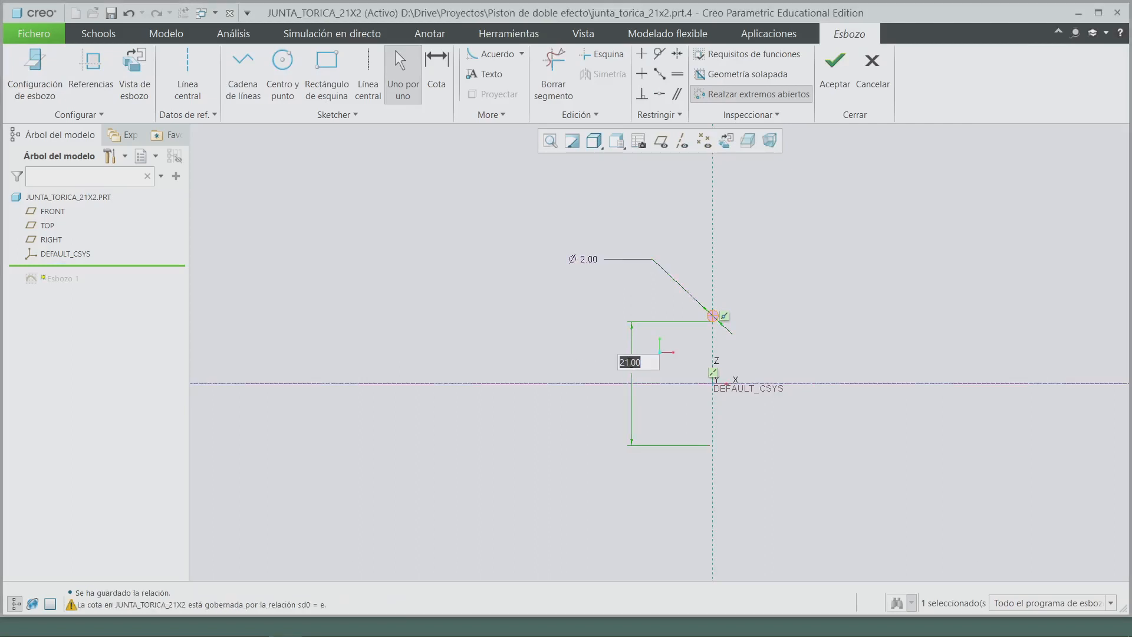
type("dint")
key("Return")
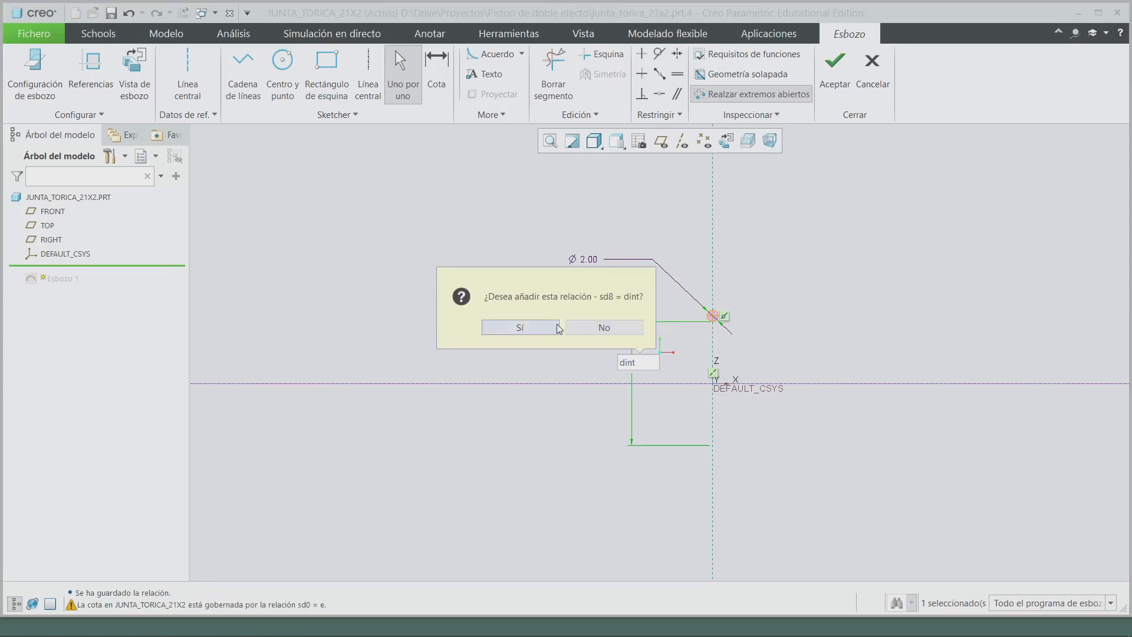
left_click(520, 328)
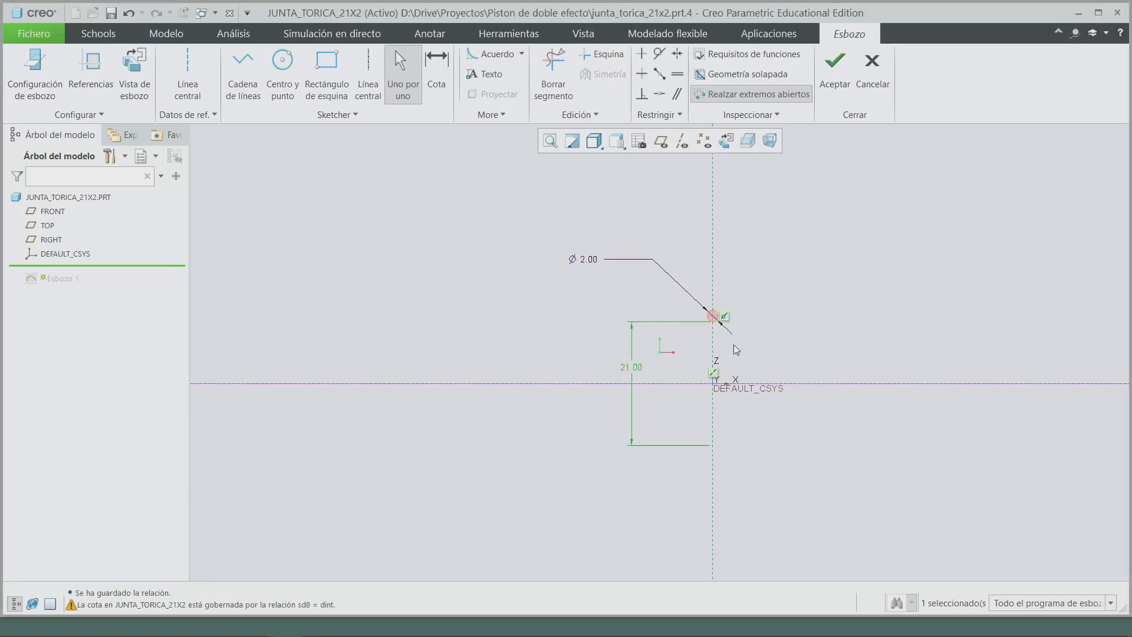
Review the relations of the sketch's section and inner diameter dimensions, and finish the sketch
left_click(510, 34)
left_click(589, 93)
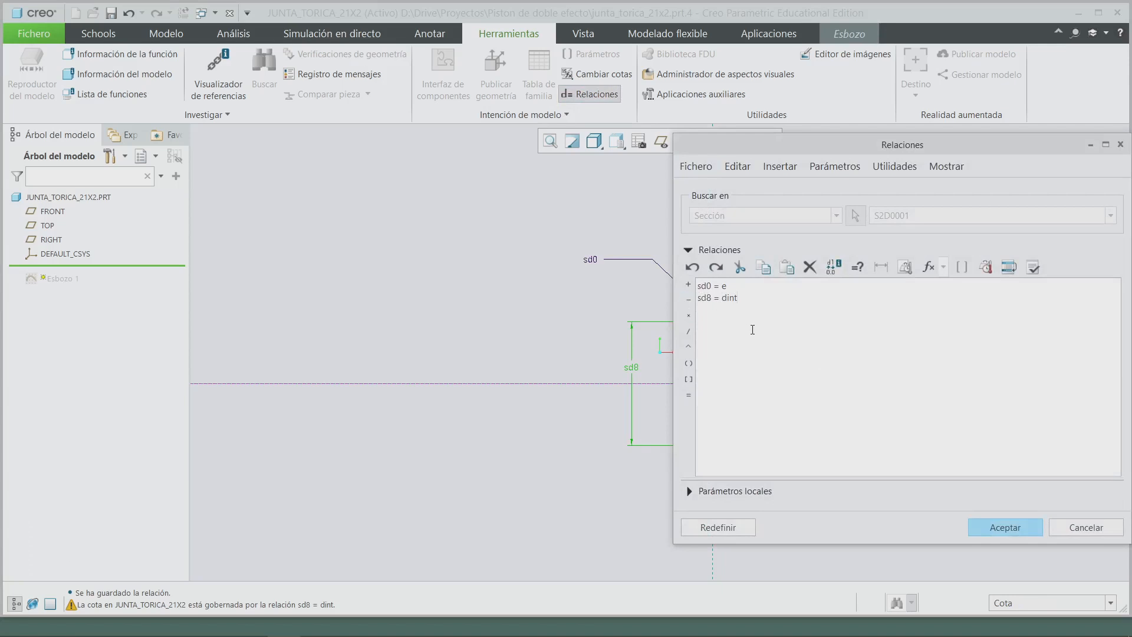
left_click(1005, 527)
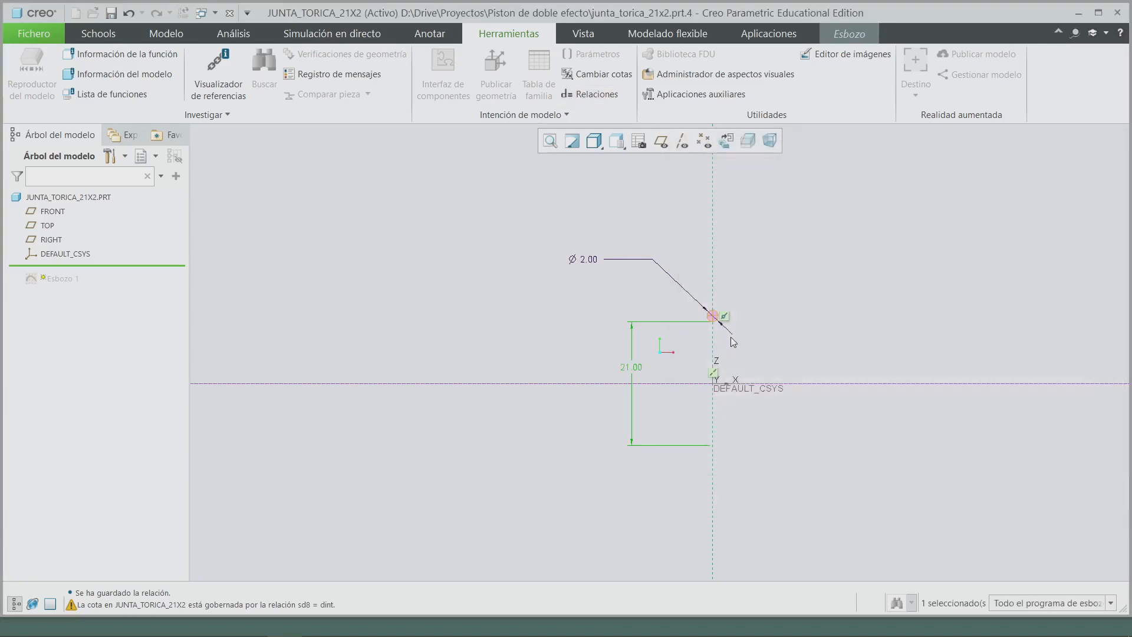
mouse_move(731, 337)
middle_mouse_down()
mouse_move(778, 351)
mouse_move(745, 379)
mouse_move(758, 369)
middle_mouse_up()
left_click(849, 33)
left_click(830, 68)
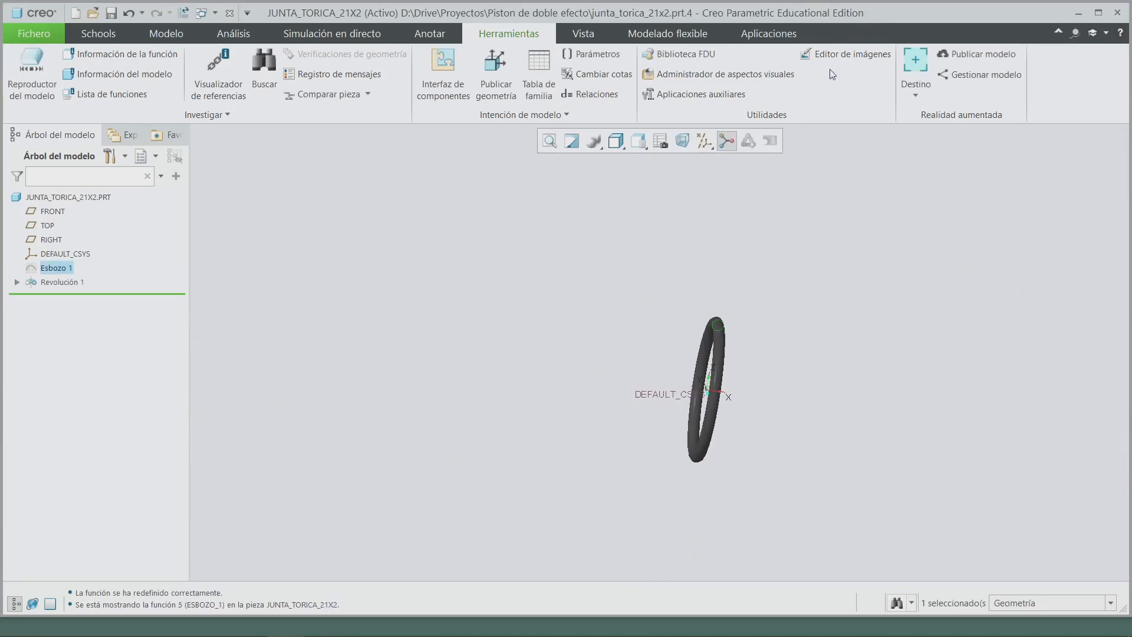
Save a copy of the 21x2 O-ring part as junta_torica_3x1 in the Piston de doble efecto folder
middle_click_drag(790, 268, 753, 328)
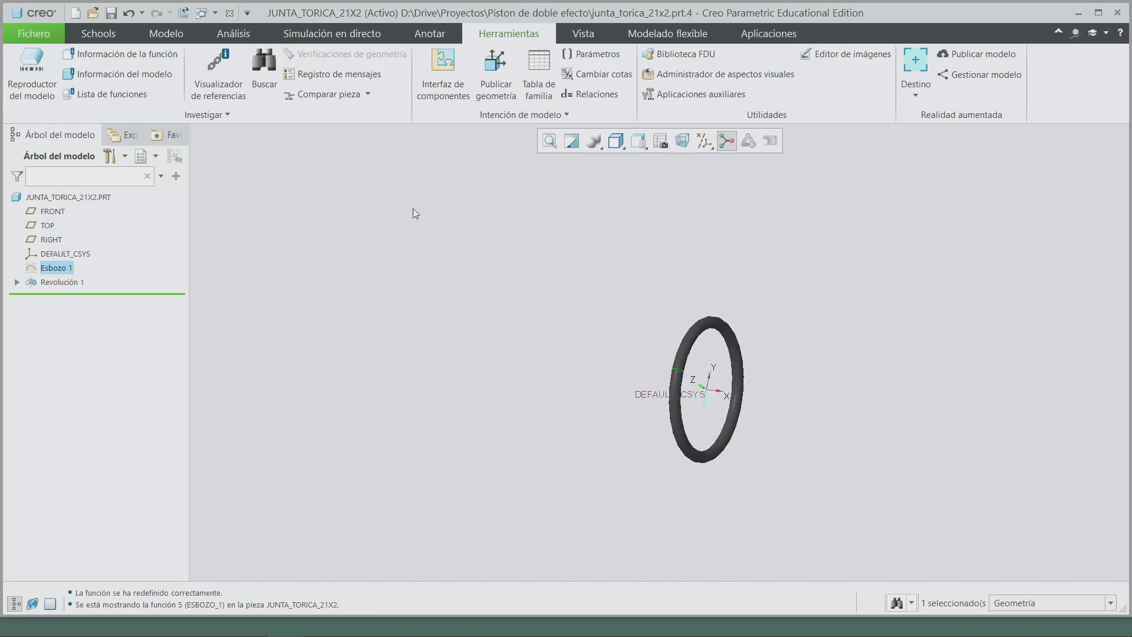
left_click(48, 31)
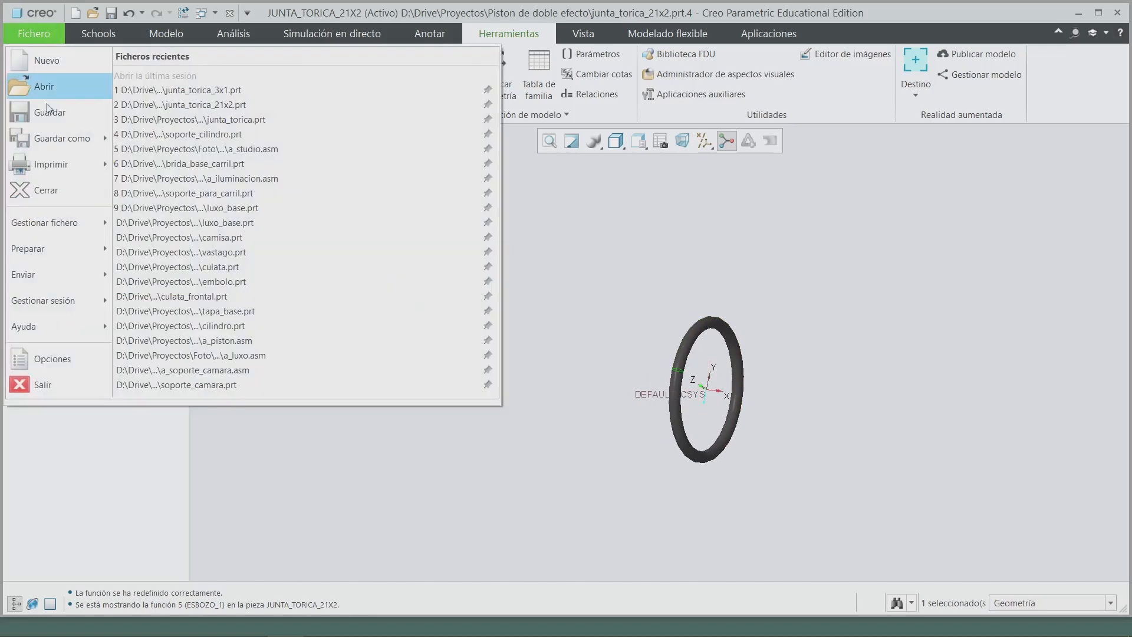
left_click(44, 143)
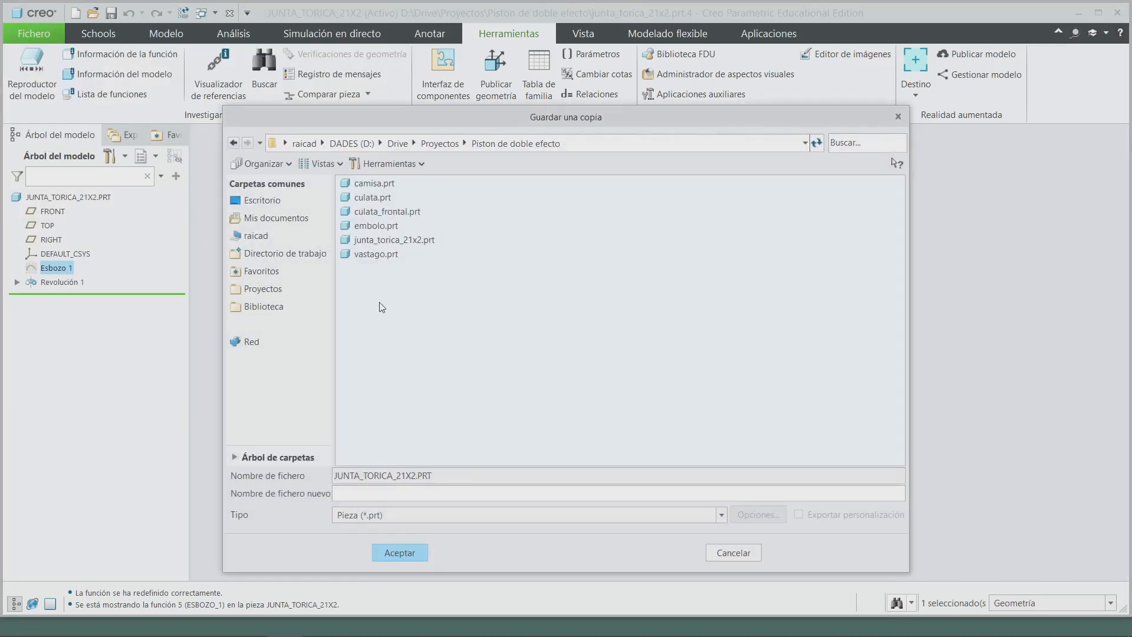
left_click(394, 239)
key("BackSpace")
type("1x1")
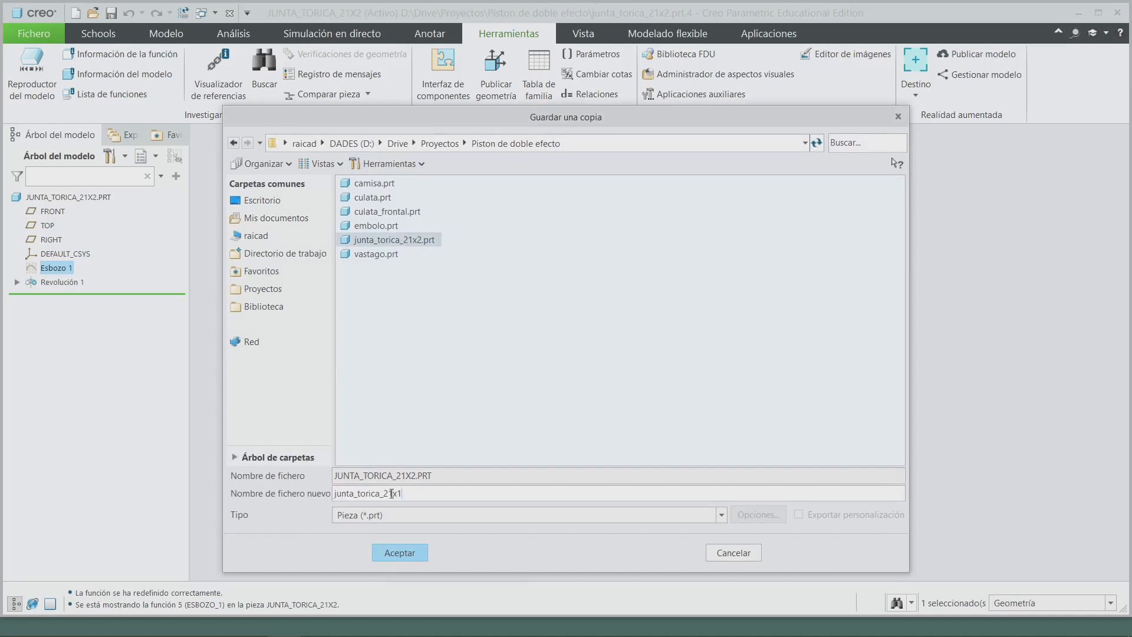
left_click(392, 492)
key("BackSpace")
key("BackSpace")
type("3")
left_click(394, 551)
middle_click_drag(556, 472, 511, 465)
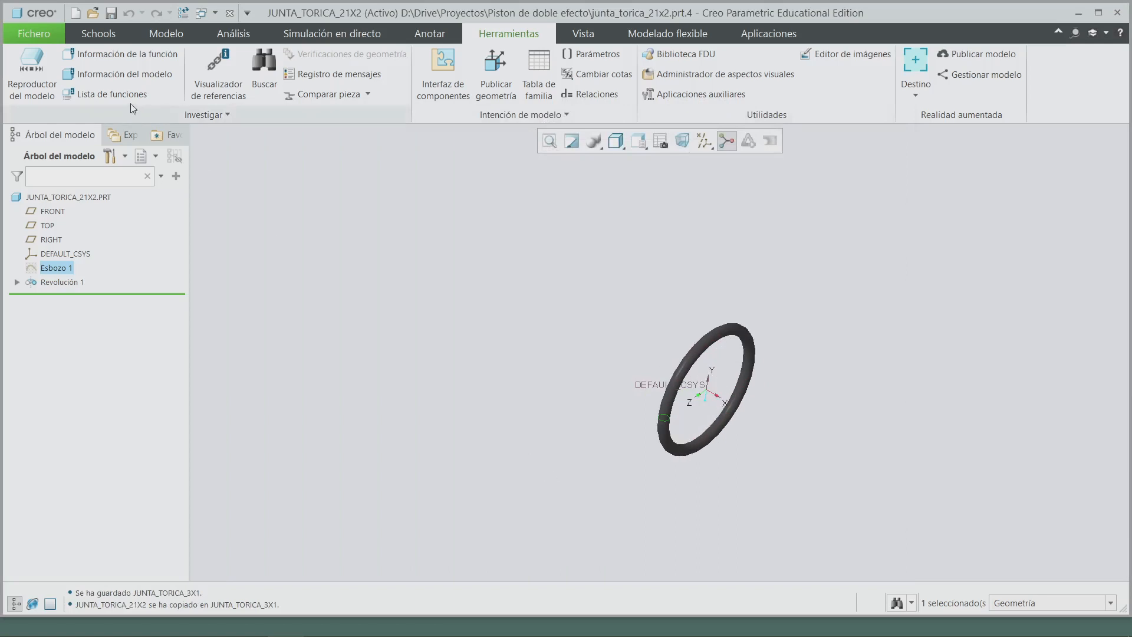
Open the part junta_torica_3x1.prt from the project folder
left_click(95, 15)
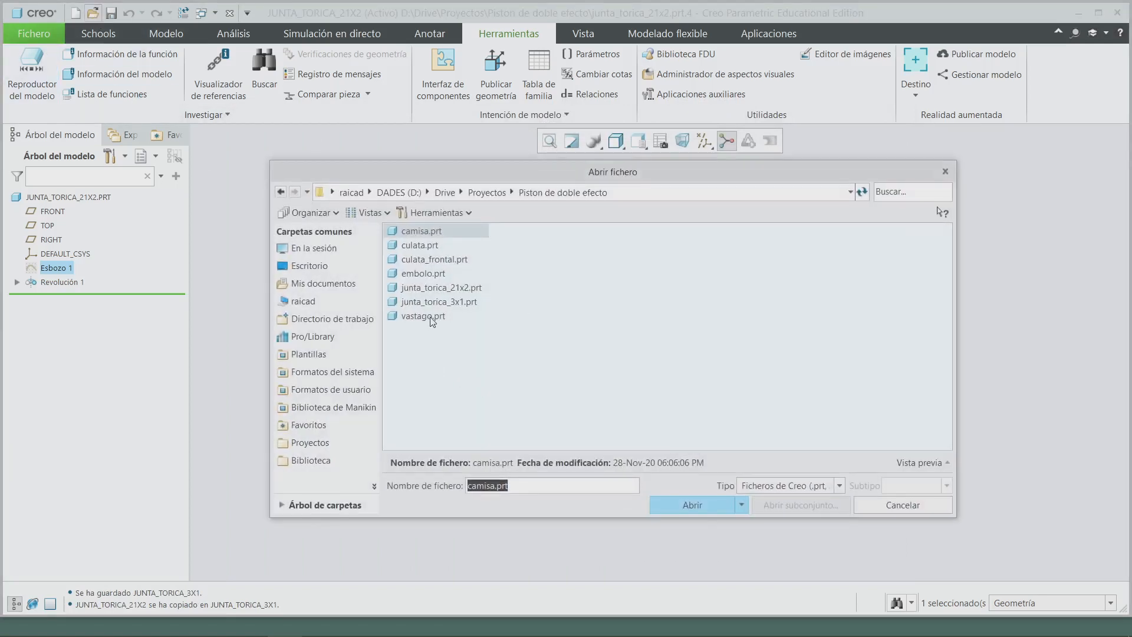
left_click(439, 302)
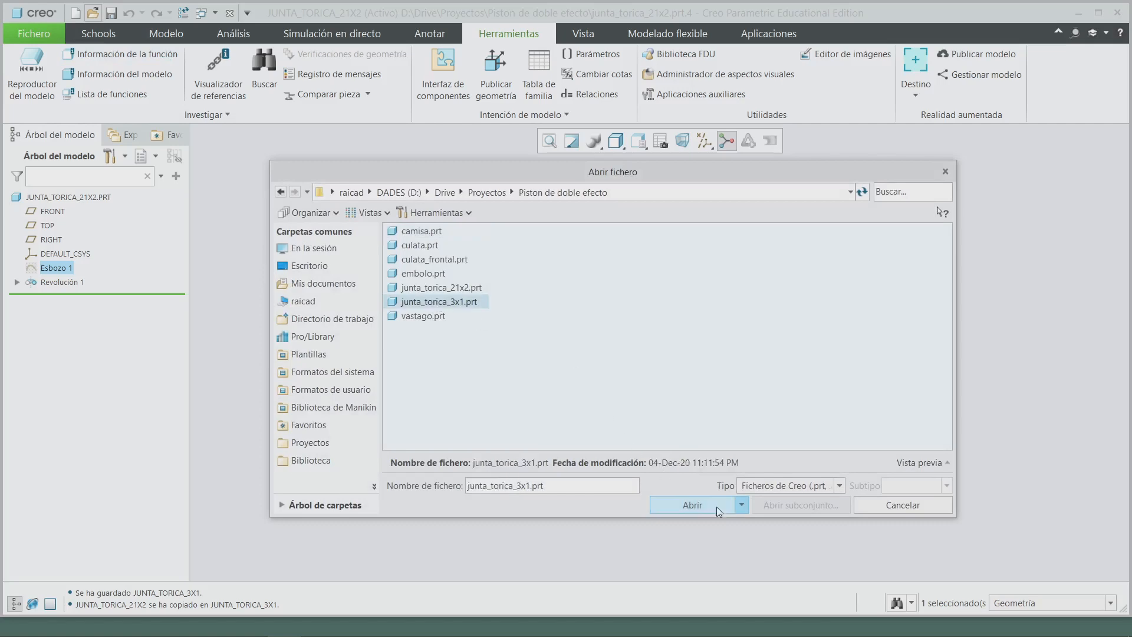
left_click(684, 505)
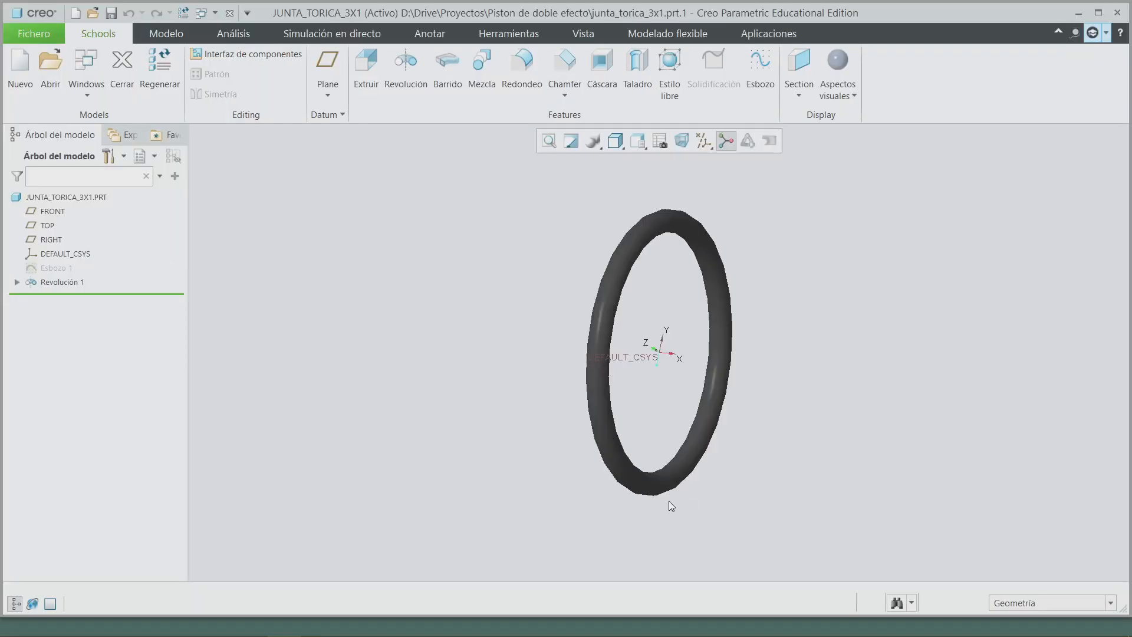
scroll(666, 499, "up", 4)
mouse_move(664, 497)
middle_mouse_down()
mouse_move(696, 511)
mouse_move(666, 503)
middle_mouse_up()
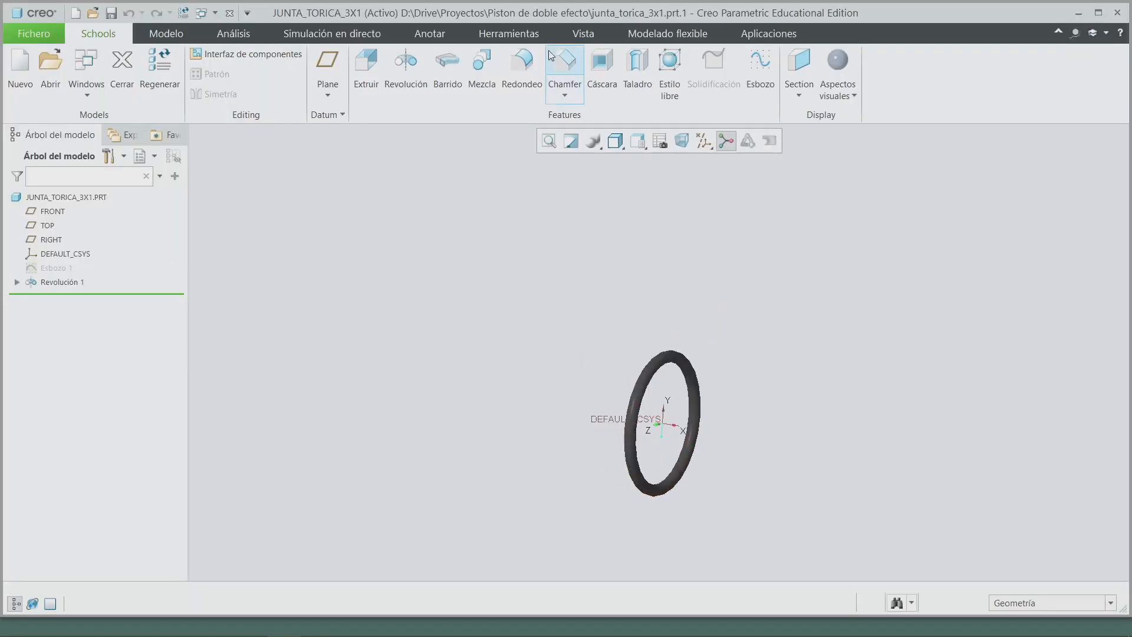
Set the part's parameters DINT to 3 and E to 1, and regenerate the O-ring
left_click(508, 33)
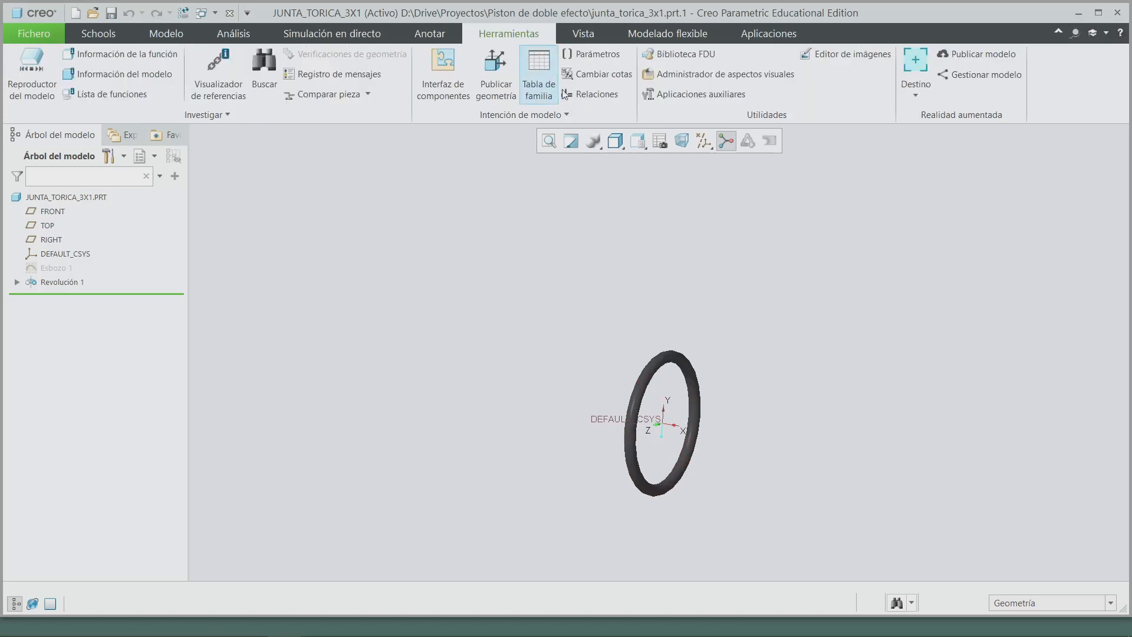
left_click(593, 53)
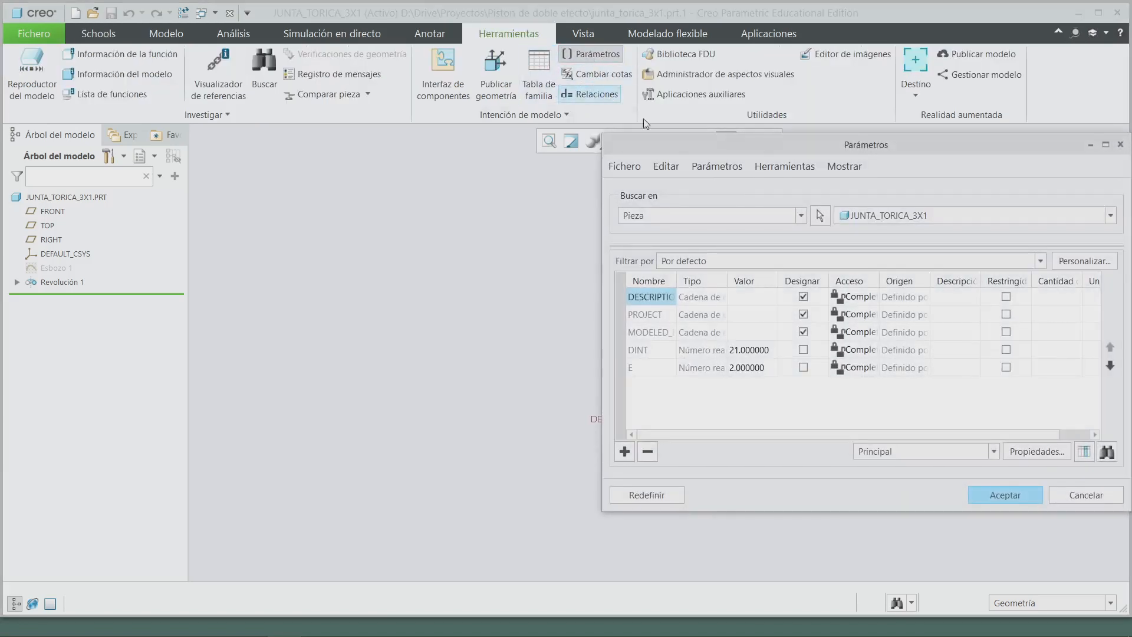
left_click(749, 349)
type("3")
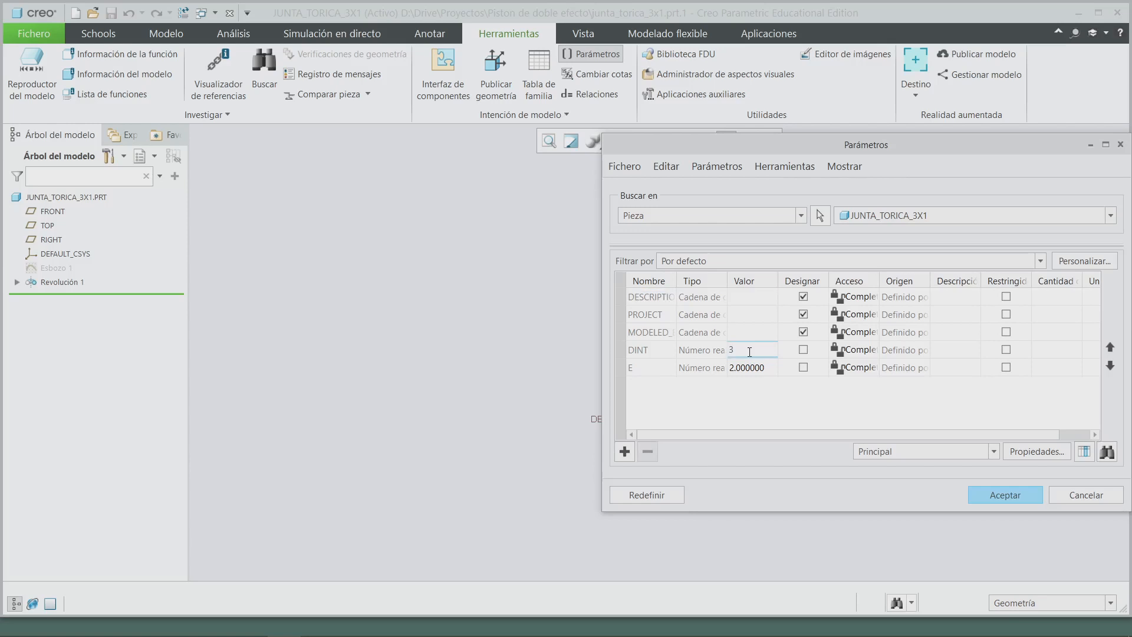
left_click(753, 370)
type("1")
left_click(999, 495)
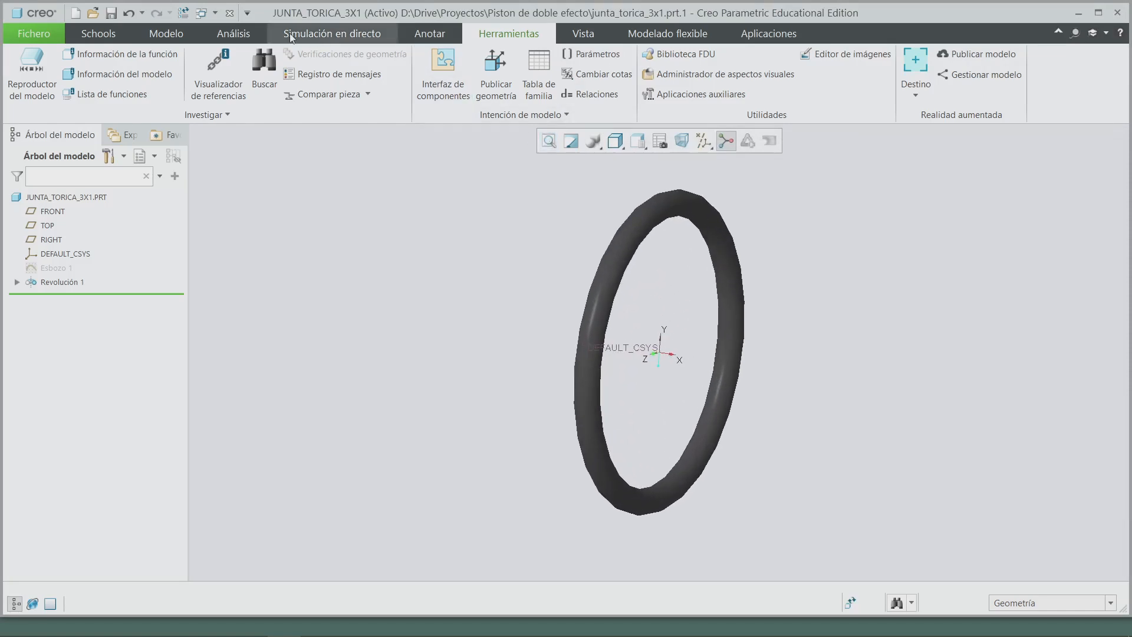
left_click(190, 12)
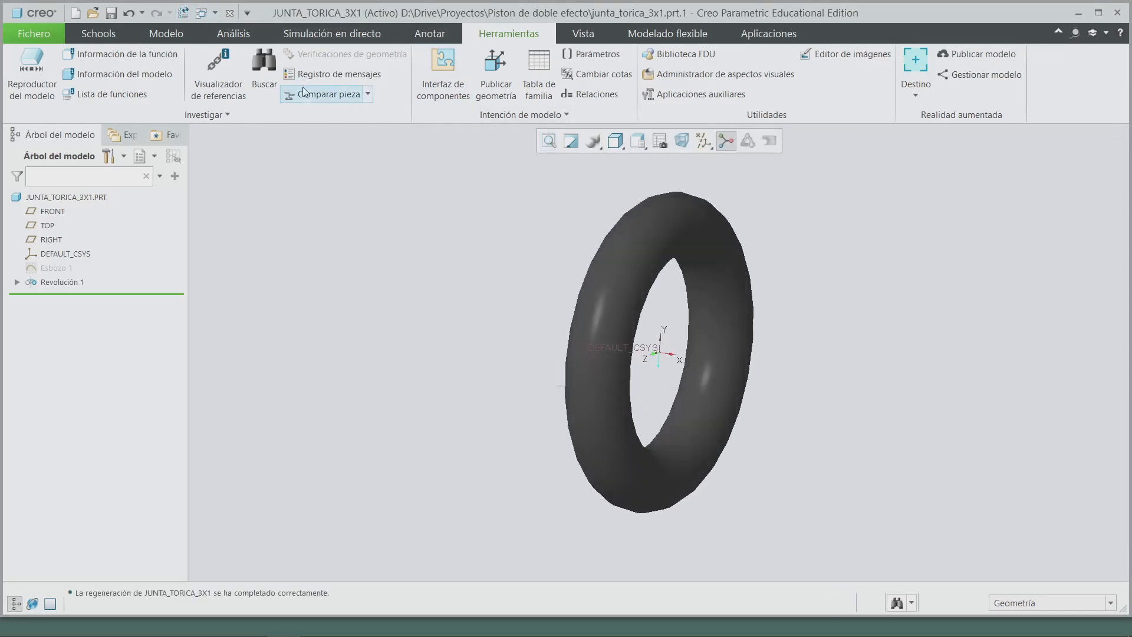
scroll(745, 314, "up", 3)
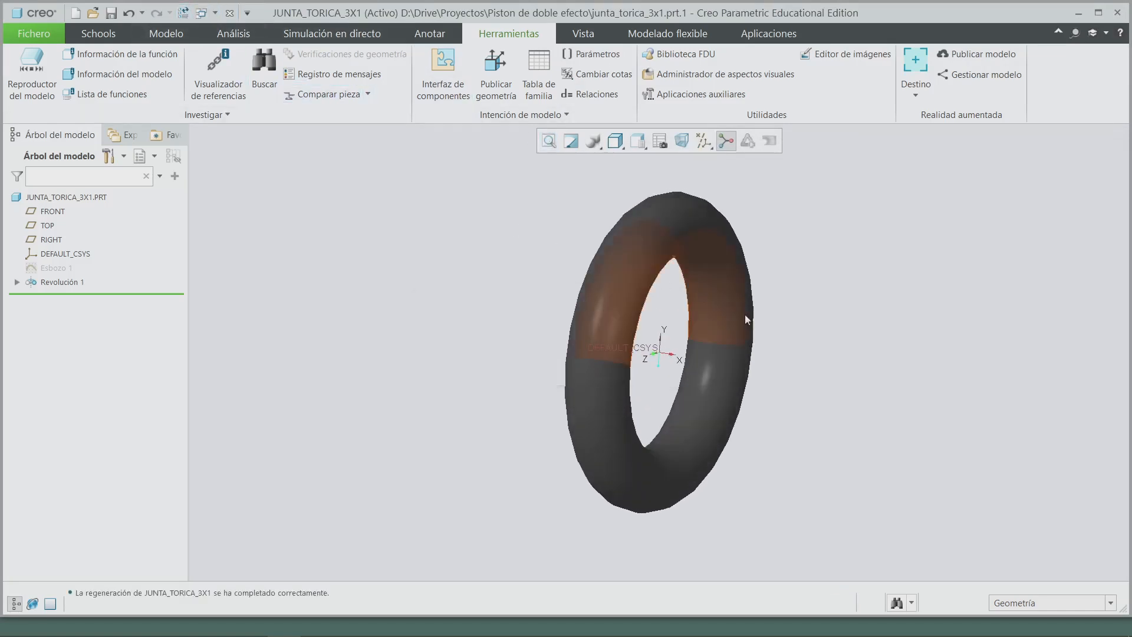
middle_click_drag(749, 319, 706, 301)
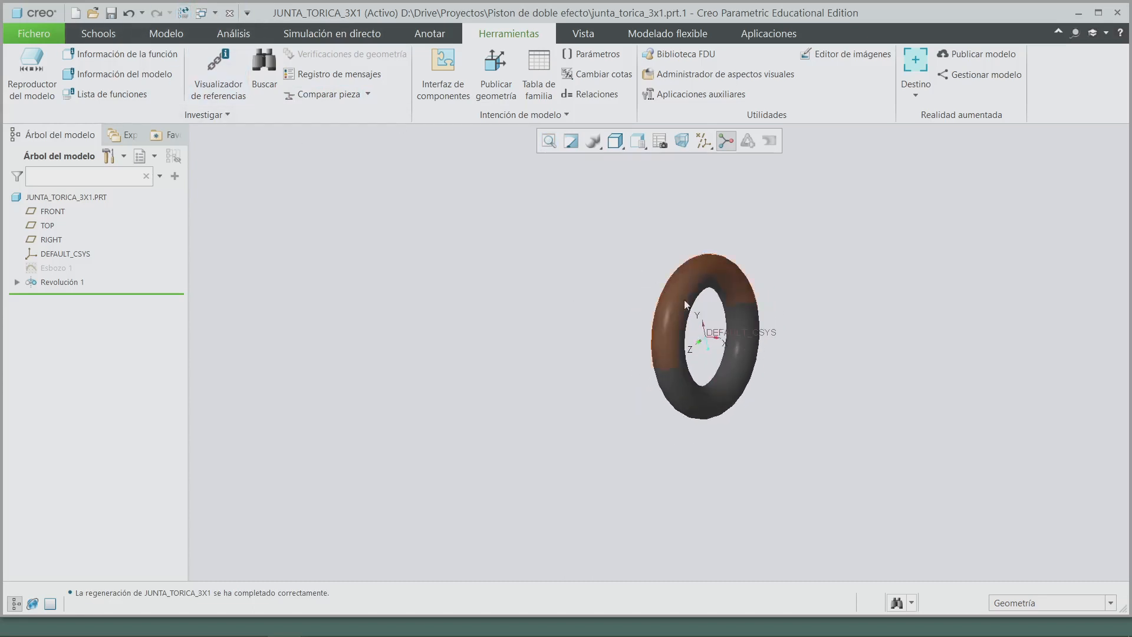
middle_click_drag(684, 300, 773, 334)
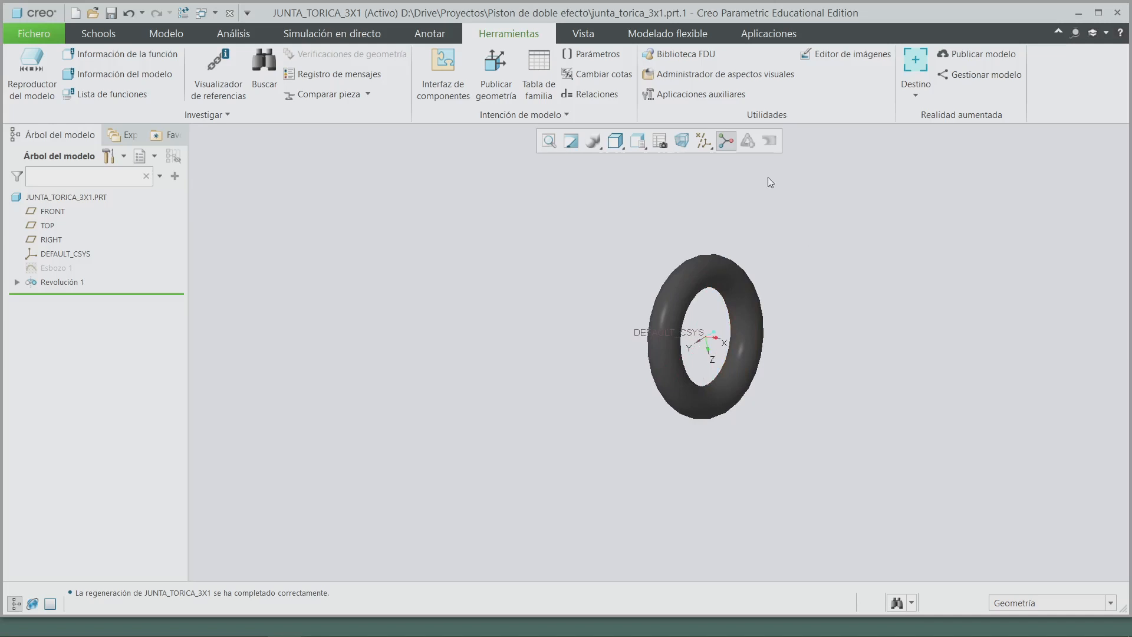
Close the 3x1 O-ring part and erase it from session memory with the other undisplayed objects
left_click(599, 93)
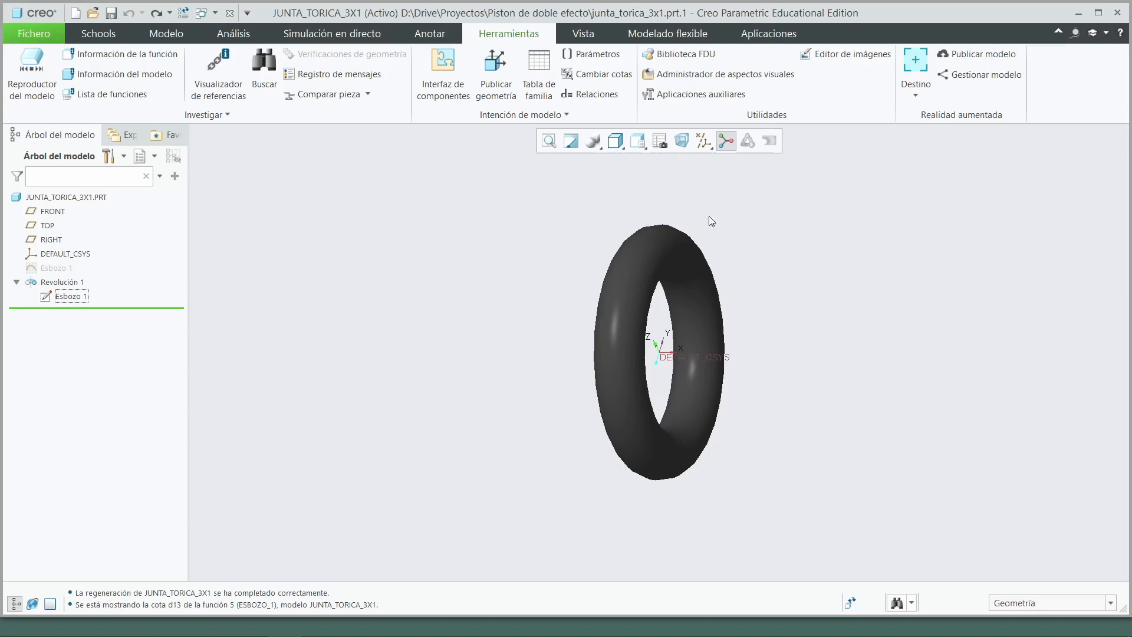
left_click(230, 12)
left_click(40, 31)
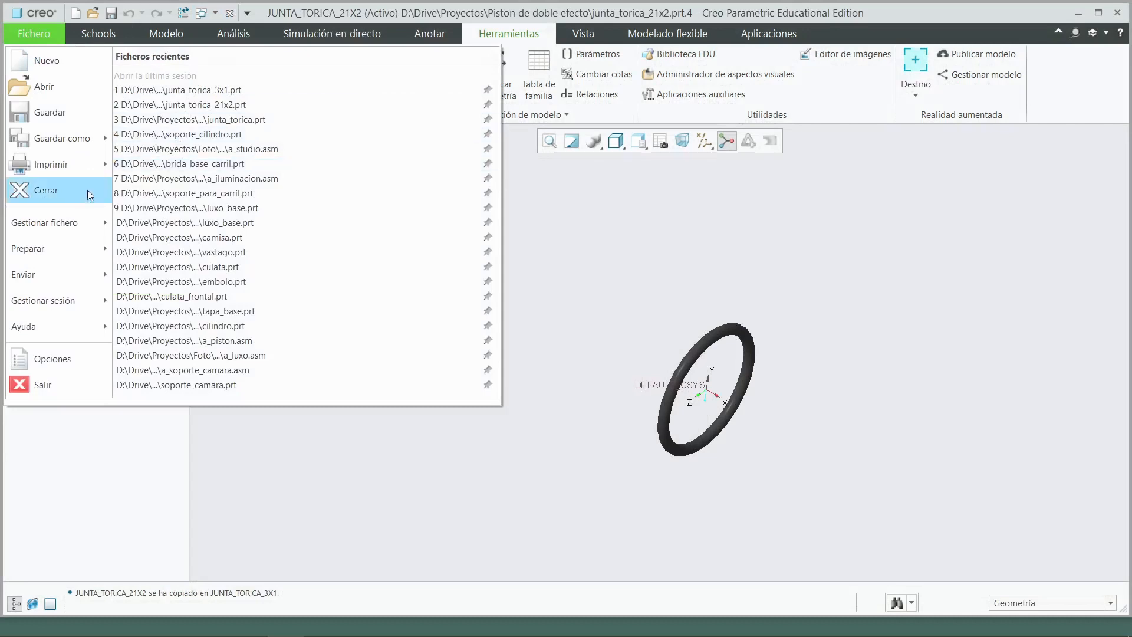
mouse_move(85, 299)
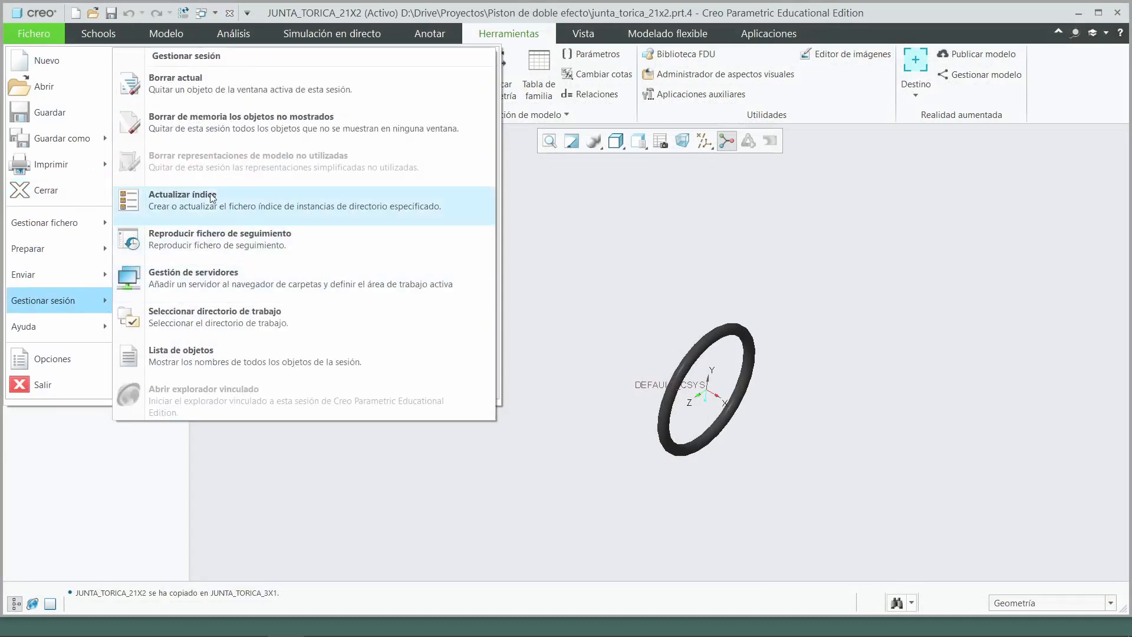
left_click(204, 127)
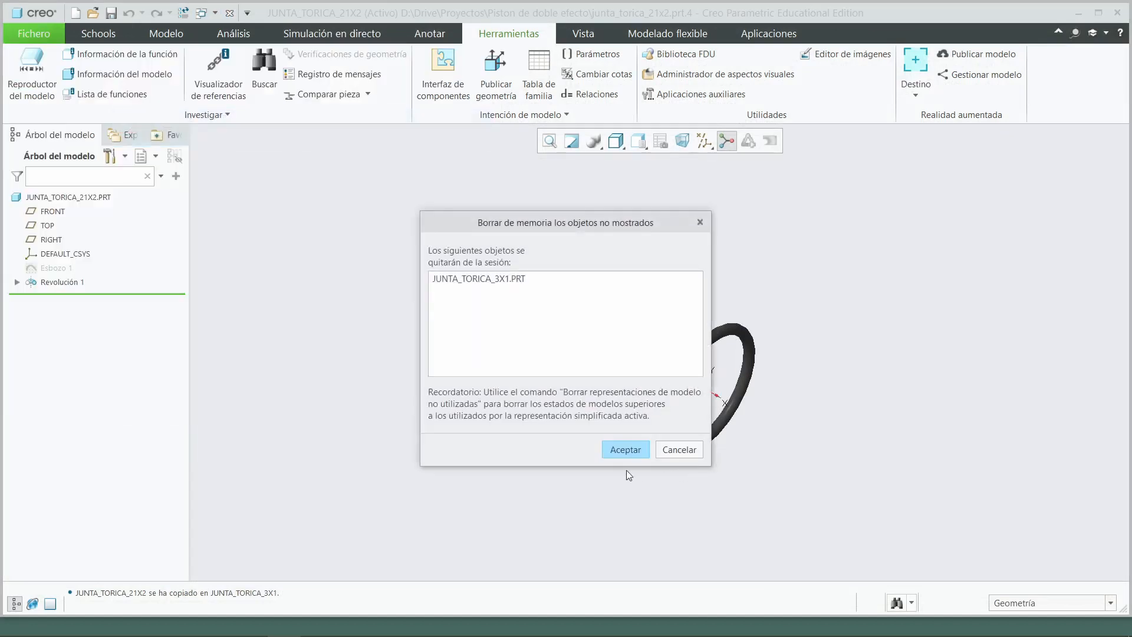
left_click(623, 449)
Delete the file junta_torica_3x1.prt from the project folder
left_click(93, 12)
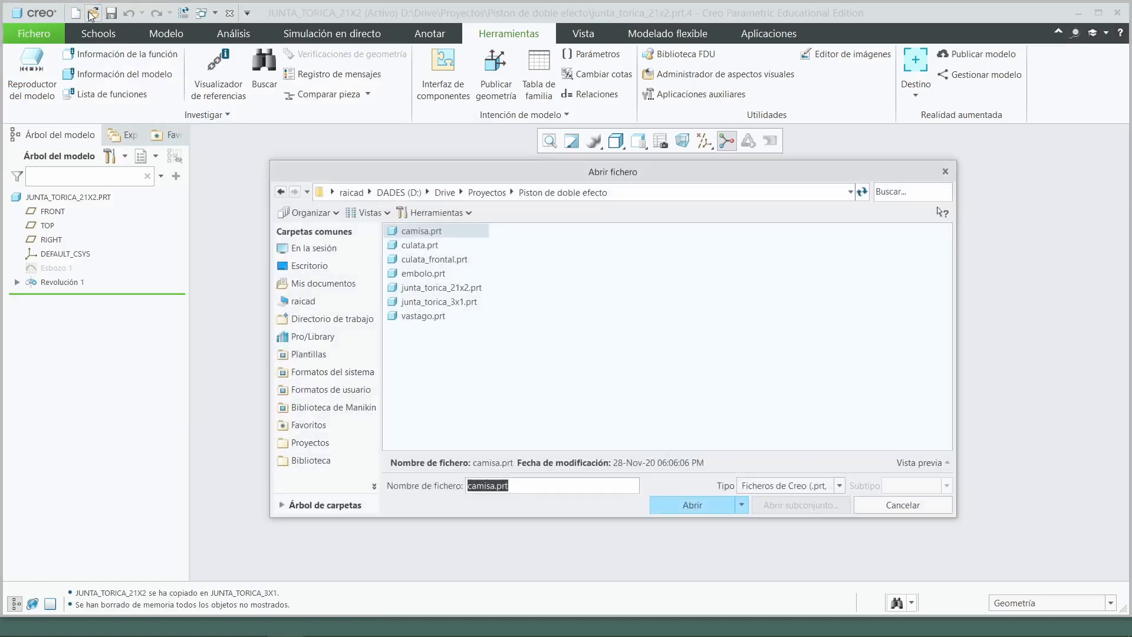
left_click(450, 302)
right_click(465, 306)
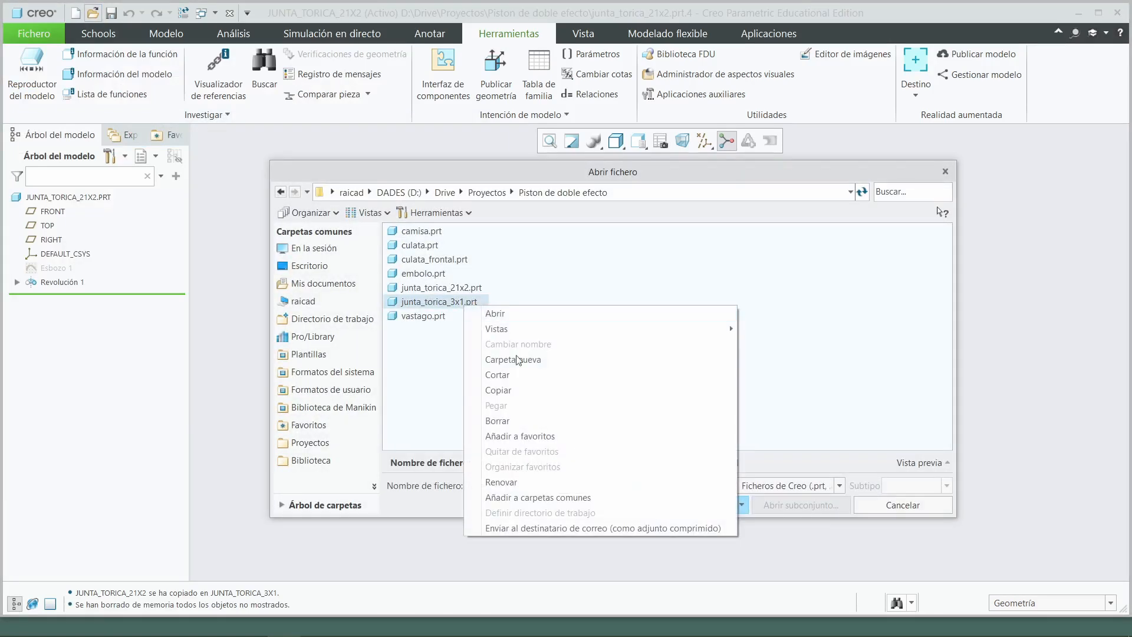
left_click(517, 422)
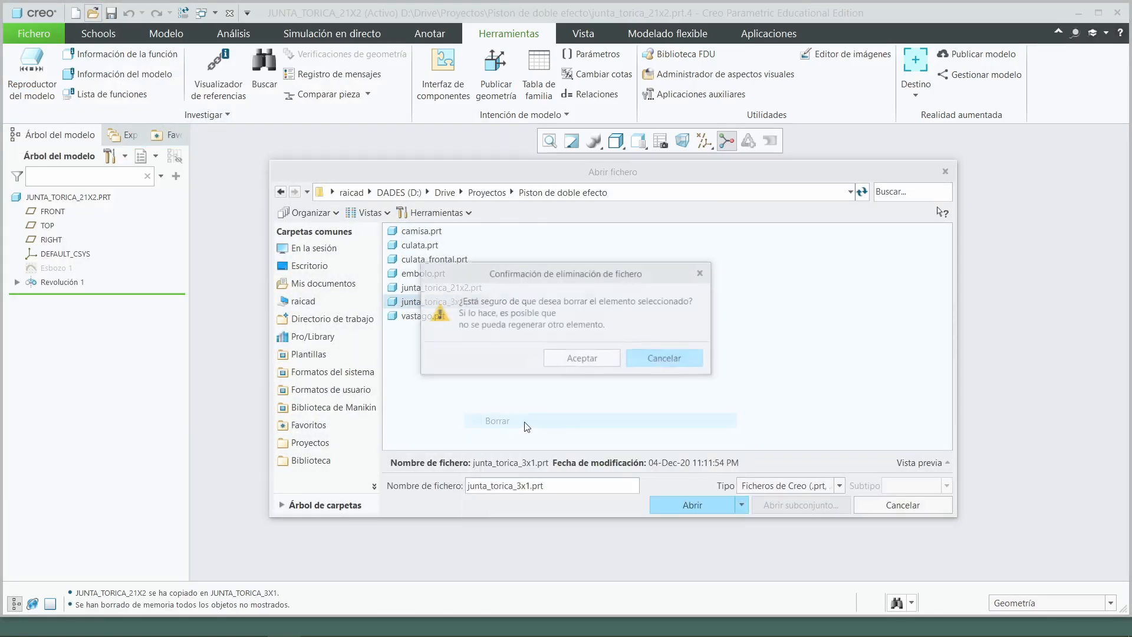
left_click(591, 361)
left_click(899, 505)
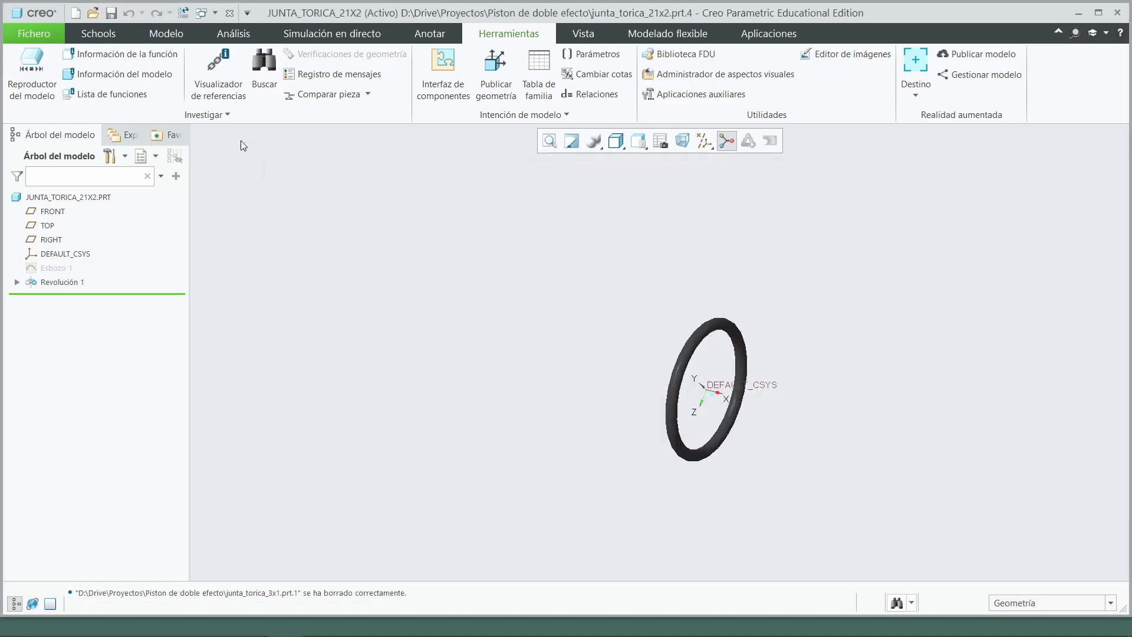
Save a copy of the 21x2 O-ring part under the generic name junta_torica
left_click(37, 33)
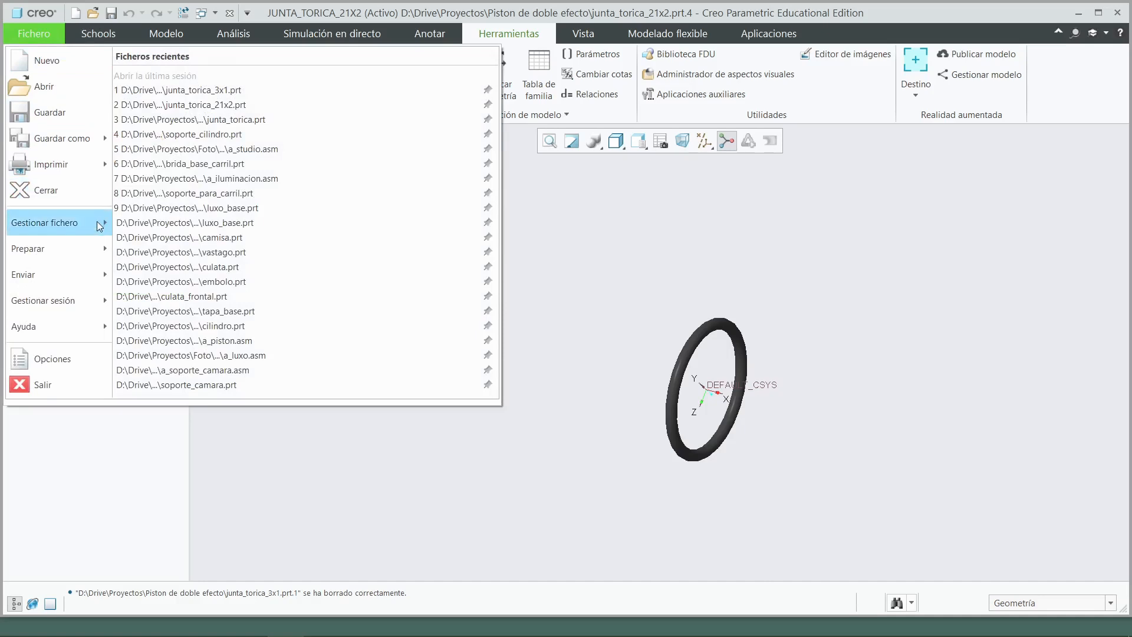
mouse_move(70, 136)
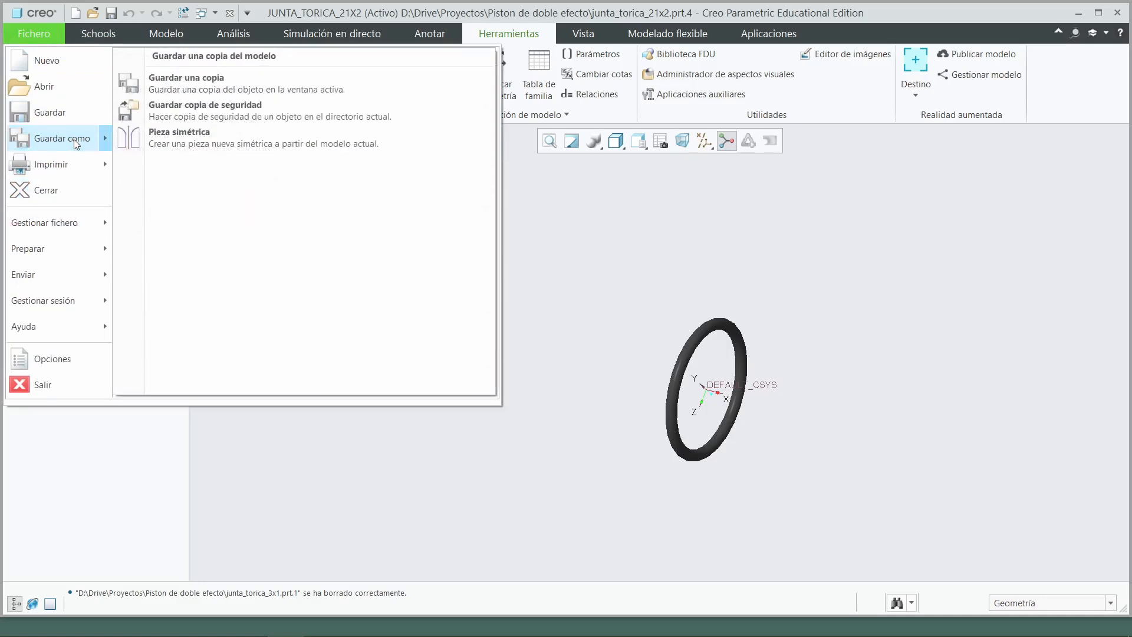
left_click(213, 88)
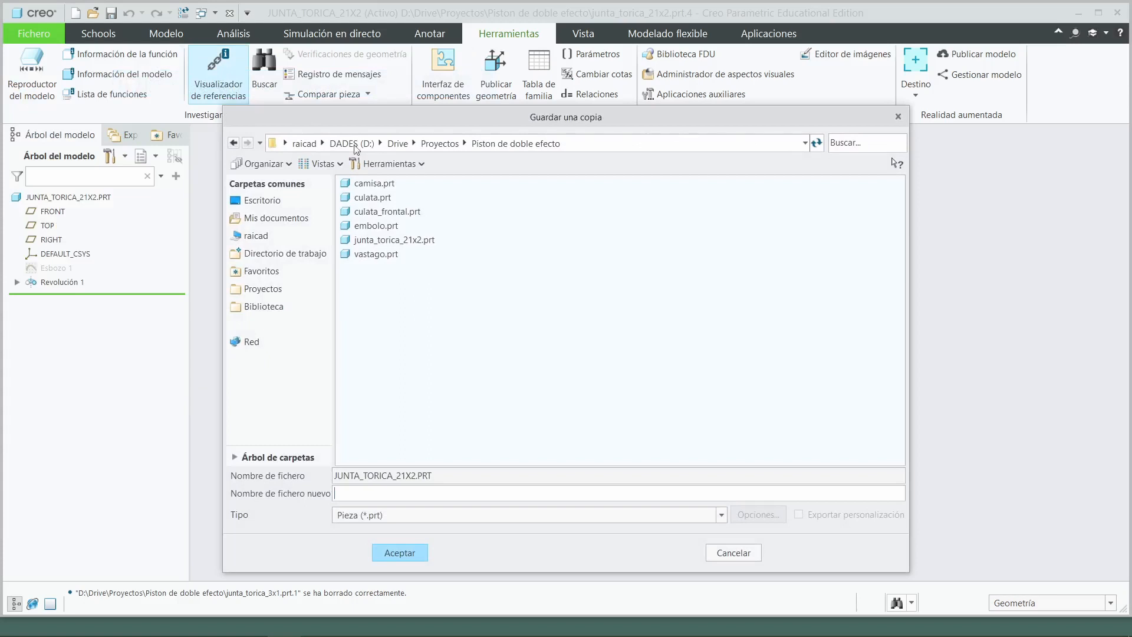
type("j")
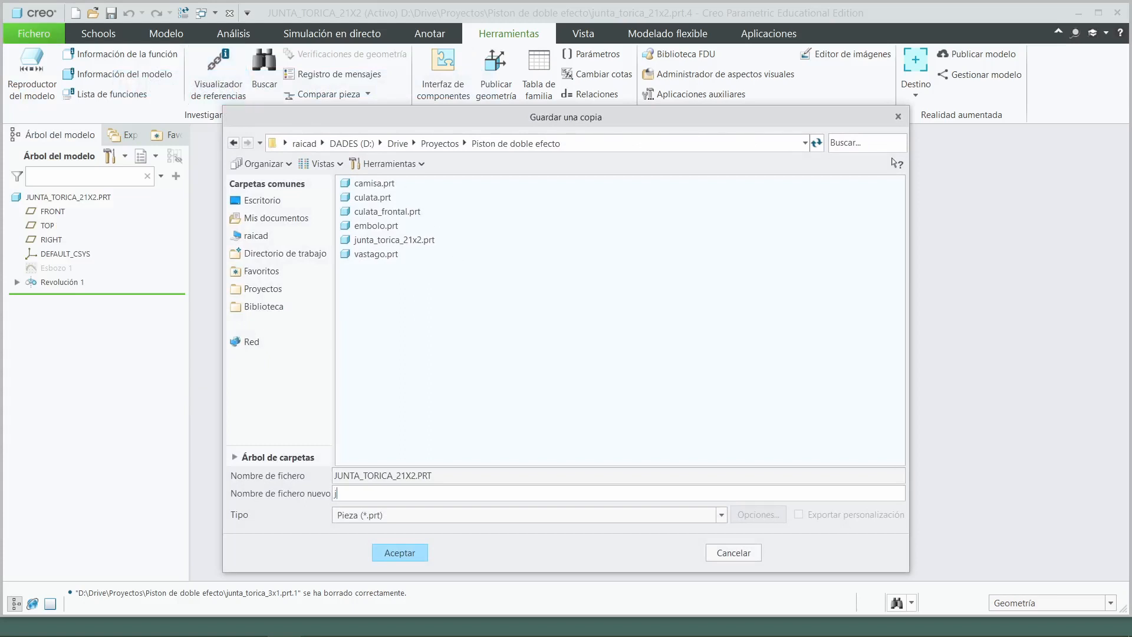
type("unta_torica")
left_click(409, 557)
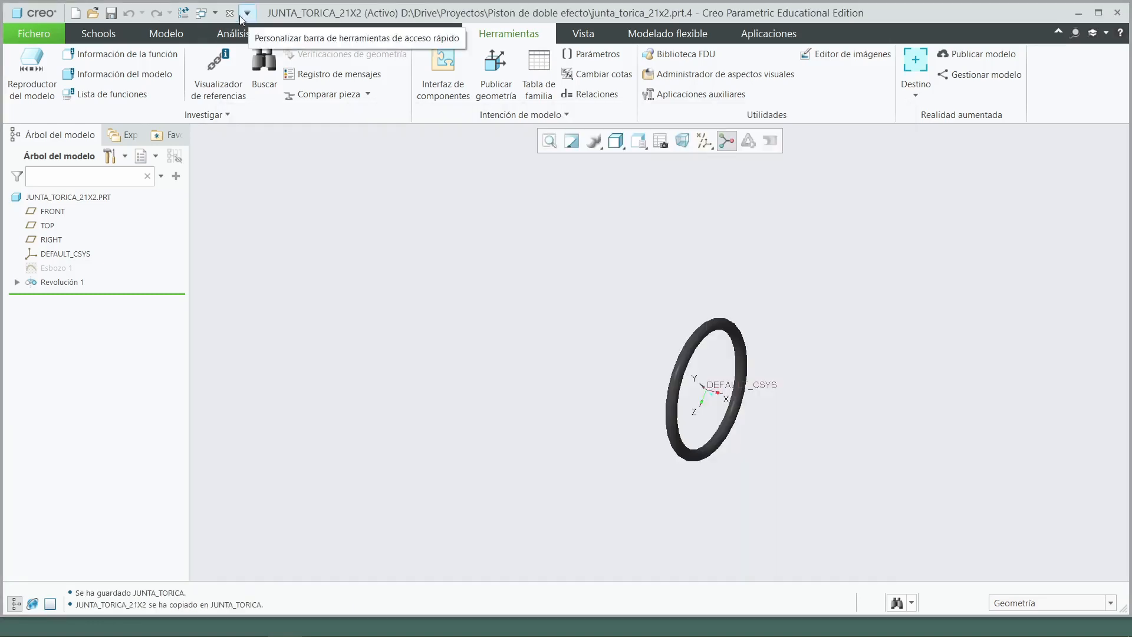
Close the 21x2 O-ring part and open junta_torica.prt from the project folder
left_click(229, 13)
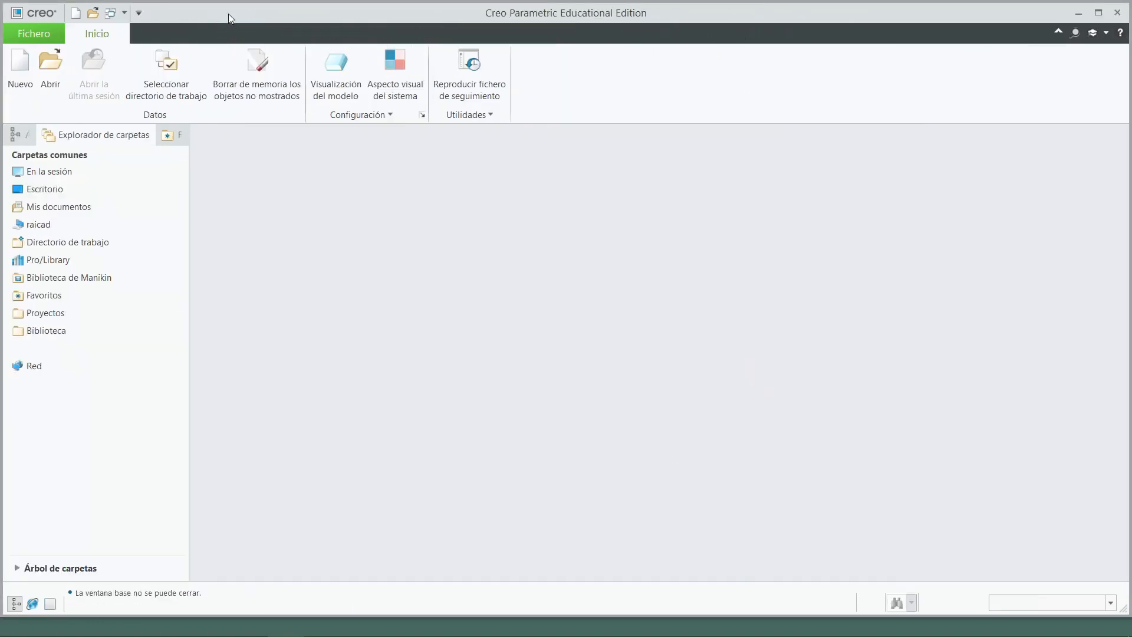
left_click(50, 65)
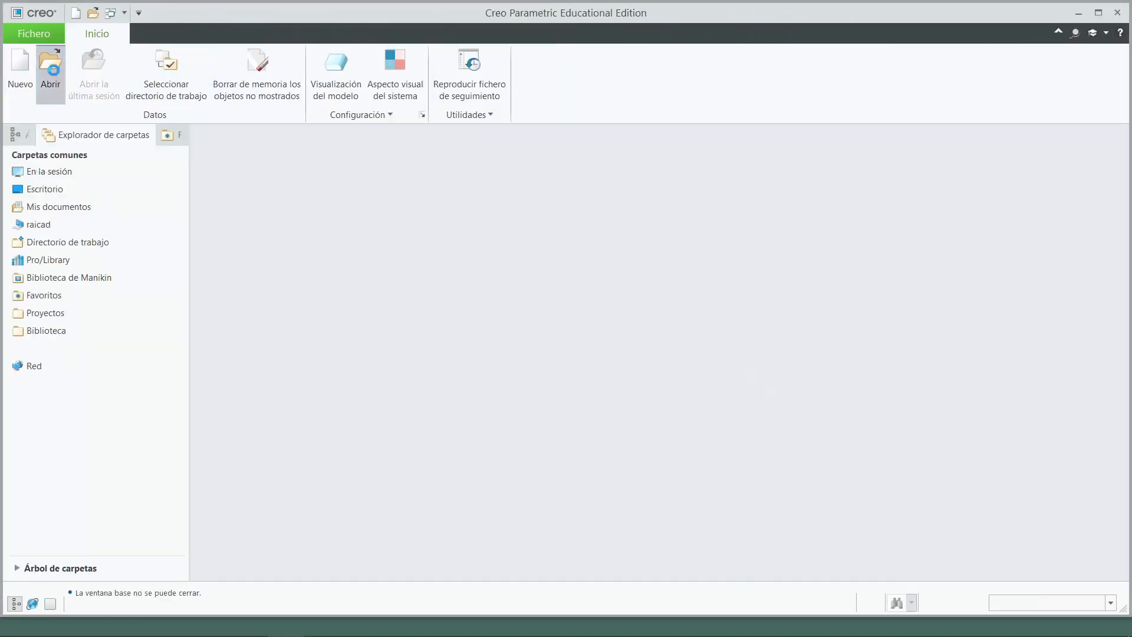
left_click(445, 288)
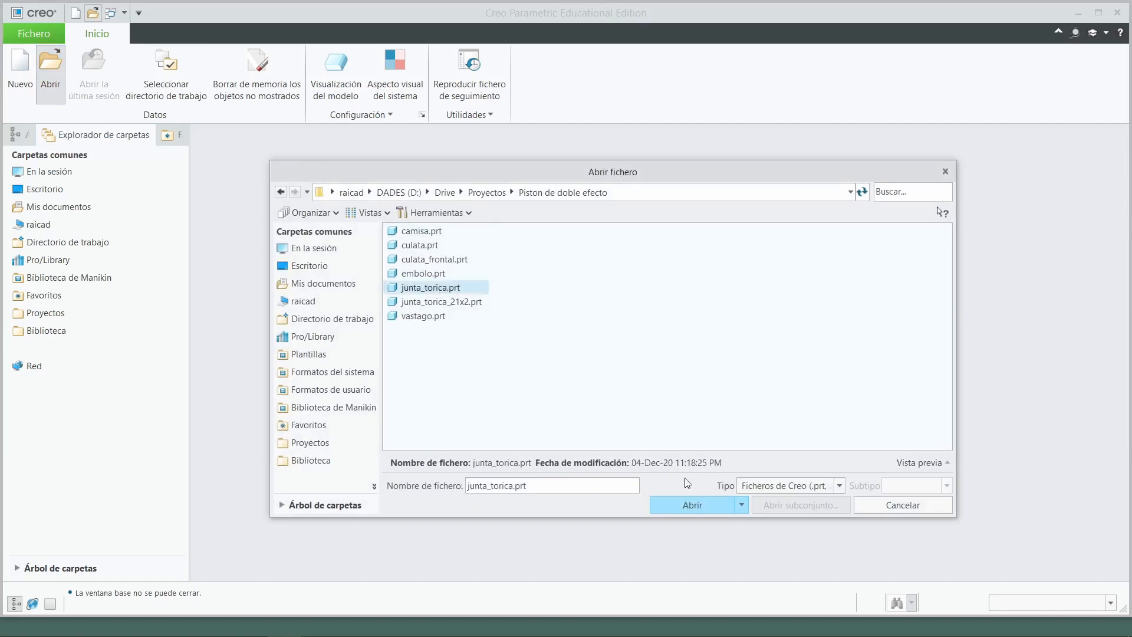
left_click(692, 504)
middle_click_drag(692, 506, 722, 459)
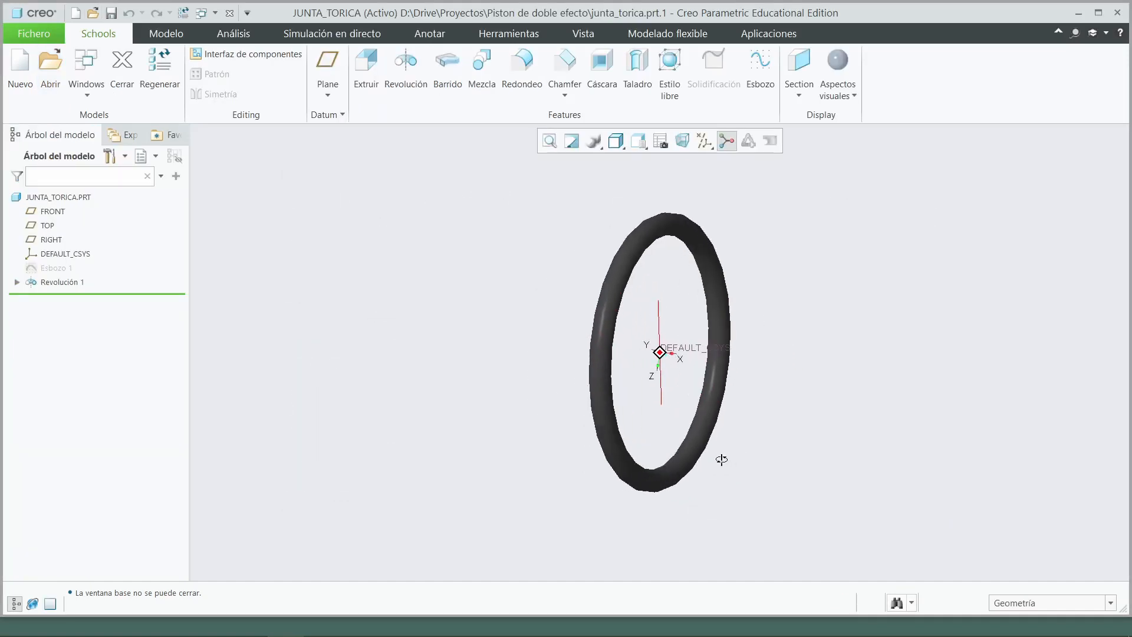
left_click(511, 35)
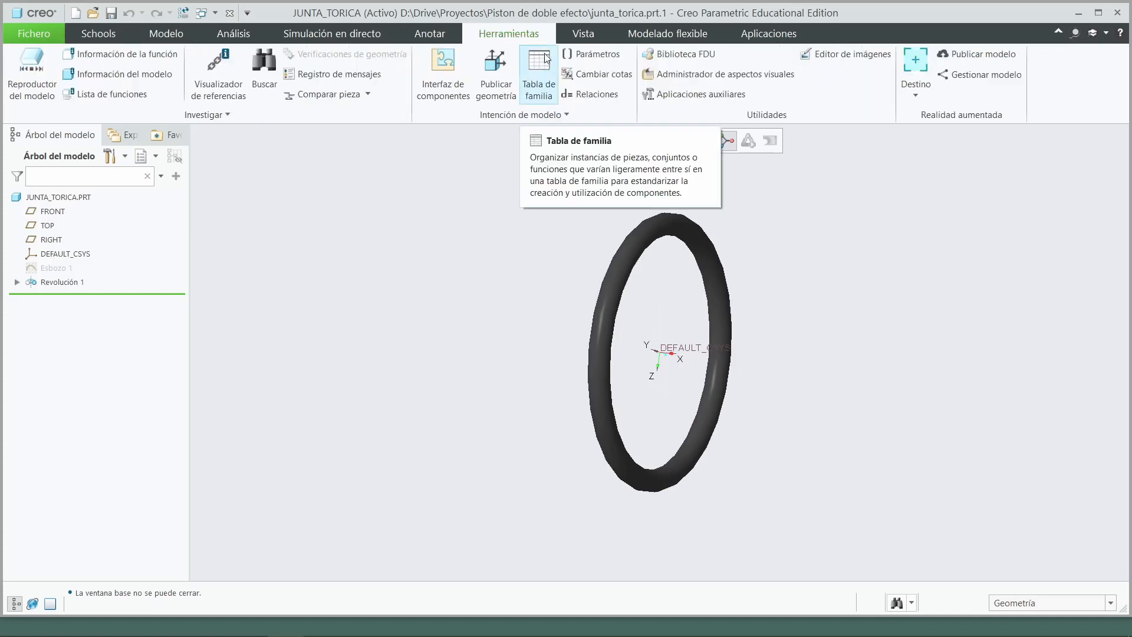
Add the parameters DINT and E as columns of the O-ring part's family table
left_click(538, 64)
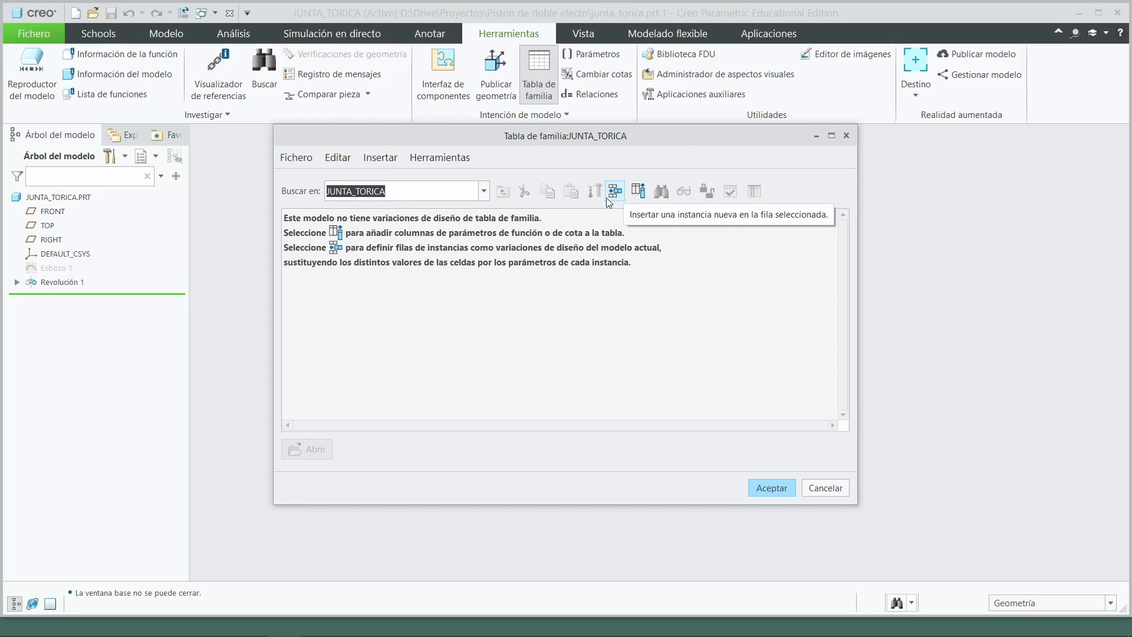
left_click(640, 190)
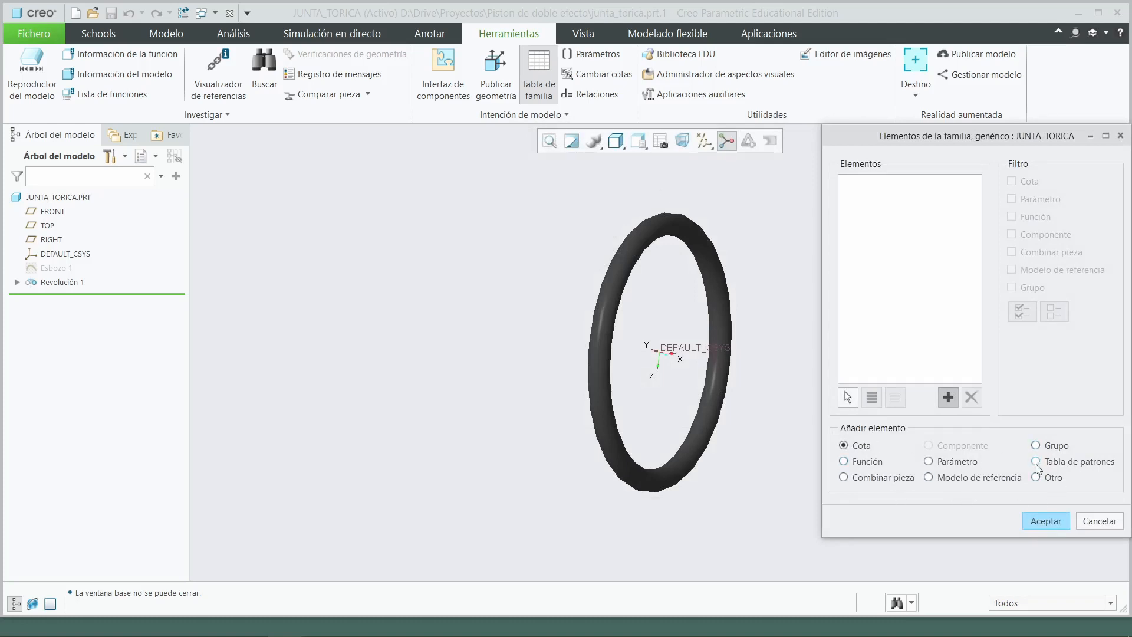
left_click(929, 461)
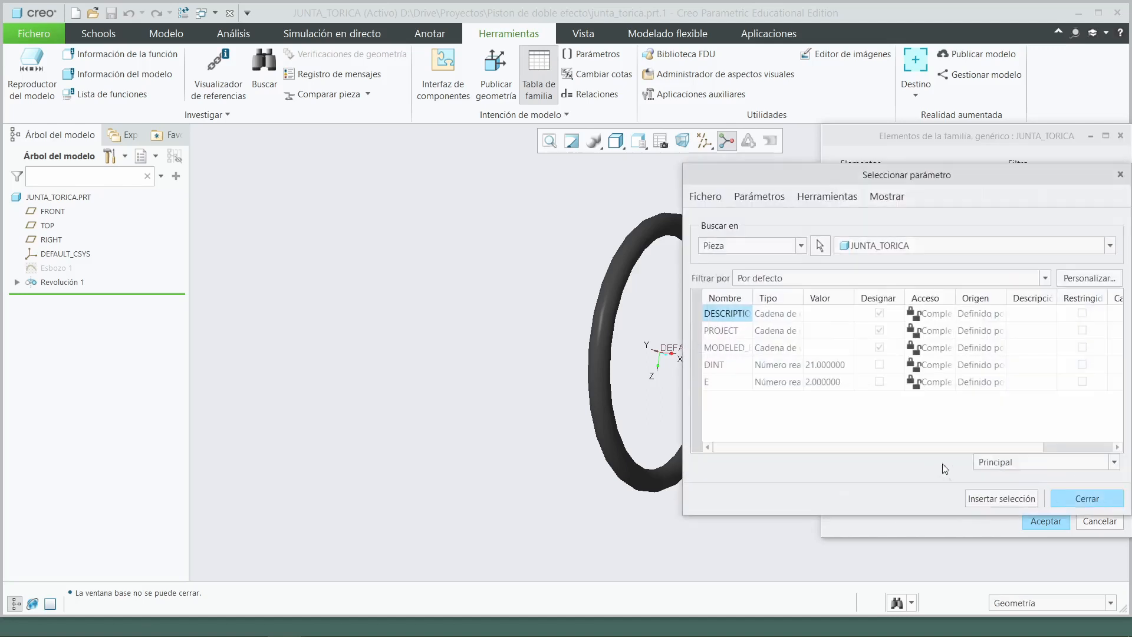
left_click(719, 367)
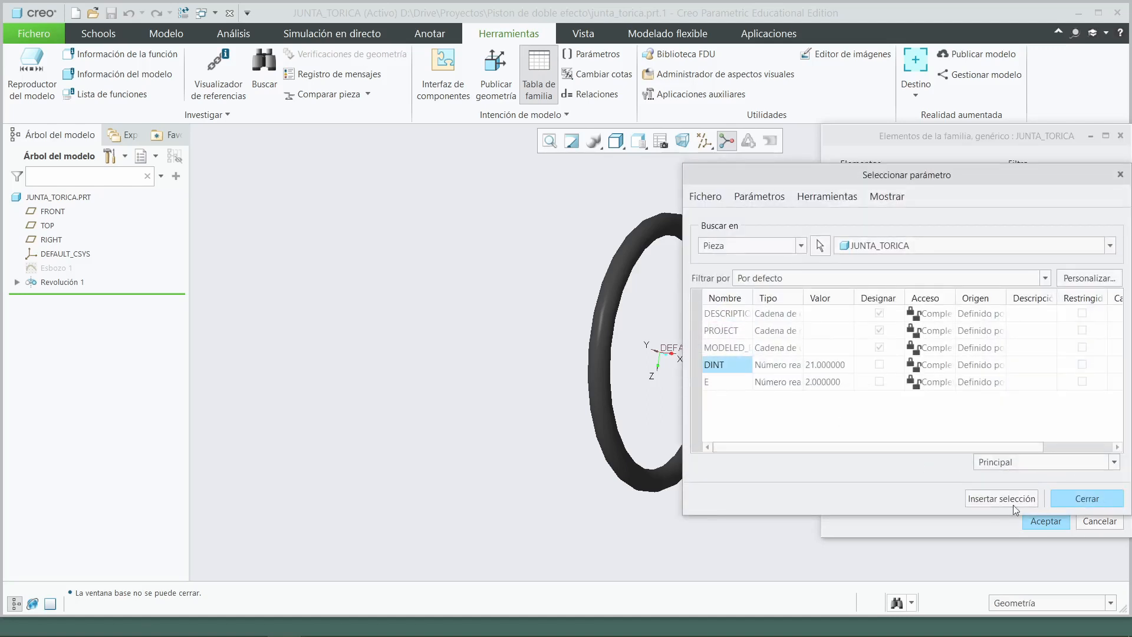
left_click(1000, 499)
left_click(718, 367)
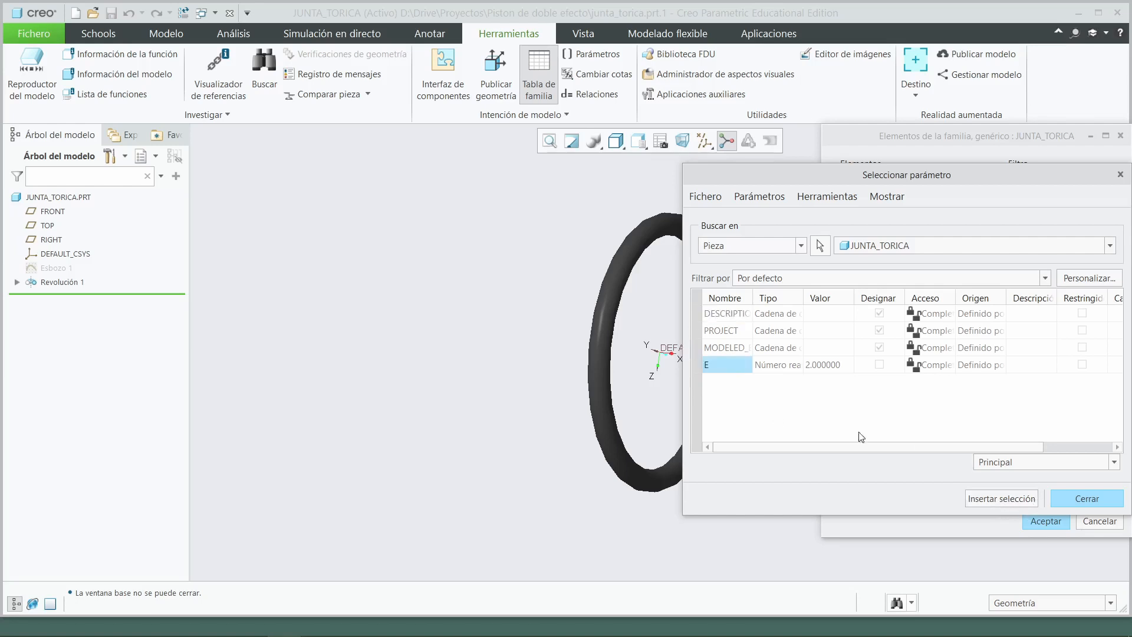
left_click(1001, 499)
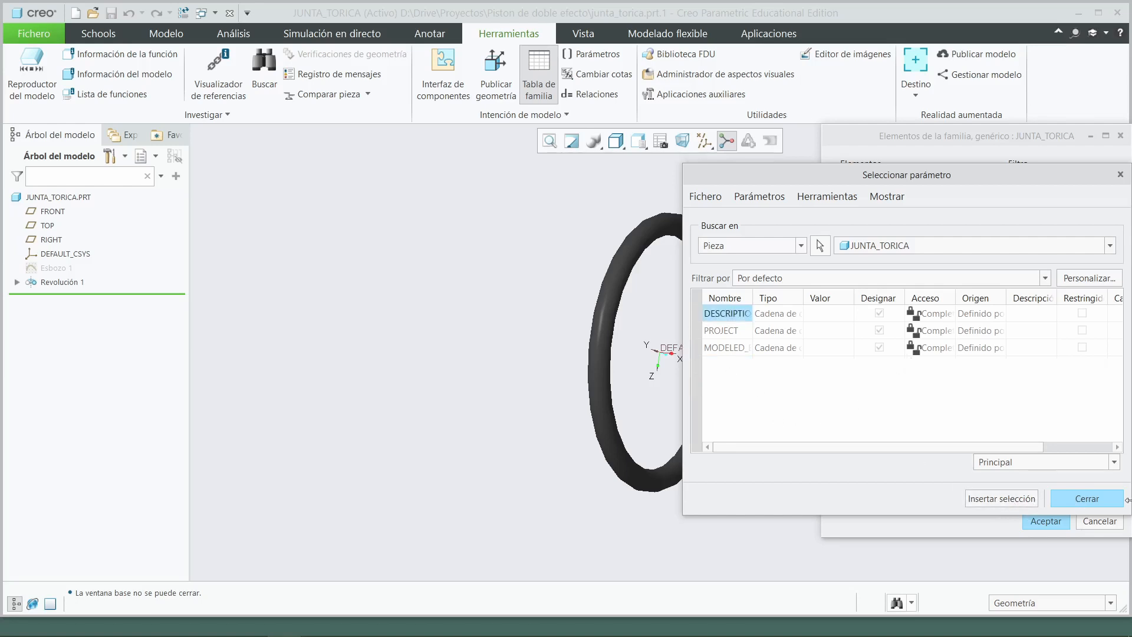
left_click(1081, 500)
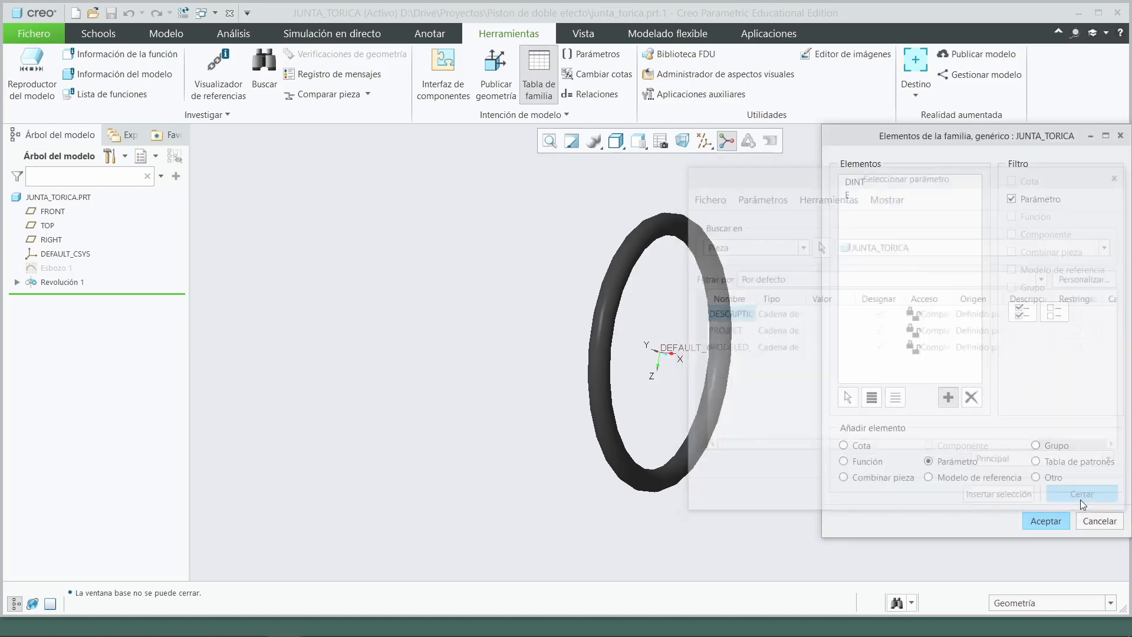
left_click(1043, 521)
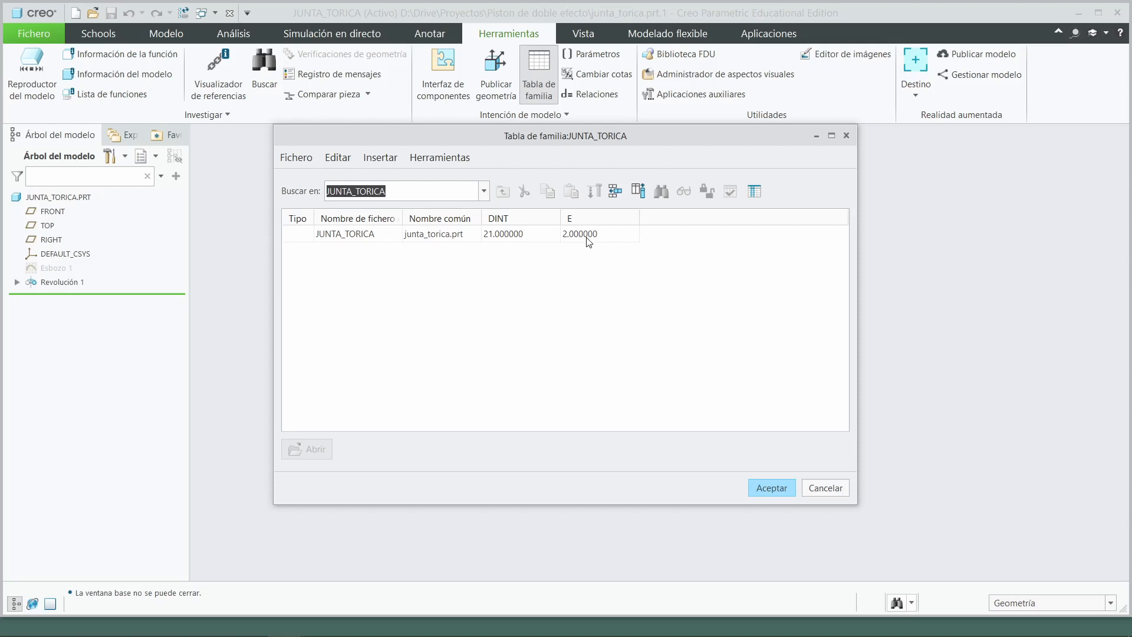
Insert a family table instance named JUNTA_TORICA_21X2 with the common name junta_torica_21x2
left_click(614, 191)
left_click(379, 251)
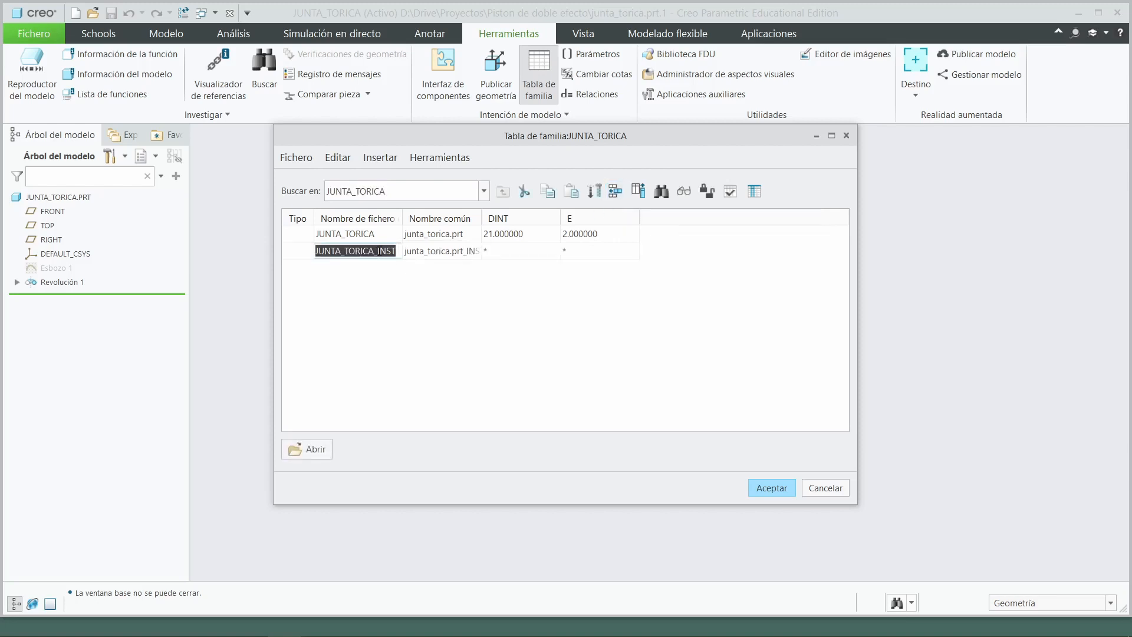
left_click(378, 250)
left_click_drag(386, 251, 399, 251)
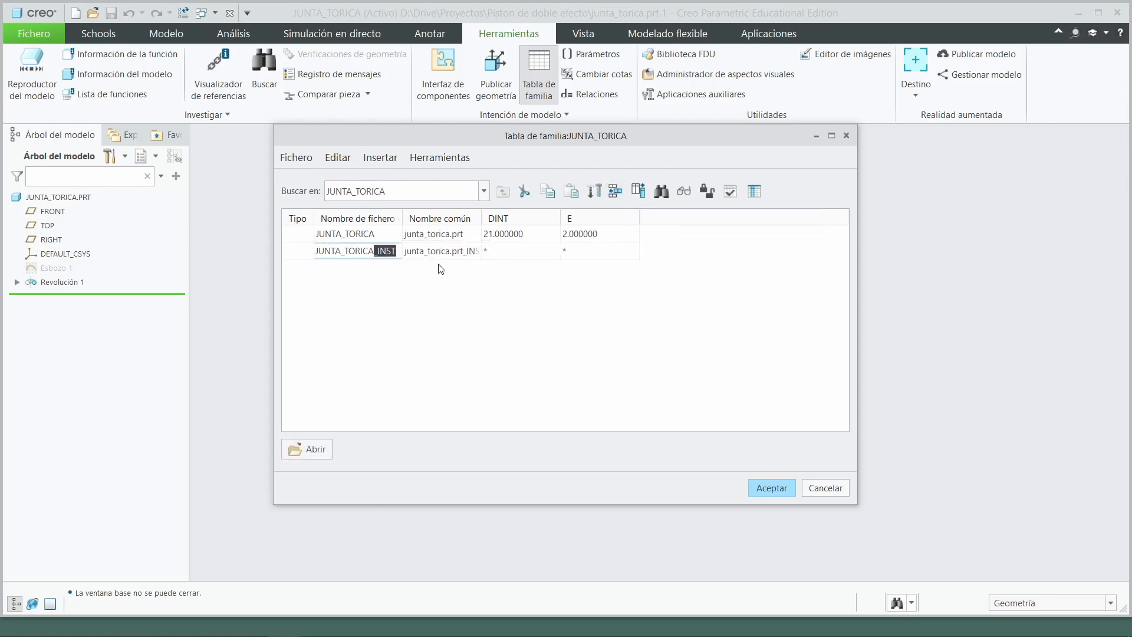
type("_21x2")
left_click(465, 251)
left_click_drag(446, 251, 483, 250)
type("_")
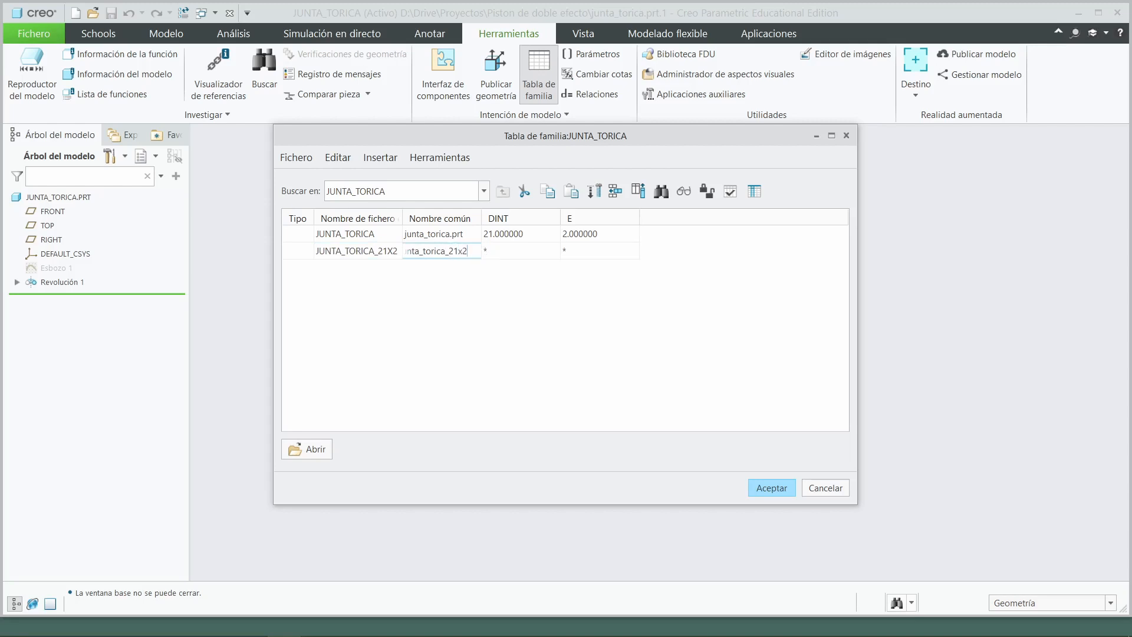
key("Tab")
Insert a second family table instance named JUNTA_TORICA_3X1 with the common name junta_torica_3x1
left_click(615, 192)
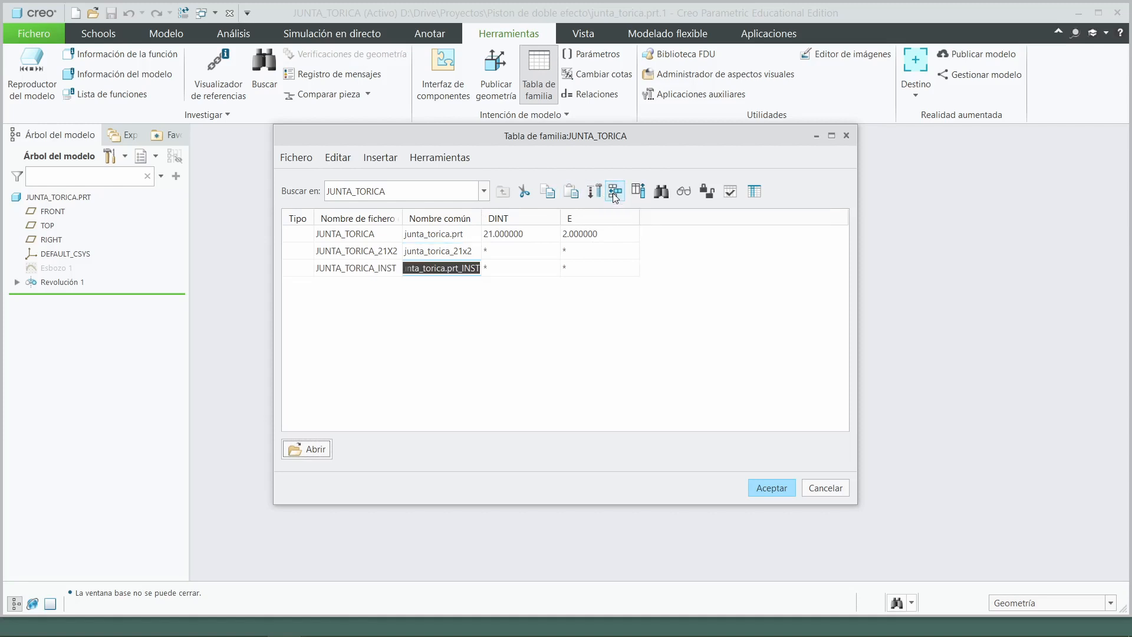
double_click(383, 266)
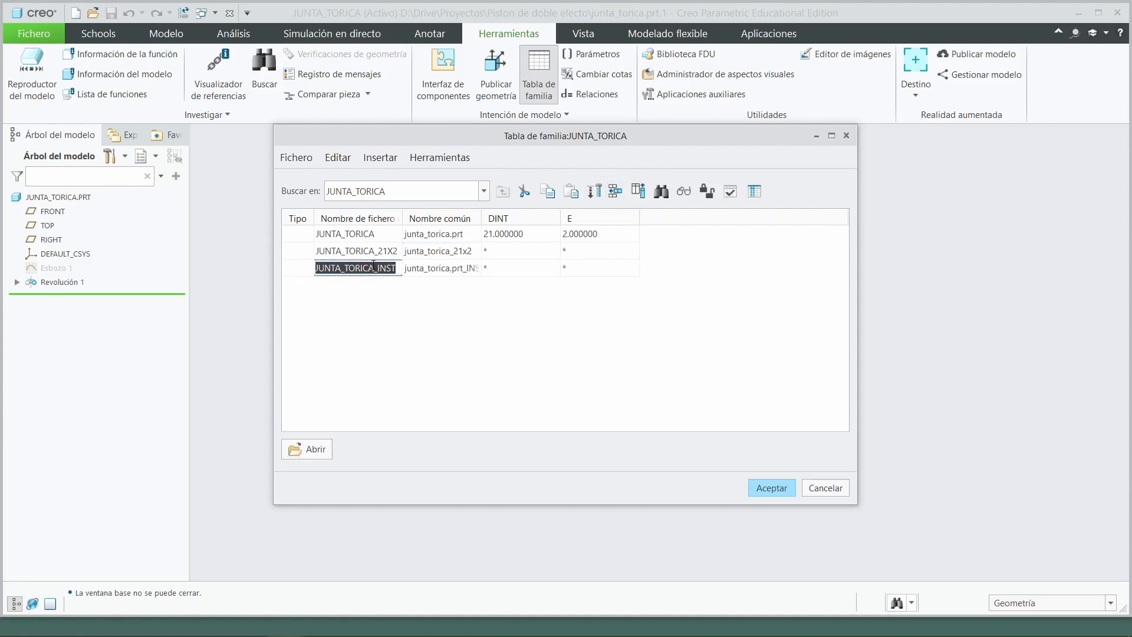
left_click(377, 267)
key("Delete")
key("Delete")
key("Delete")
key("Delete")
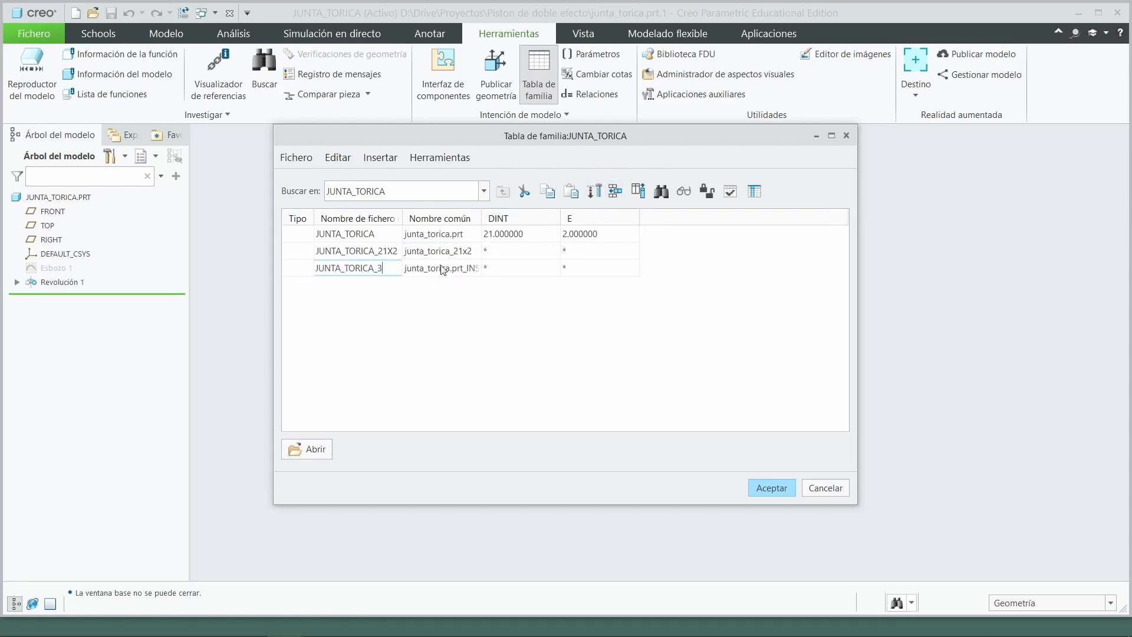
type("3x1")
left_click(444, 269)
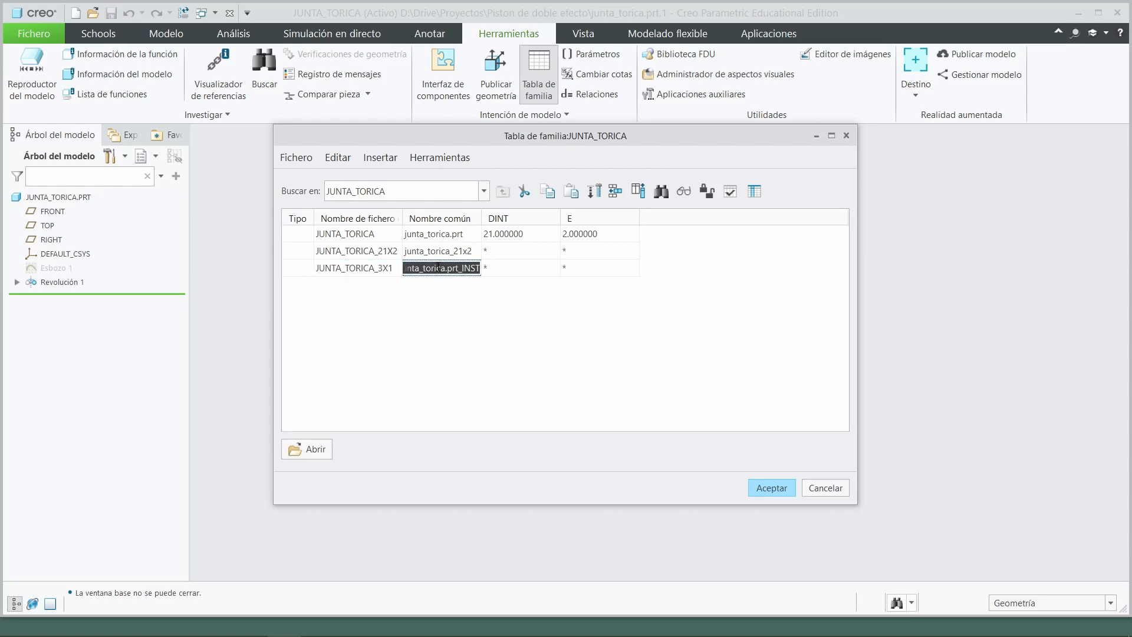
left_click(444, 268)
key("Delete")
key("Delete")
key("Delete")
key("Delete")
key("Delete")
key("Delete")
key("Delete")
key("Delete")
key("Delete")
type("_3x1")
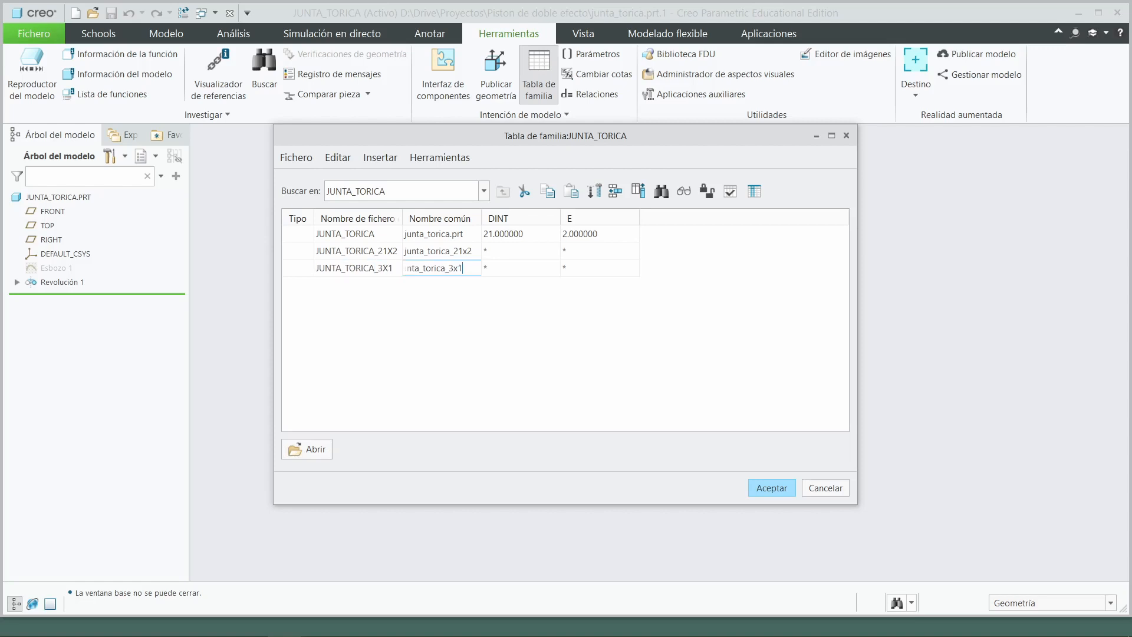
Set DINT to 3 and E to 1 for the JUNTA_TORICA_3X1 instance
left_click(523, 267)
left_click(523, 267)
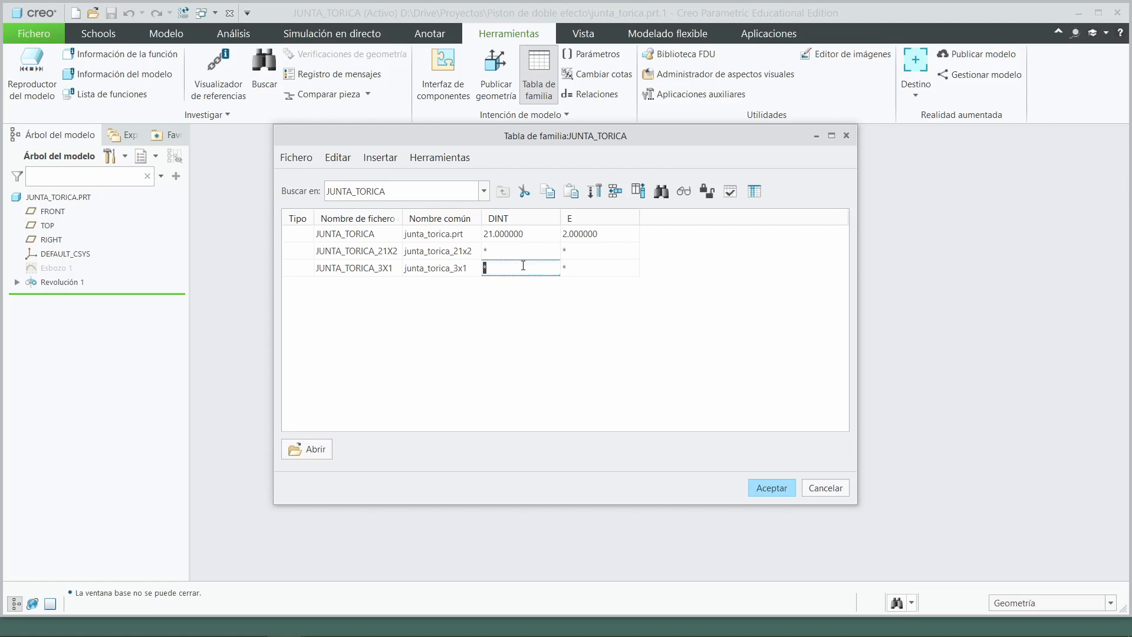
left_click(567, 267)
left_click(568, 266)
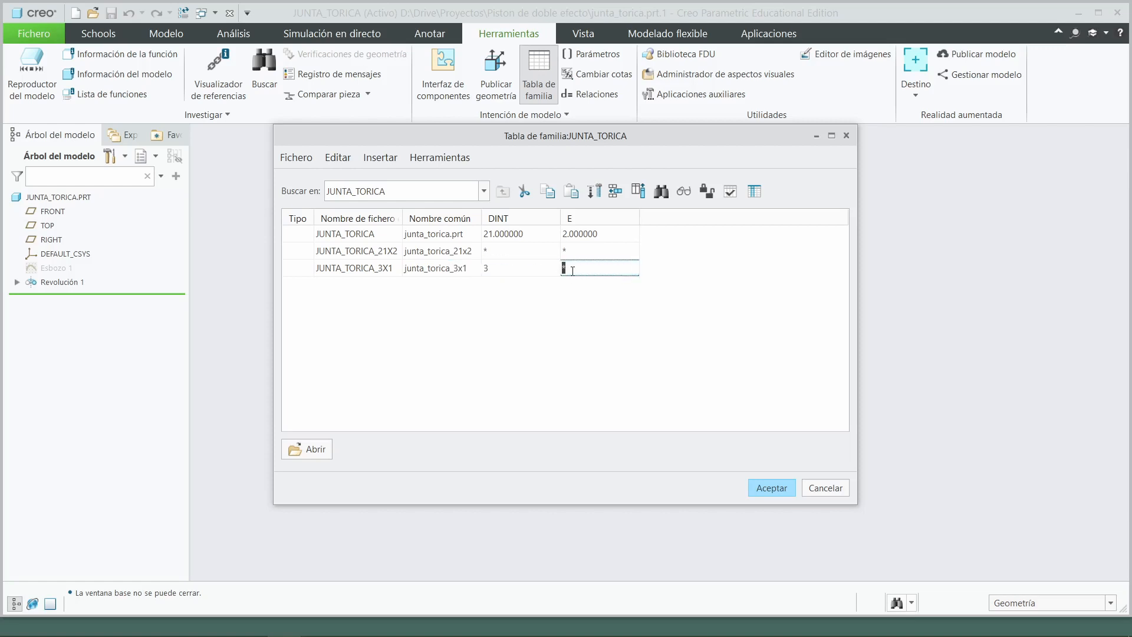
type("1")
Verify both O-ring instances in the family tree and accept the family table
left_click(730, 195)
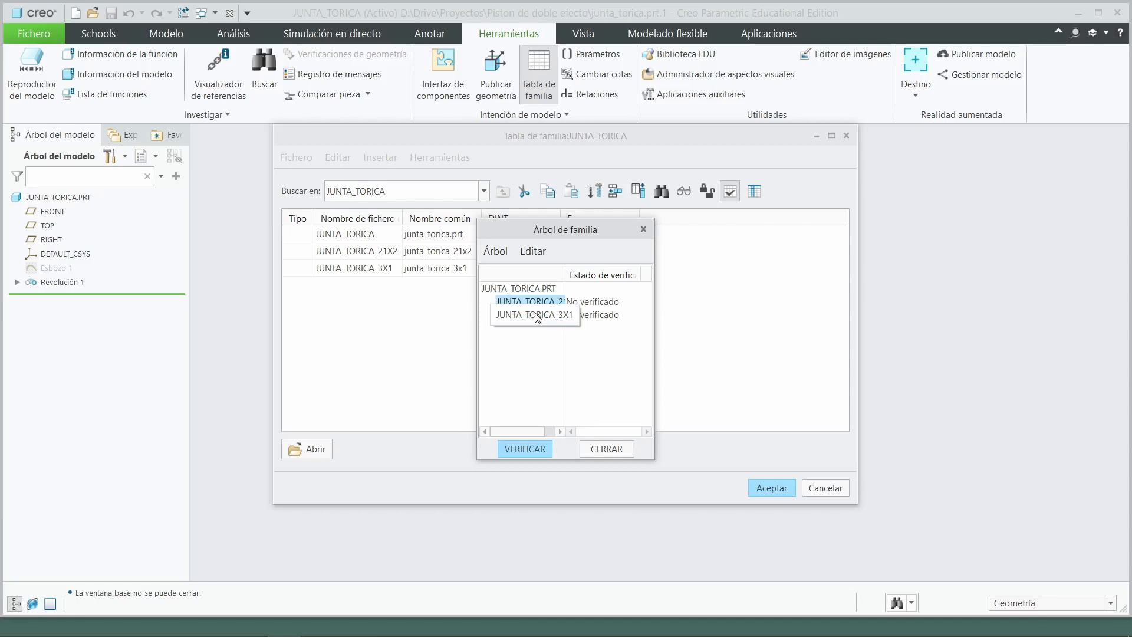
left_click(519, 449)
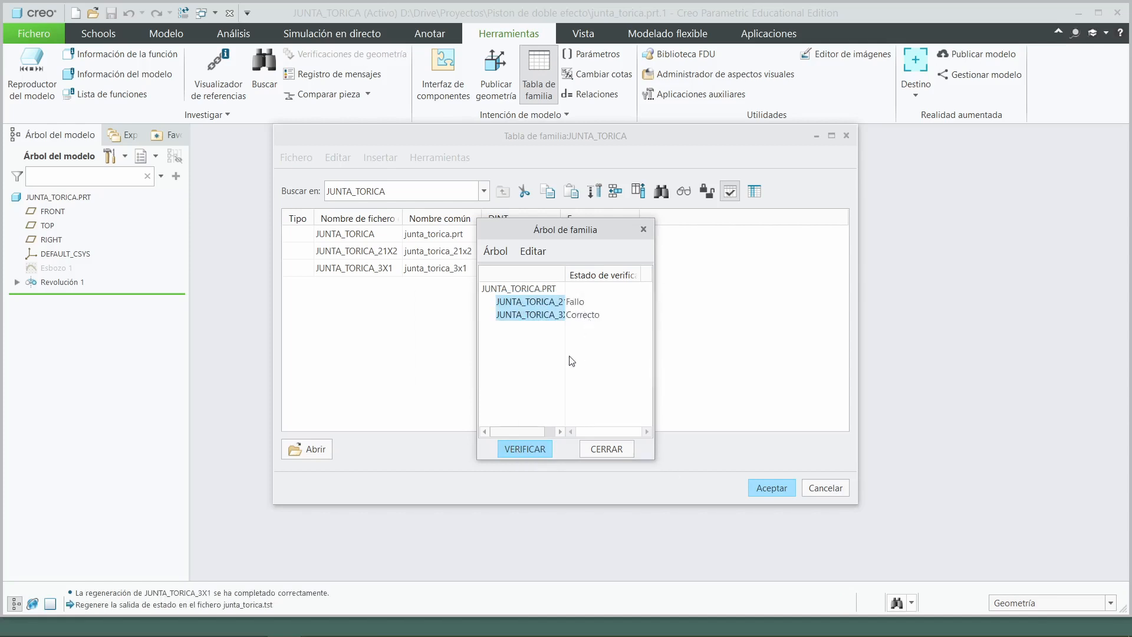
left_click(605, 449)
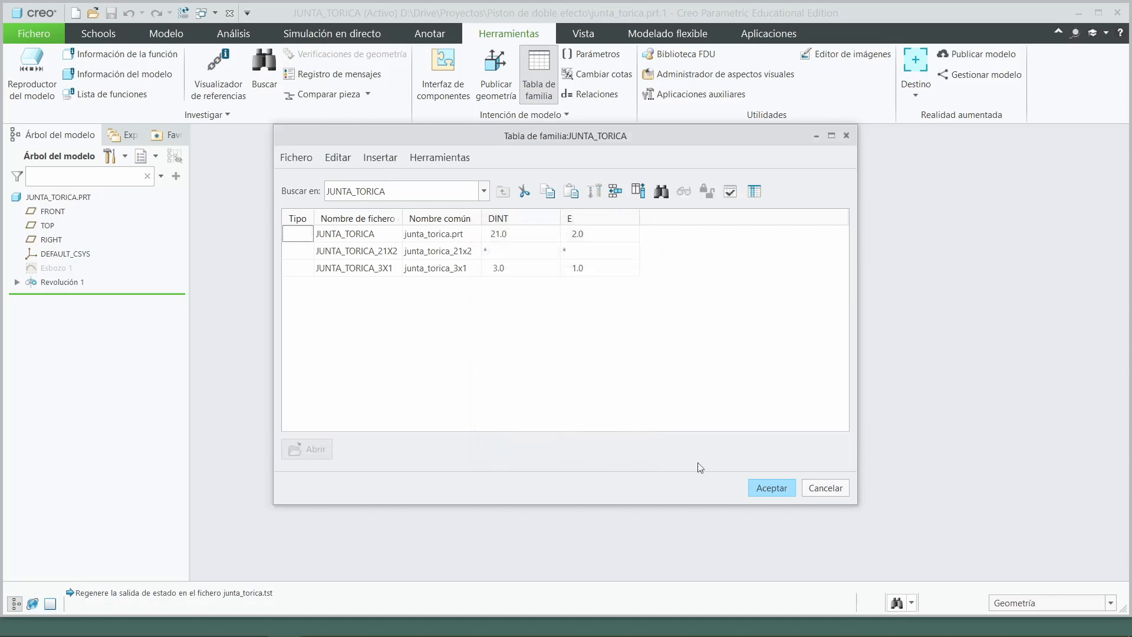
left_click(770, 488)
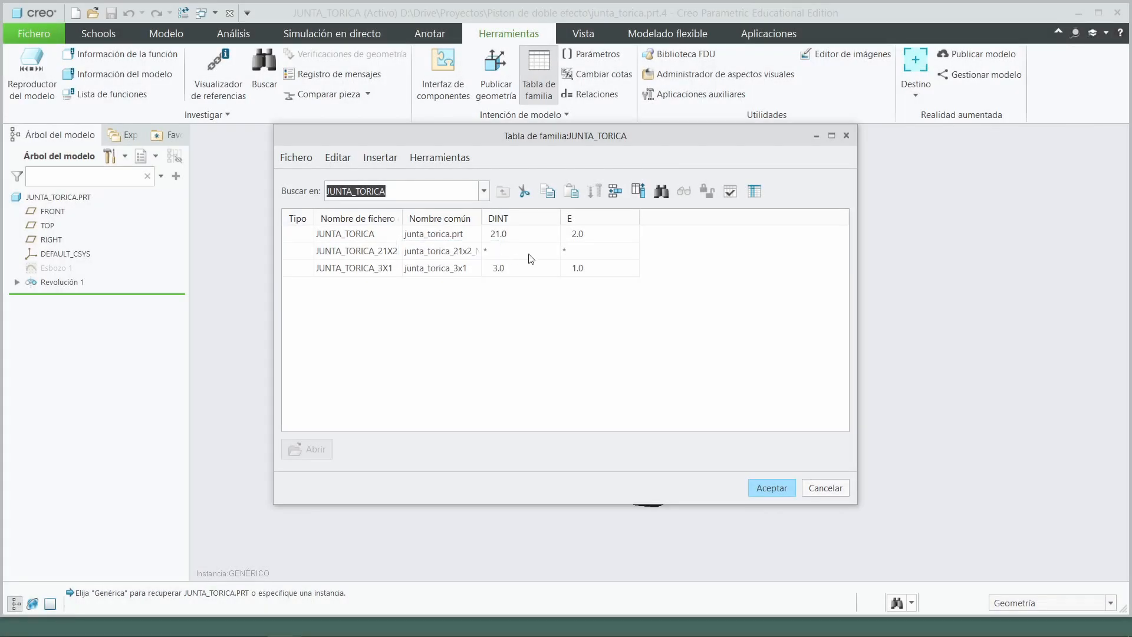
Check the verification status of the two O-ring instances and close the family table
left_click(730, 191)
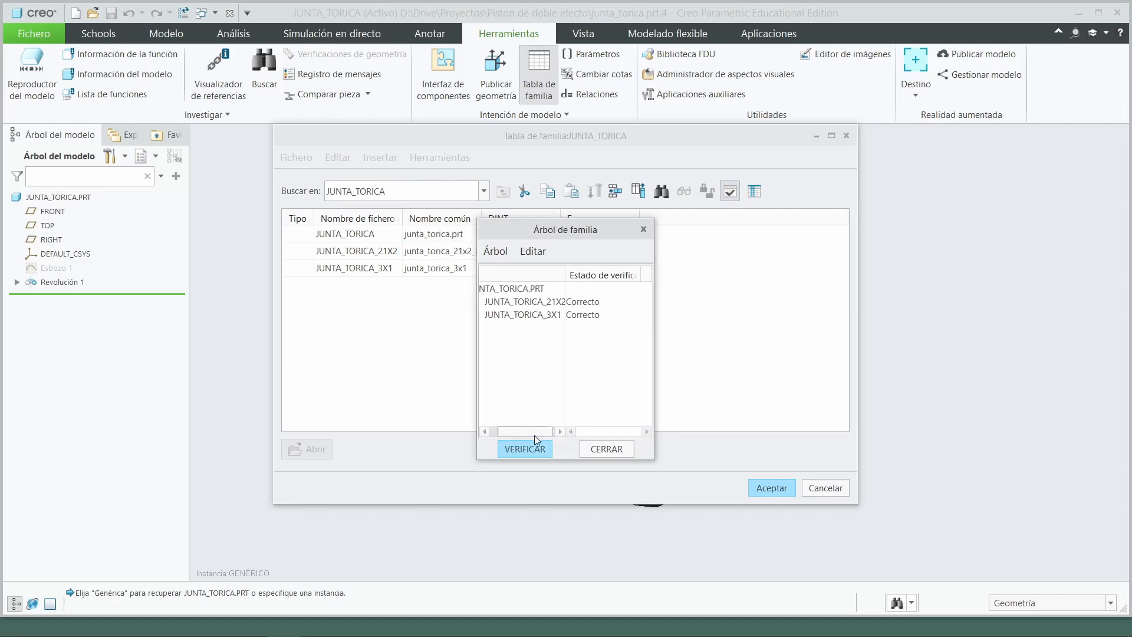
left_click(603, 454)
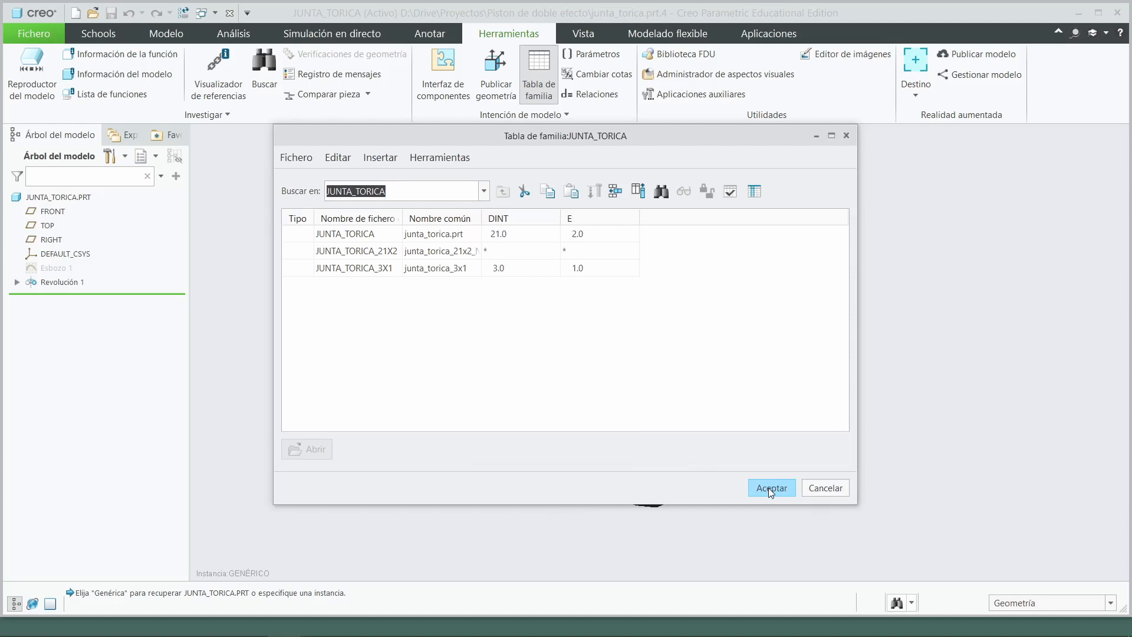
left_click(769, 487)
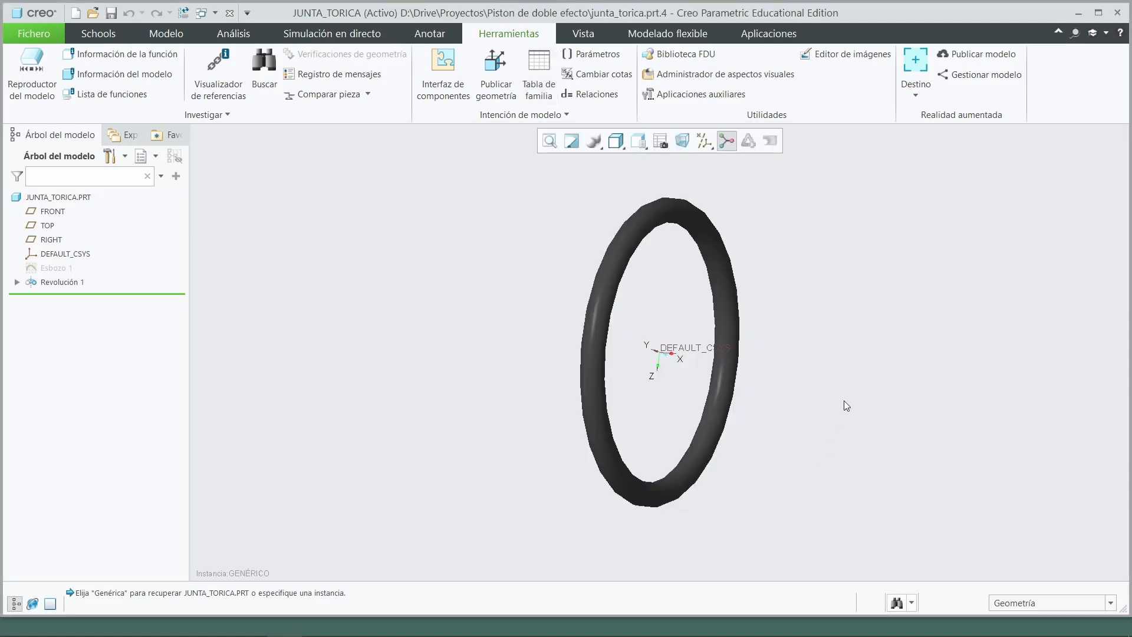
Review the O-ring family table again and look over the instance files in the project folder without opening any
middle_click_drag(847, 406, 706, 190)
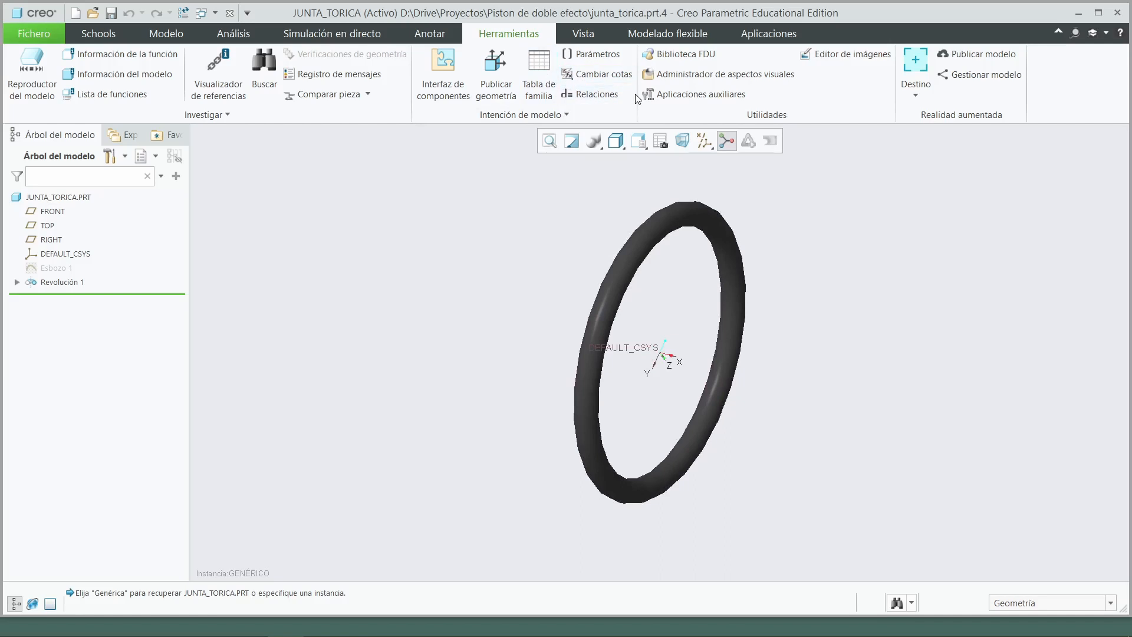
left_click(530, 70)
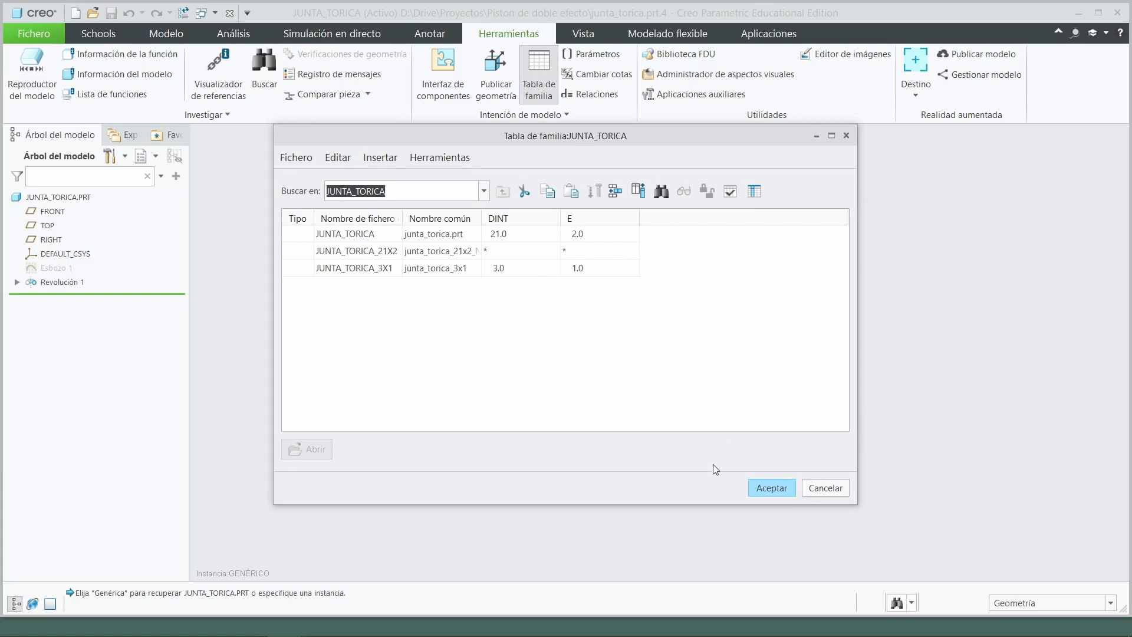
left_click(772, 489)
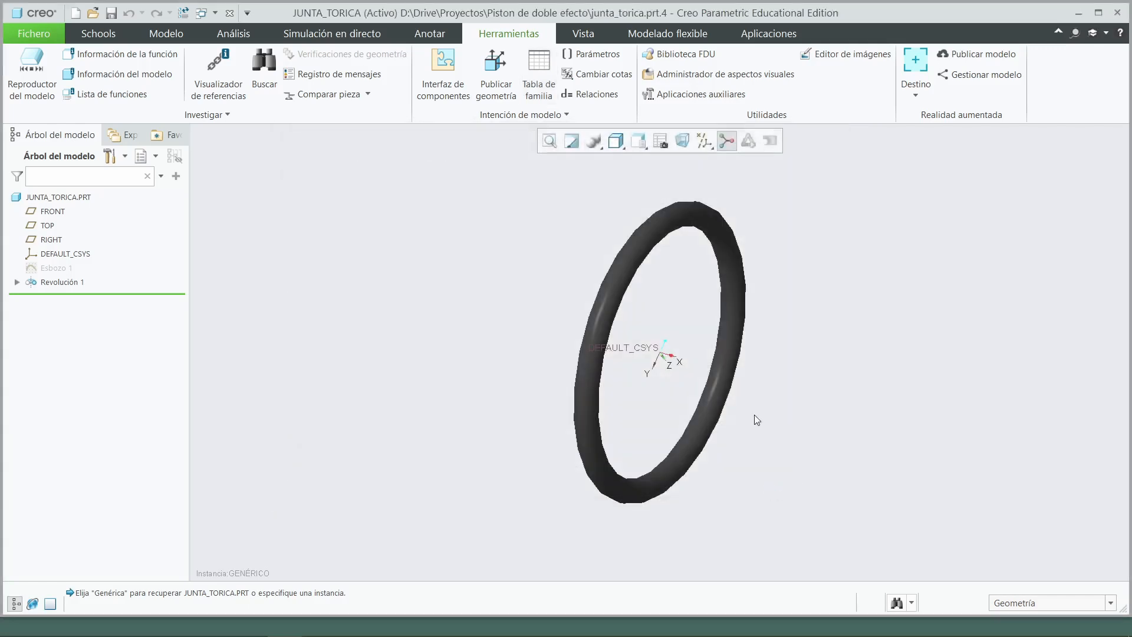
left_click(93, 12)
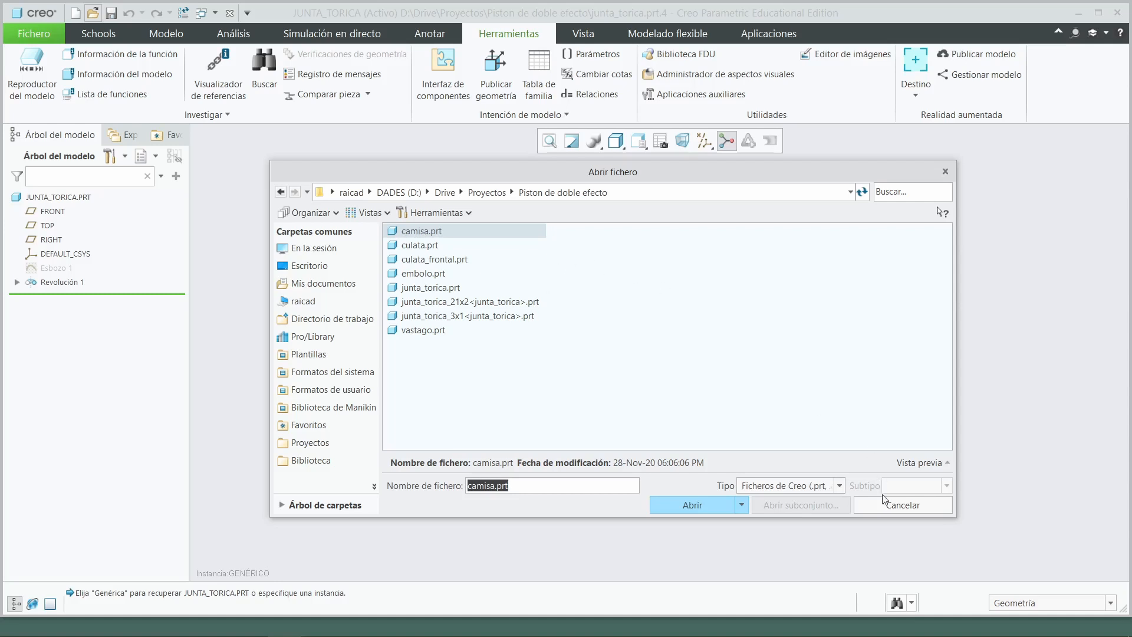
left_click(897, 505)
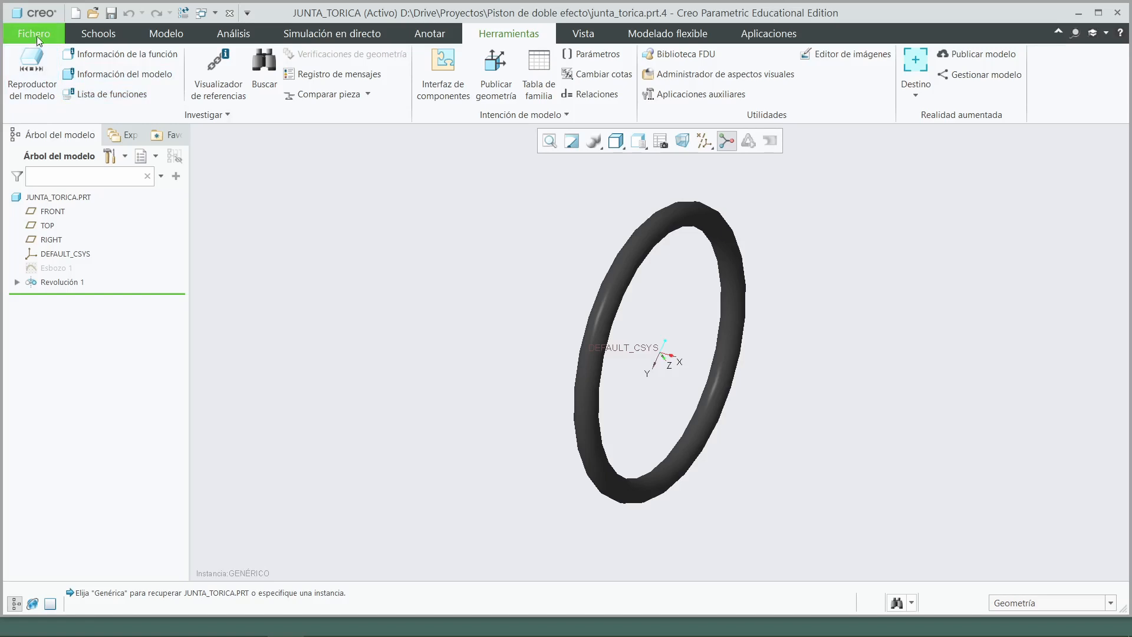
Create a new solid part named tornillo_cil_allen with the default template
left_click(75, 13)
type("t")
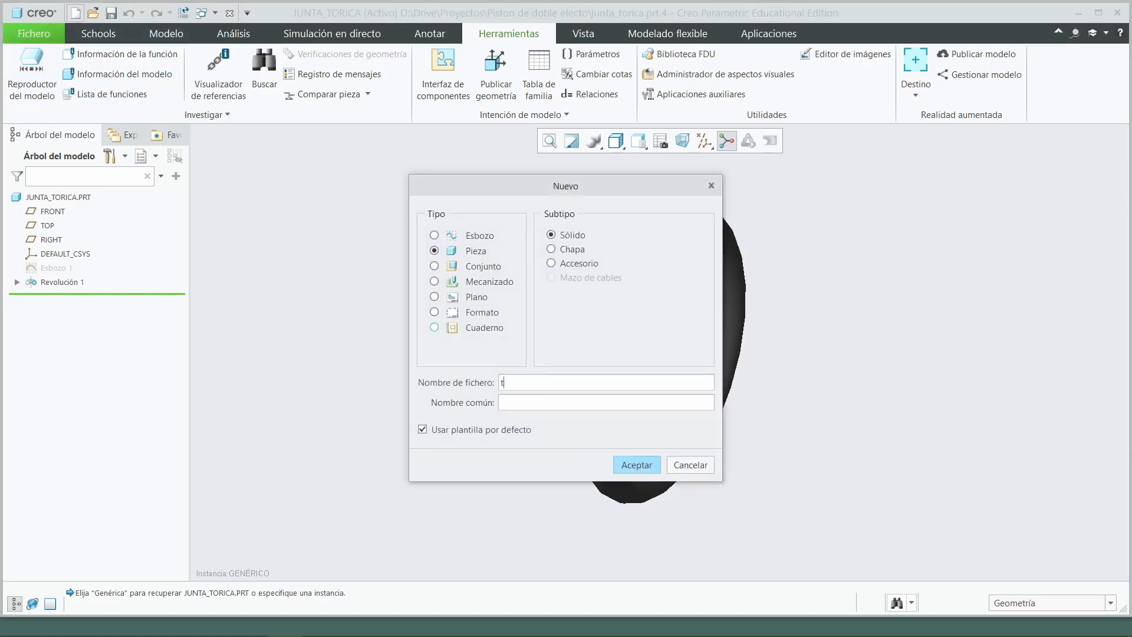
type("ornillo_cil_allen")
left_click(621, 466)
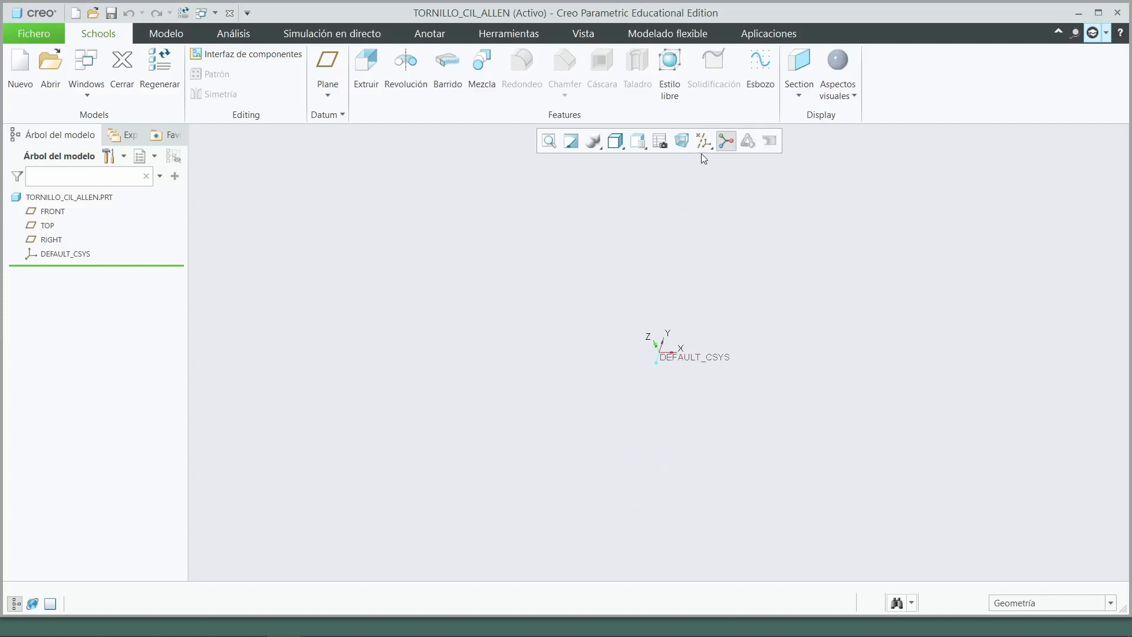
Display the datum planes and start a sketch on the FRONT plane
left_click(703, 140)
left_click(744, 160)
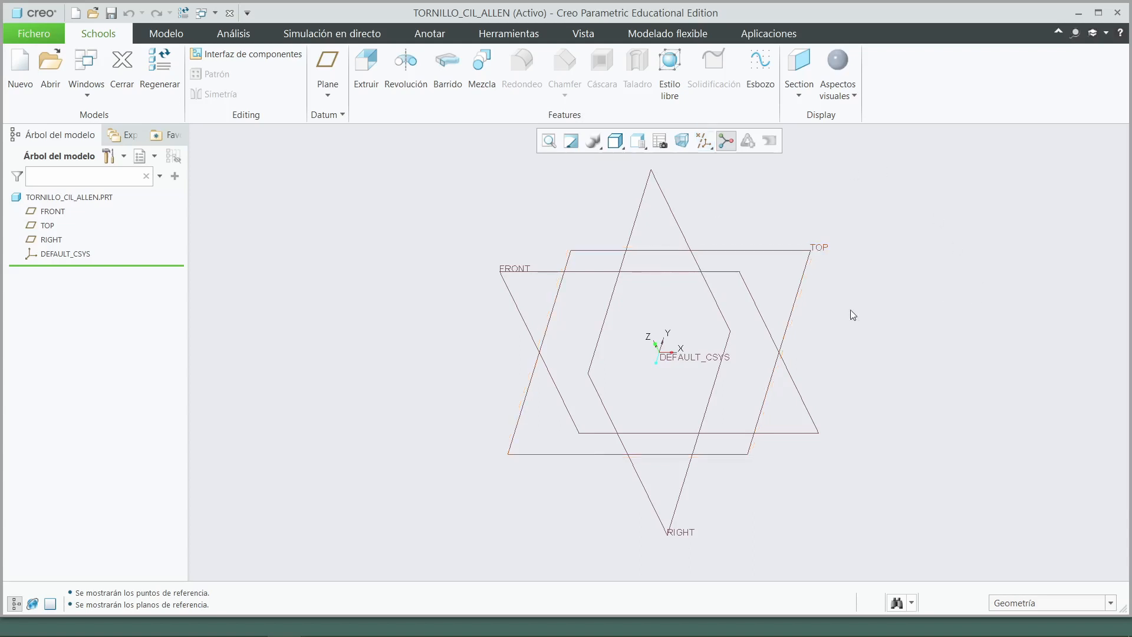
mouse_move(852, 313)
middle_mouse_down()
mouse_move(826, 316)
mouse_move(867, 303)
mouse_move(853, 307)
middle_mouse_up()
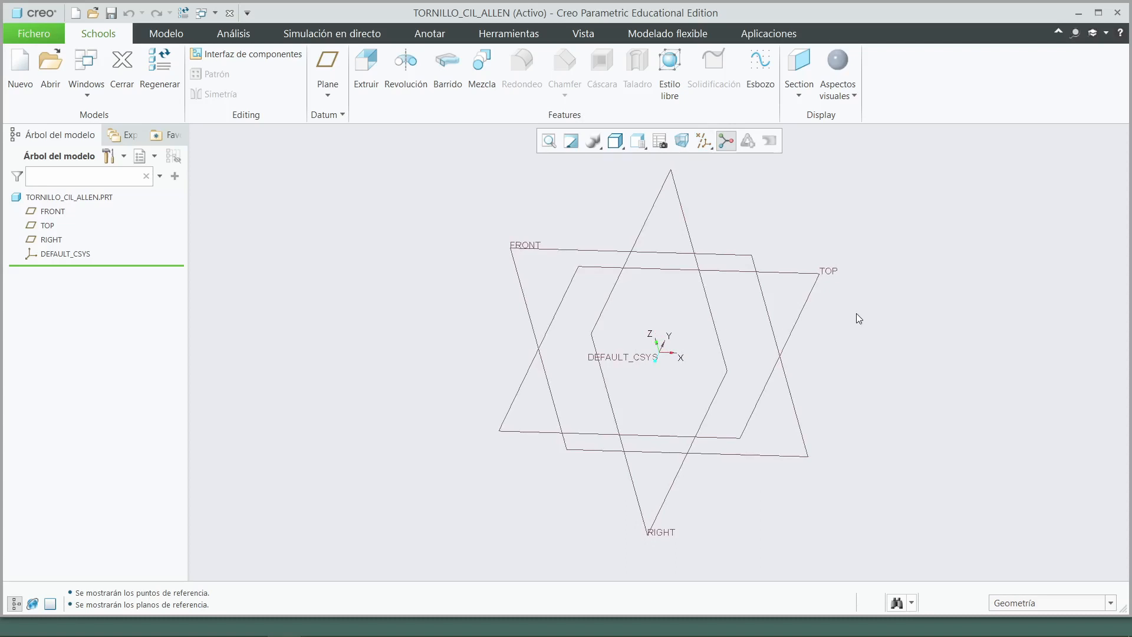
left_click(532, 247)
left_click(760, 71)
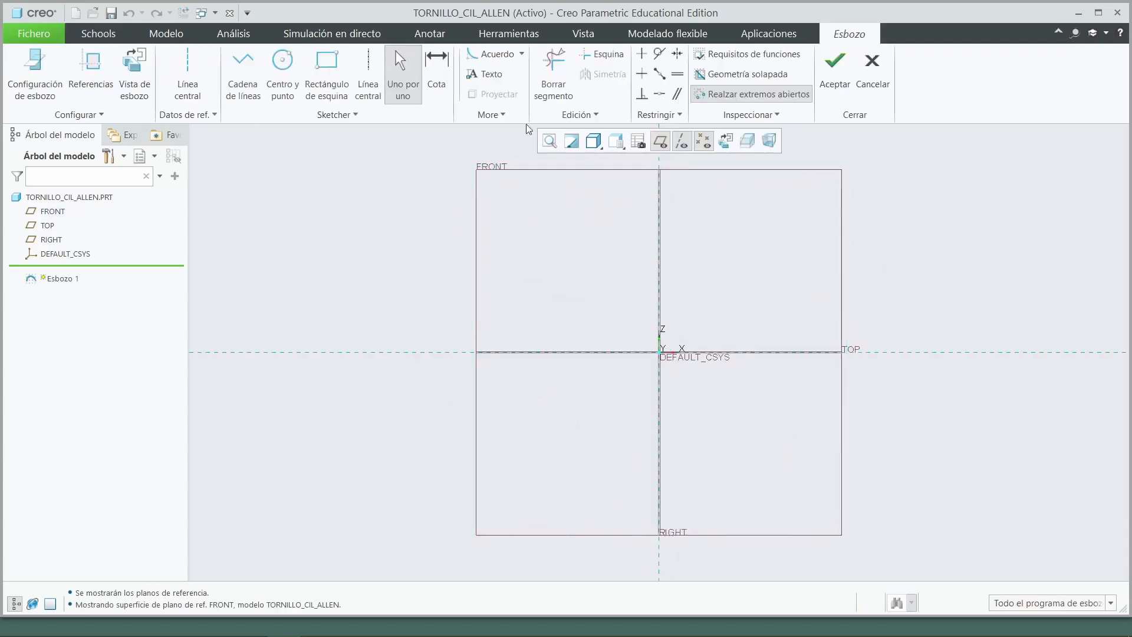
Draw a vertical centerline through the origin and sketch the head's half-profile, about 83 wide and 46 high, with a top and a side line
left_click(368, 71)
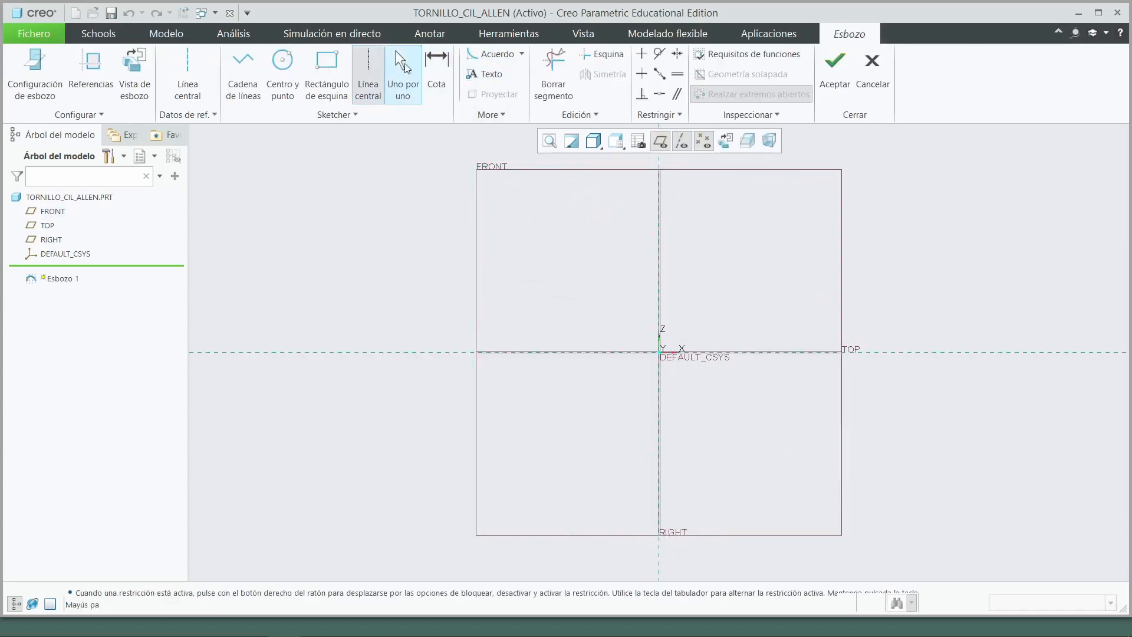
left_click(659, 208)
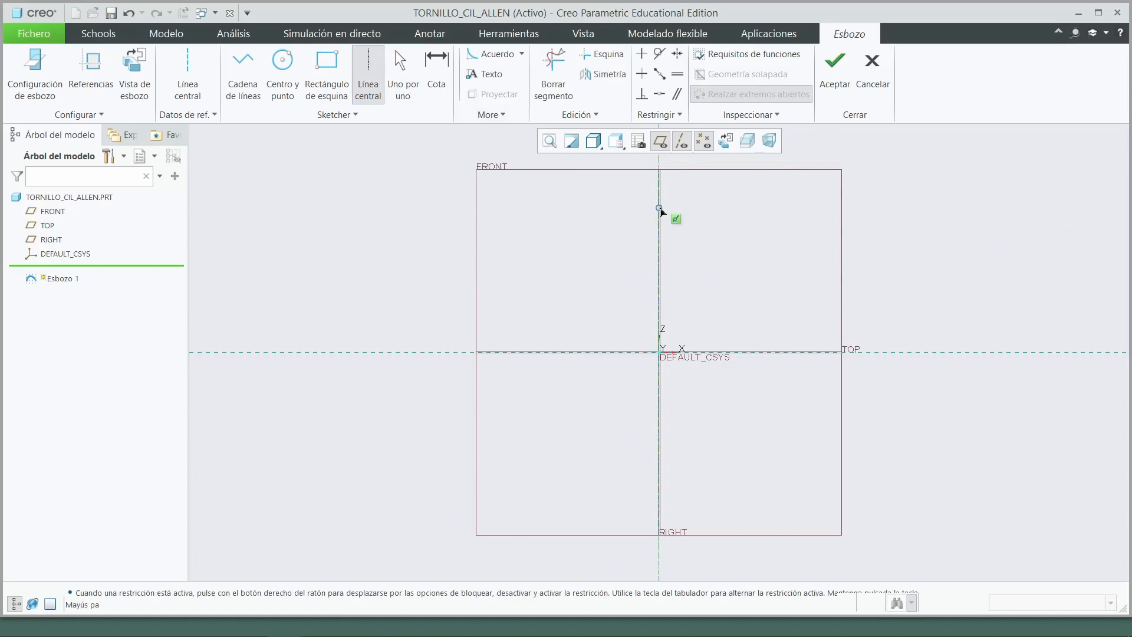
left_click(257, 65)
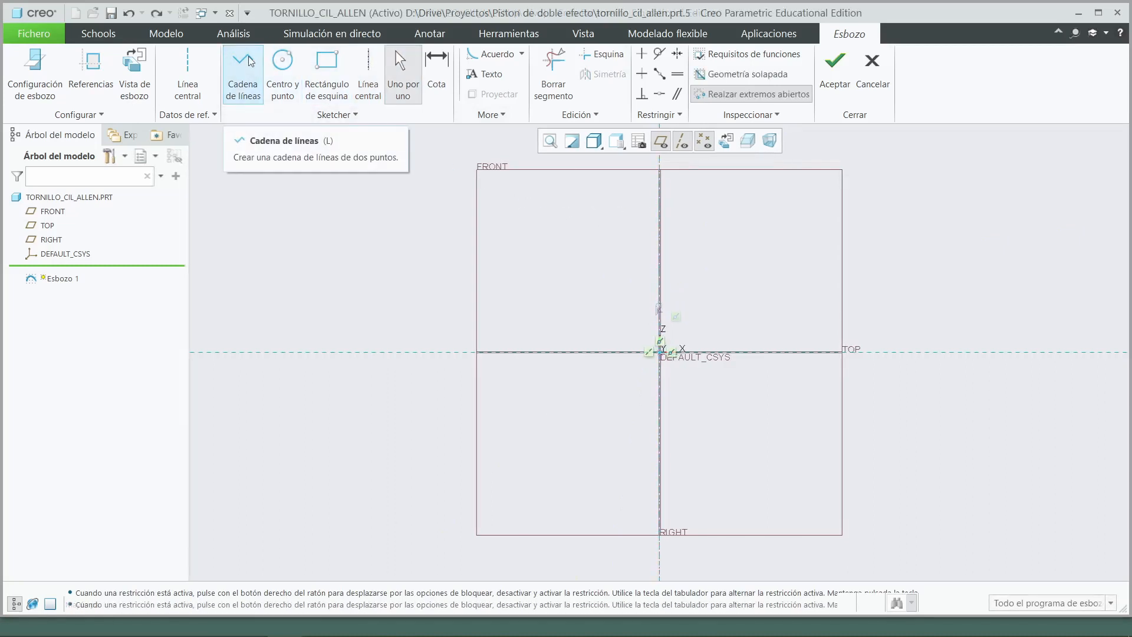
left_click(245, 80)
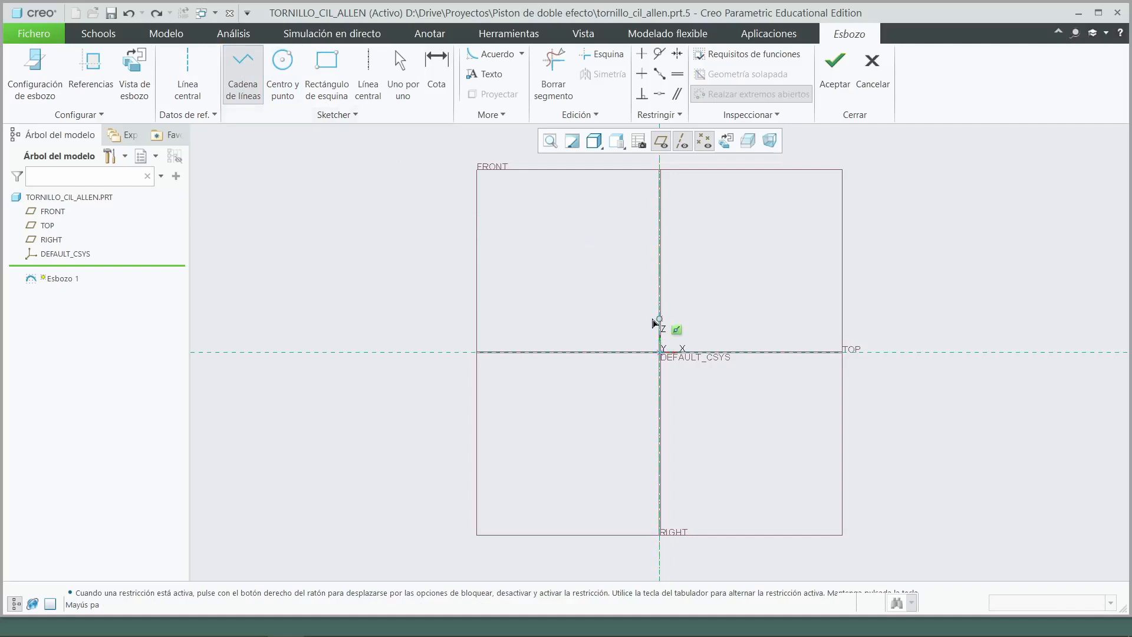
left_click(659, 320)
left_click(600, 352)
middle_click(569, 321)
Dimension the head's diameter across the centerline and set it to 10
left_click(437, 70)
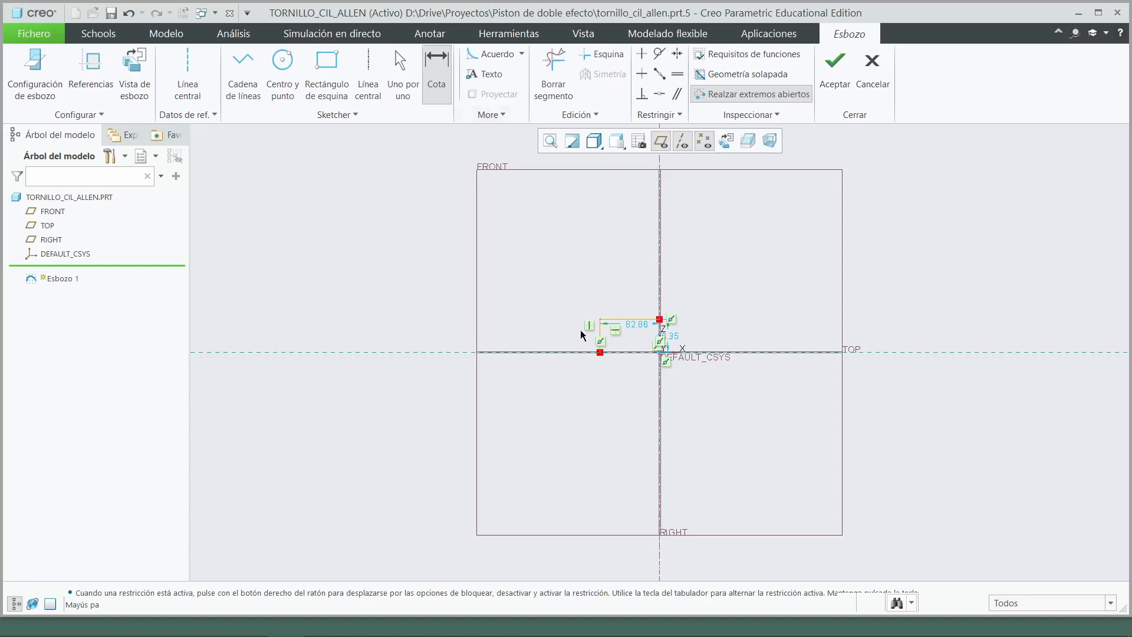
scroll(610, 334, "up", 3)
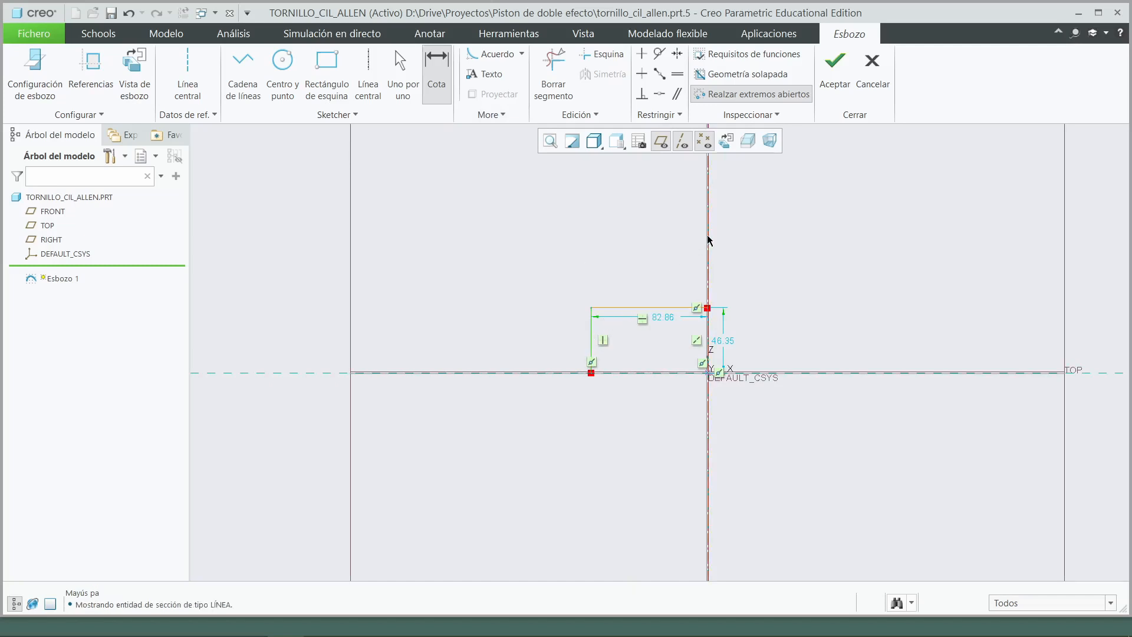
left_click(591, 345)
middle_click(637, 244)
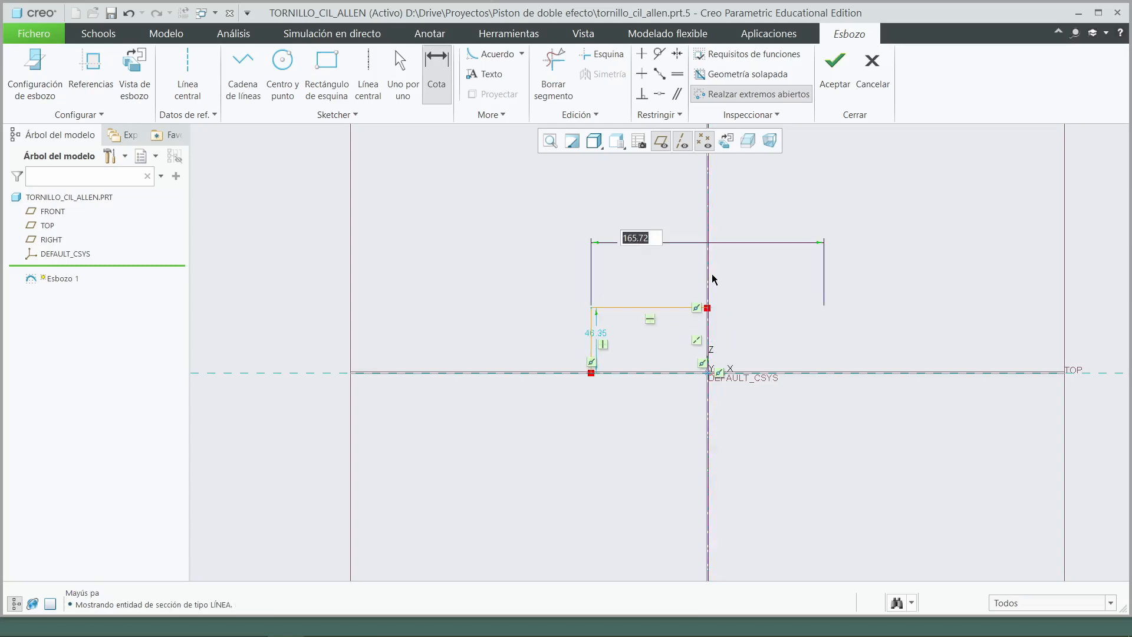
type("10")
key("Return")
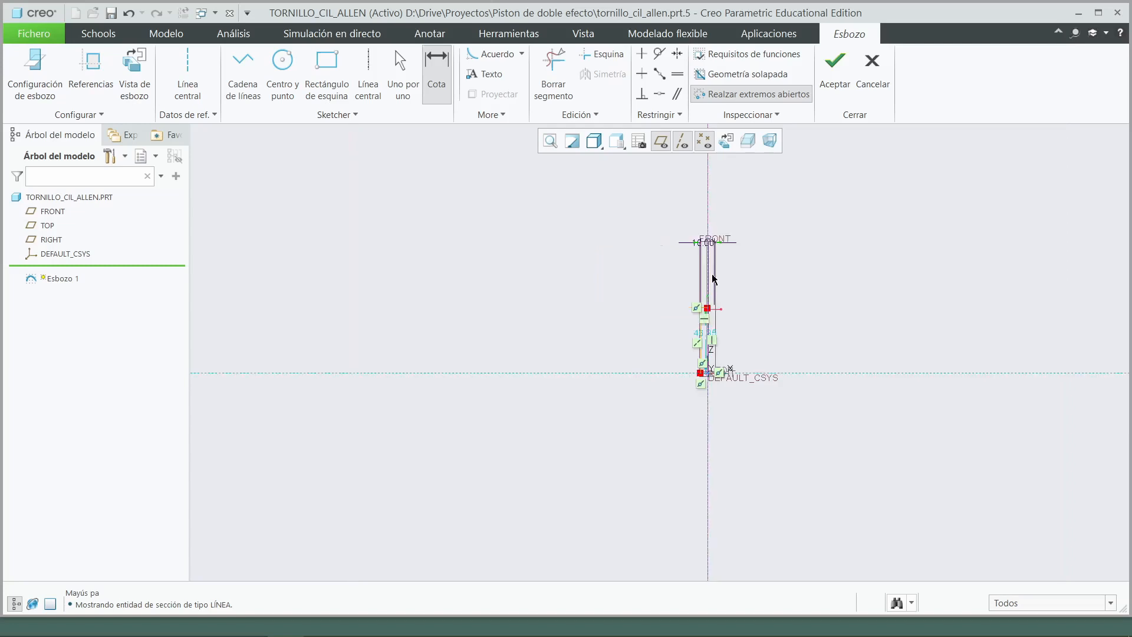
Dimension the height of the head's side line and set it to 5
scroll(682, 341, "down", 3)
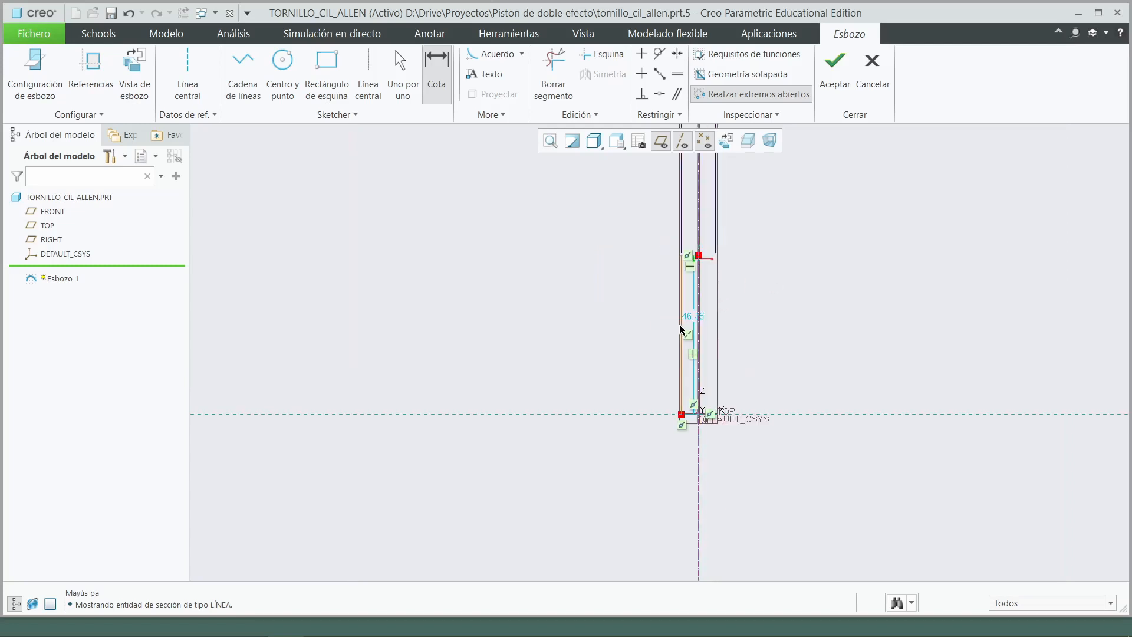
left_click(681, 294)
middle_click(506, 290)
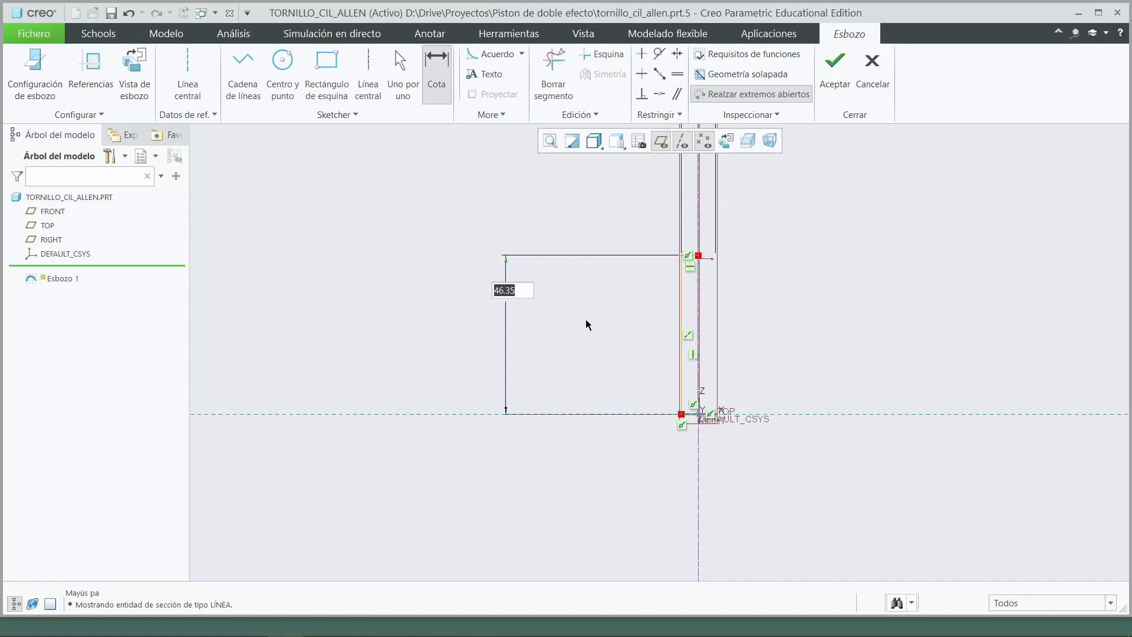
type("5")
key("Return")
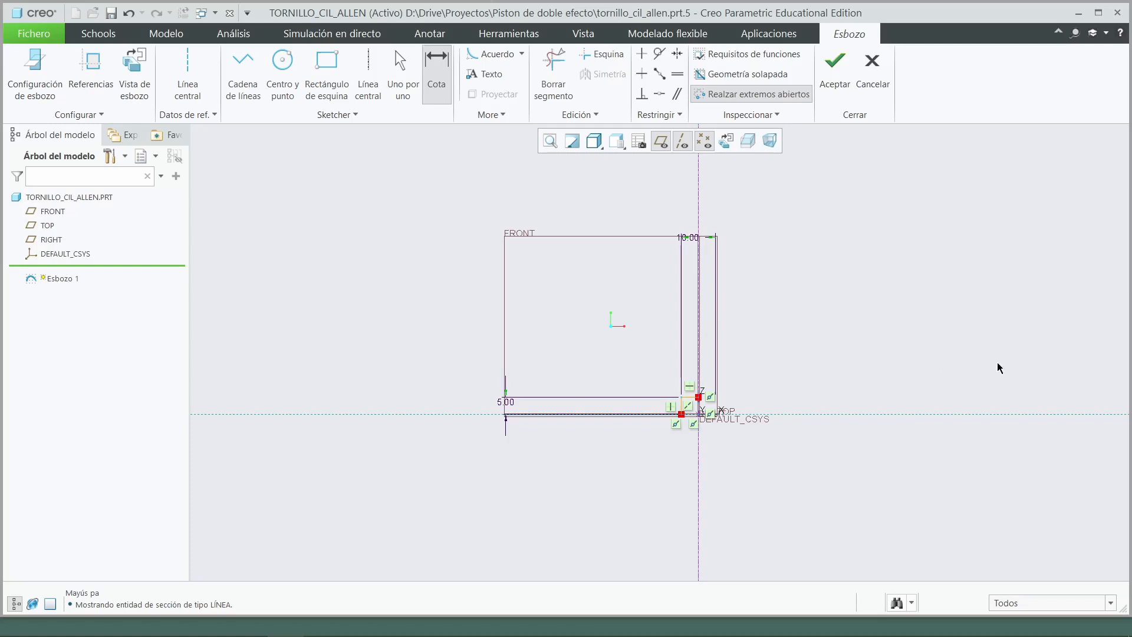
Reposition the head's height and diameter dimensions so they are readable around the profile
scroll(702, 415, "up", 5)
scroll(702, 415, "down", 4)
left_click(396, 59)
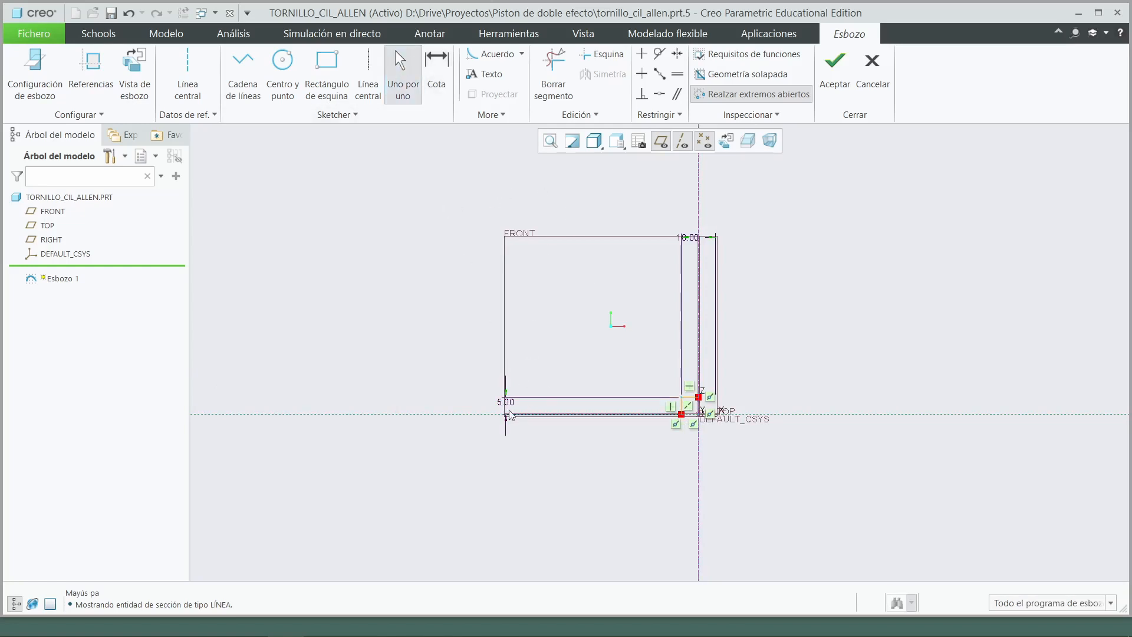
left_click_drag(646, 378, 663, 378)
mouse_move(694, 240)
left_mouse_down()
mouse_move(781, 385)
mouse_move(758, 382)
left_mouse_up()
scroll(699, 458, "up", 5)
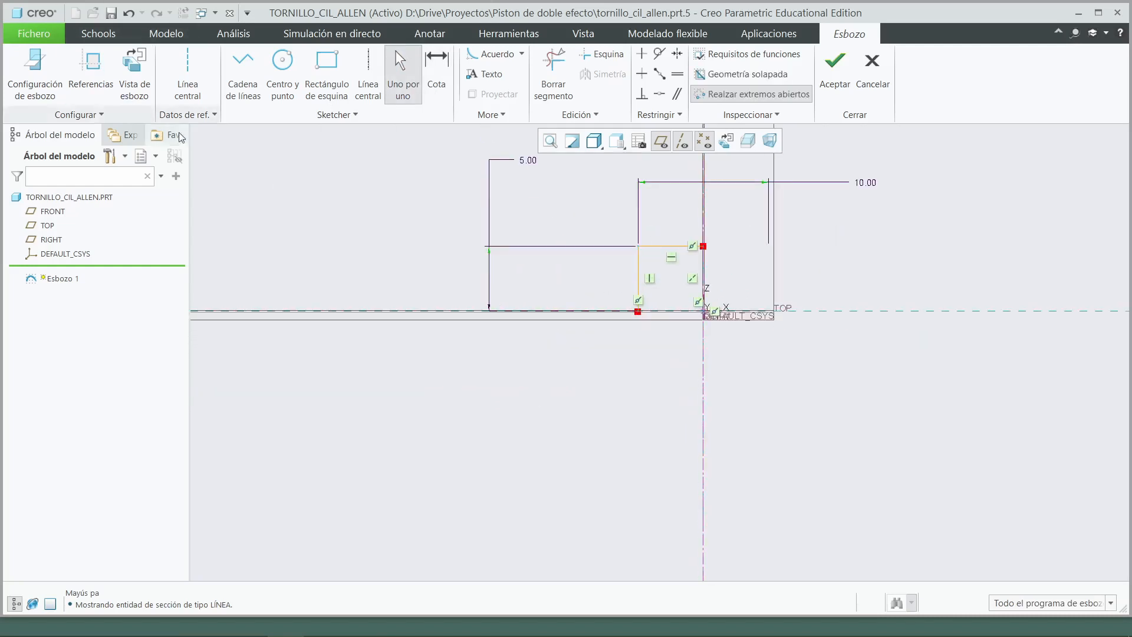
Sketch the shank's half-profile about 18 long below the head and close it along the centerline up to the head's top
key("l")
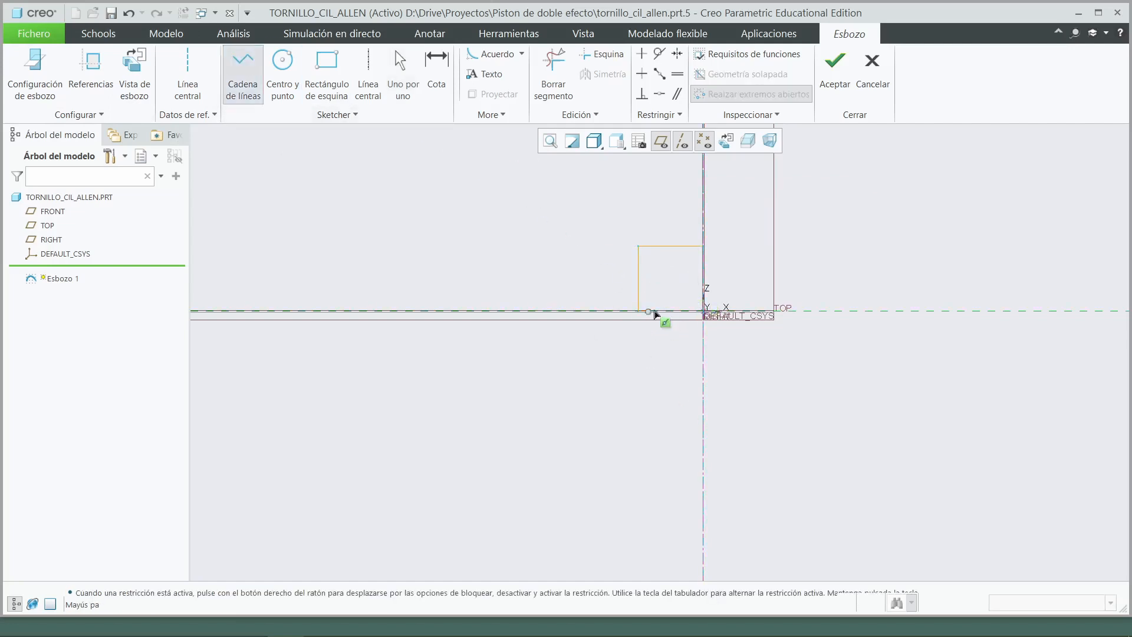
left_click(664, 312)
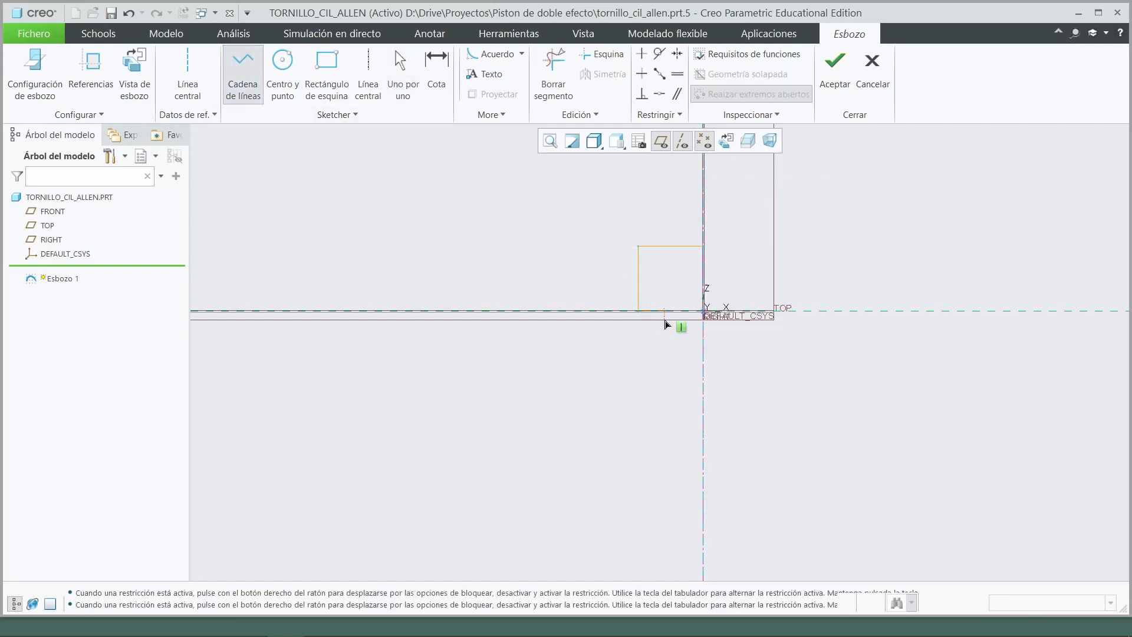
left_click(664, 544)
left_click(703, 544)
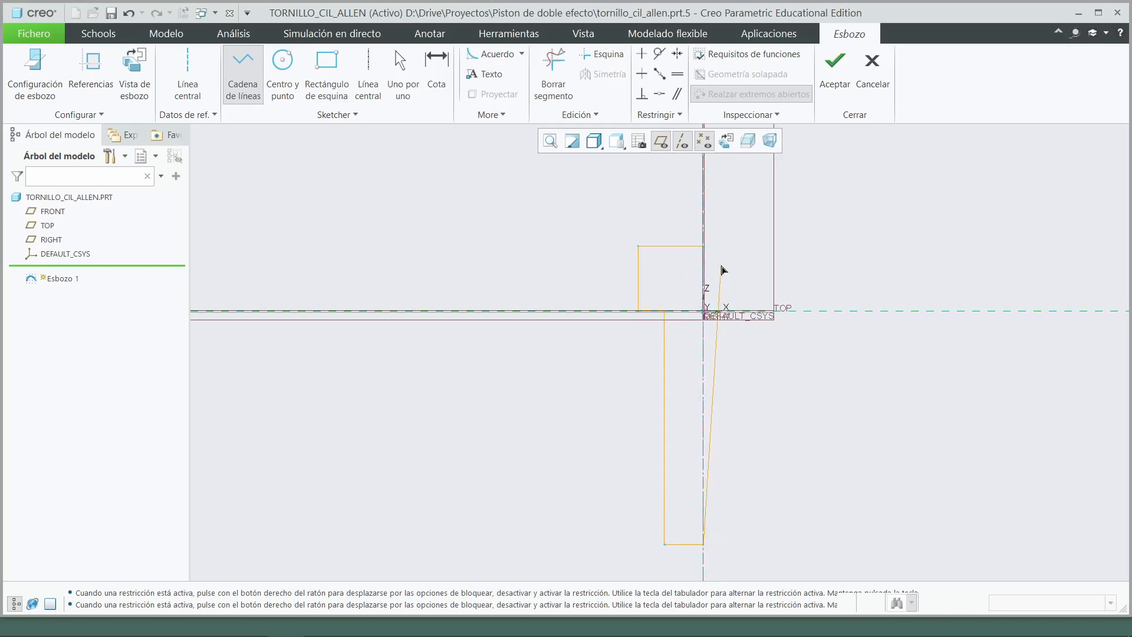
left_click(703, 245)
middle_click(751, 222)
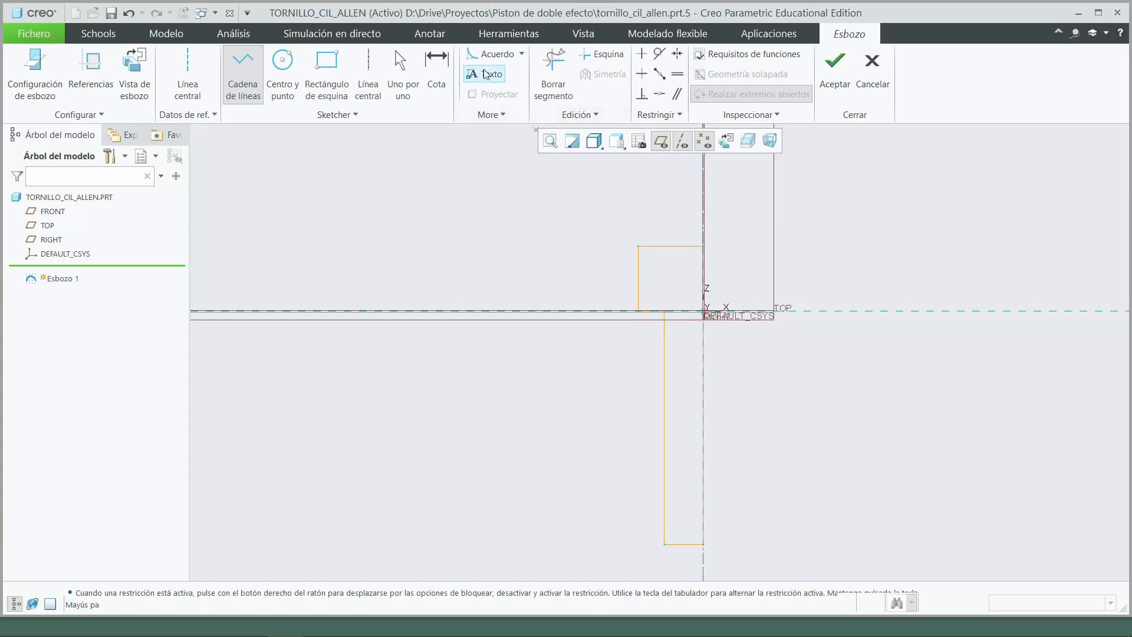
Dimension the shank's diameter across the centerline and set it to 6
left_click(442, 65)
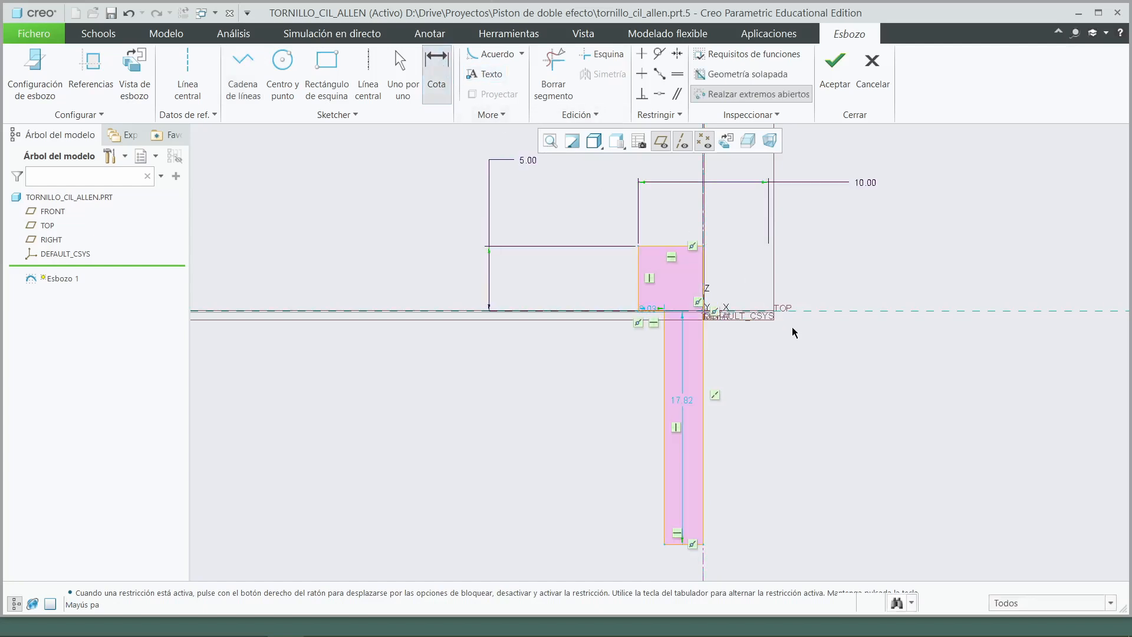
scroll(782, 327, "up", 2)
scroll(774, 334, "down", 2)
scroll(773, 334, "up", 2)
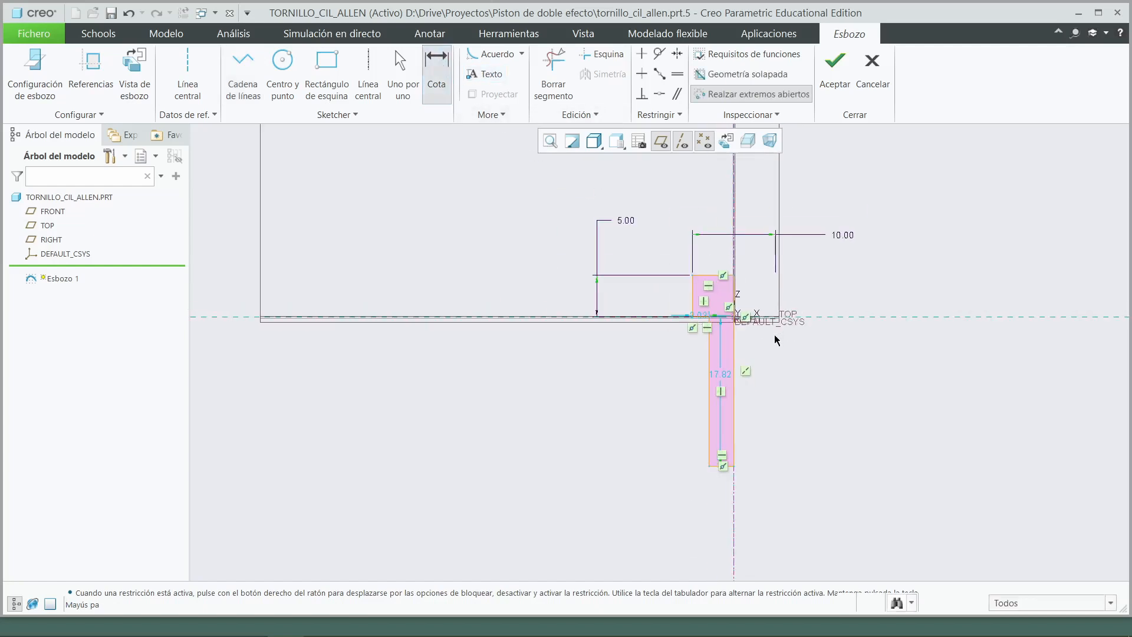
left_click(709, 439)
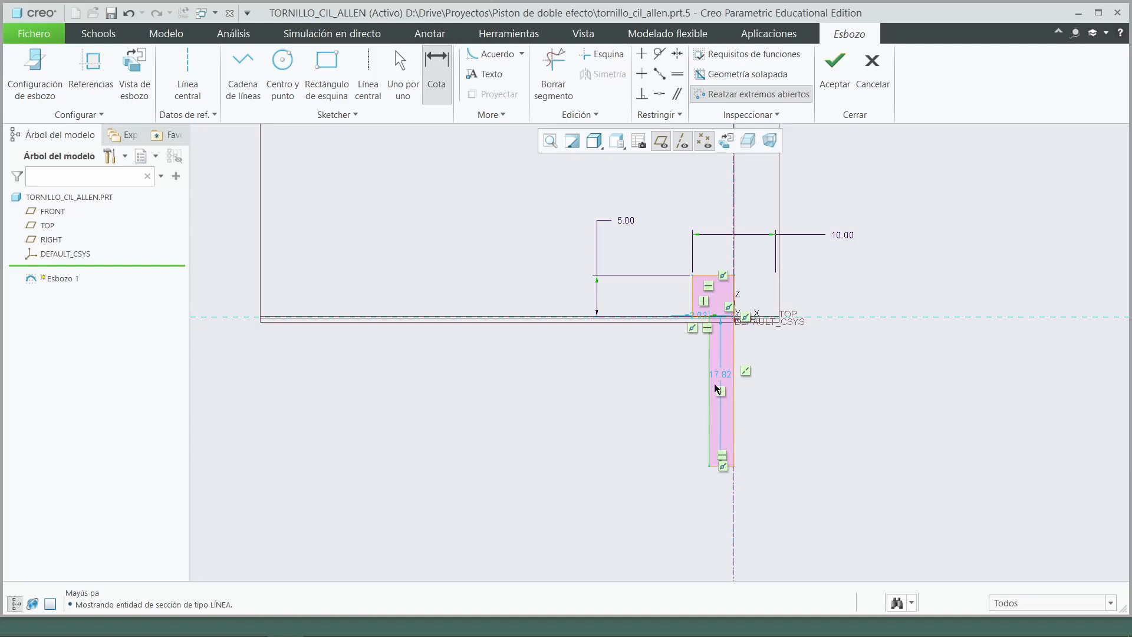
left_click(734, 494)
left_click(710, 447)
middle_click(768, 482)
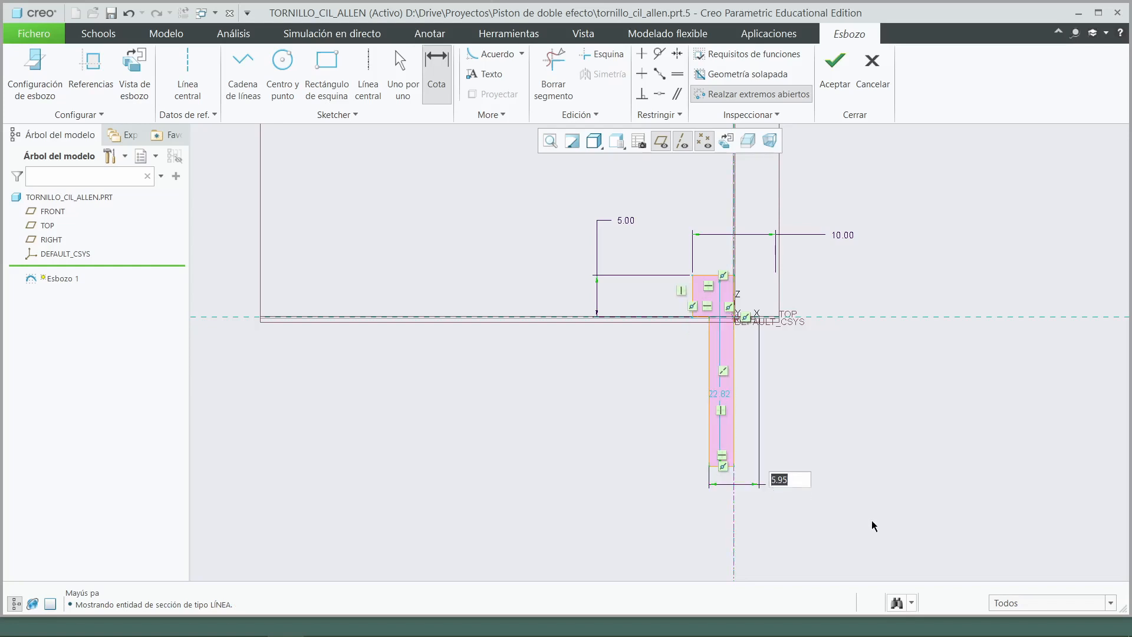
type("6")
key("Return")
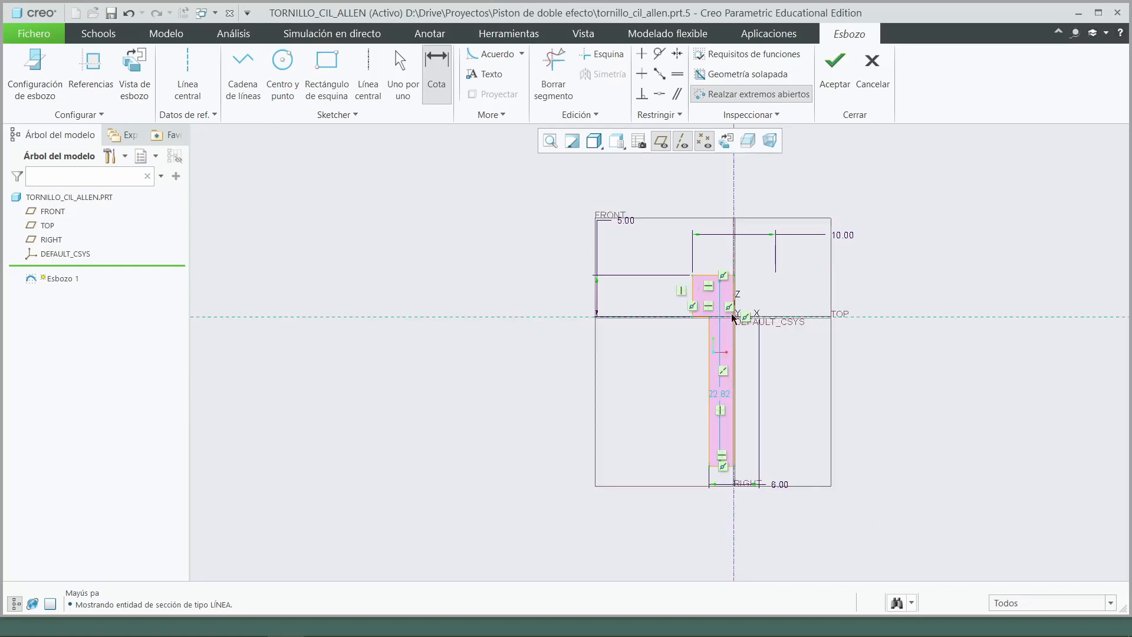
Dimension the shank's length below the head and set it to 40
scroll(737, 307, "up", 1)
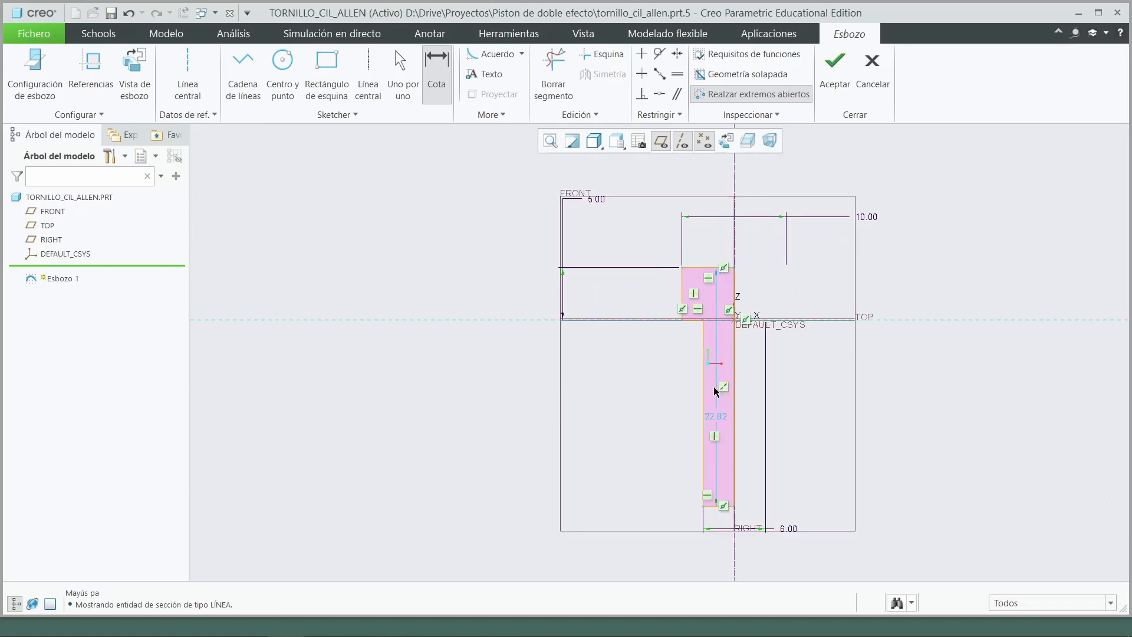
left_click(705, 388)
middle_click(594, 389)
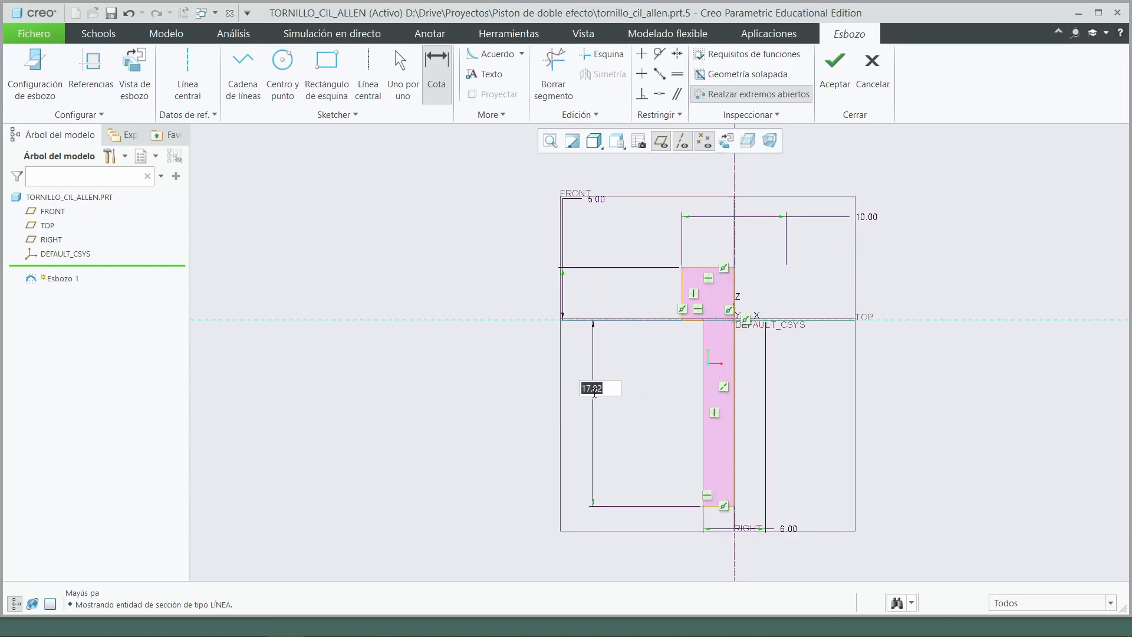
type("40")
key("Return")
Move the head's height and diameter dimensions closer to the screw profile
left_click(550, 140)
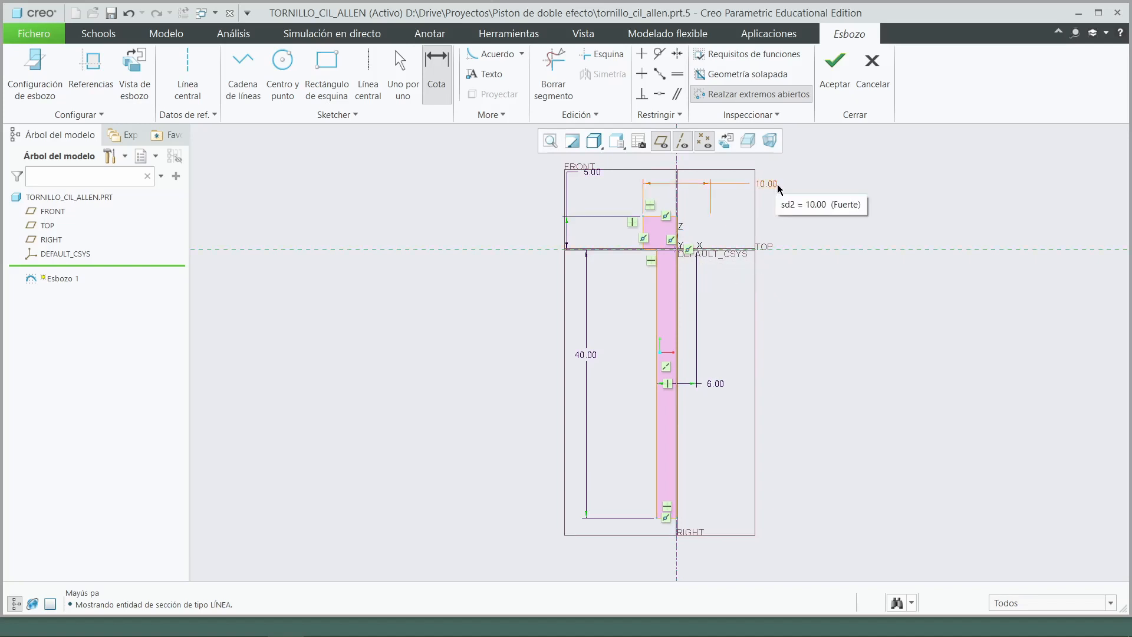
middle_click(589, 173)
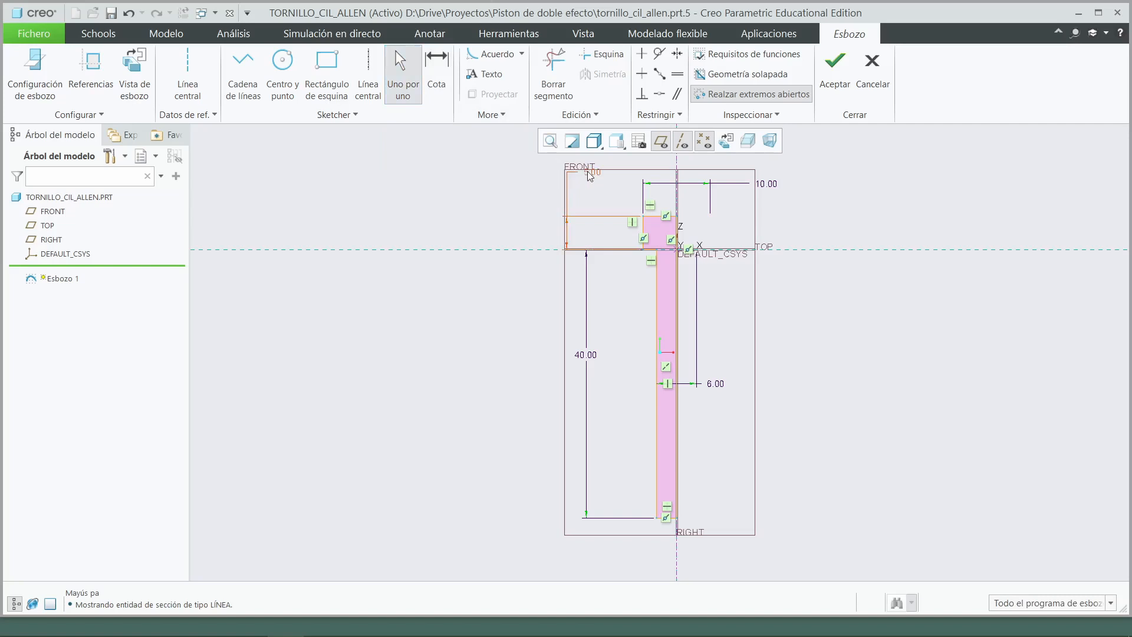
left_click_drag(592, 171, 613, 197)
left_click_drag(767, 184, 774, 192)
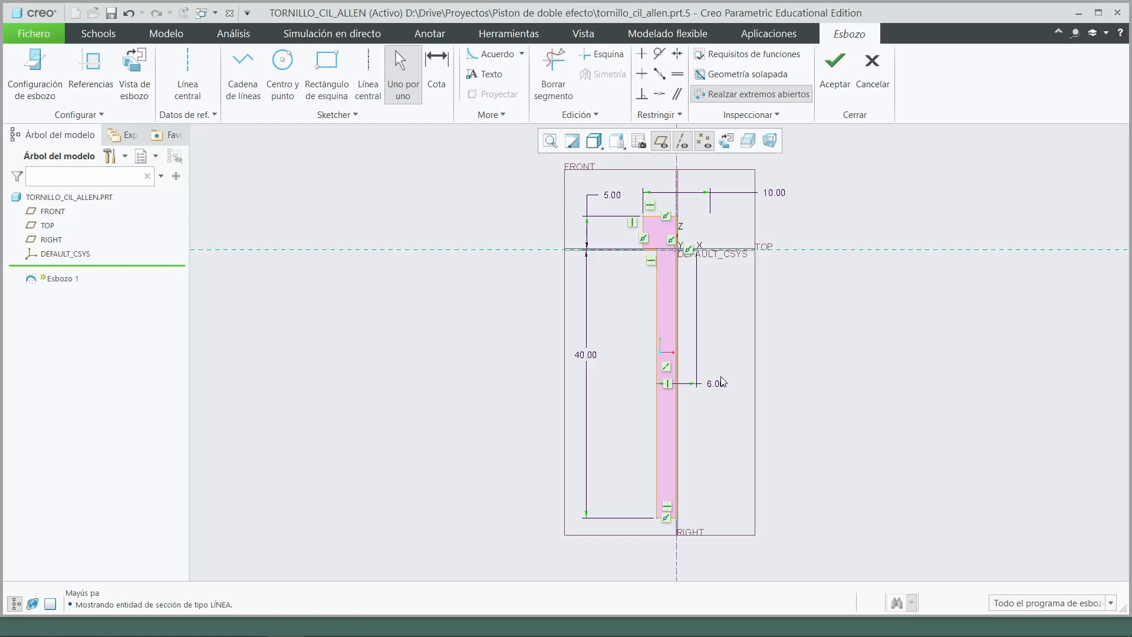
Finish the profile sketch and revolve it 360° about its internal centerline as a solid
left_click(828, 63)
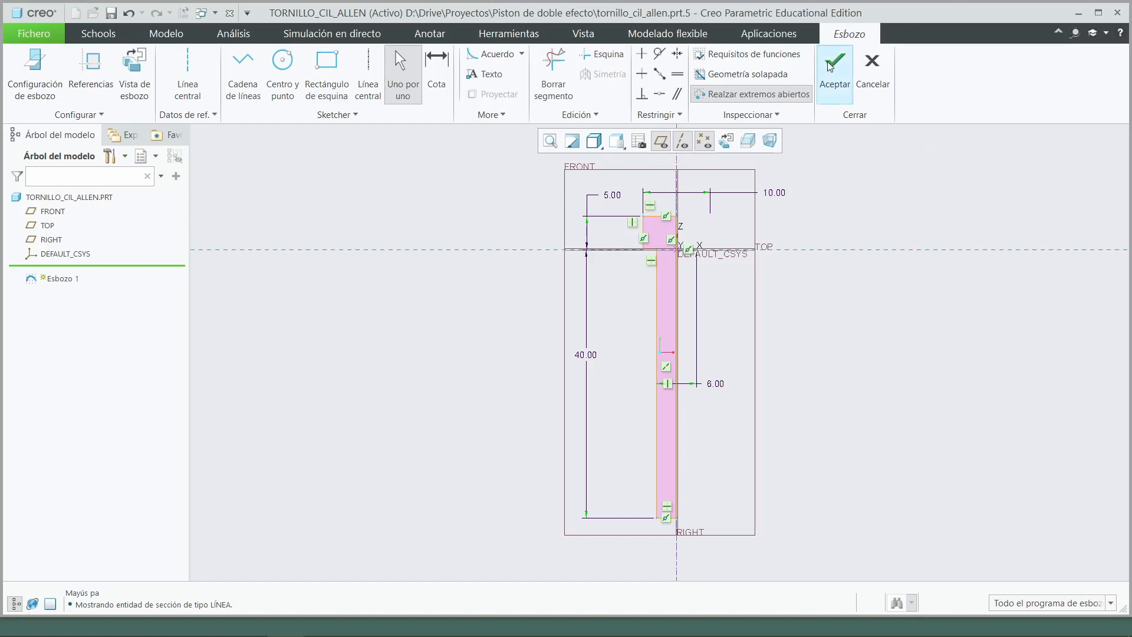
left_click(470, 55)
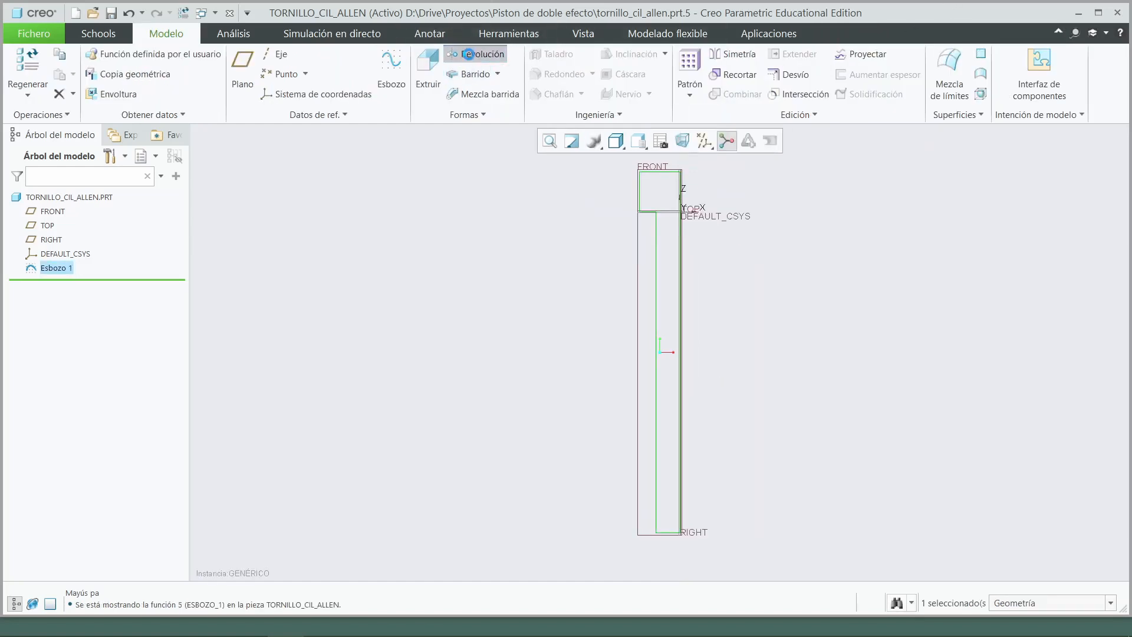
key("ctrl+d")
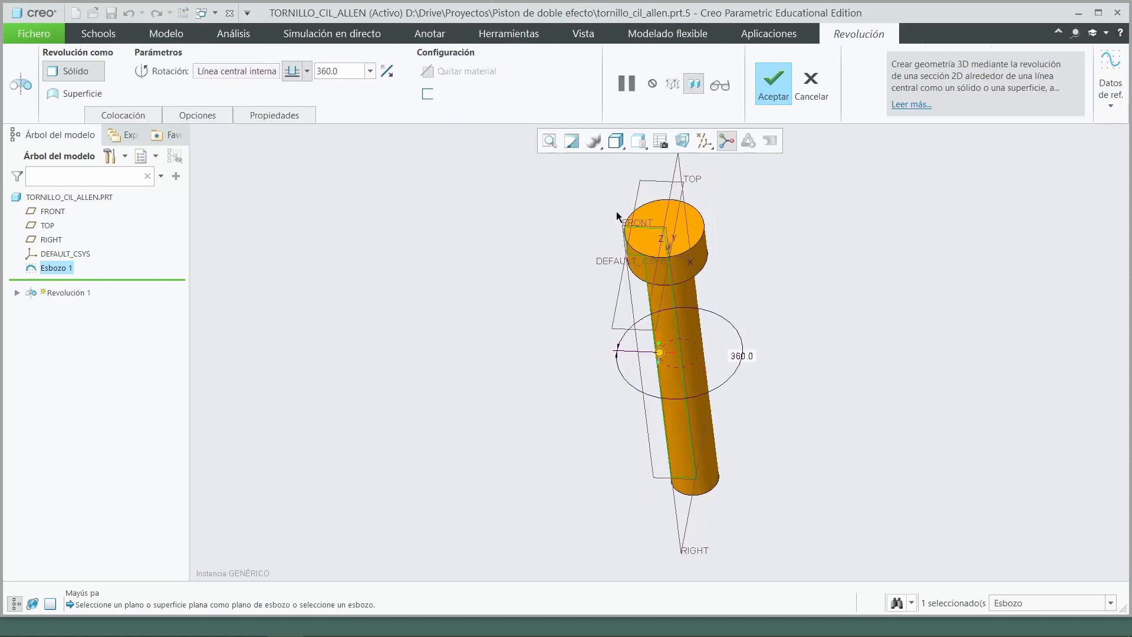
left_click(784, 80)
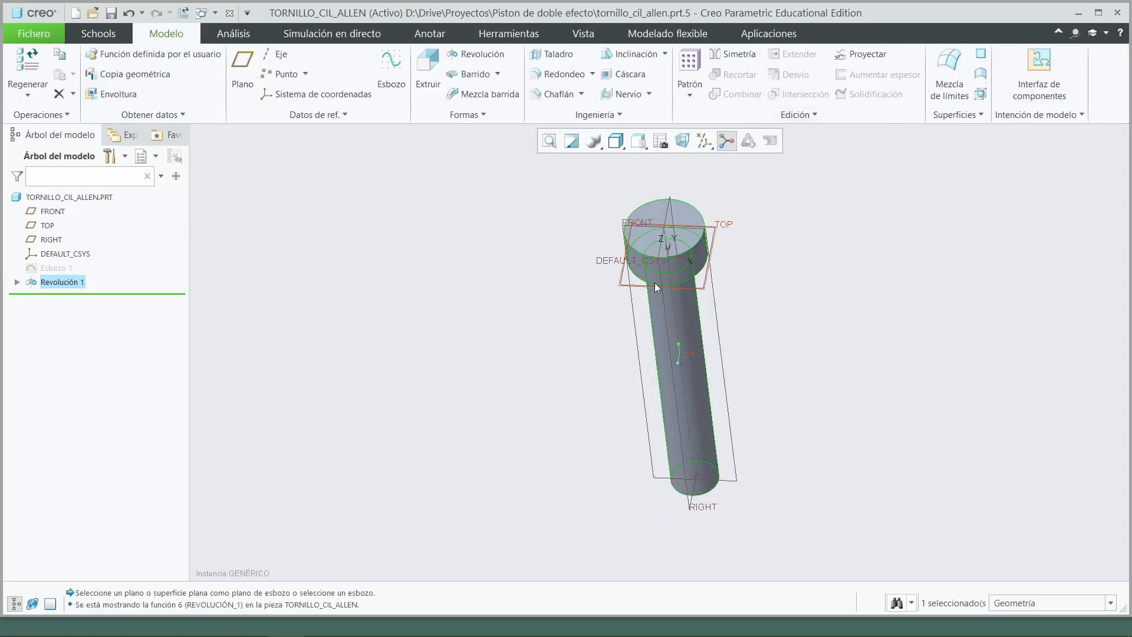
Start a sketch on the top face of the screw head and open the palette of predefined sketch shapes
mouse_move(649, 254)
middle_mouse_down()
mouse_move(646, 298)
mouse_move(666, 312)
mouse_move(677, 284)
mouse_move(652, 292)
mouse_move(645, 277)
middle_mouse_up()
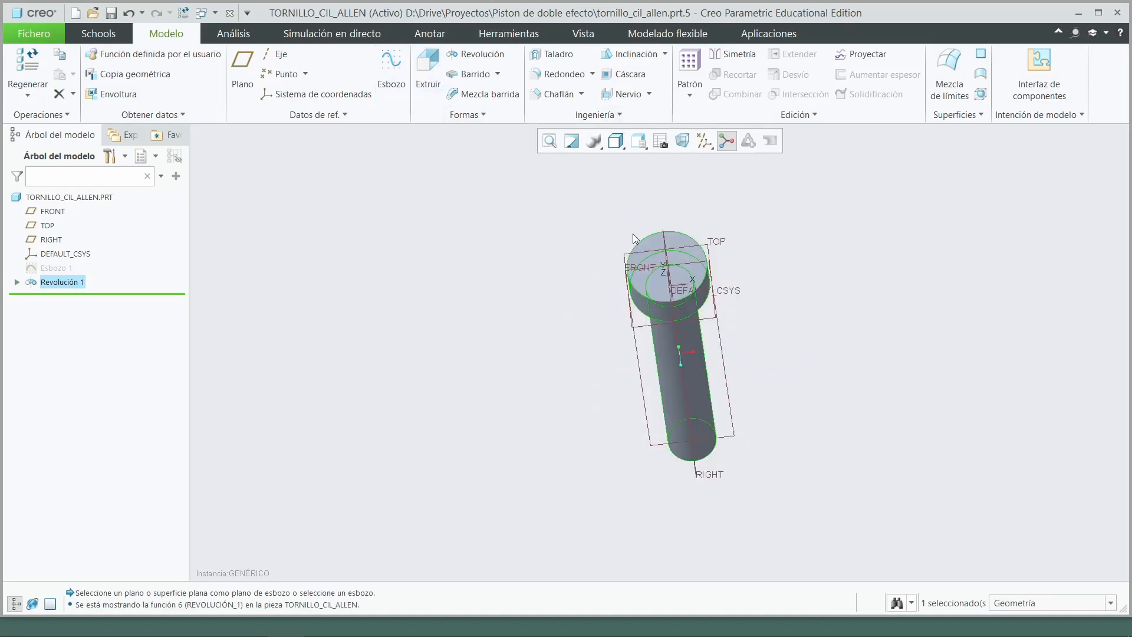
left_click(678, 239)
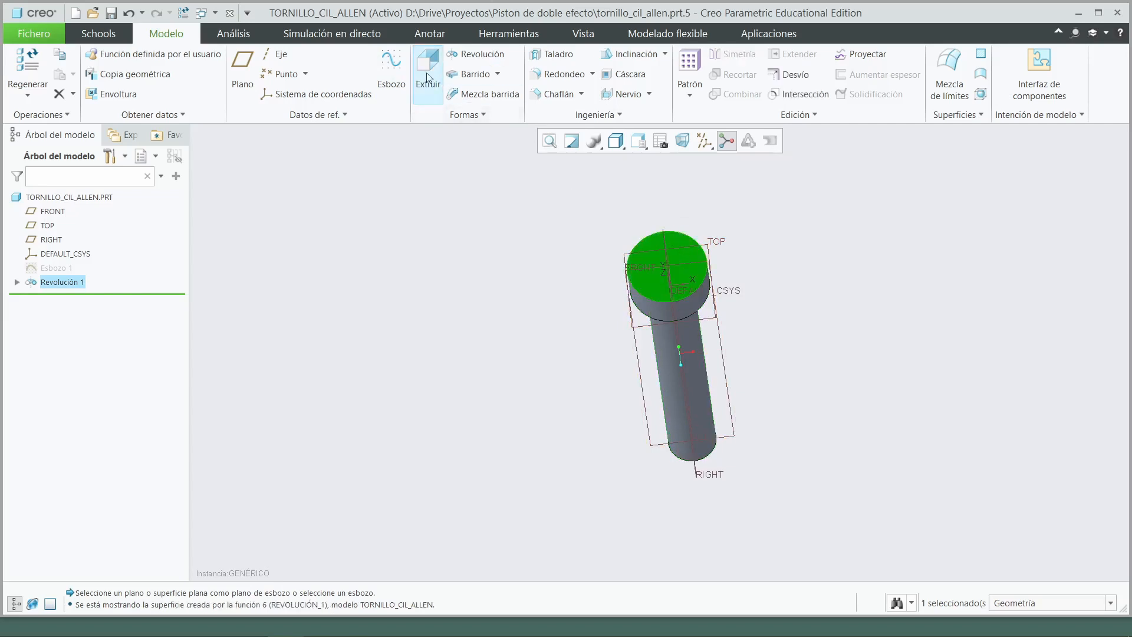
left_click(391, 71)
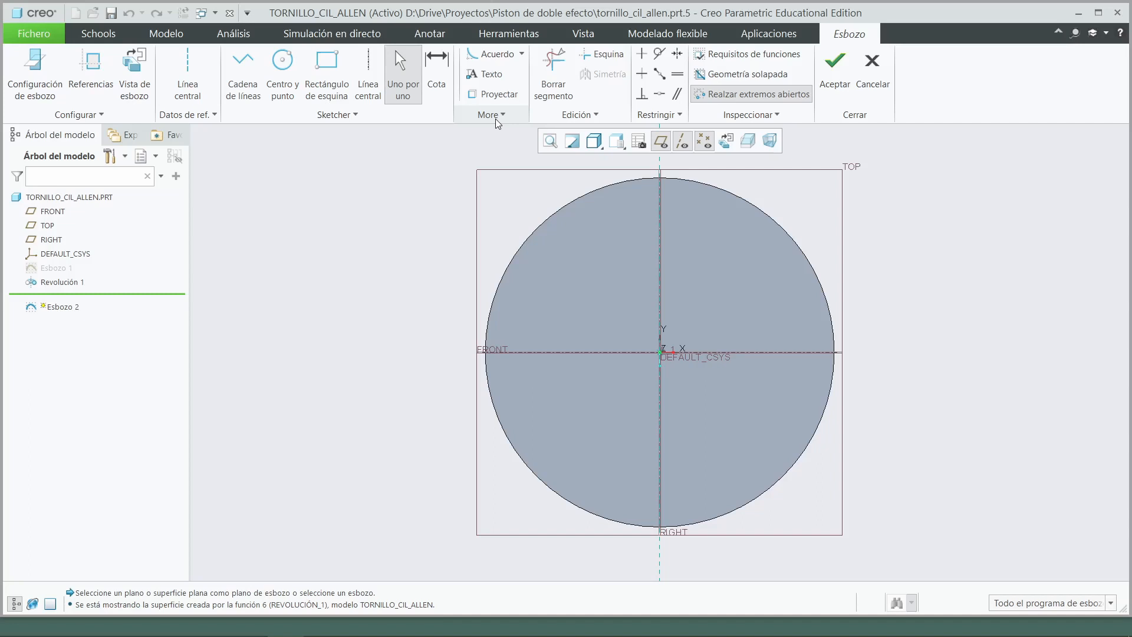
left_click(496, 119)
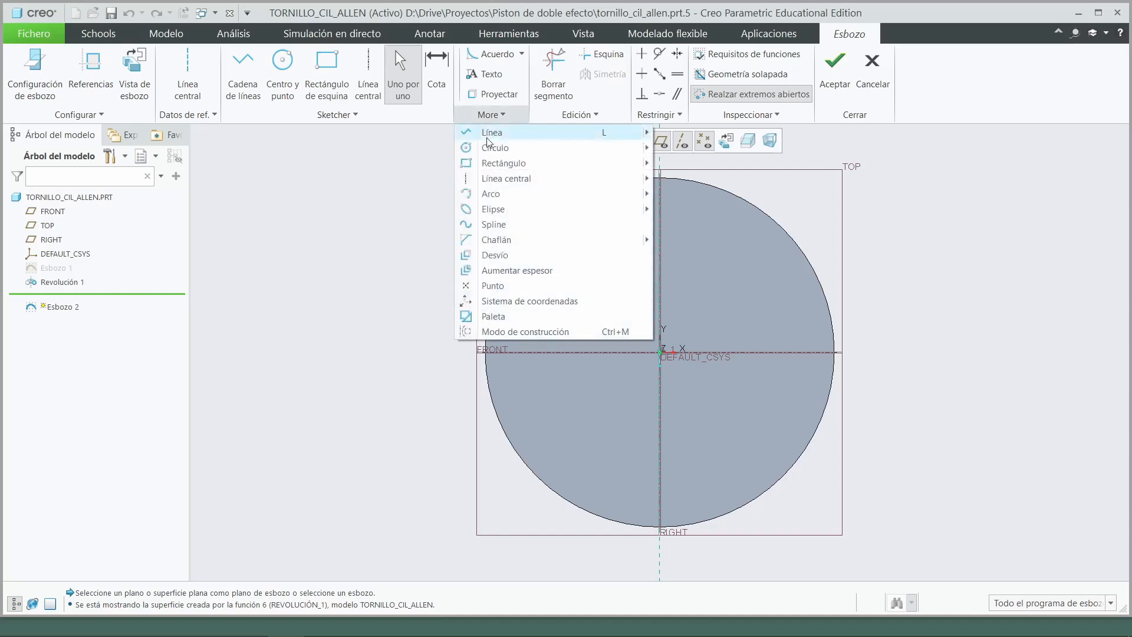
left_click(495, 317)
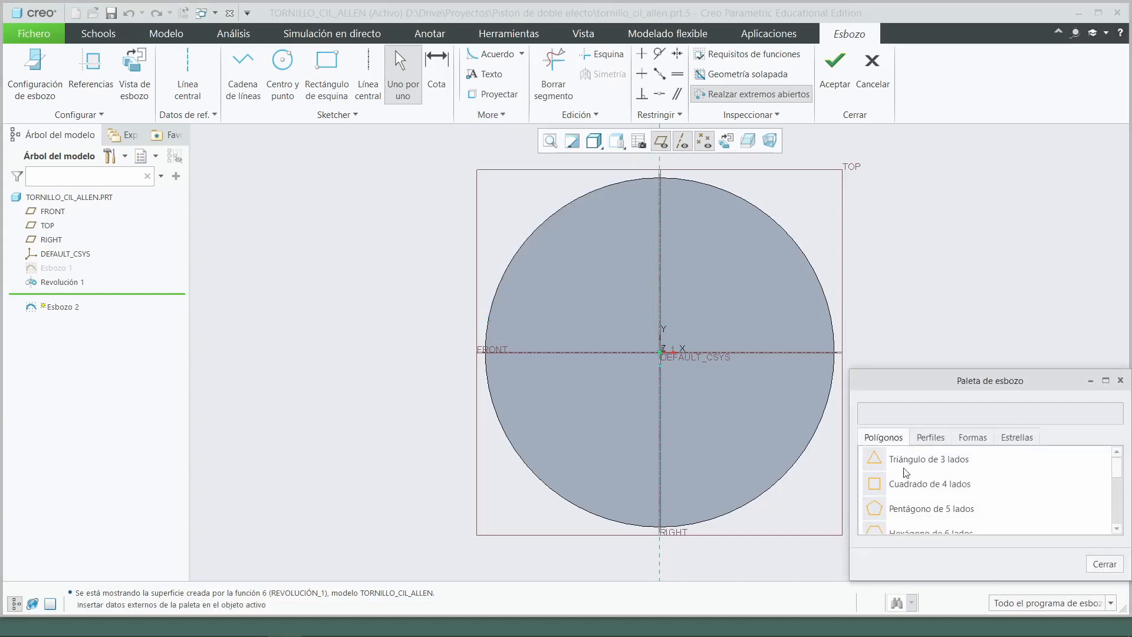
Browse the sketch palette's polygon, profile, shape and star categories for available predefined sections
left_click(934, 443)
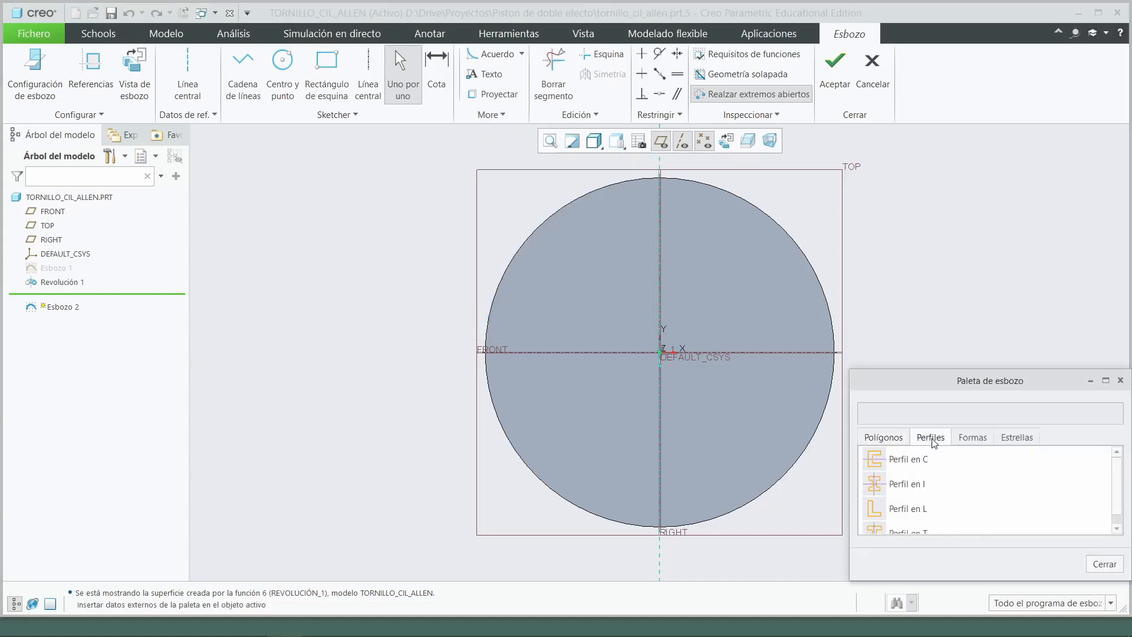
scroll(952, 469, "down", 2)
left_click_drag(962, 394, 943, 300)
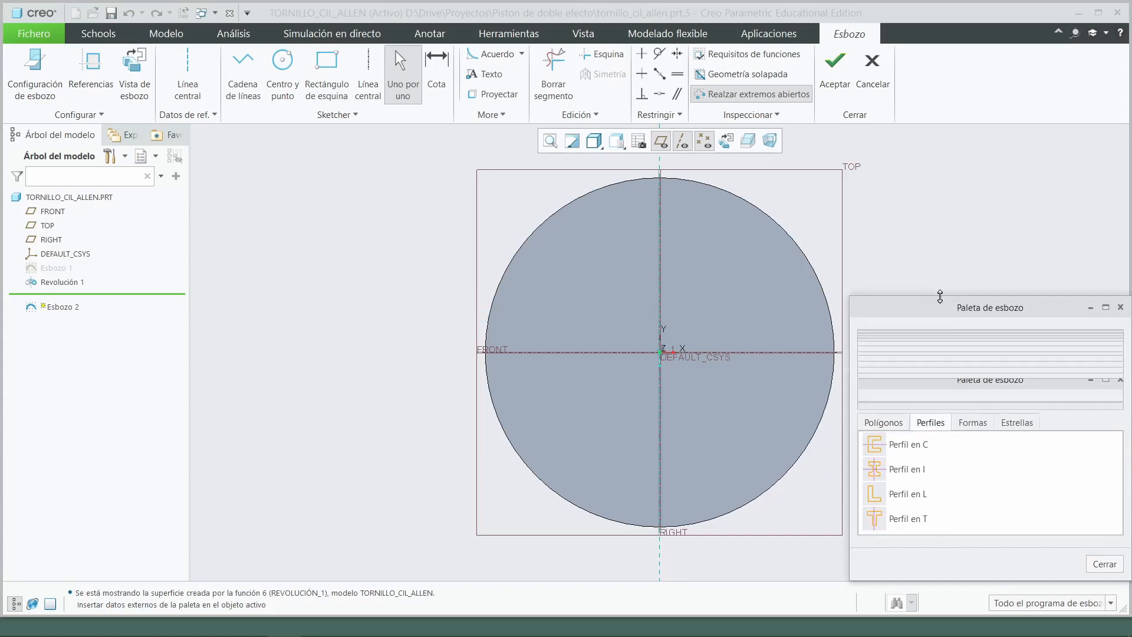
left_click(972, 422)
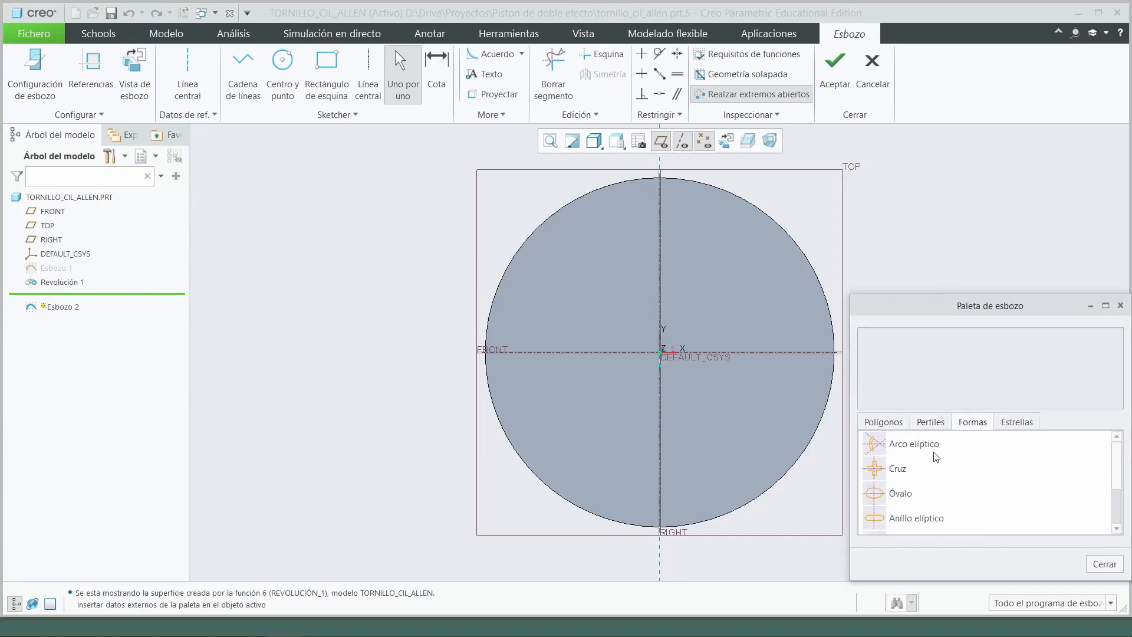
scroll(1113, 480, "down", 2)
left_click(1019, 422)
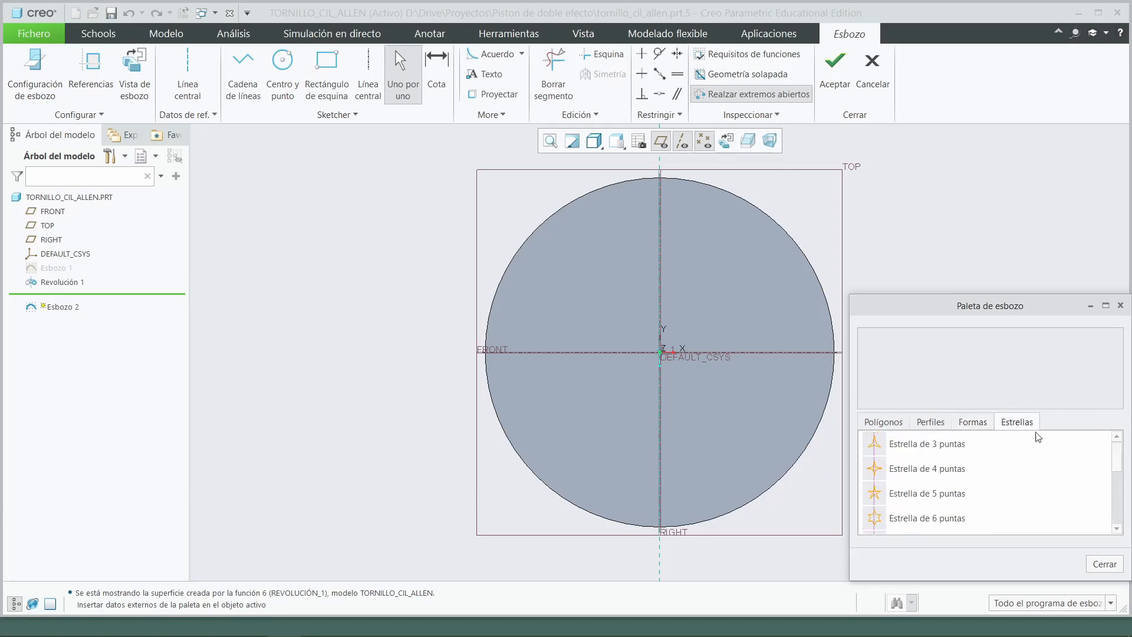
left_click_drag(1120, 461, 1110, 435)
left_click(932, 426)
left_click(882, 427)
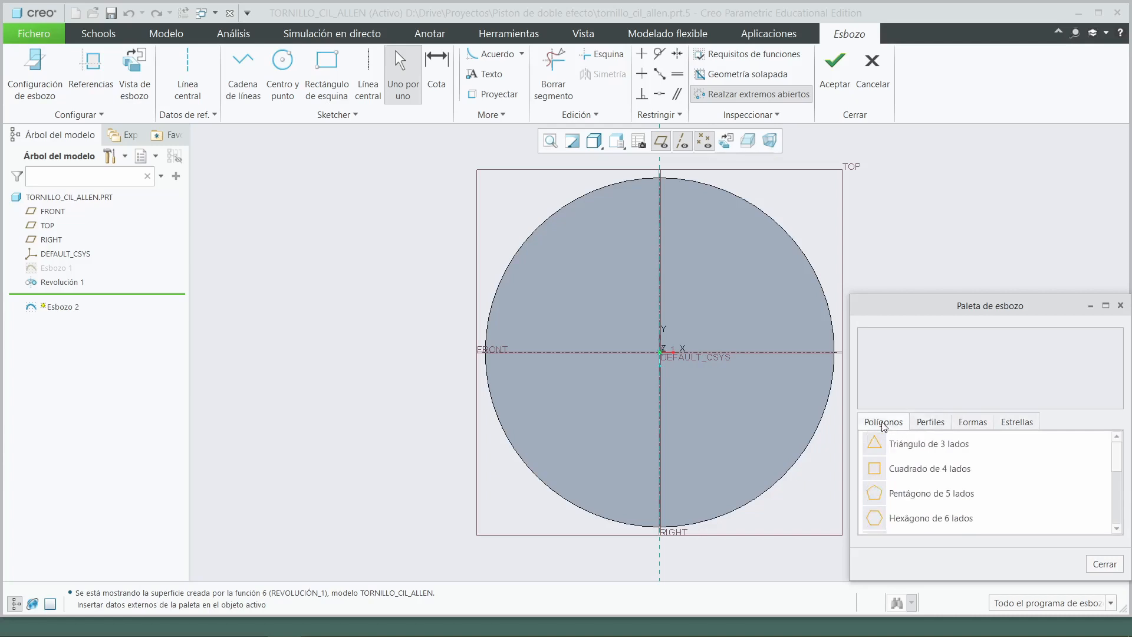
scroll(922, 474, "down", 1)
scroll(922, 474, "down", 1)
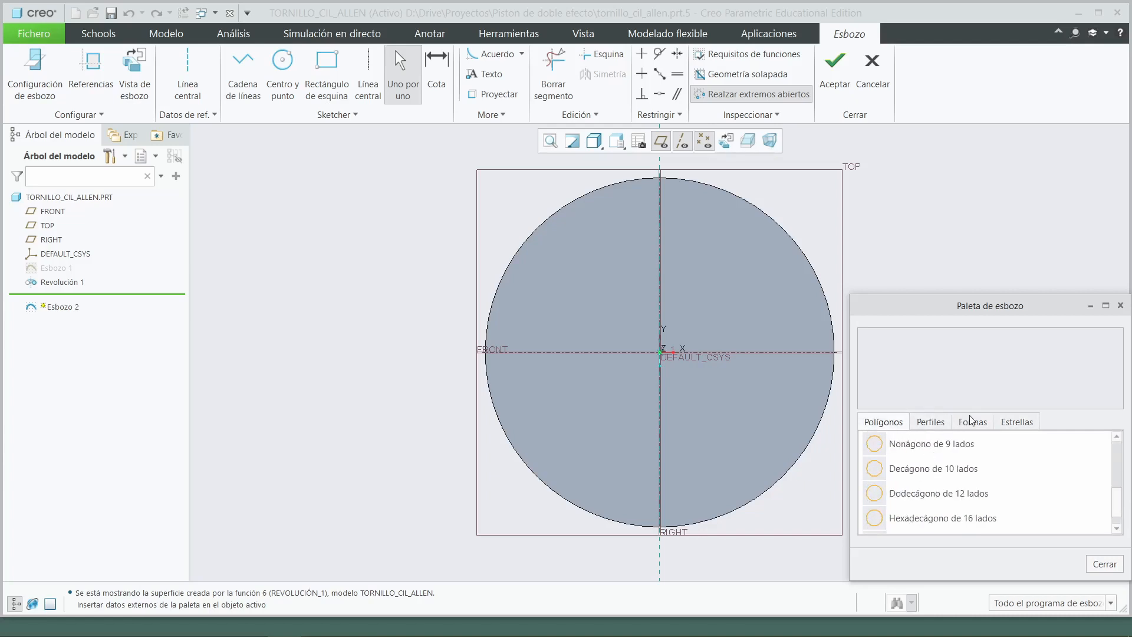
left_click(973, 422)
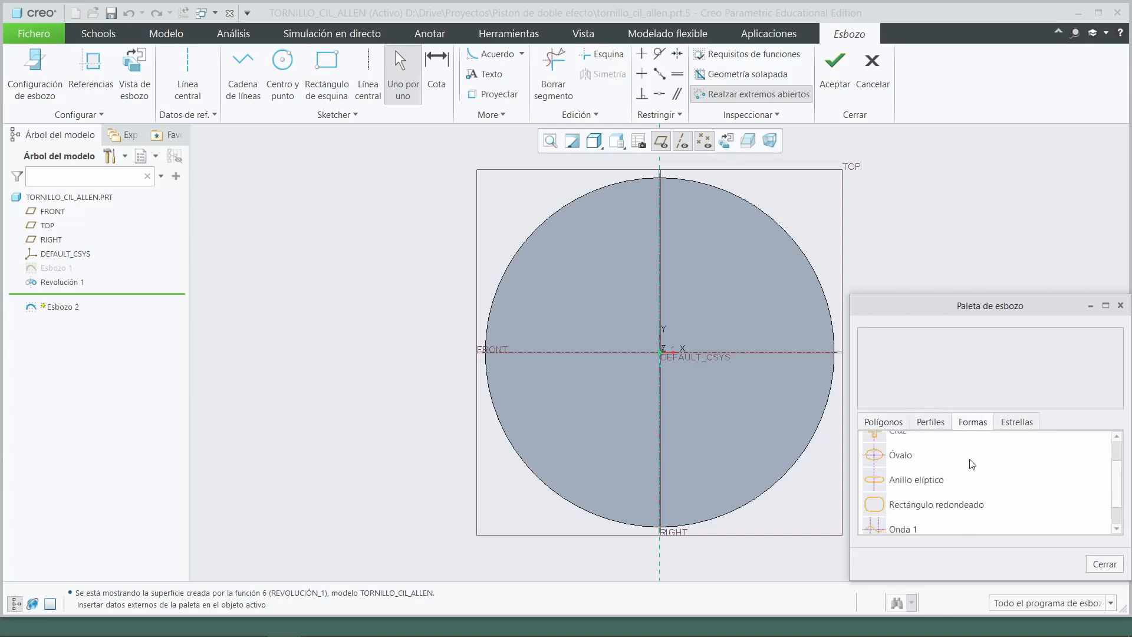
left_click(884, 422)
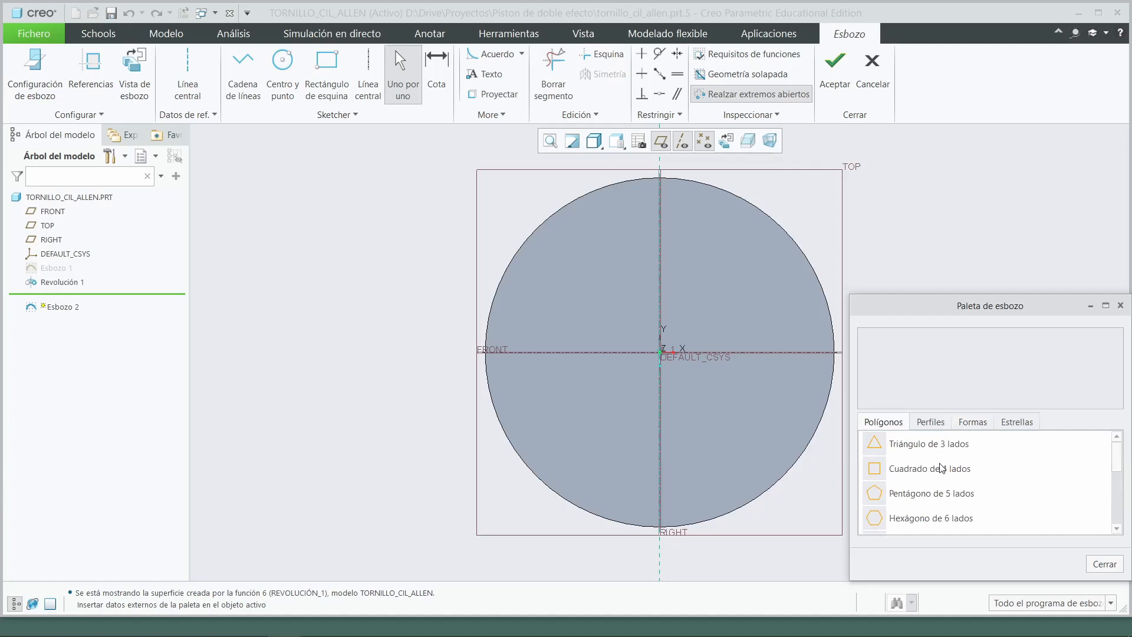
Insert the six-sided hexagon from the palette beside the screw head, with sides about 1.30 long
left_click(939, 518)
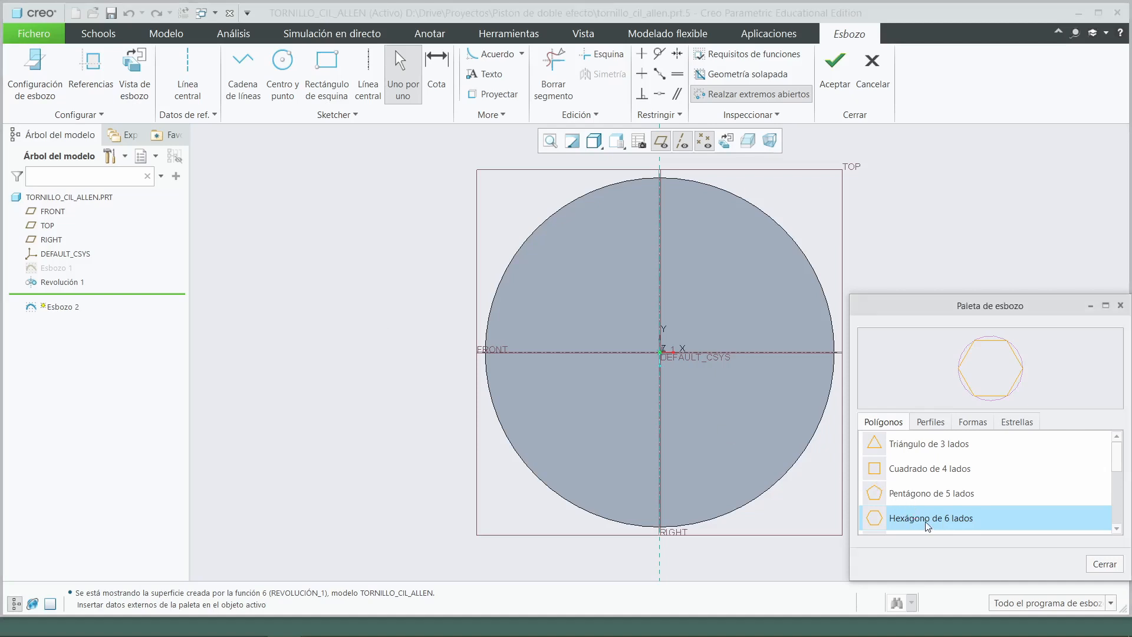
left_click_drag(927, 525, 396, 384)
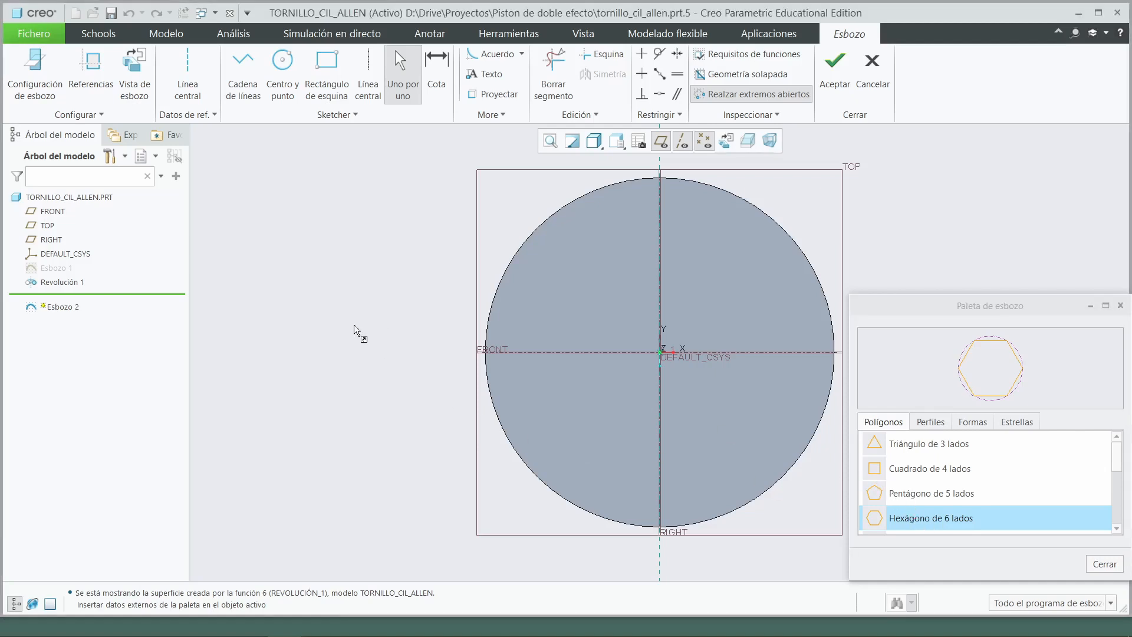
left_click_drag(354, 324, 353, 325)
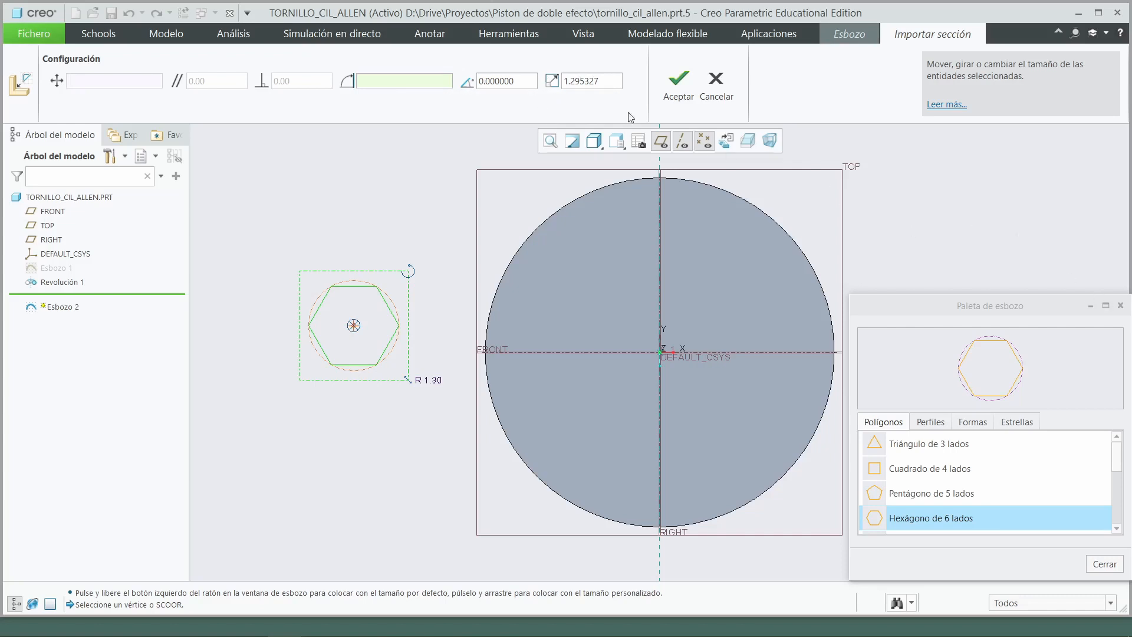
left_click(1120, 304)
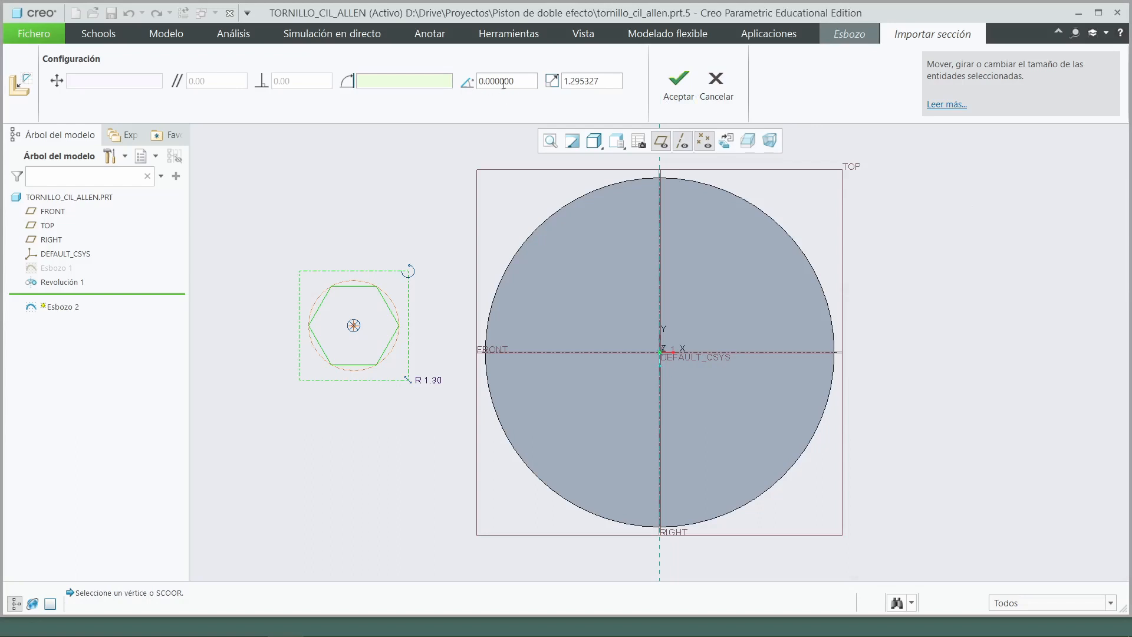
left_click(678, 87)
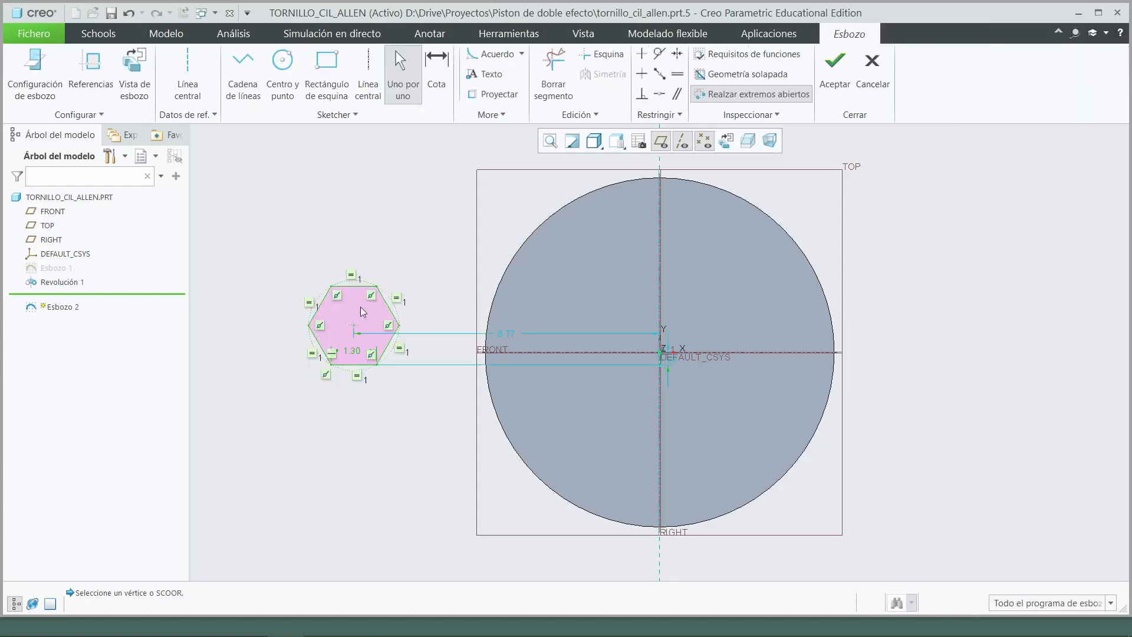
Dimension the hexagon across its horizontal flats, delete the conflicting 1.30 side dimension, and set the across-flats distance to 4
scroll(346, 364, "up", 1)
scroll(345, 364, "up", 2)
scroll(348, 362, "down", 3)
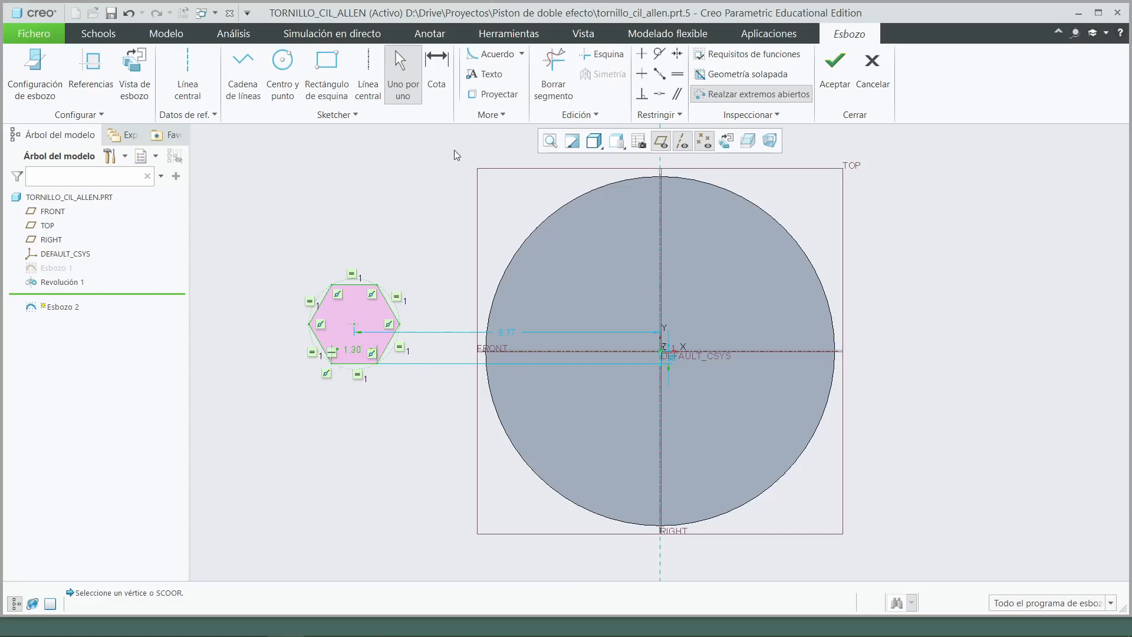
left_click(439, 77)
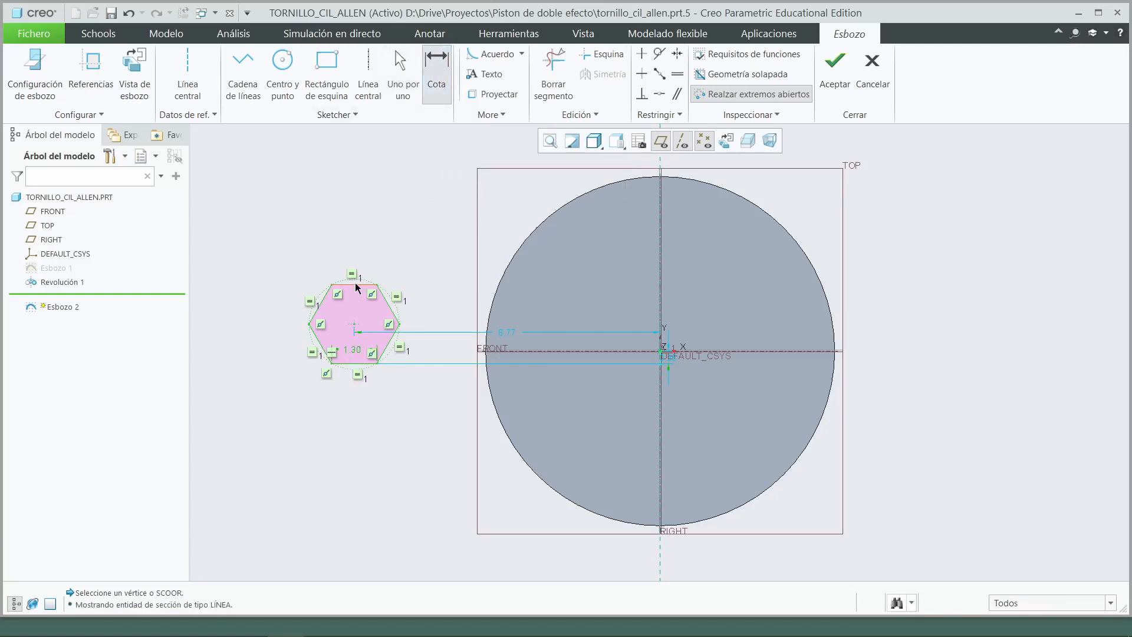
middle_click(236, 312)
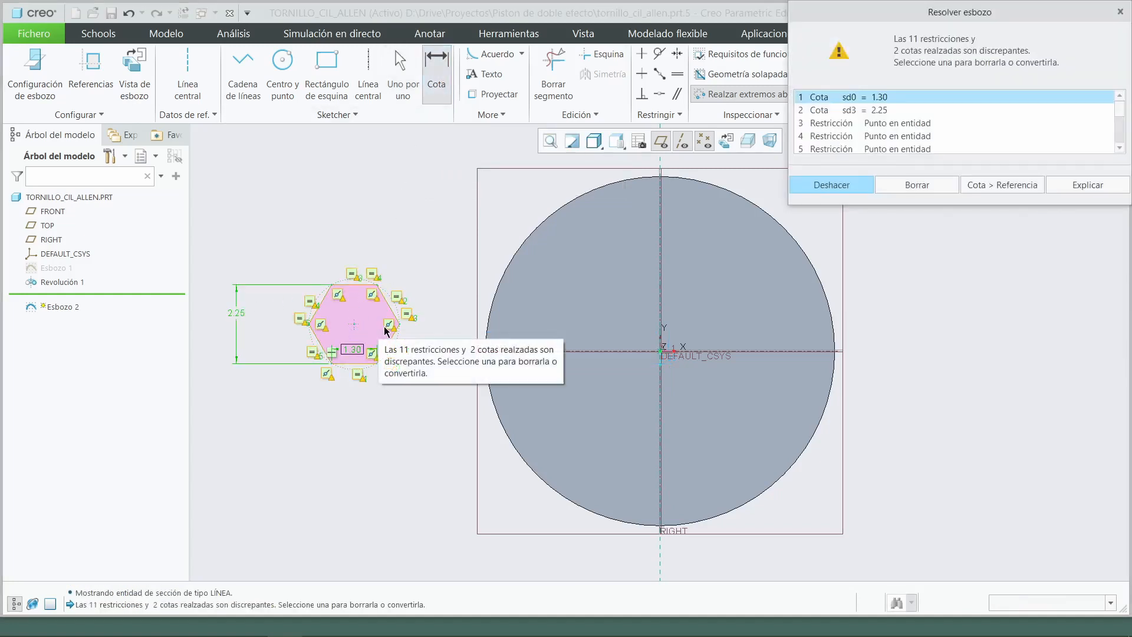
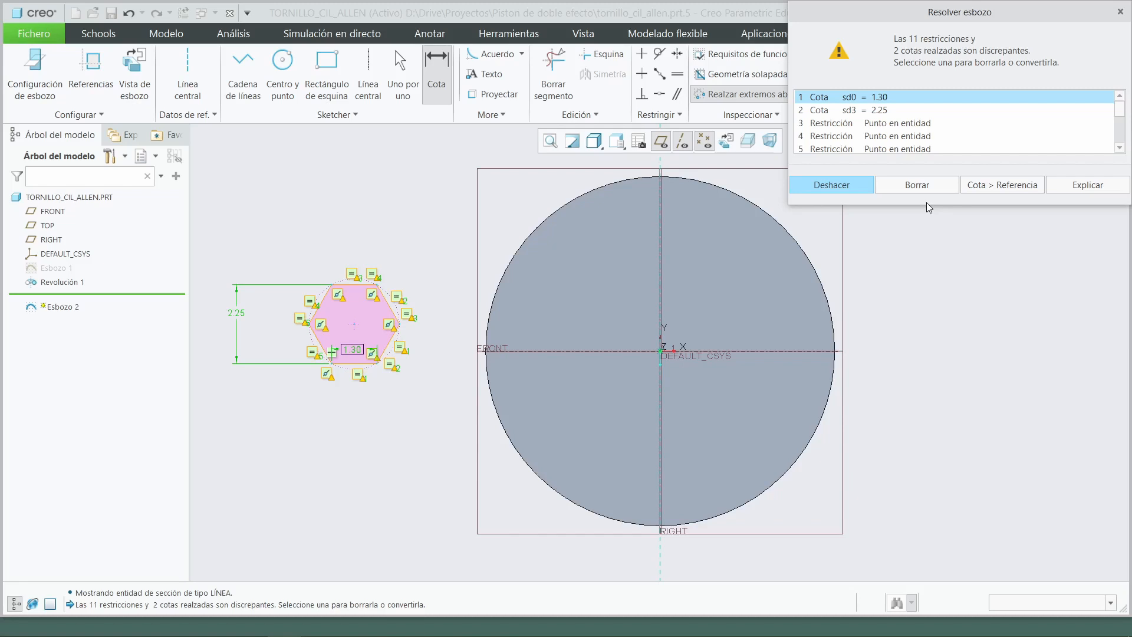
left_click(912, 125)
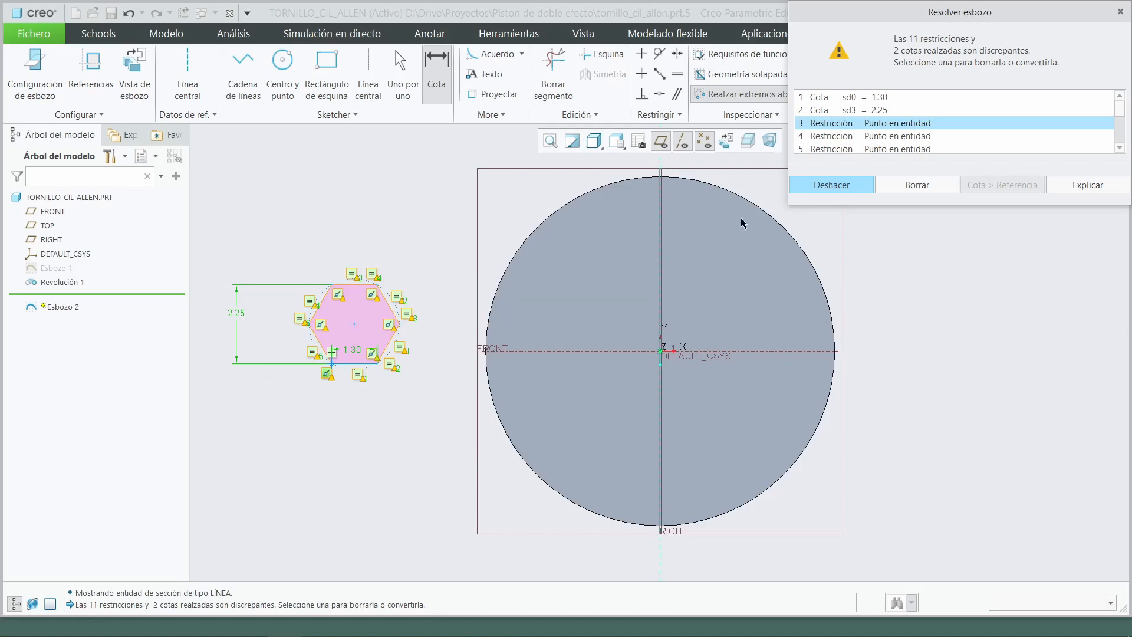
left_click(894, 99)
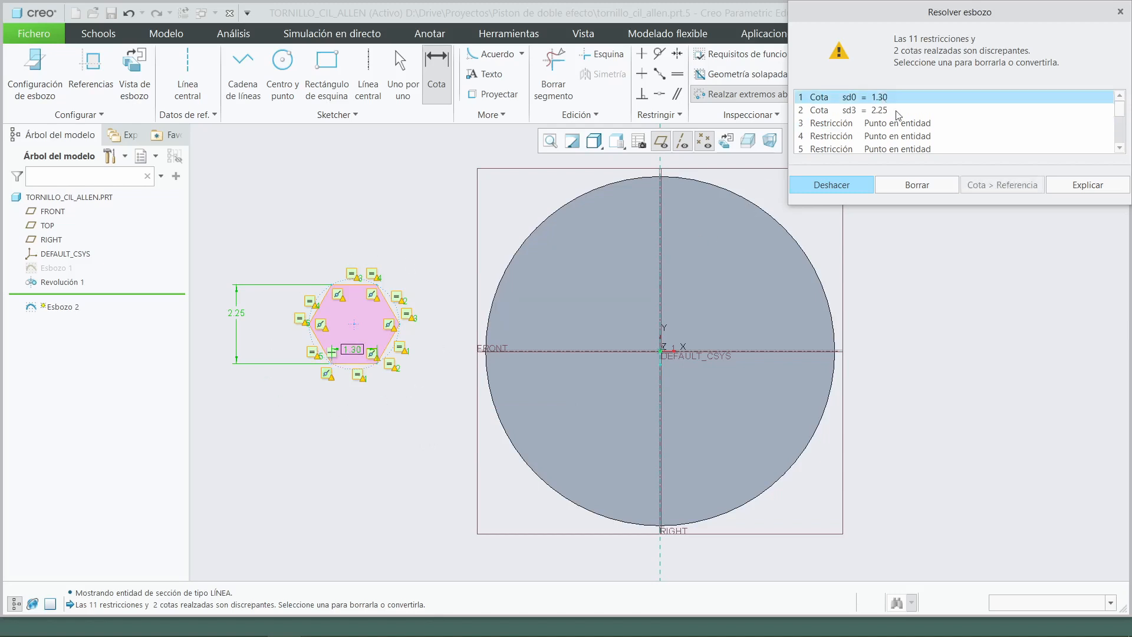
left_click(915, 185)
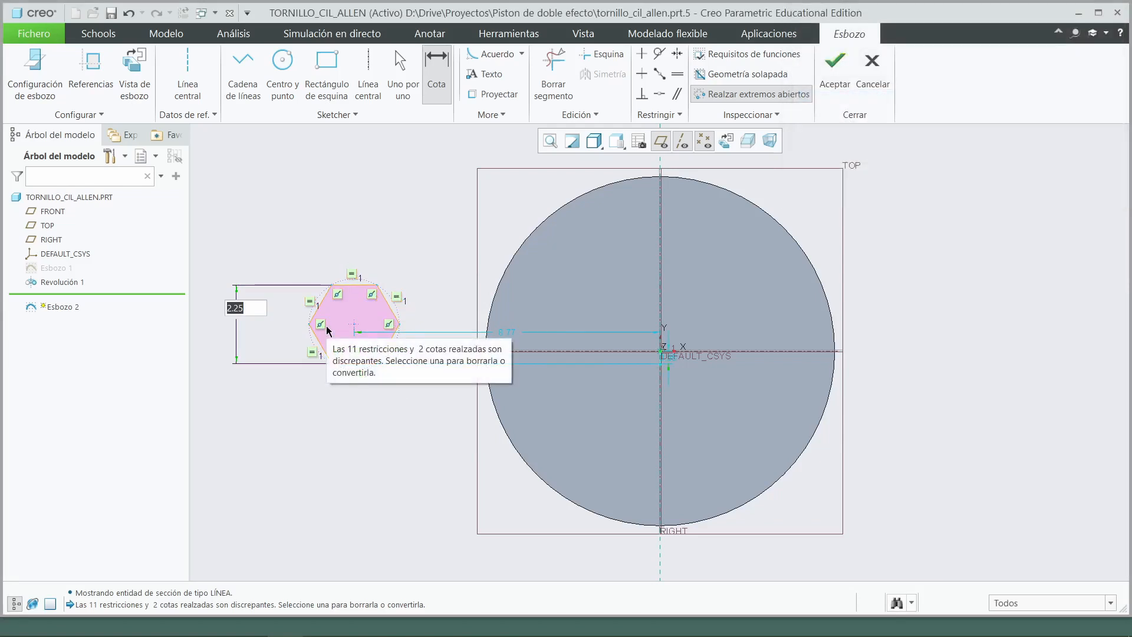
type("4")
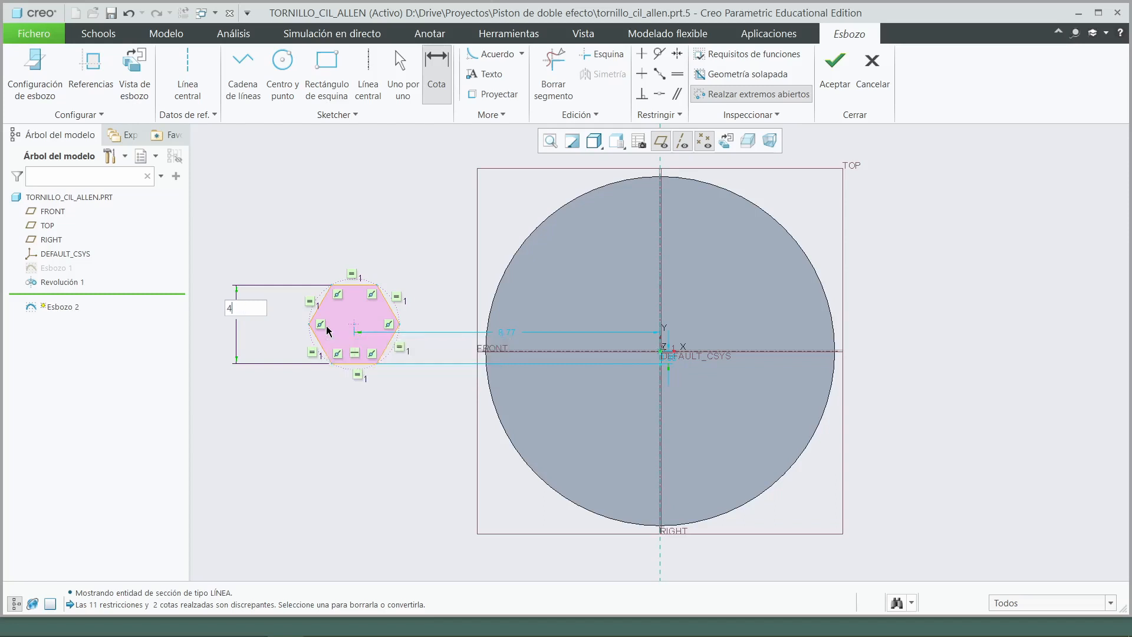
key("Return")
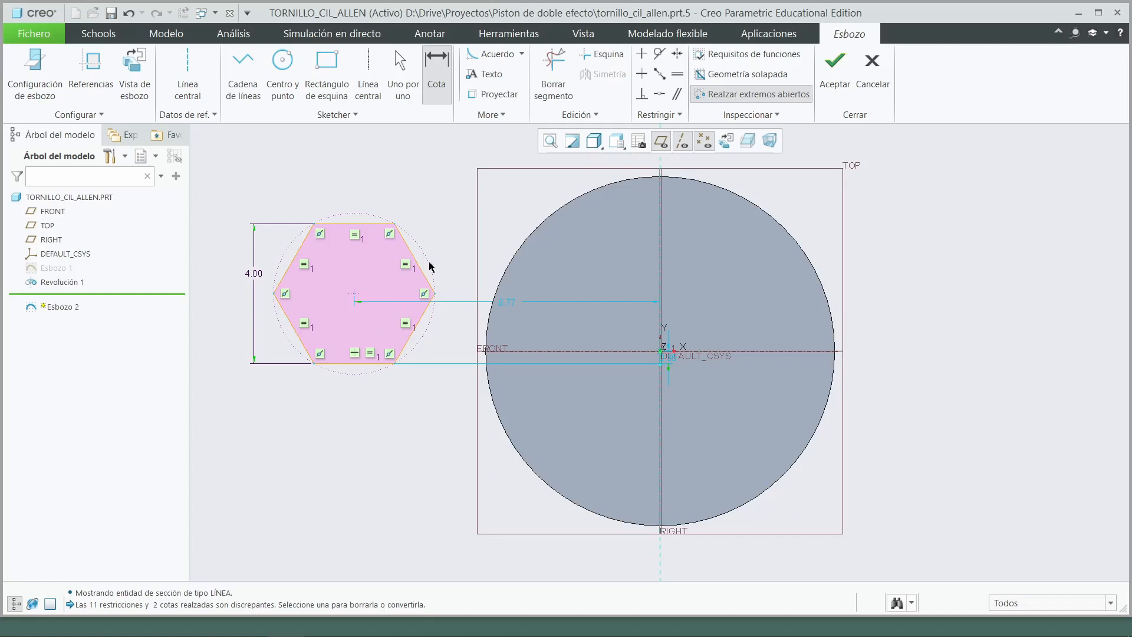
Make the hexagon's center coincident with the vertical and horizontal references to center it on the screw head
left_click(659, 94)
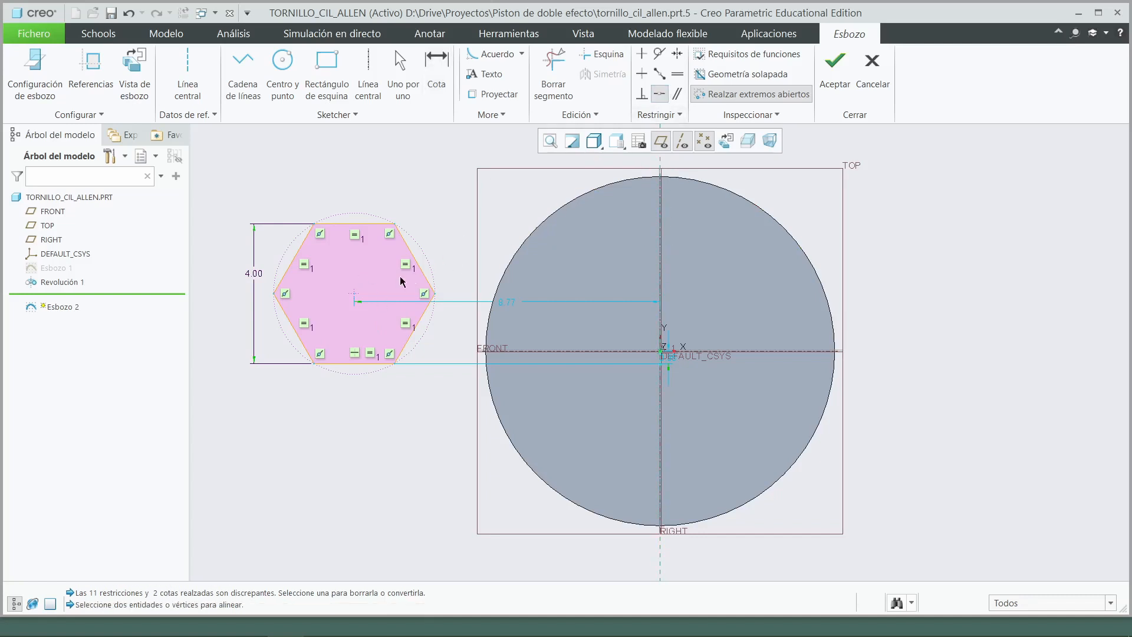
left_click(354, 296)
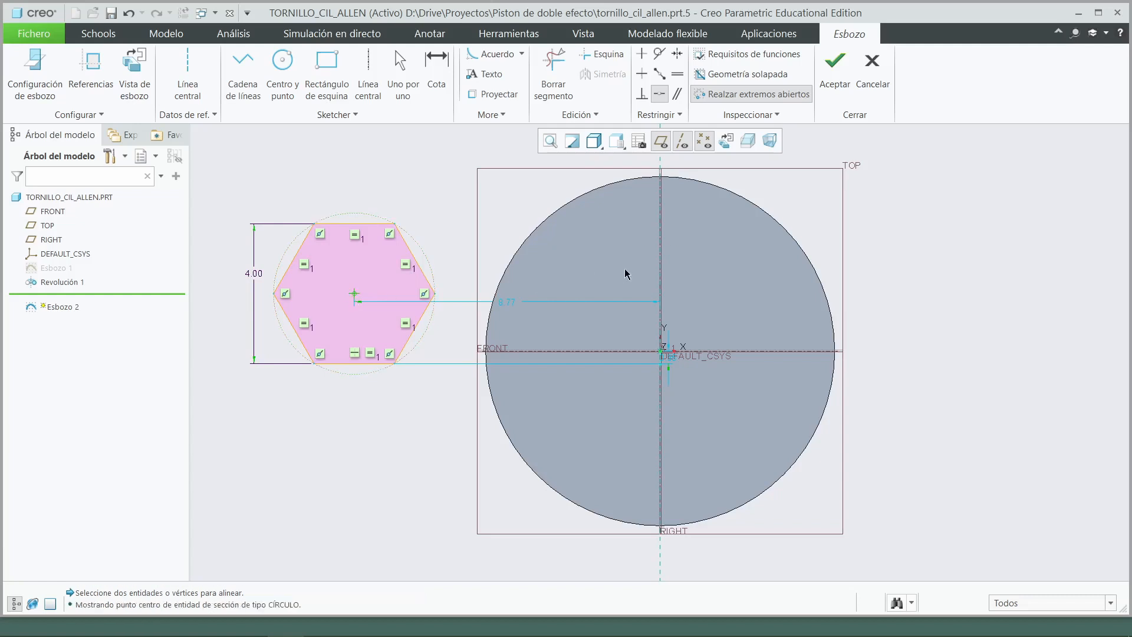
left_click(663, 267)
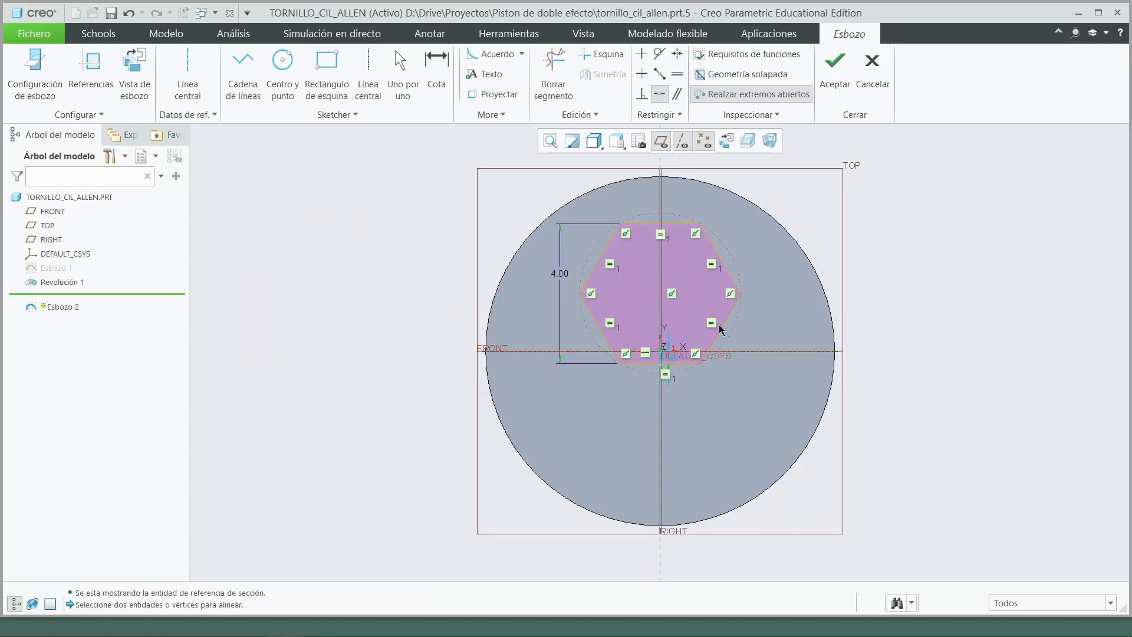
left_click(665, 295)
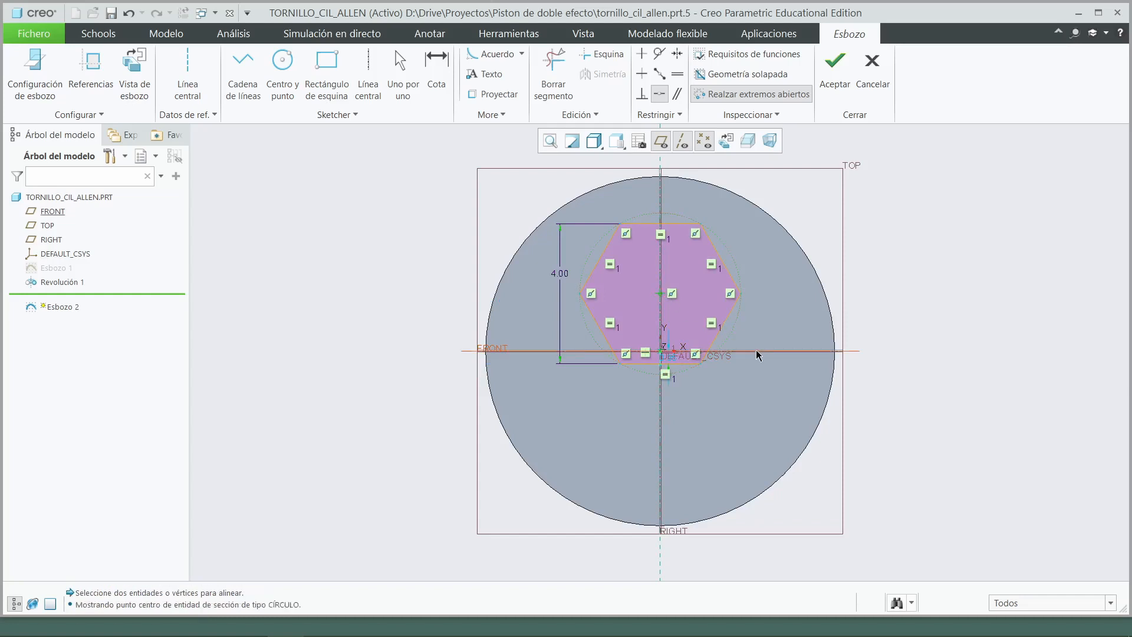
left_click(756, 353)
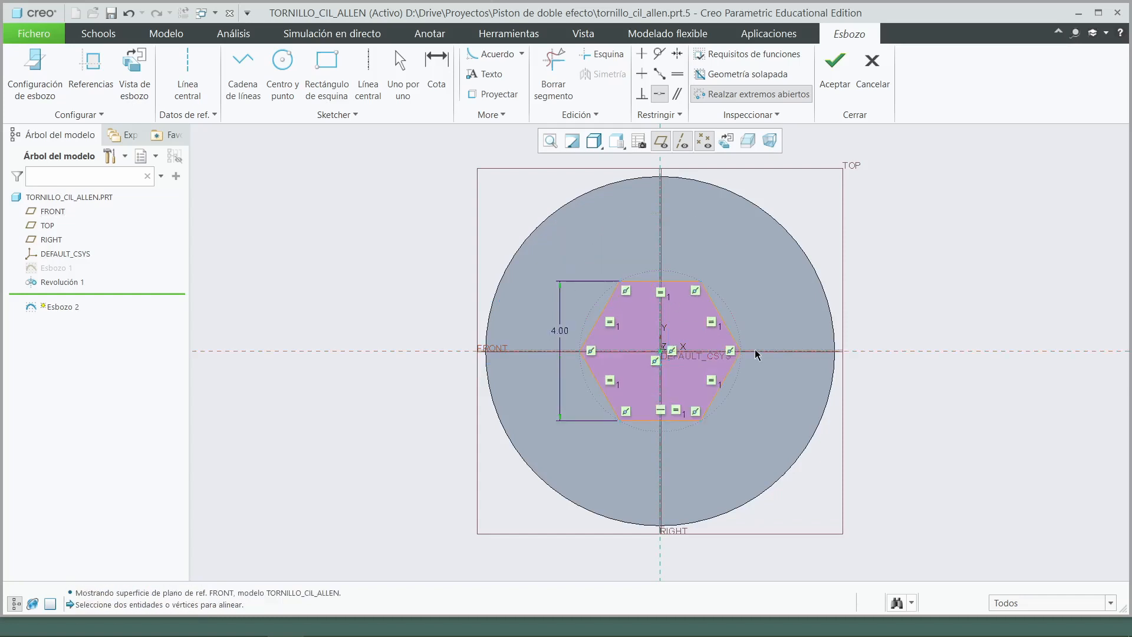
Finish the hexagon sketch and extrude it 3 mm deep into the screw head, removing material to form the socket
left_click(835, 64)
mouse_move(828, 359)
middle_mouse_down()
mouse_move(814, 318)
mouse_move(796, 318)
mouse_move(814, 318)
middle_mouse_up()
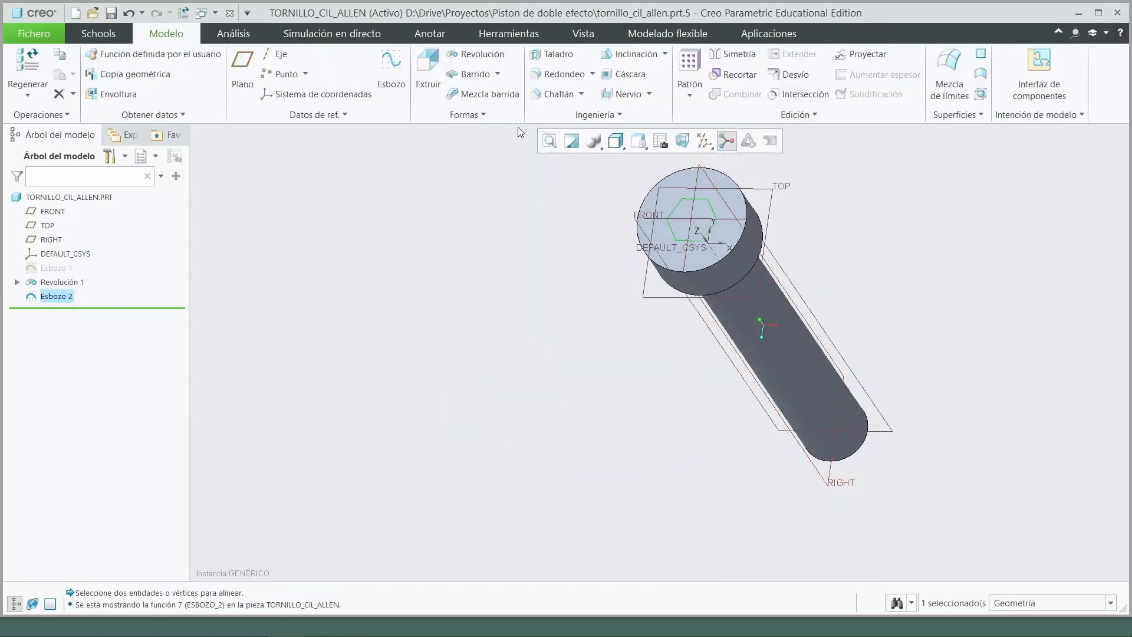
left_click(427, 67)
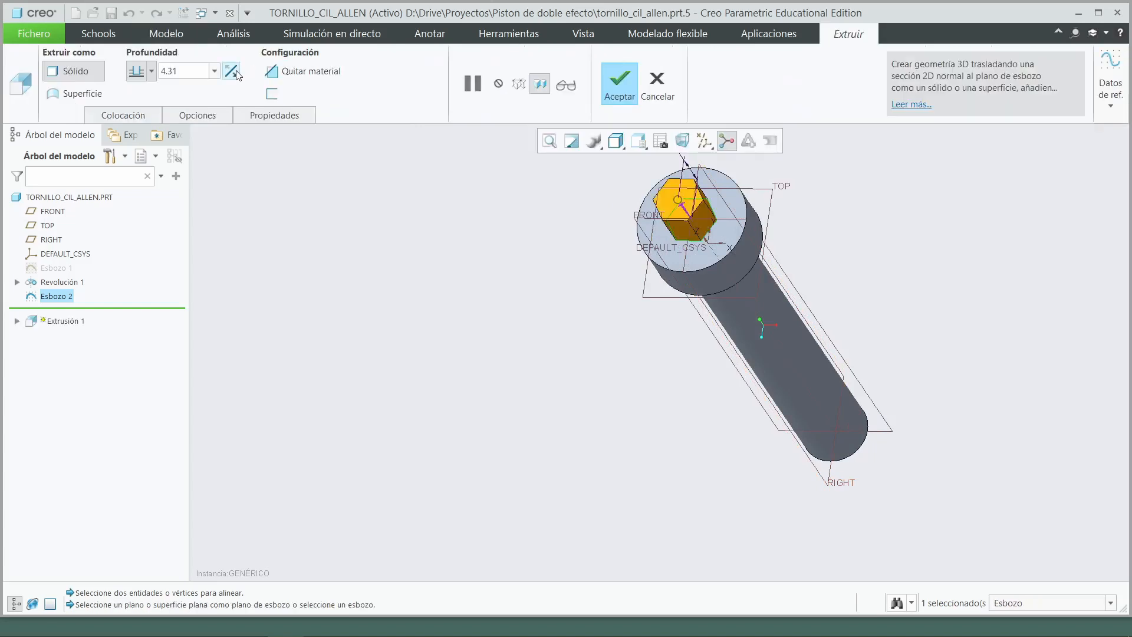
left_click(302, 71)
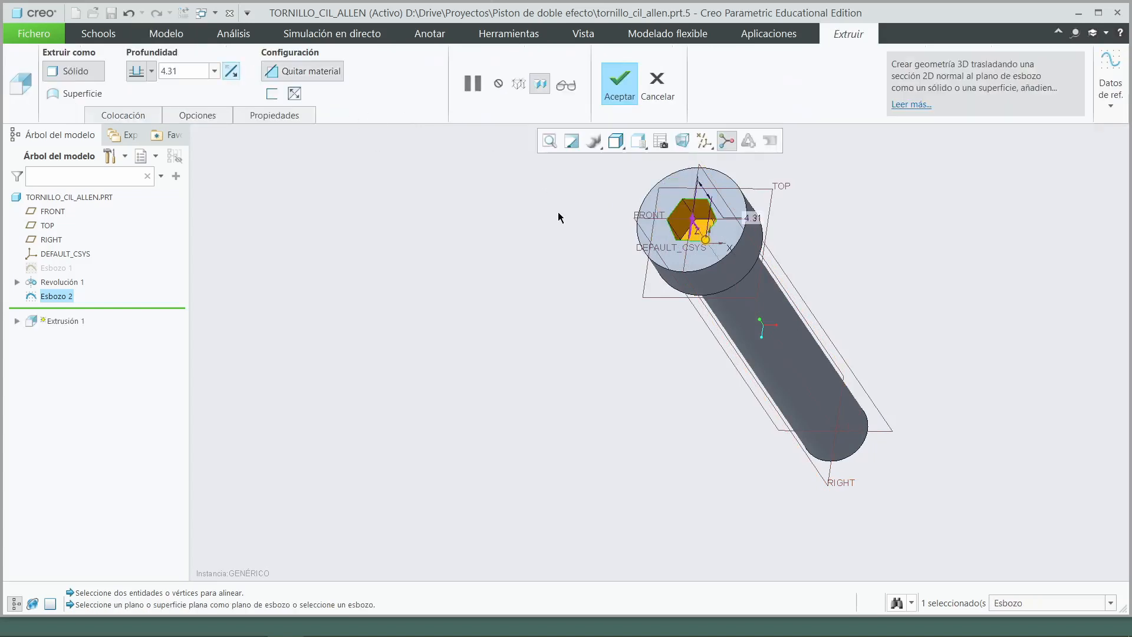
double_click(179, 71)
type("3")
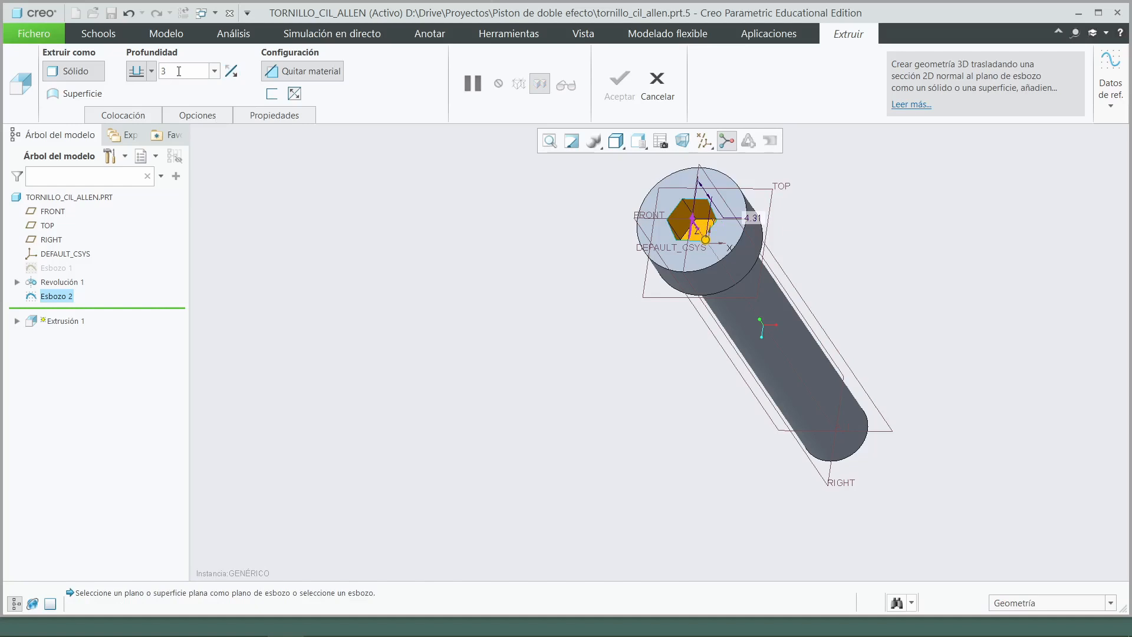
left_click(613, 84)
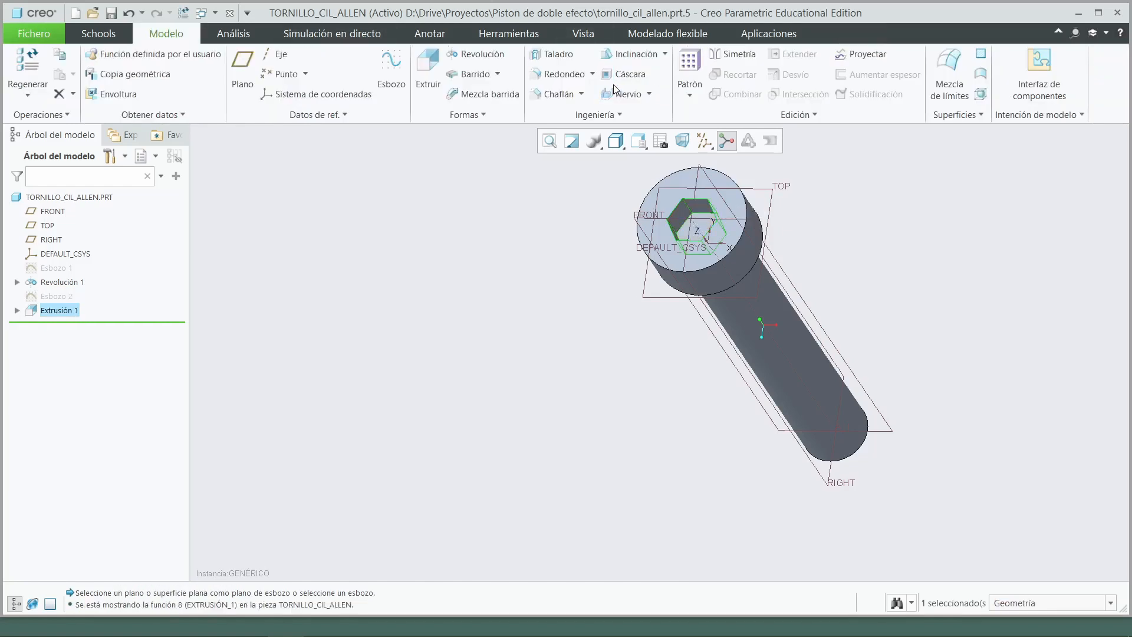
Chamfer the circular edge at the free end of the shank with a D x D chamfer of 0.5
mouse_move(609, 263)
middle_mouse_down()
mouse_move(578, 321)
mouse_move(497, 313)
mouse_move(498, 348)
mouse_move(611, 372)
mouse_move(554, 270)
mouse_move(558, 366)
mouse_move(599, 388)
mouse_move(715, 328)
mouse_move(756, 353)
middle_mouse_up()
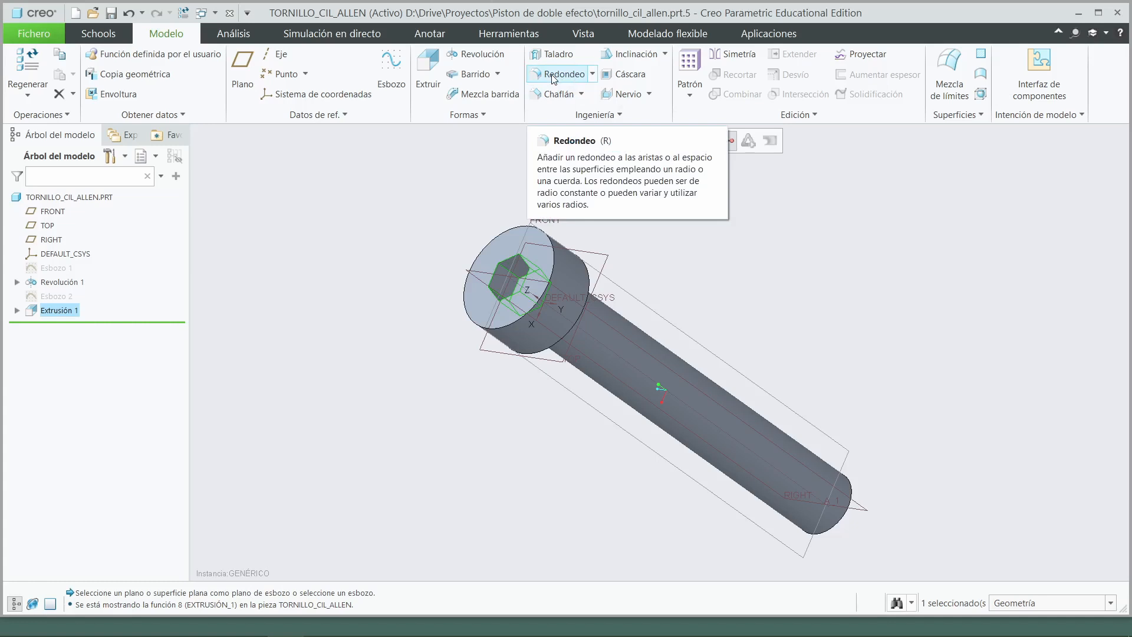
left_click(557, 94)
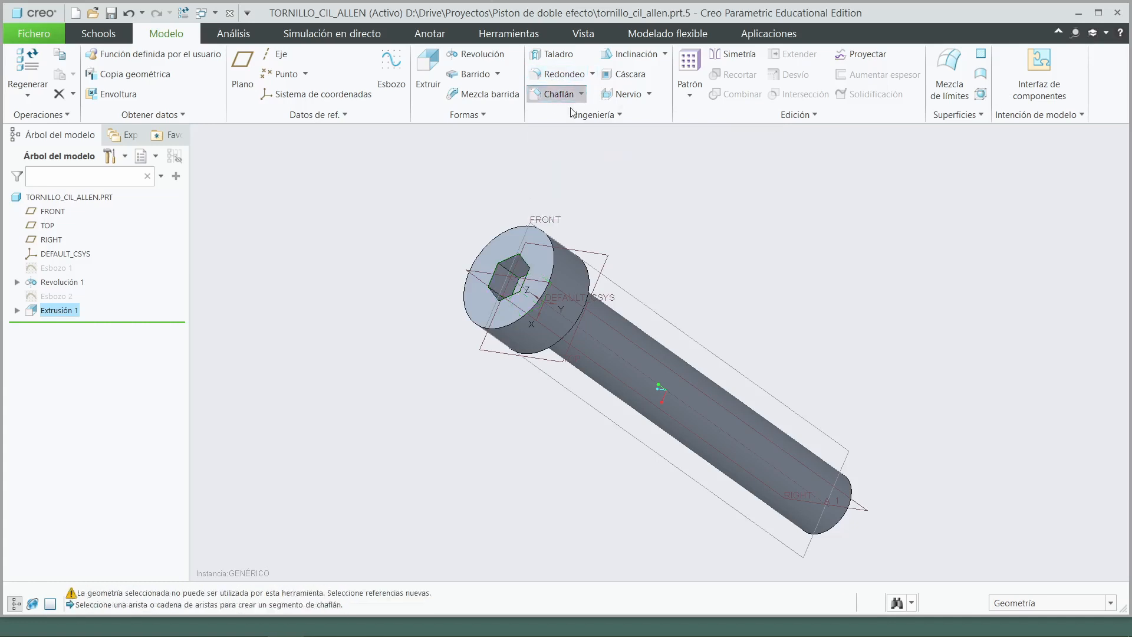
left_click(840, 523)
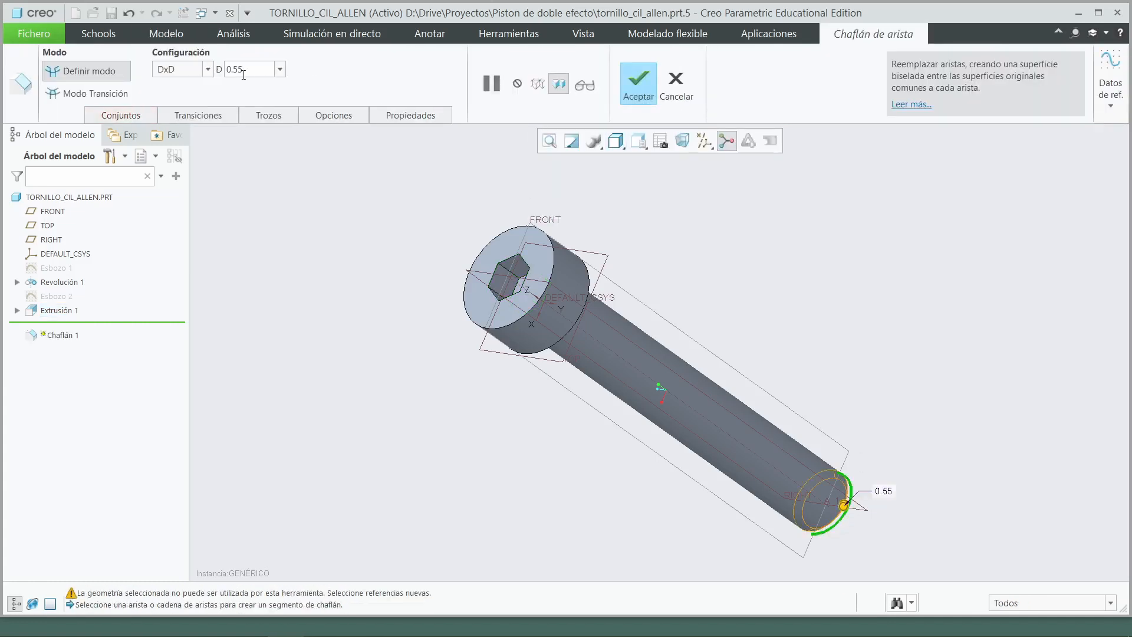
double_click(263, 75)
type("0")
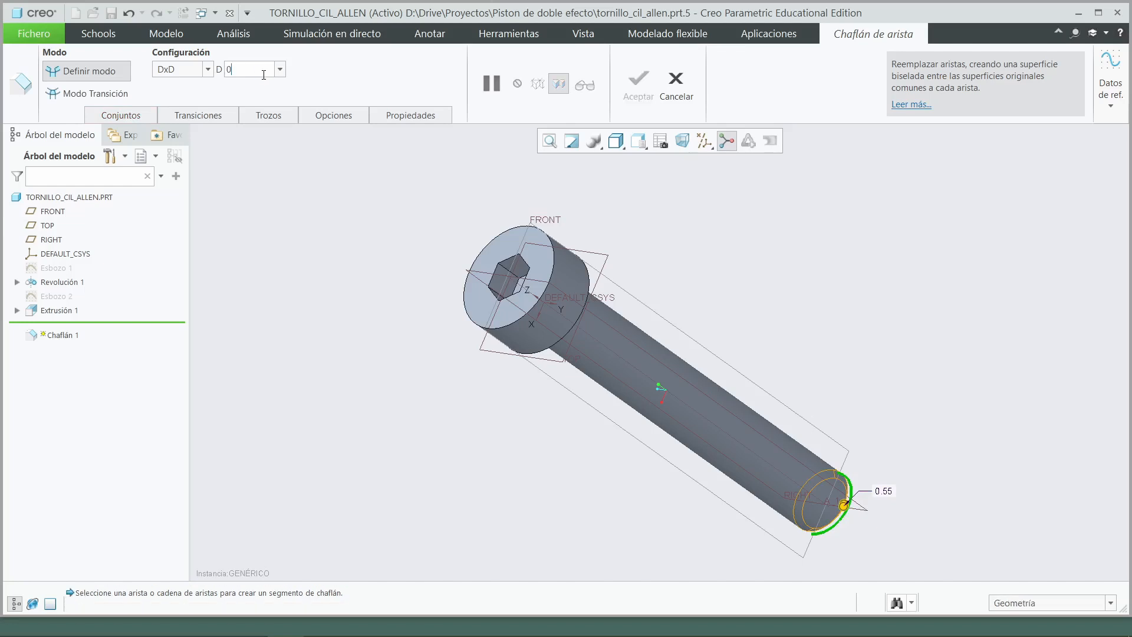
type(".5")
middle_click_drag(527, 210, 585, 191)
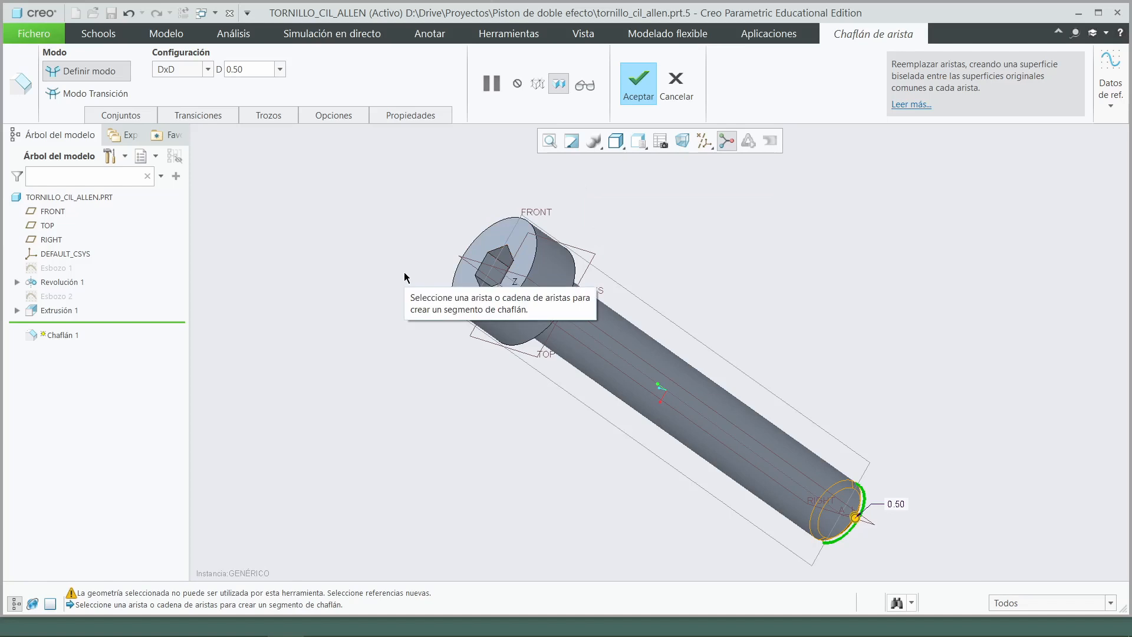
left_click(639, 95)
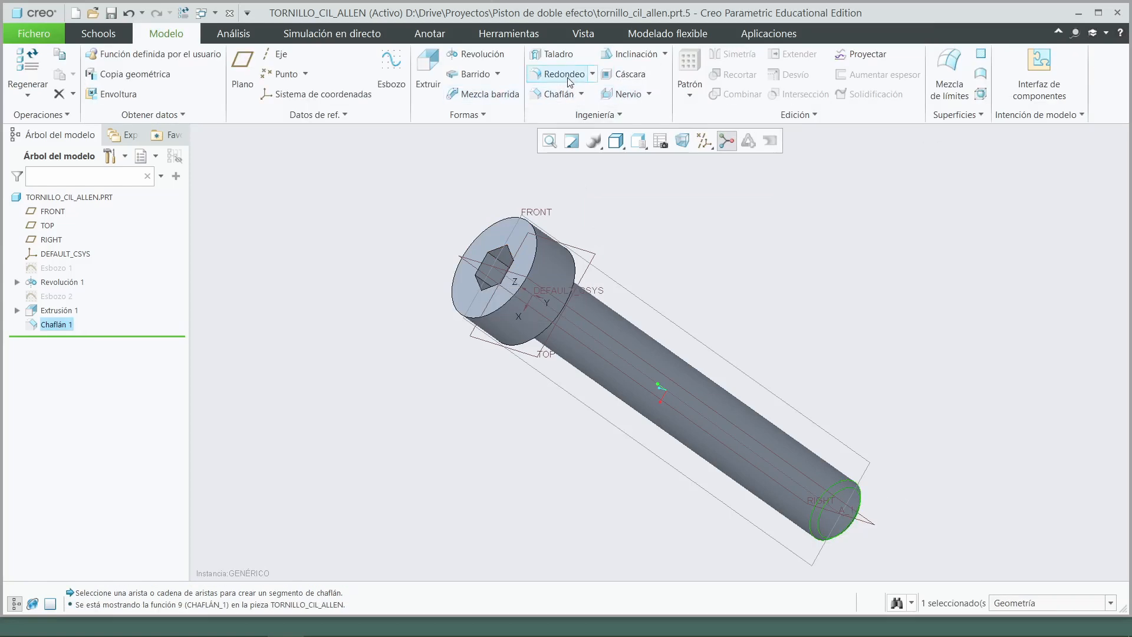
Round the upper and lower outer edges of the screw head in one set with radius 0.50
left_click(567, 77)
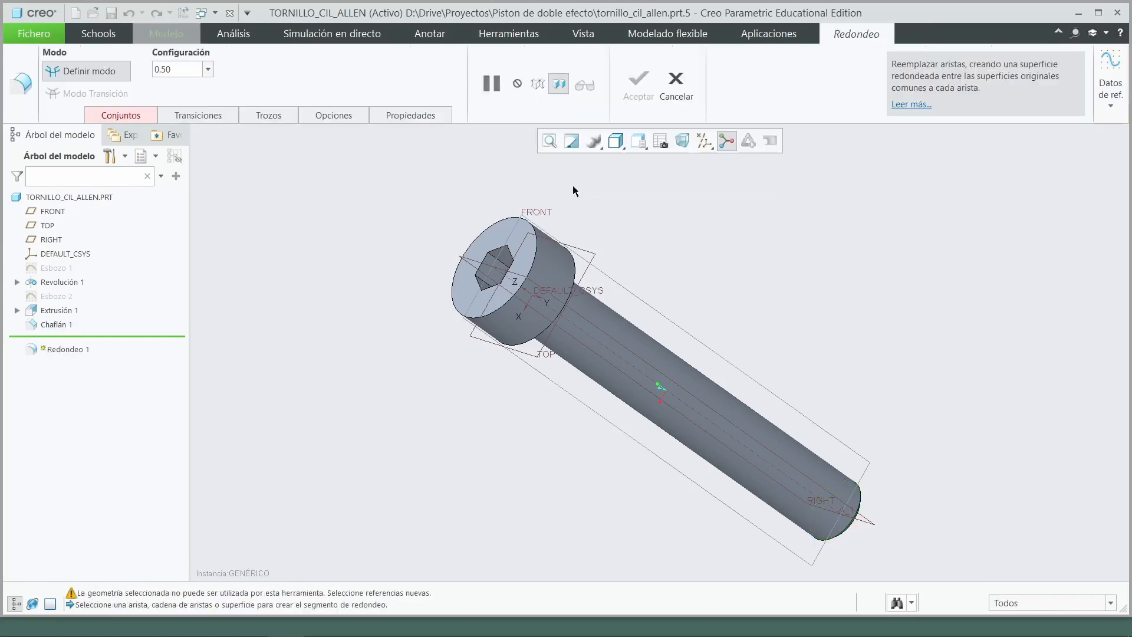
left_click(531, 270)
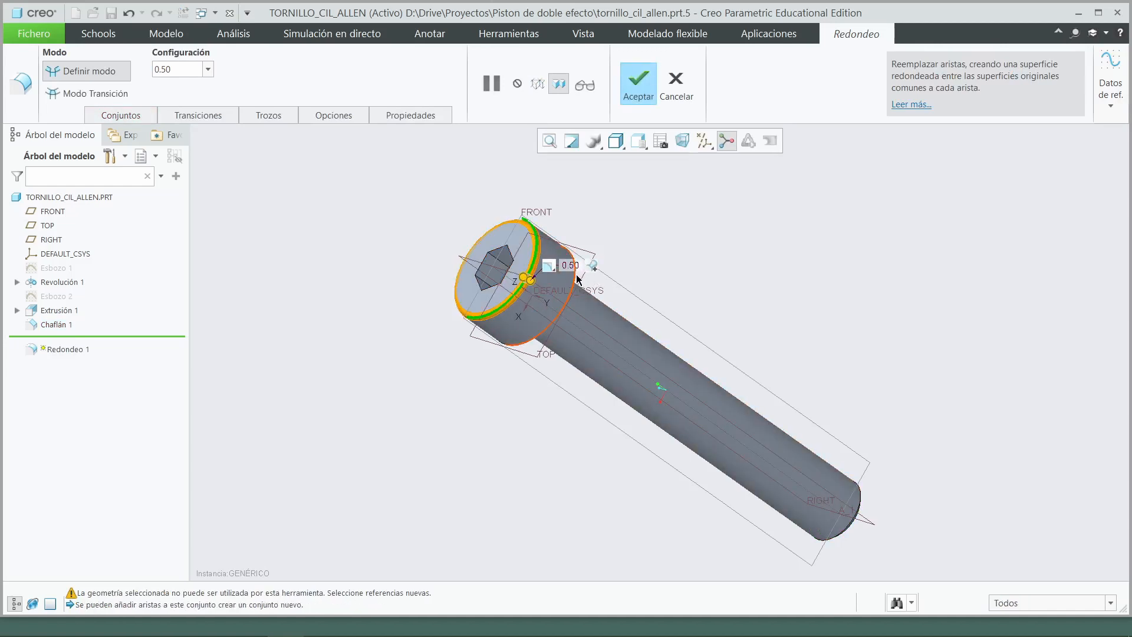
left_click(577, 280, "ctrl")
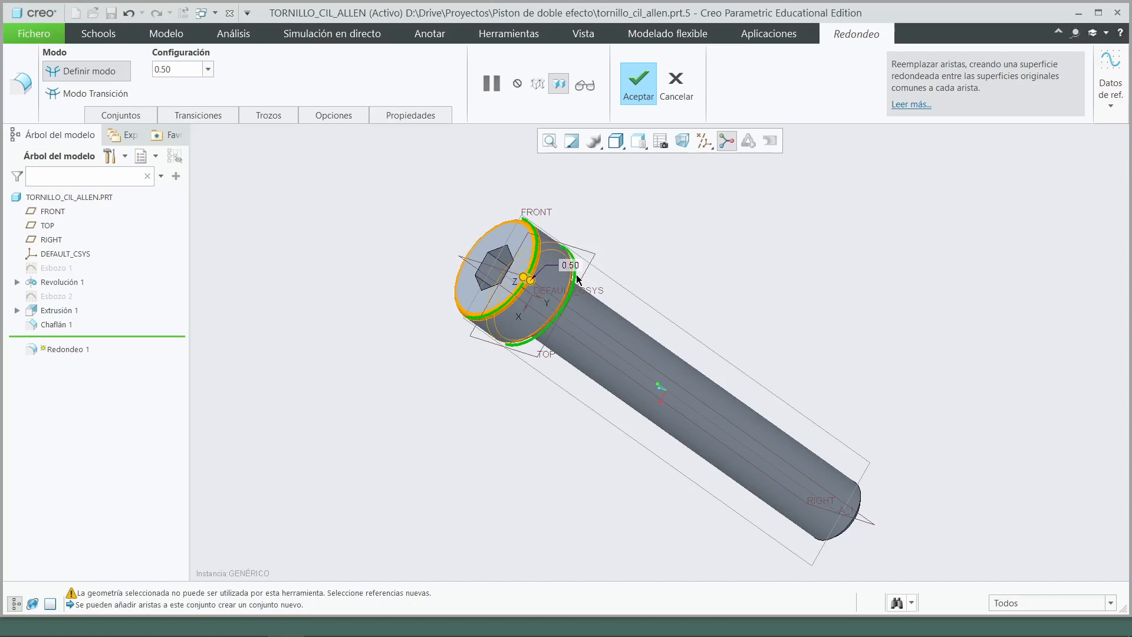
left_click(140, 116)
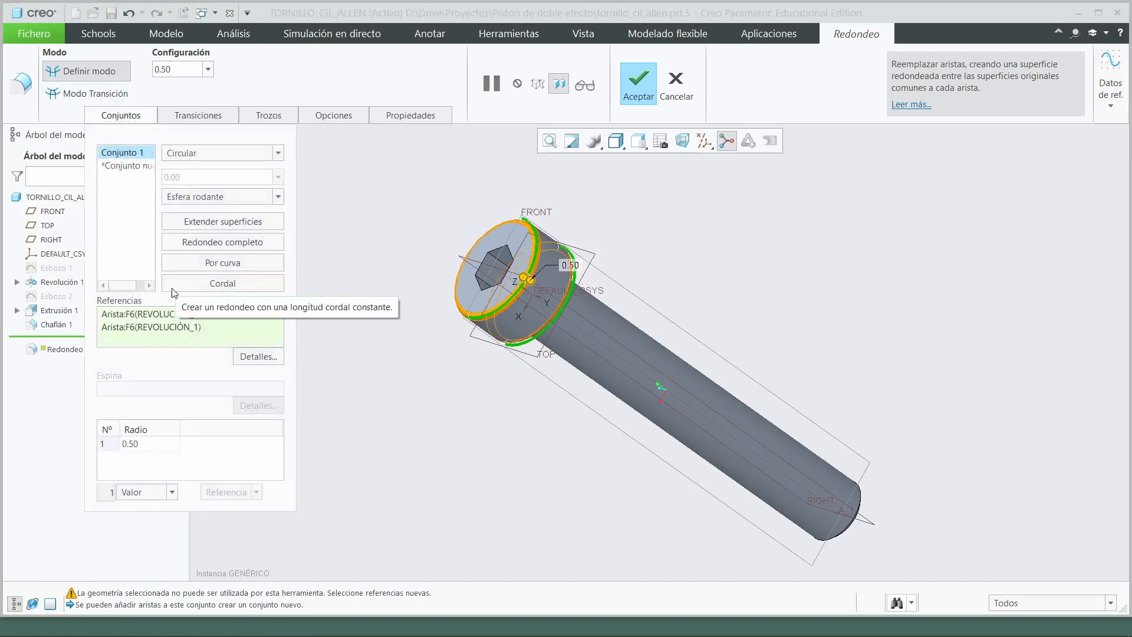
left_click(641, 86)
middle_click_drag(696, 209, 696, 308)
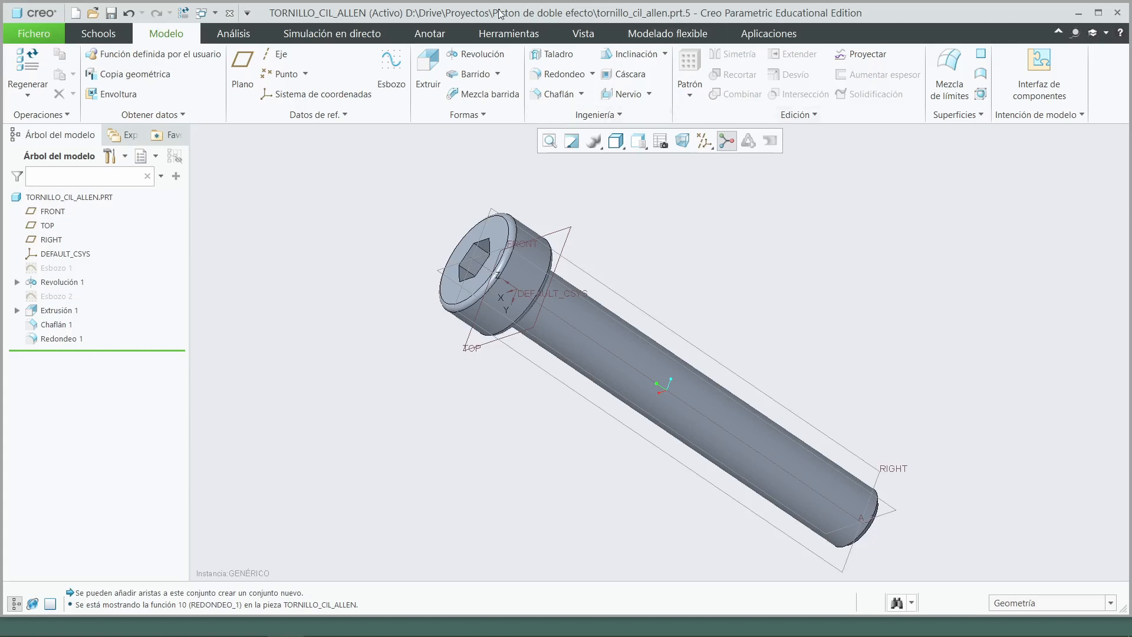
Accept the part parameters D 6, L 30, DK 10, T 3, K 6 and S 5
left_click(504, 35)
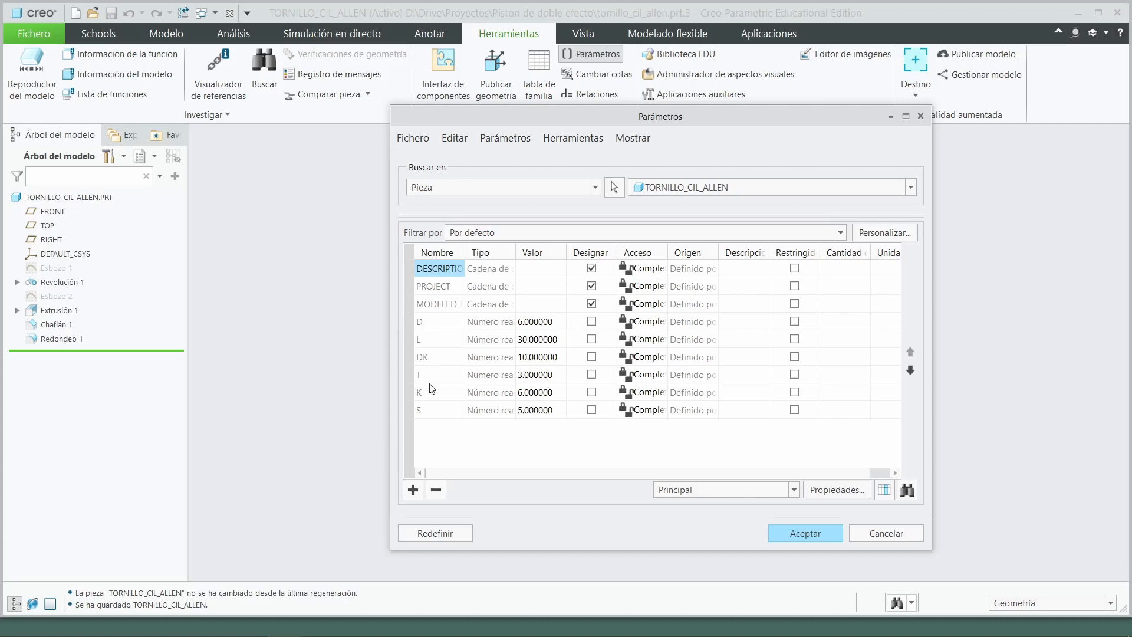
left_click(814, 538)
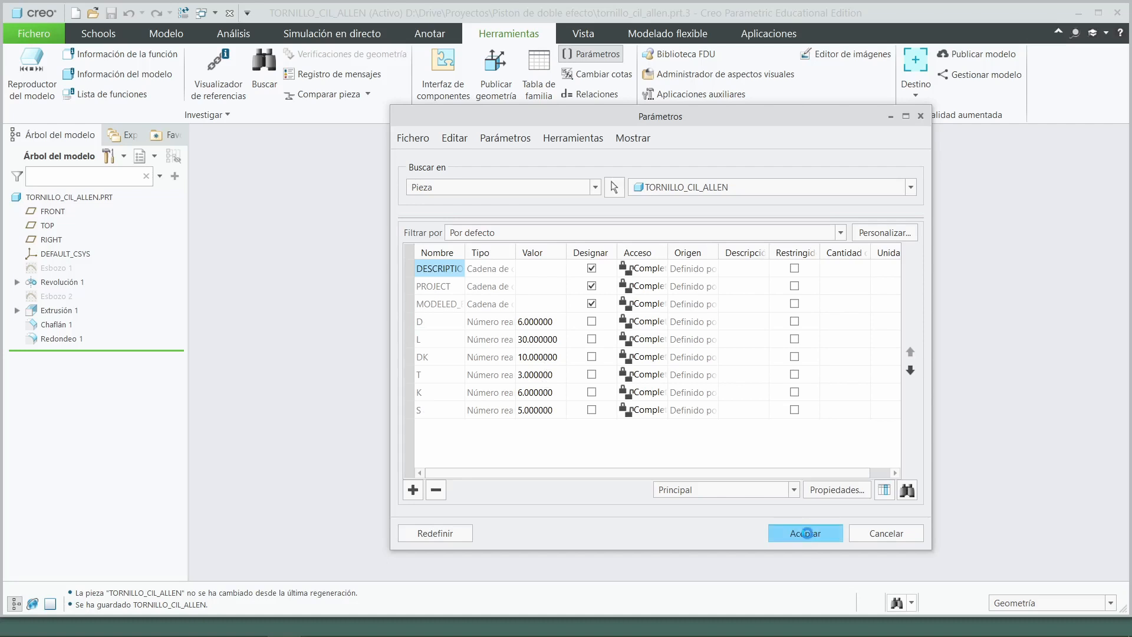
mouse_move(821, 472)
middle_mouse_down()
mouse_move(734, 494)
mouse_move(808, 501)
mouse_move(828, 508)
mouse_move(820, 516)
middle_mouse_up()
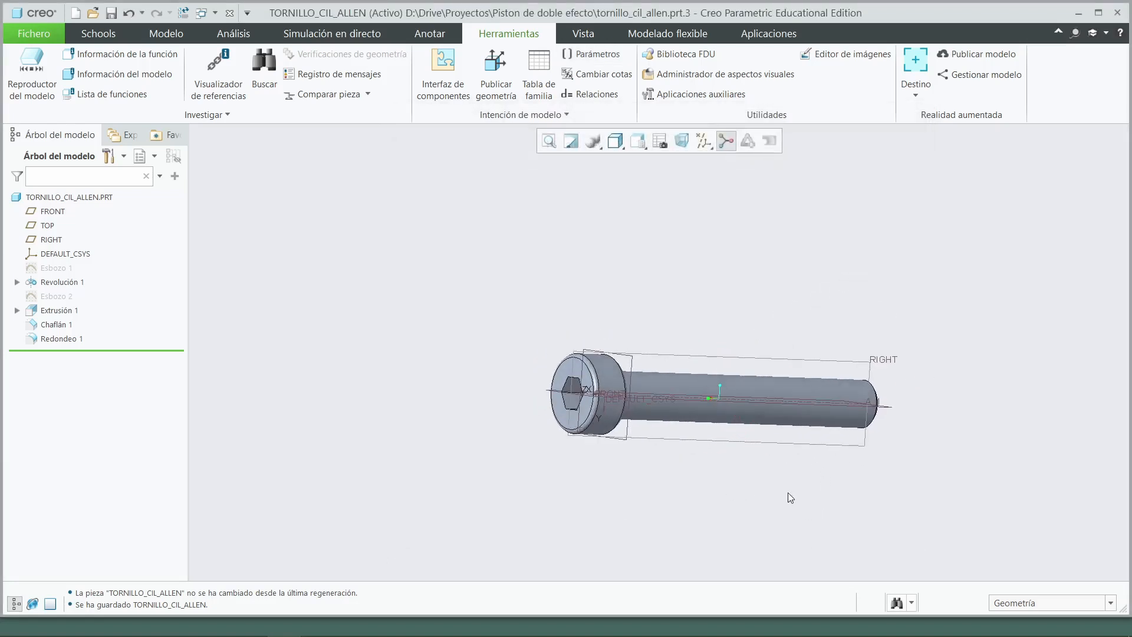
Edit the definition of Esbozo 1 and link the head diameter dimension to the parameter dk
left_click(53, 269)
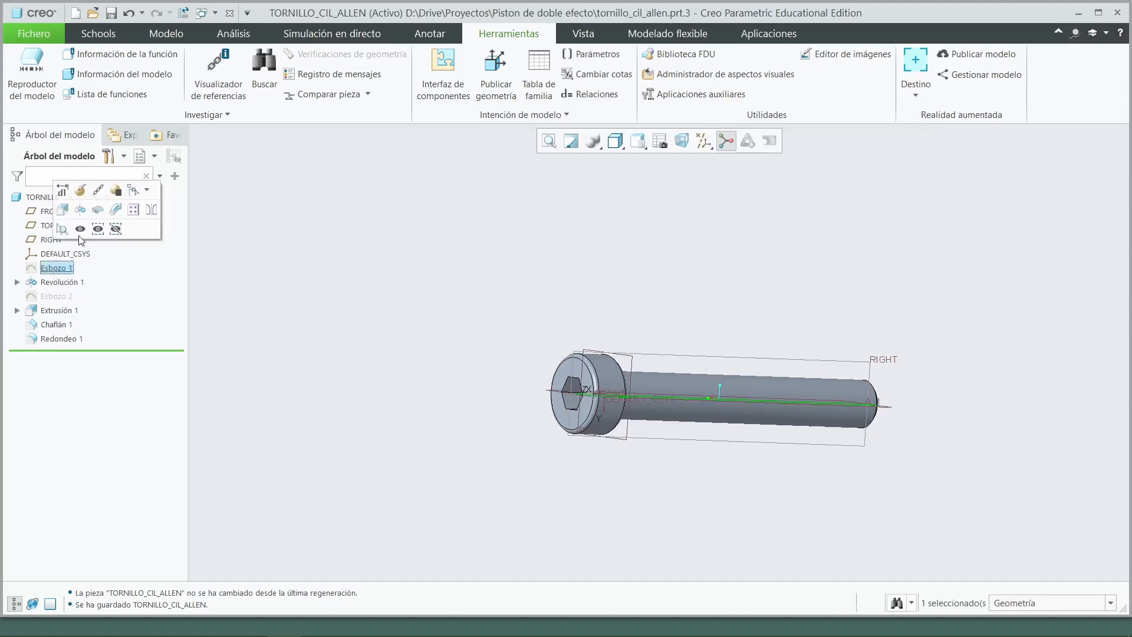
left_click(81, 191)
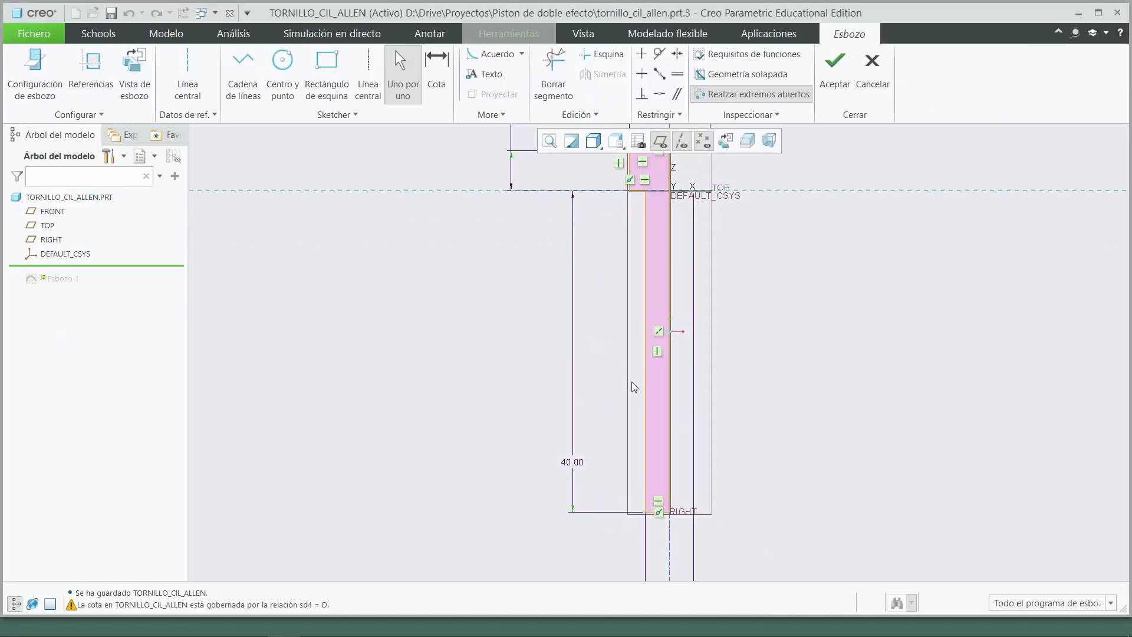
double_click(642, 176)
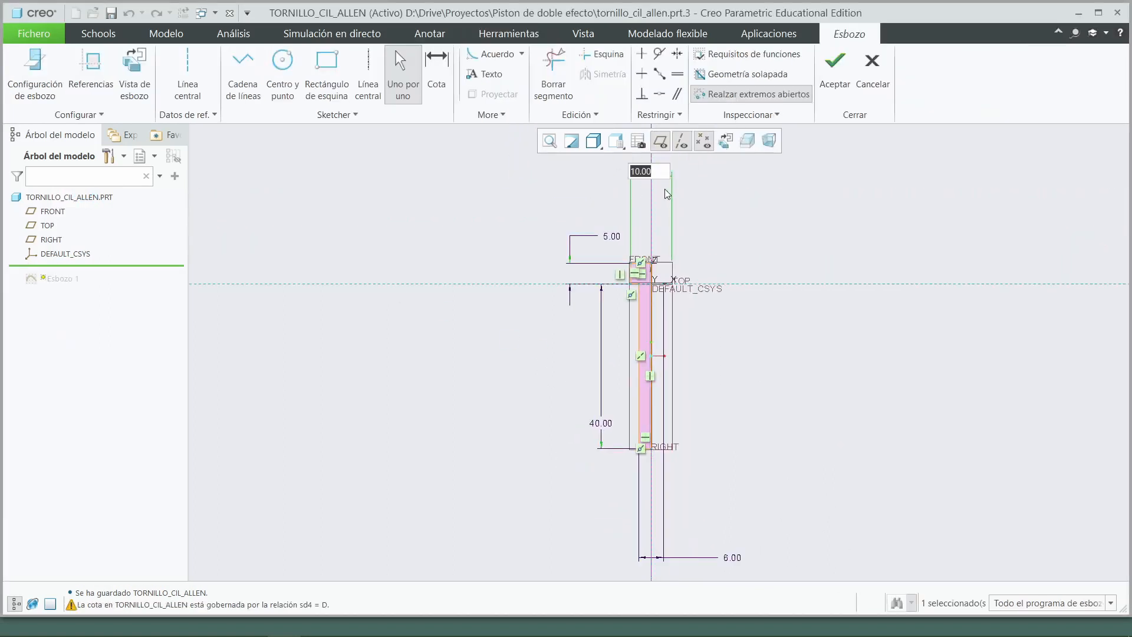
type("dk")
key("Return")
left_click(530, 244)
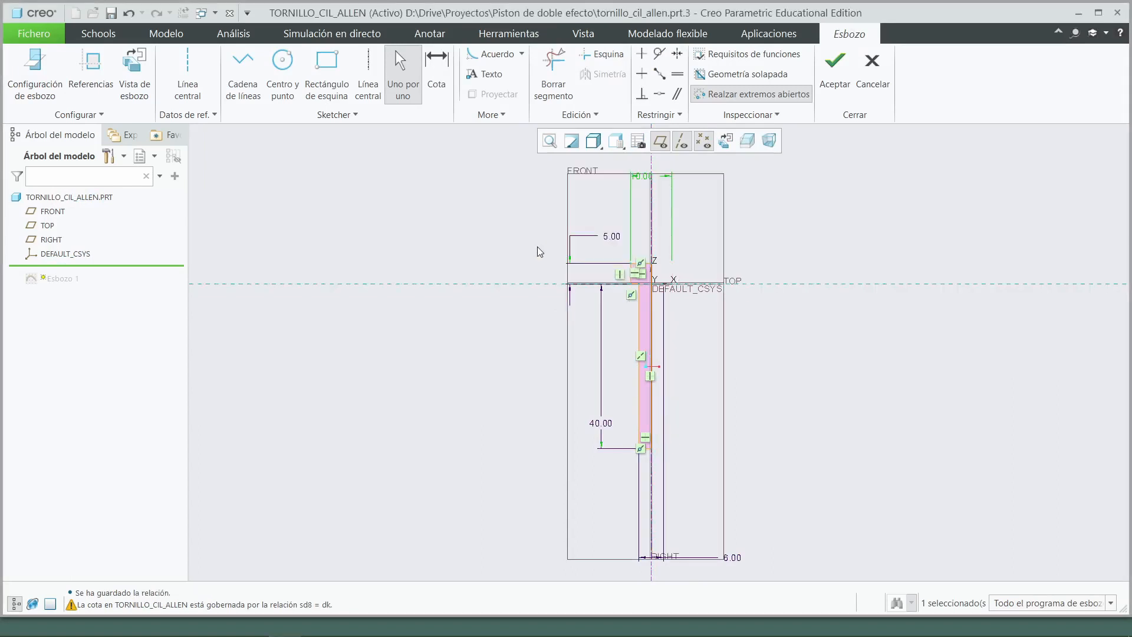
Link the head height dimension to the parameter k, adding the relation
double_click(611, 237)
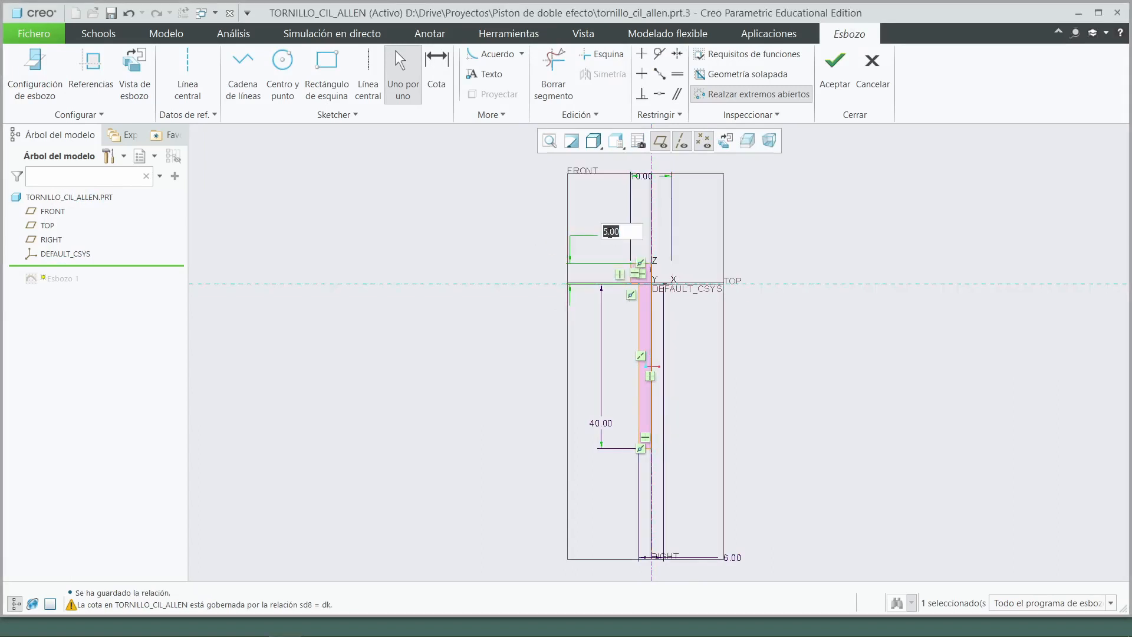
type("k")
key("Return")
left_click(504, 306)
Link the shank length dimension to the parameter l, check the shank diameter dimension, and finish the sketch
double_click(599, 424)
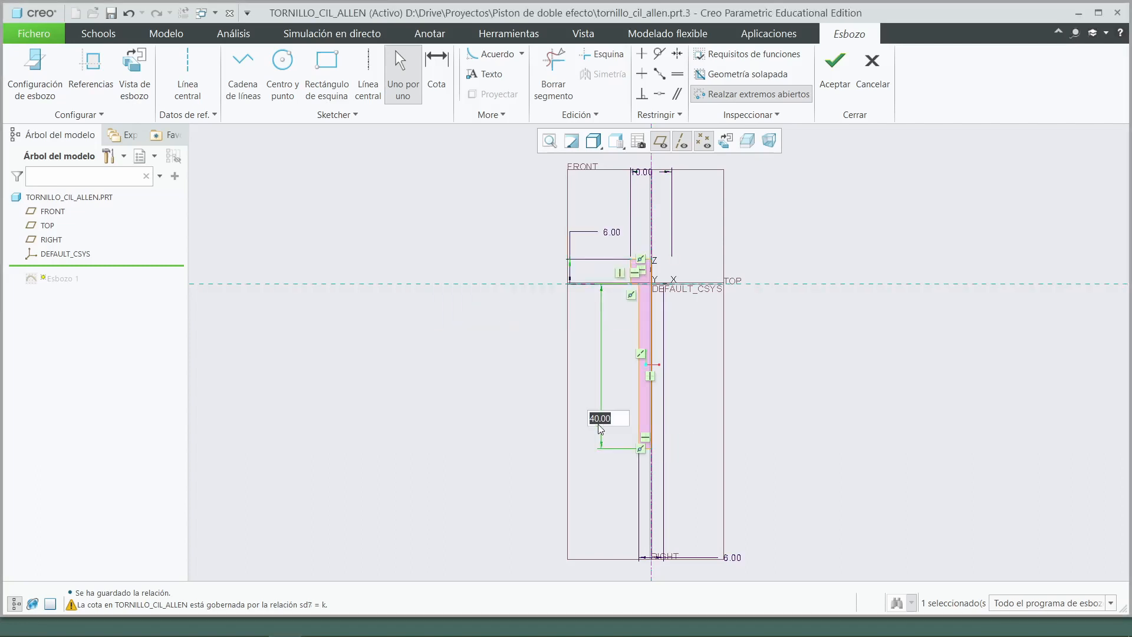
type("l")
key("Return")
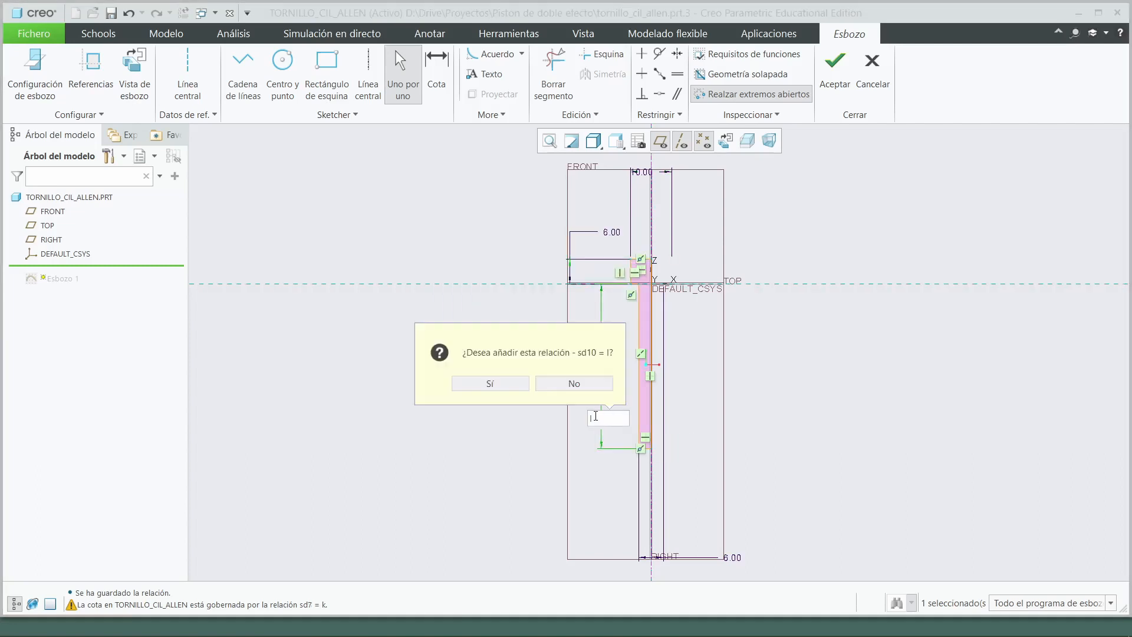
left_click(498, 383)
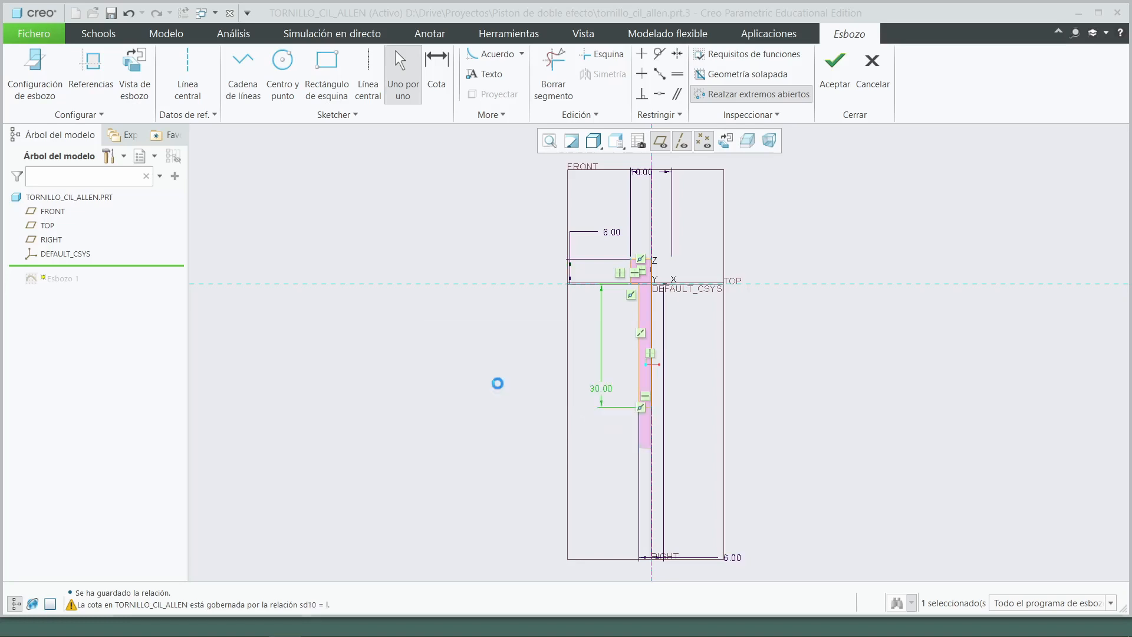
double_click(734, 558)
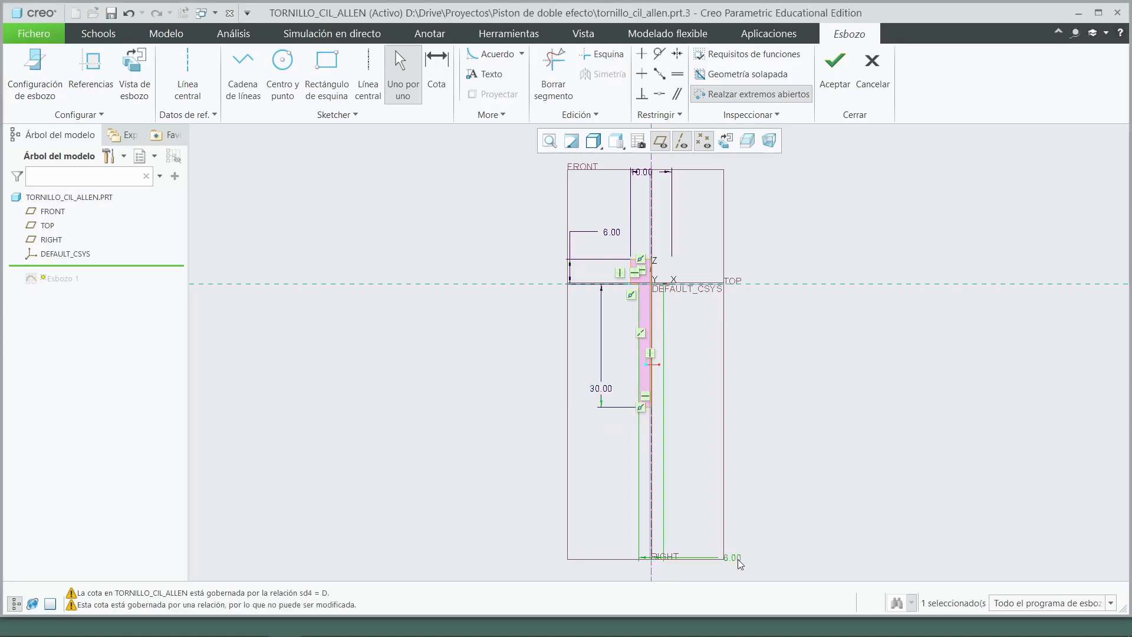
left_click(835, 547)
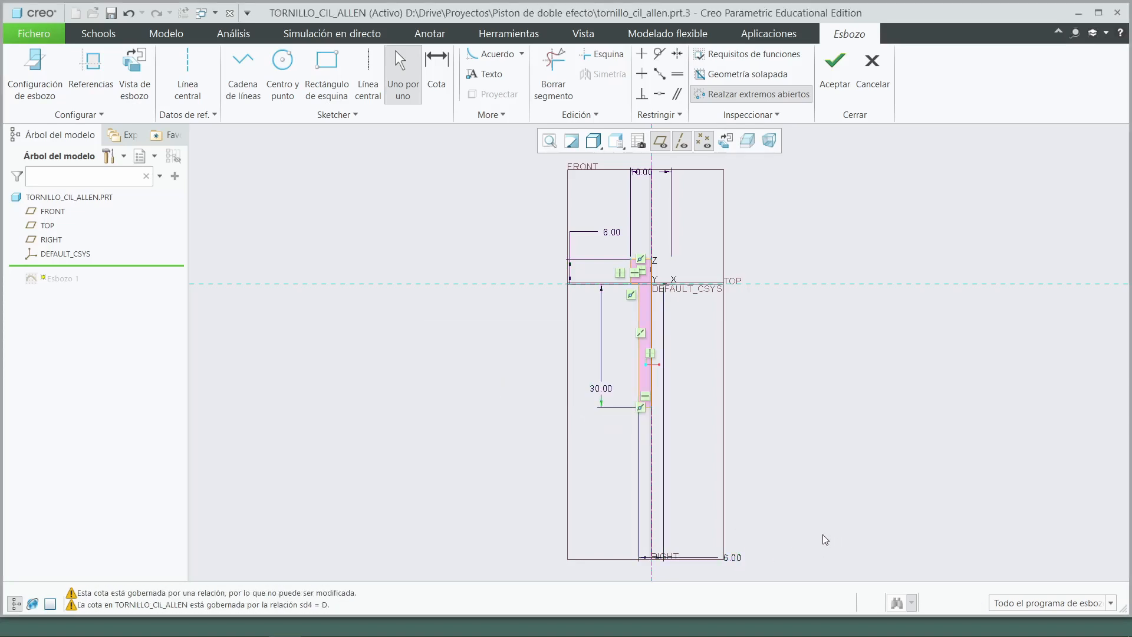
left_click(838, 76)
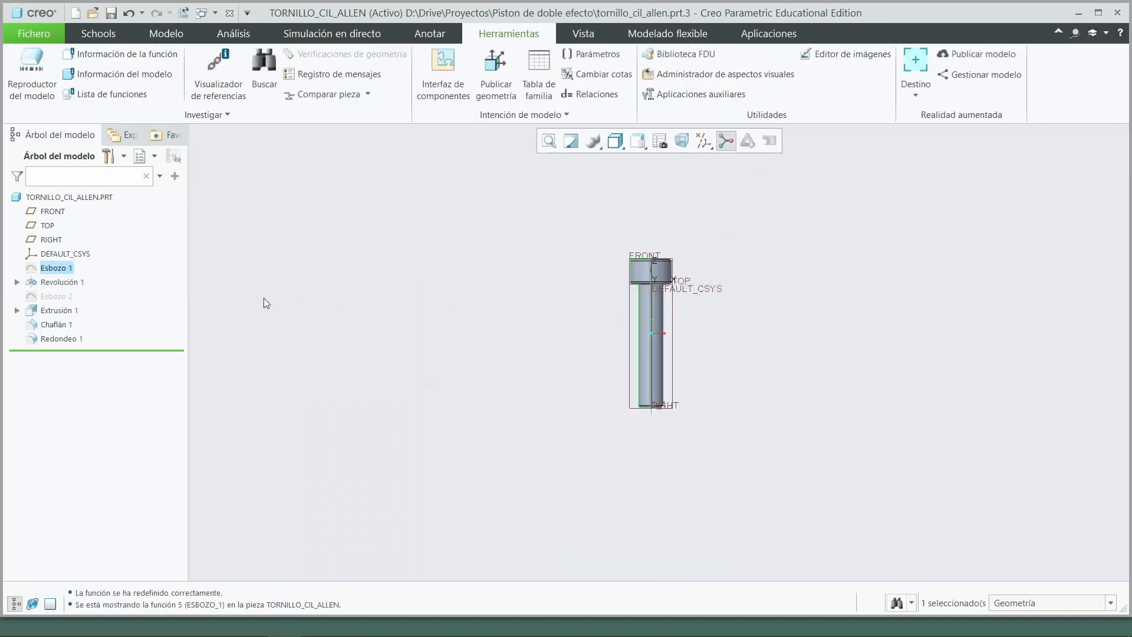
Edit the definition of Esbozo 2, link the hexagon's across-flats dimension to the parameter s, and finish the sketch
left_click(59, 297)
left_click(84, 213)
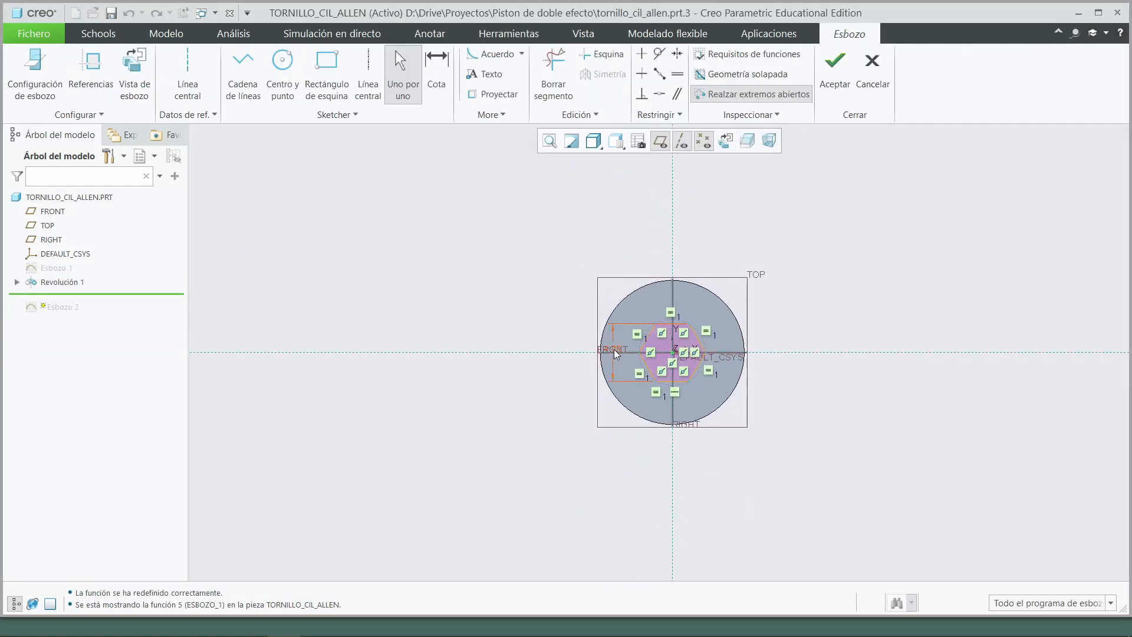
left_click_drag(615, 352, 513, 356)
double_click(503, 348)
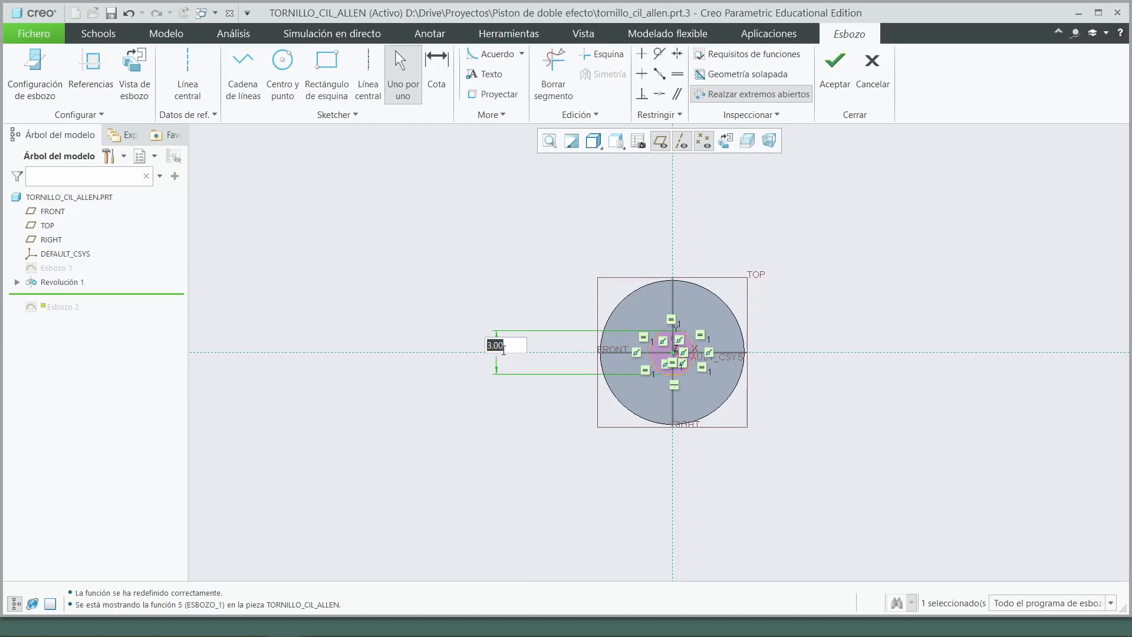
type("s")
key("Return")
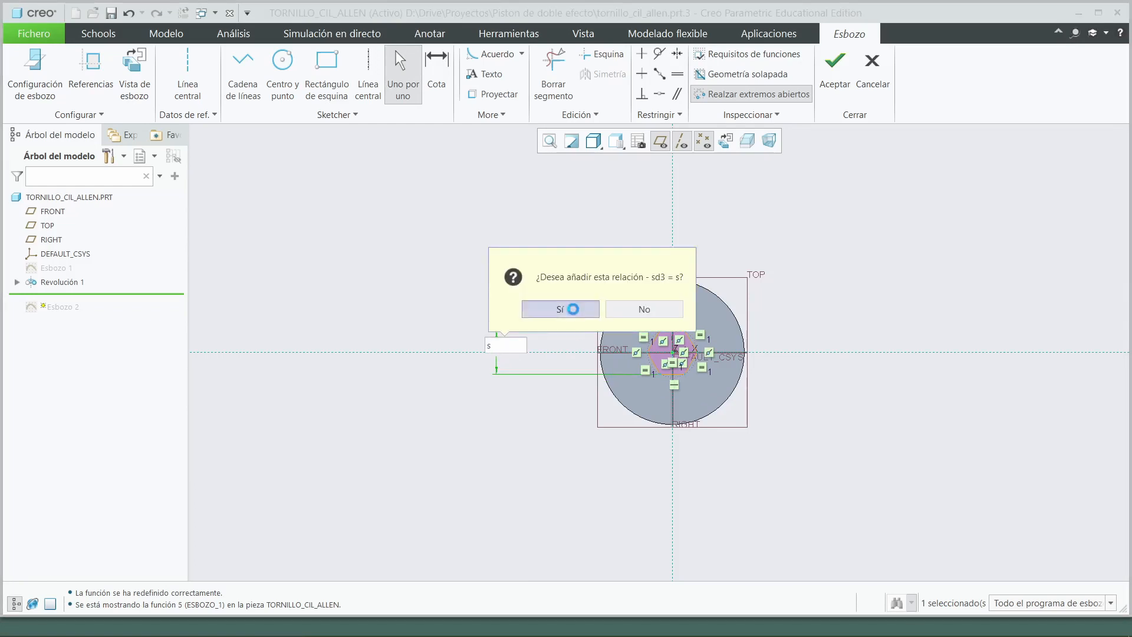
left_click(570, 309)
left_click(835, 93)
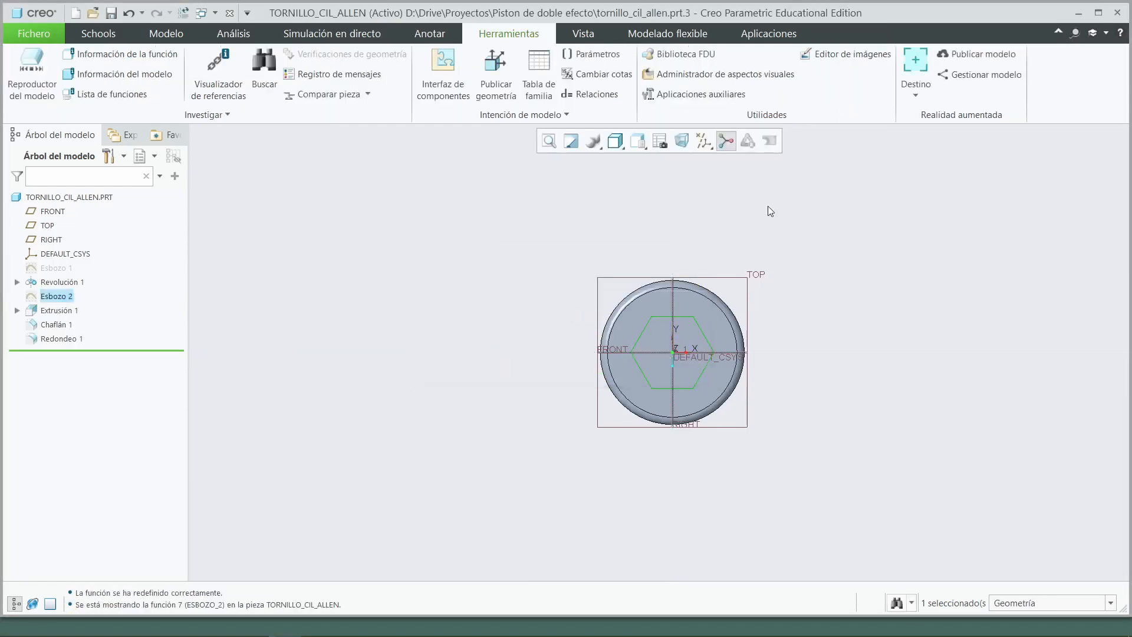
Edit the definition of Extrusión 1, link its depth to the parameter t by adding the relation, and save the part
left_click(61, 313)
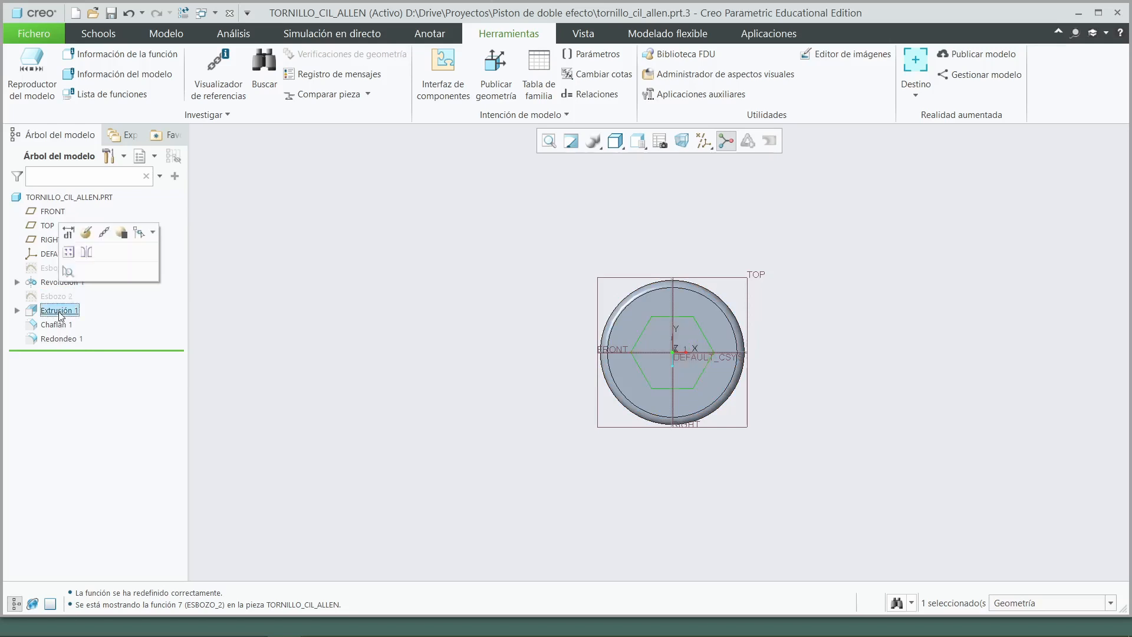
left_click(86, 232)
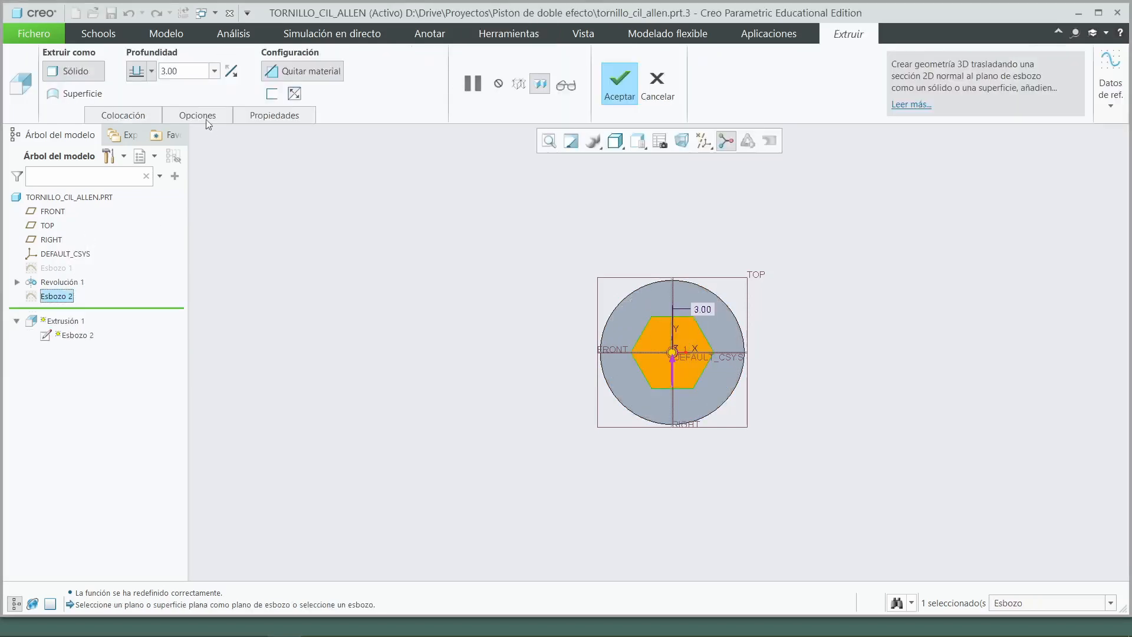
double_click(183, 69)
type("t")
key("Return")
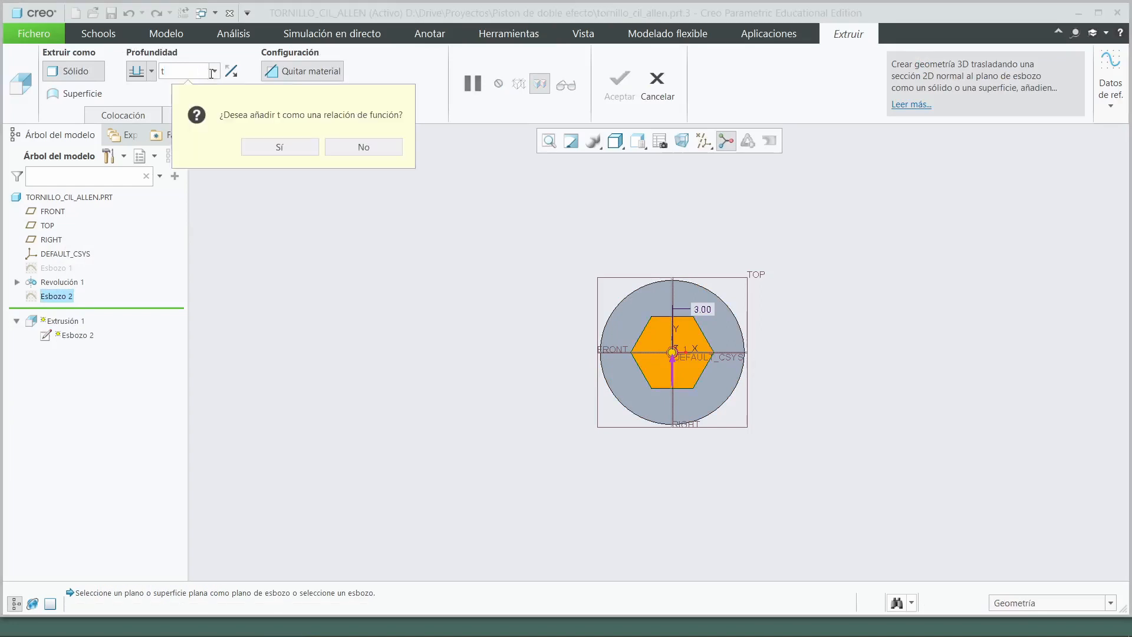
left_click(280, 147)
left_click(619, 82)
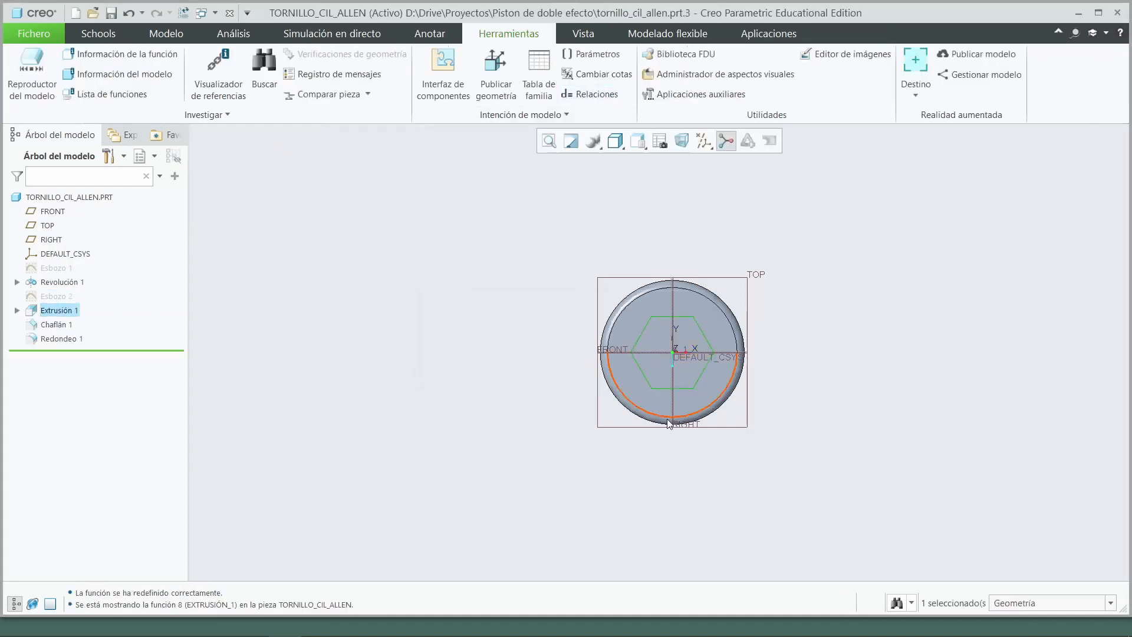
middle_click_drag(649, 330, 619, 442)
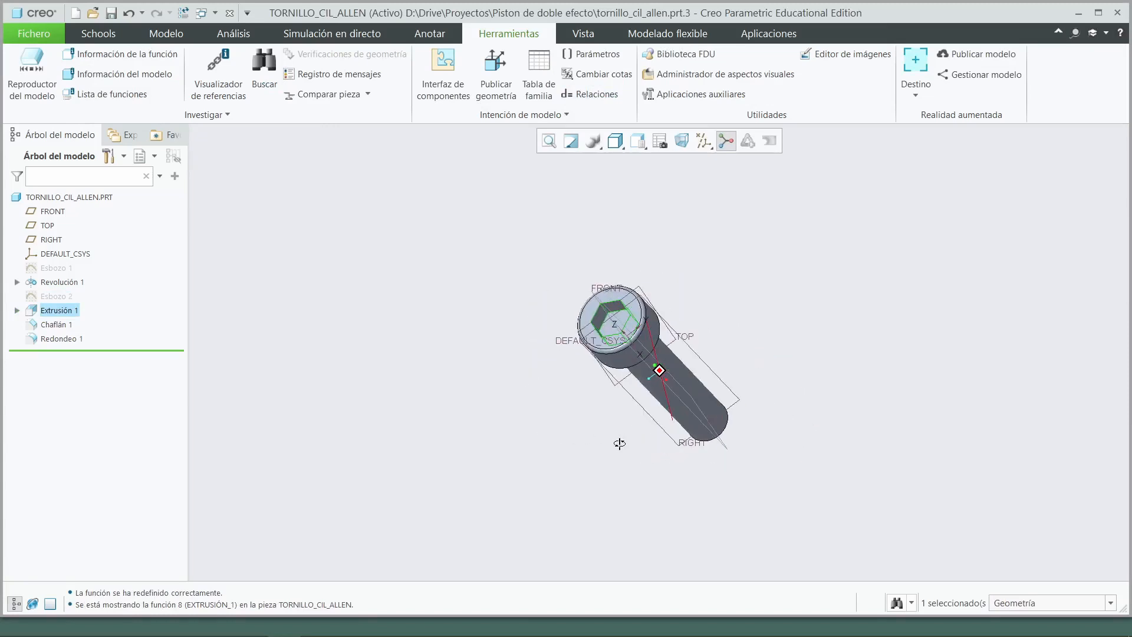
left_click(111, 13)
Open the screw's family table and add the parameters D, L and DK as its elements
left_click(538, 66)
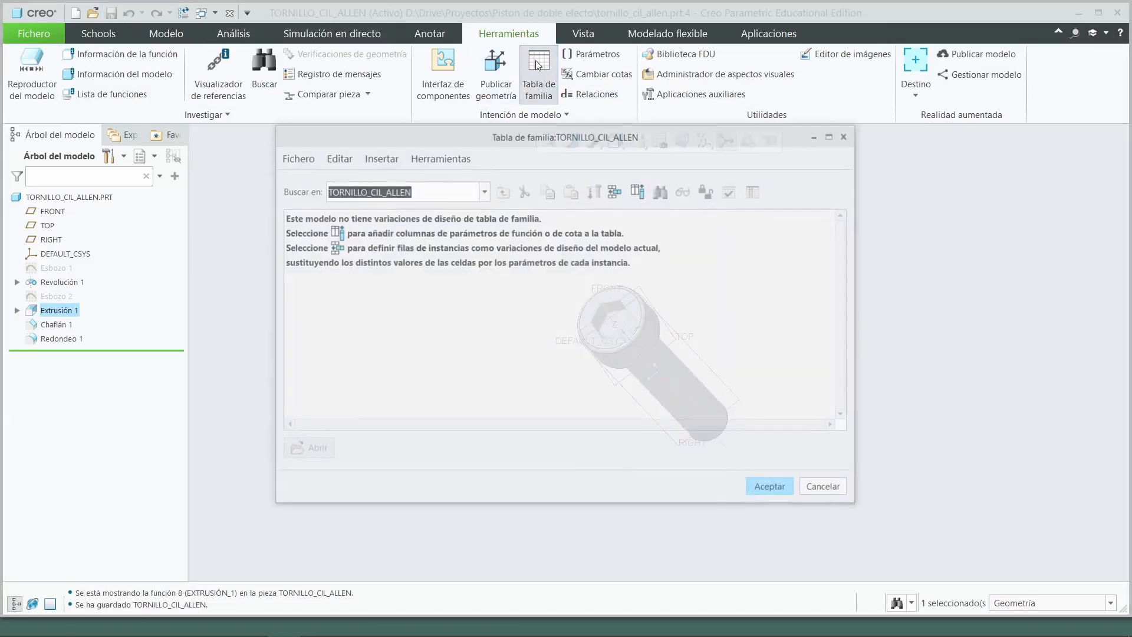
left_click(637, 191)
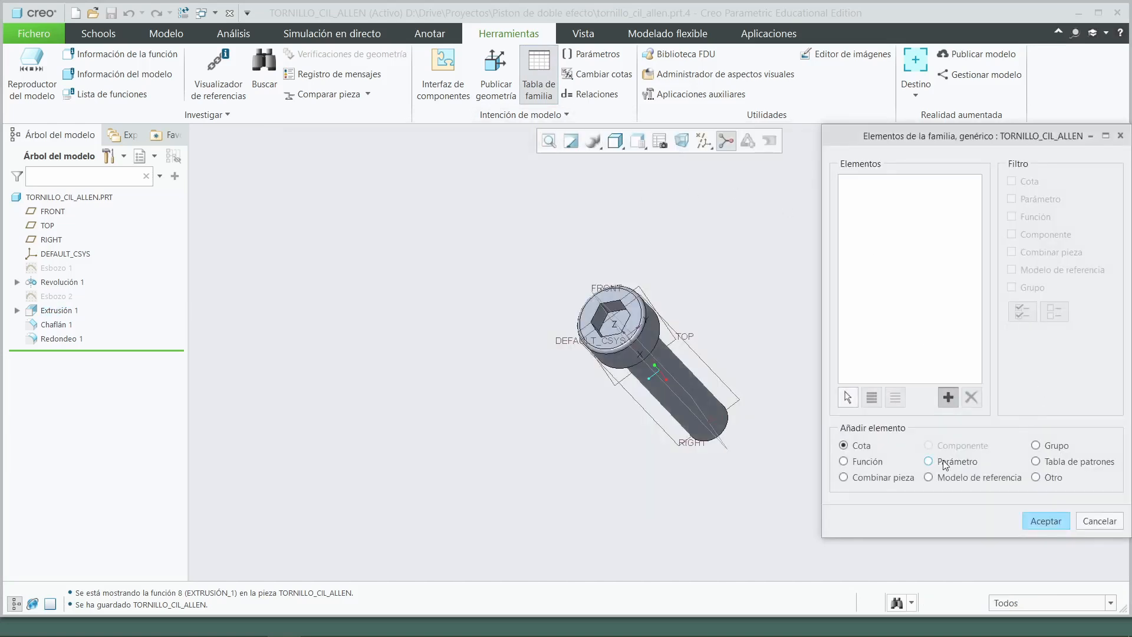
left_click(942, 461)
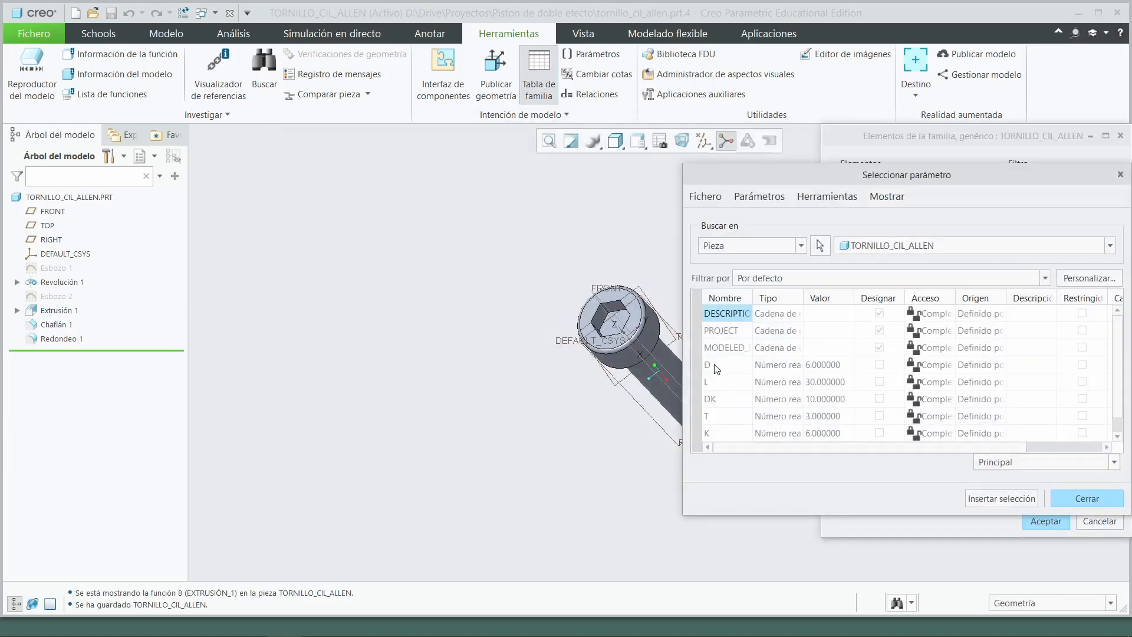
left_click(717, 367)
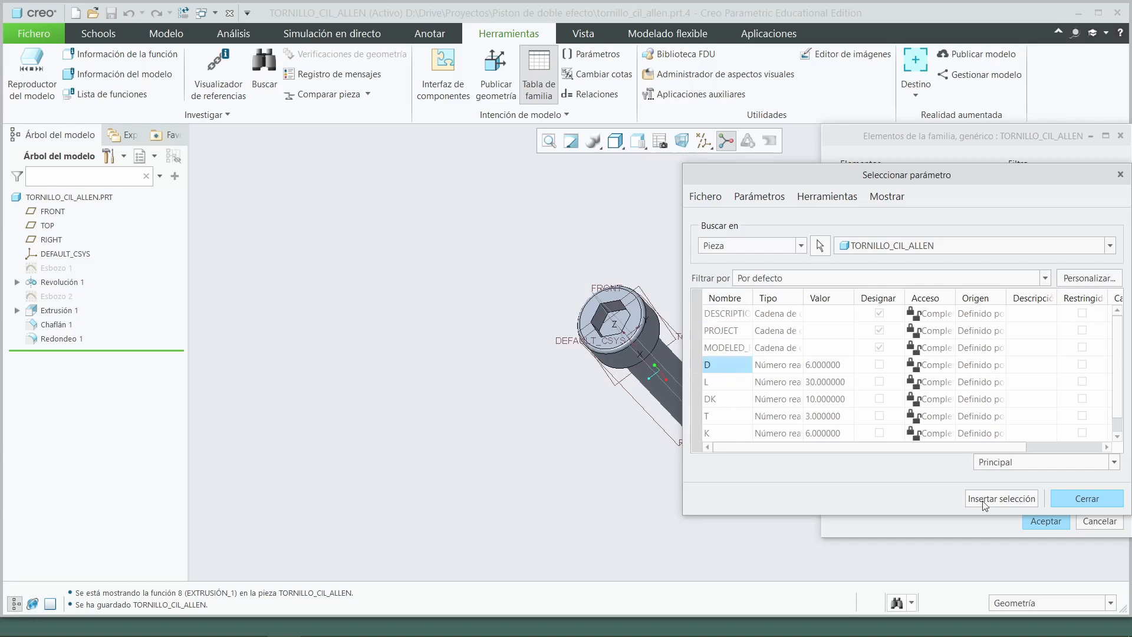
left_click(983, 499)
left_click(725, 365)
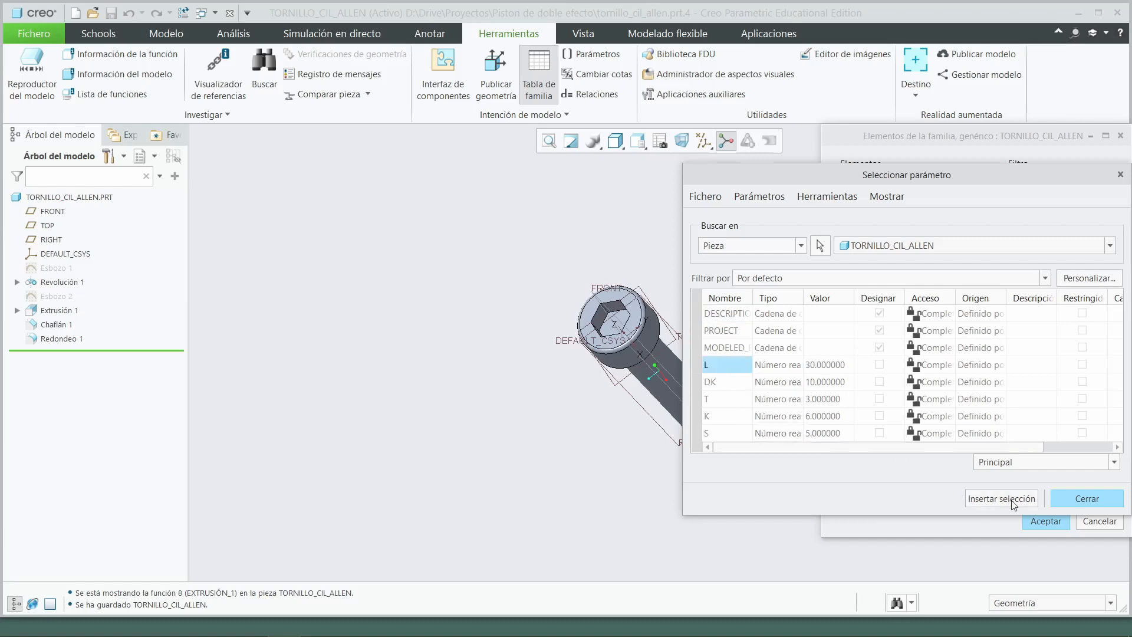
left_click(1002, 499)
left_click(726, 365)
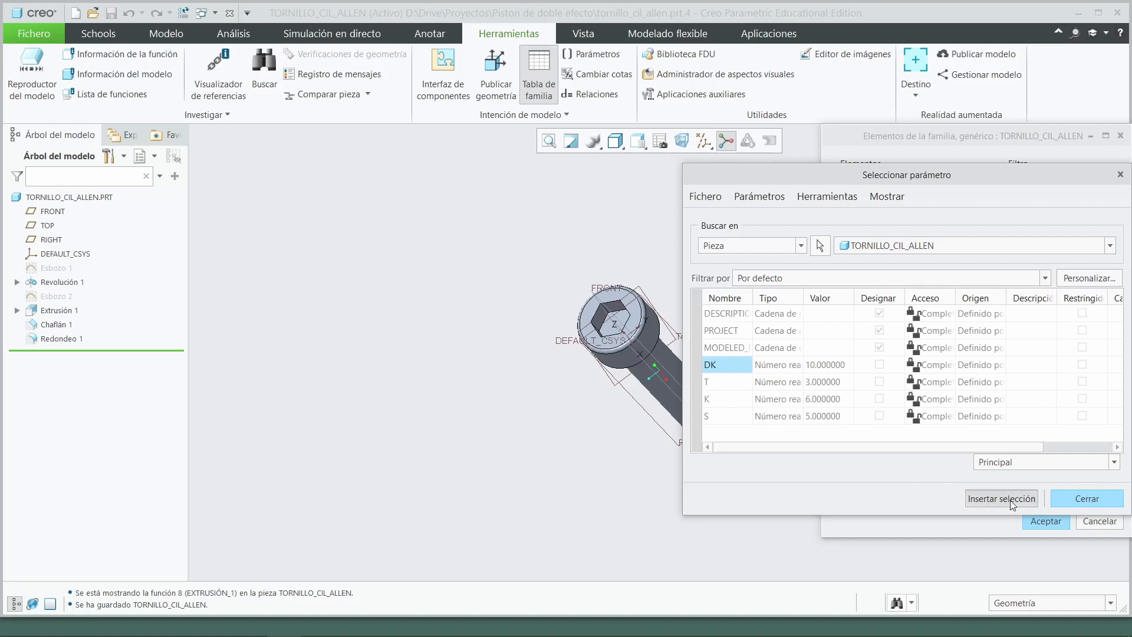
left_click(1010, 499)
Add the parameters K, S and T to the family table elements and accept the selection
left_click(709, 382)
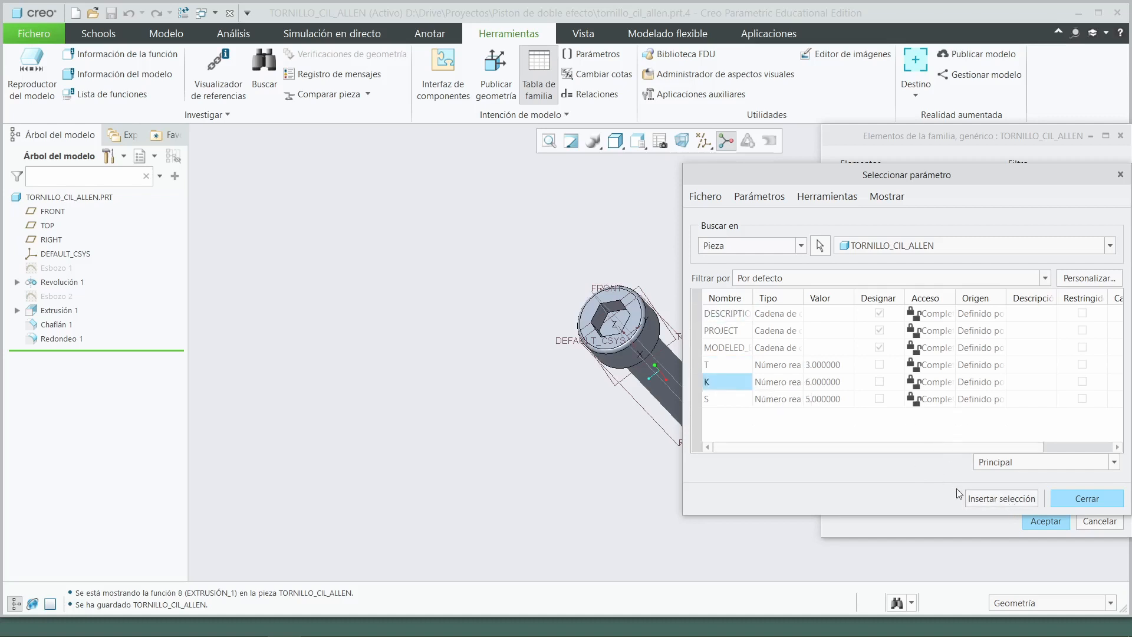
left_click(988, 502)
left_click(720, 383)
left_click(989, 501)
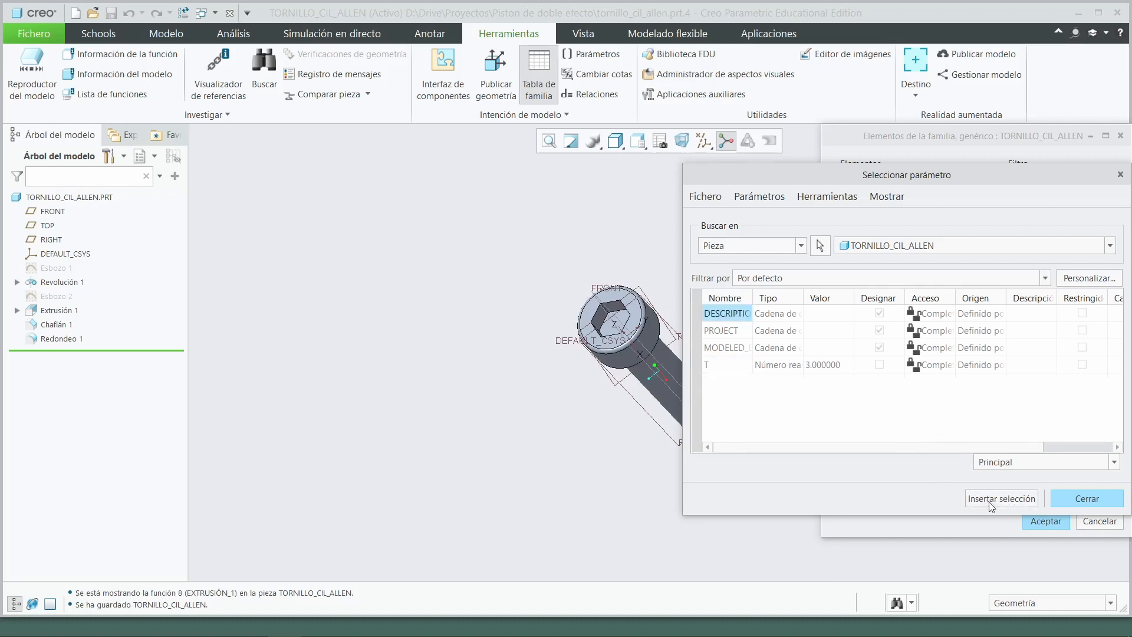
left_click(730, 372)
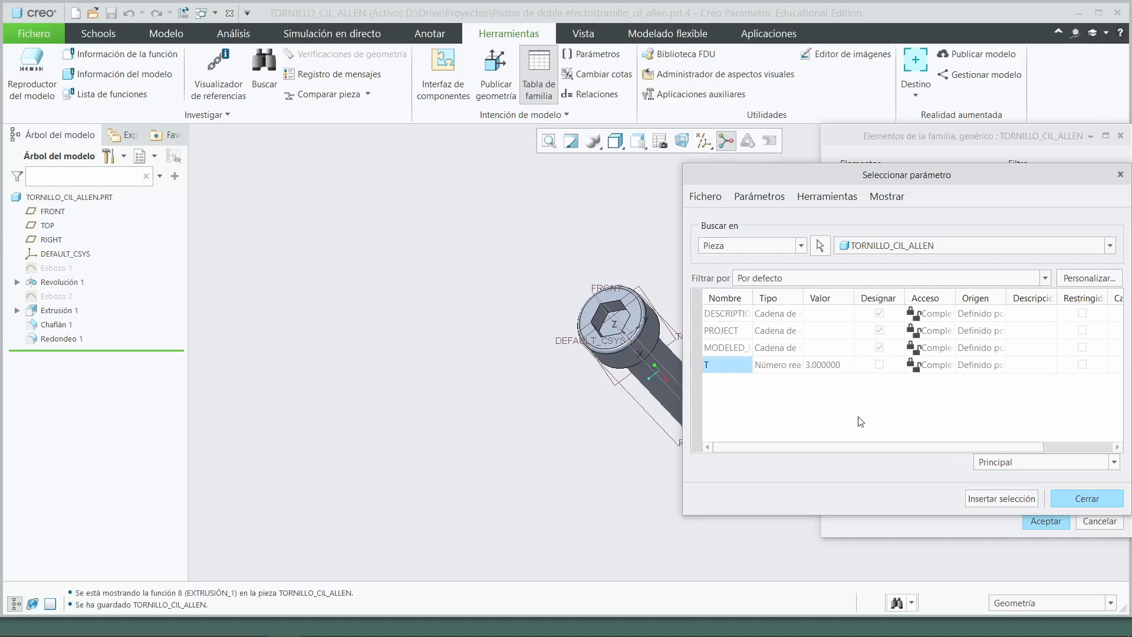
left_click(1016, 501)
left_click(1084, 499)
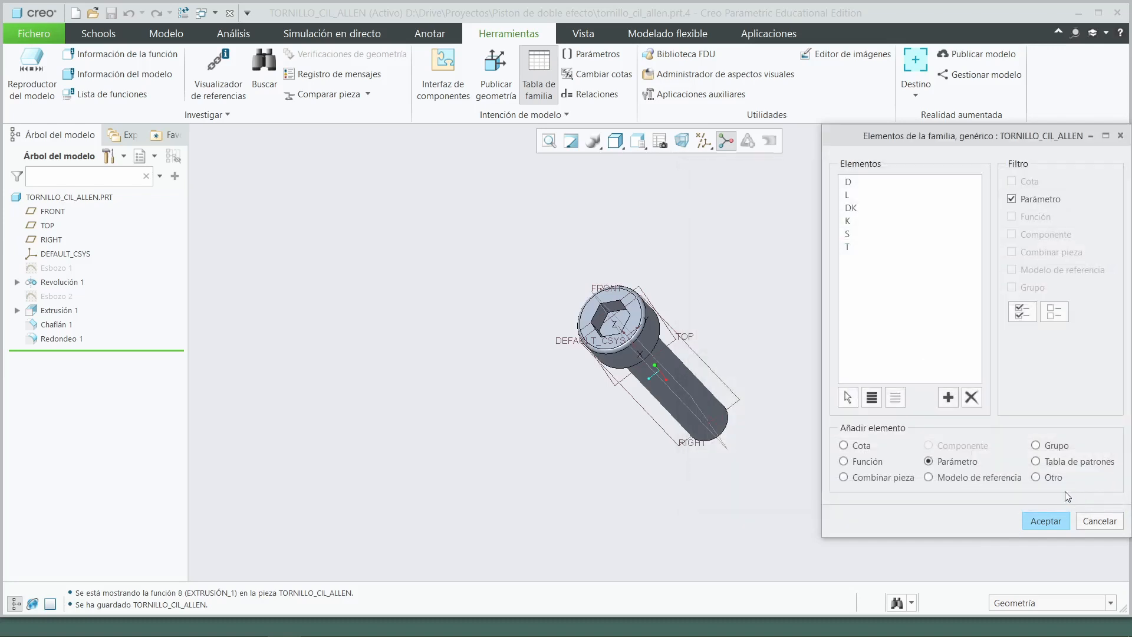
left_click(1044, 522)
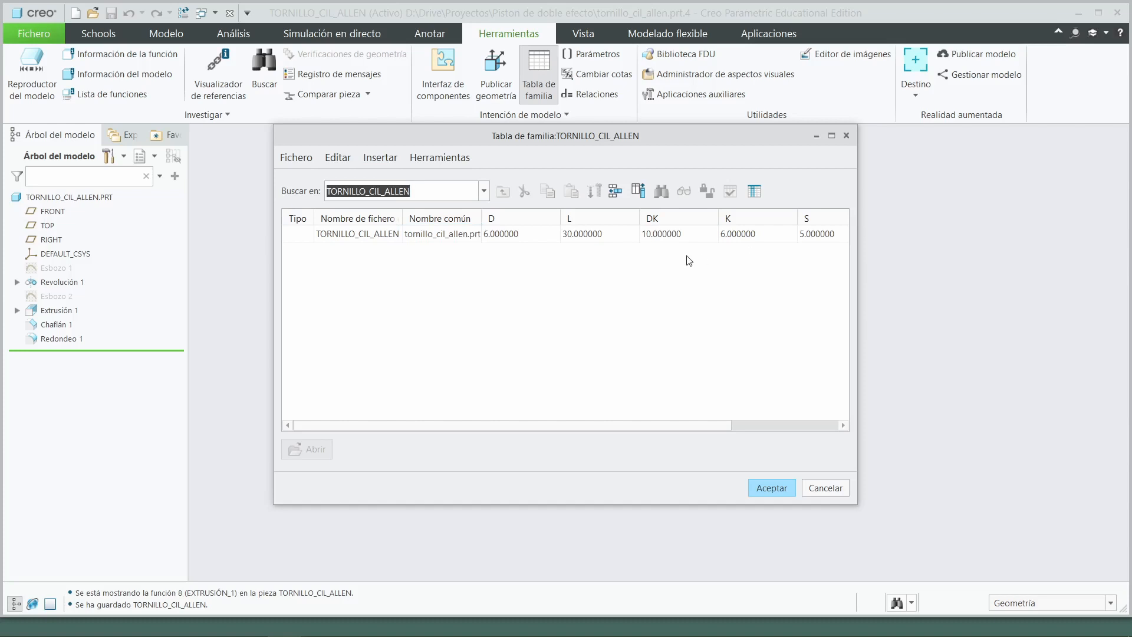
Insert an instance row in the family table and set its file name to TORNILLO_CIL_ALLEN_M6x30
left_click(615, 191)
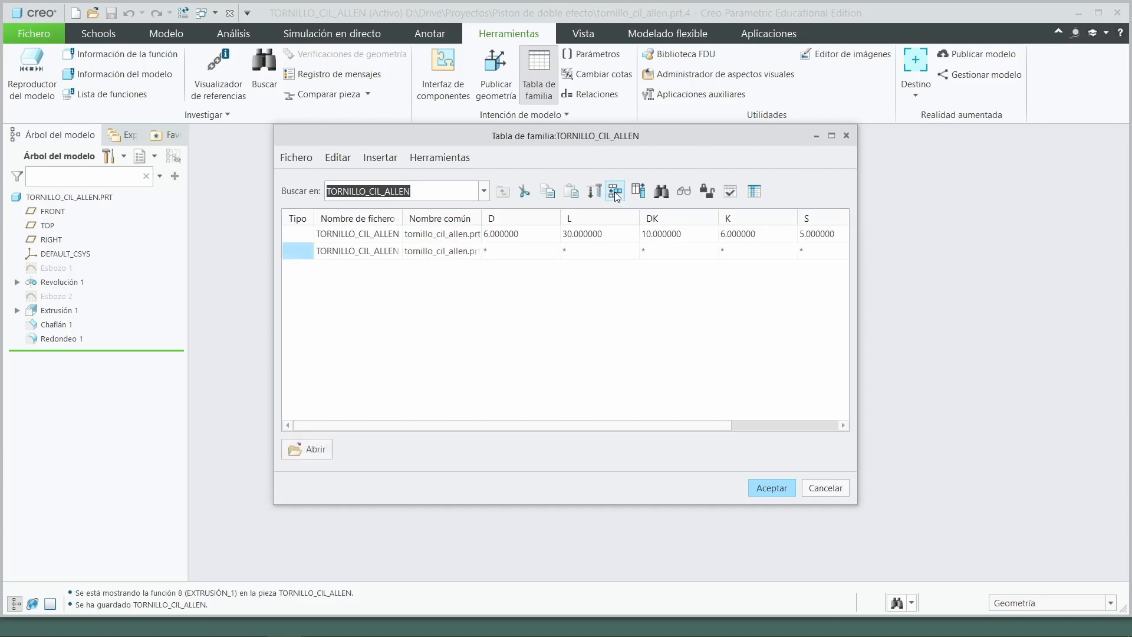
double_click(382, 251)
left_click(386, 251)
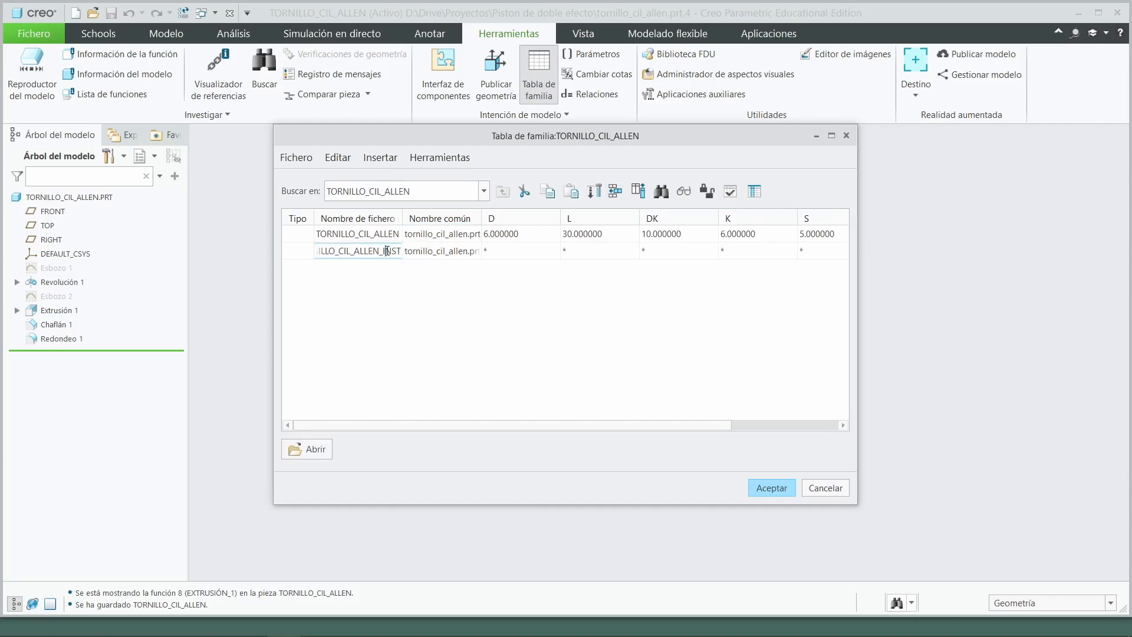
key("Delete")
key("Delete")
key("Delete")
key("Delete")
type("M6x10")
key("Return")
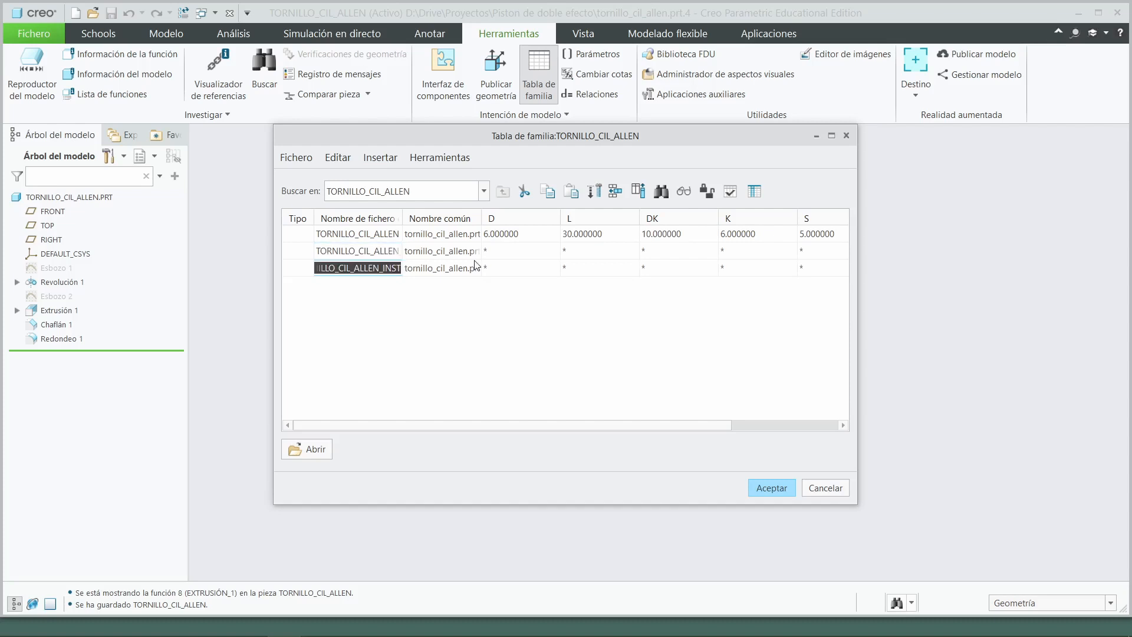
Set the first instance's common name to tornillo_cil_allen_m6x30
left_click(432, 253)
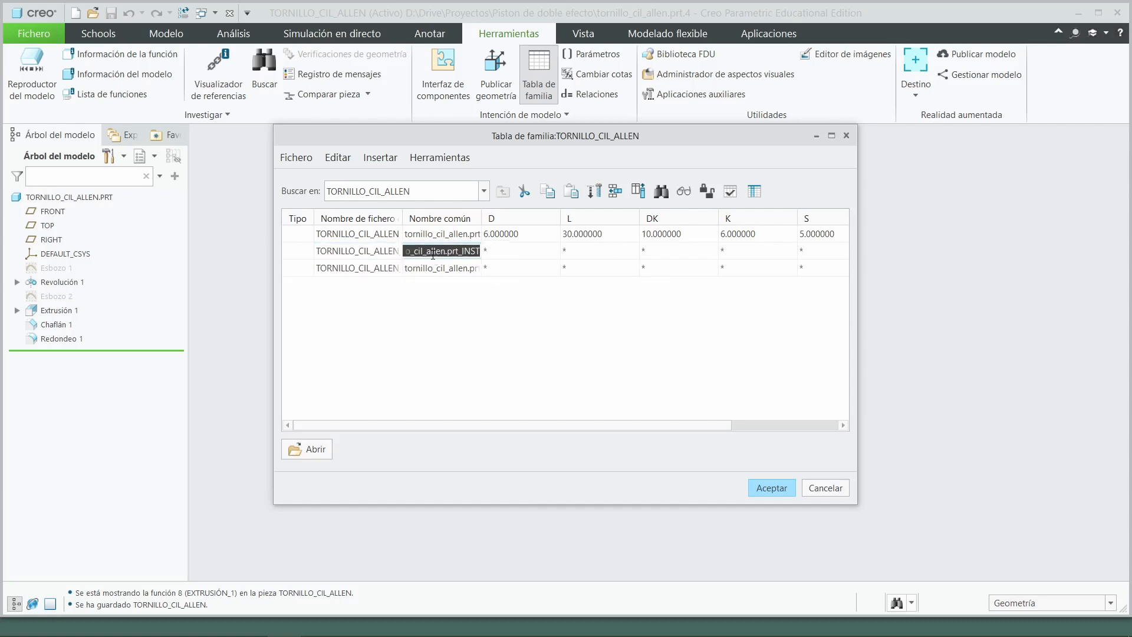
left_click(445, 250)
key("Delete")
key("Delete")
key("Delete")
key("Delete")
key("Delete")
key("Delete")
key("Delete")
key("Delete")
key("Delete")
type("_m6x30")
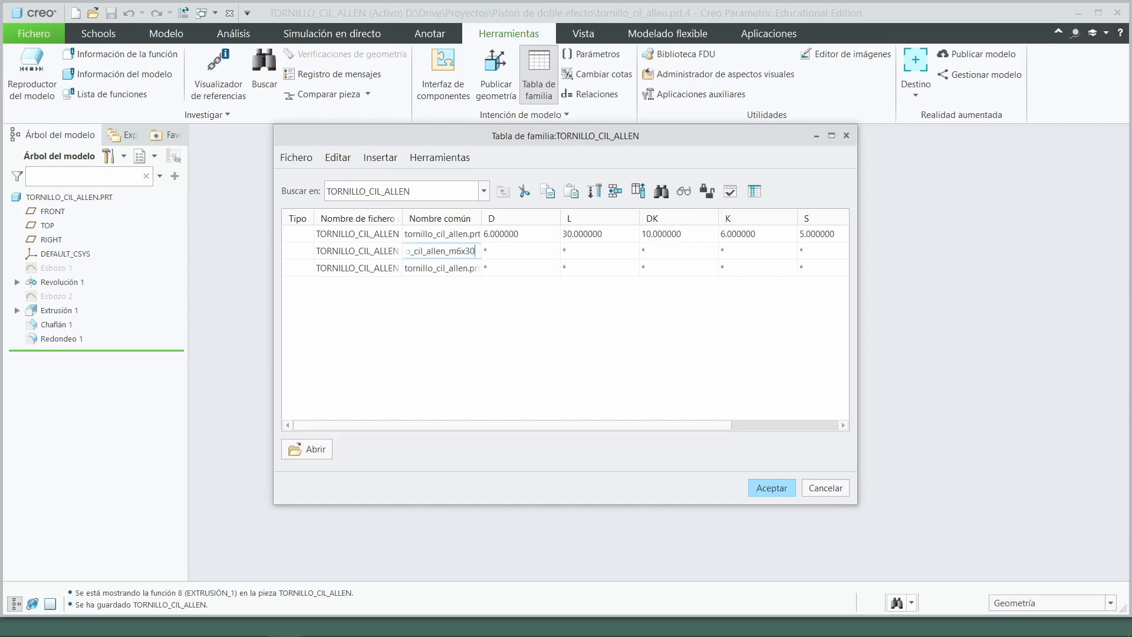
key("Return")
Set the second instance's file name to TORNILLO_CIL_ALLEN_M6x13
left_click(386, 270)
left_click_drag(379, 269, 420, 269)
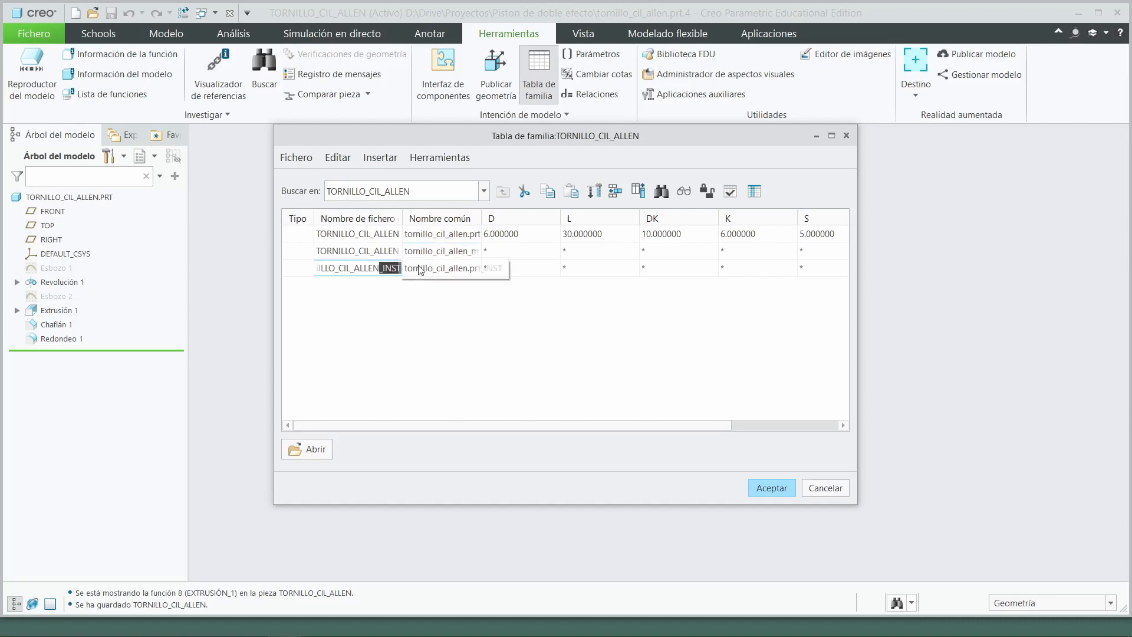
type("_M6x")
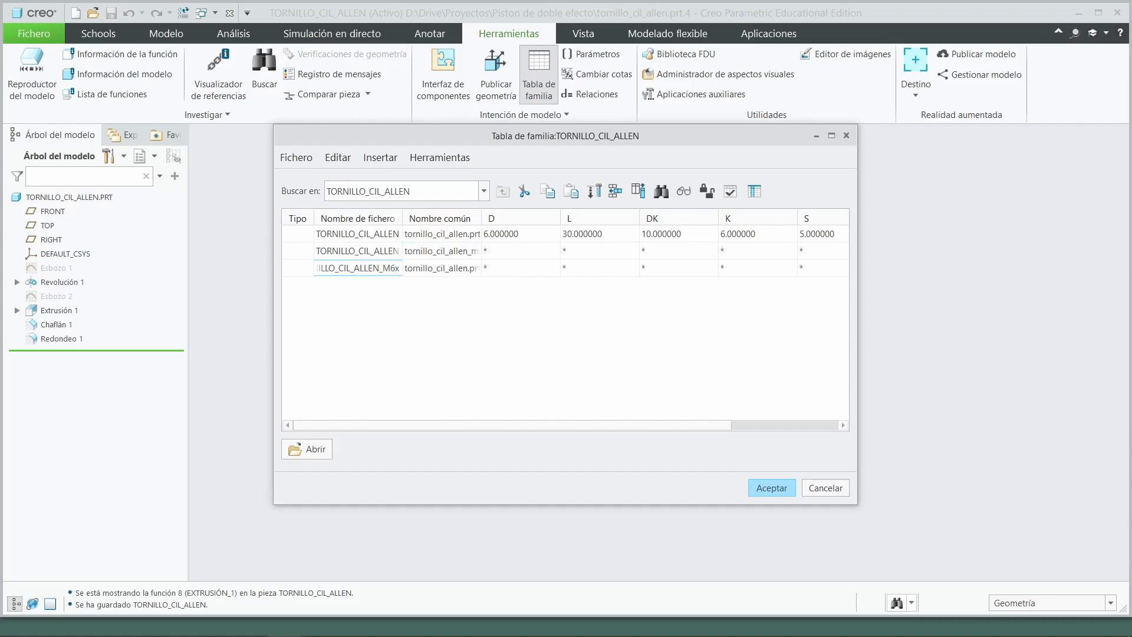
type("13")
Set L to 13 for the M6x13 instance and accept the family table
left_click(530, 268)
left_click(583, 268)
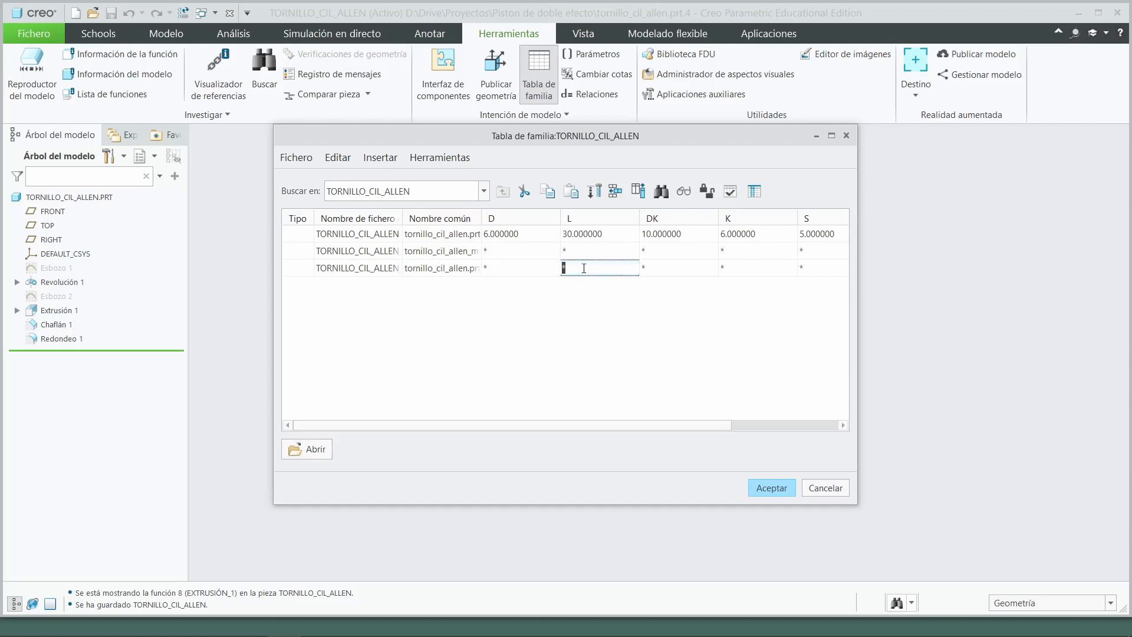
key("Tab")
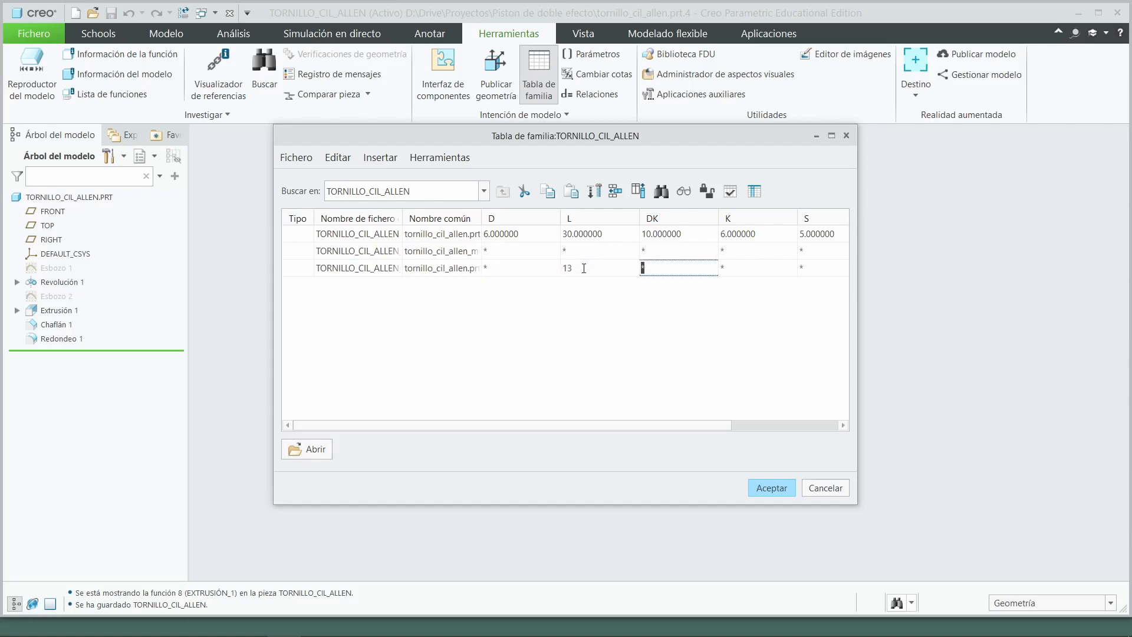
left_click(772, 488)
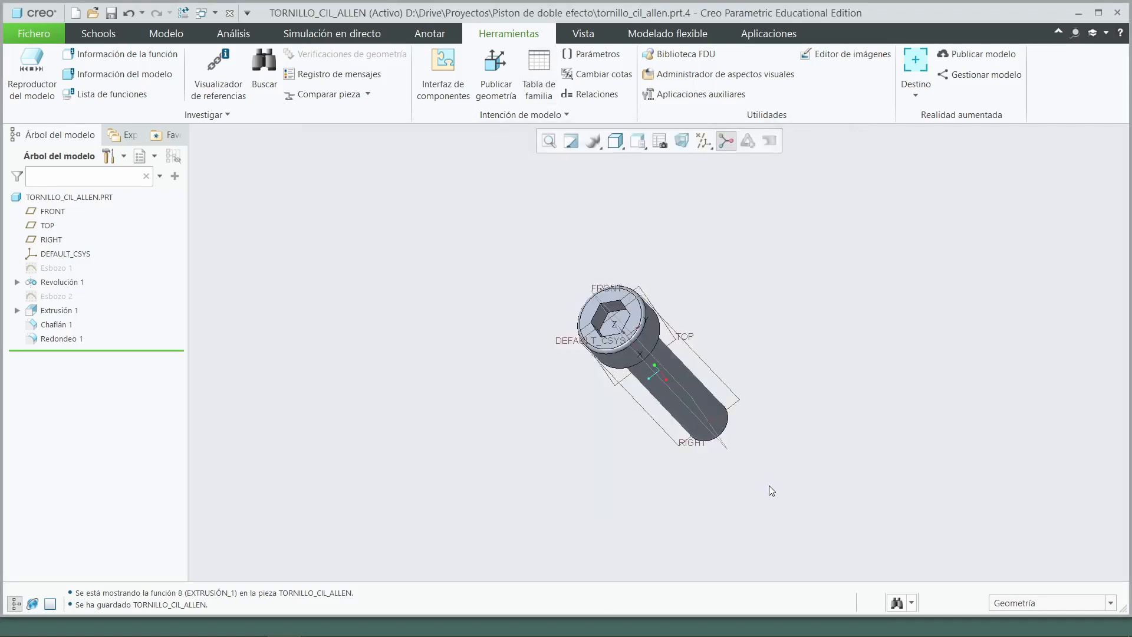
Save the part and check the project folder's file list for the screw instances without opening any file
mouse_move(723, 387)
middle_mouse_down()
mouse_move(731, 354)
mouse_move(796, 396)
mouse_move(550, 387)
mouse_move(684, 443)
mouse_move(692, 435)
middle_mouse_up()
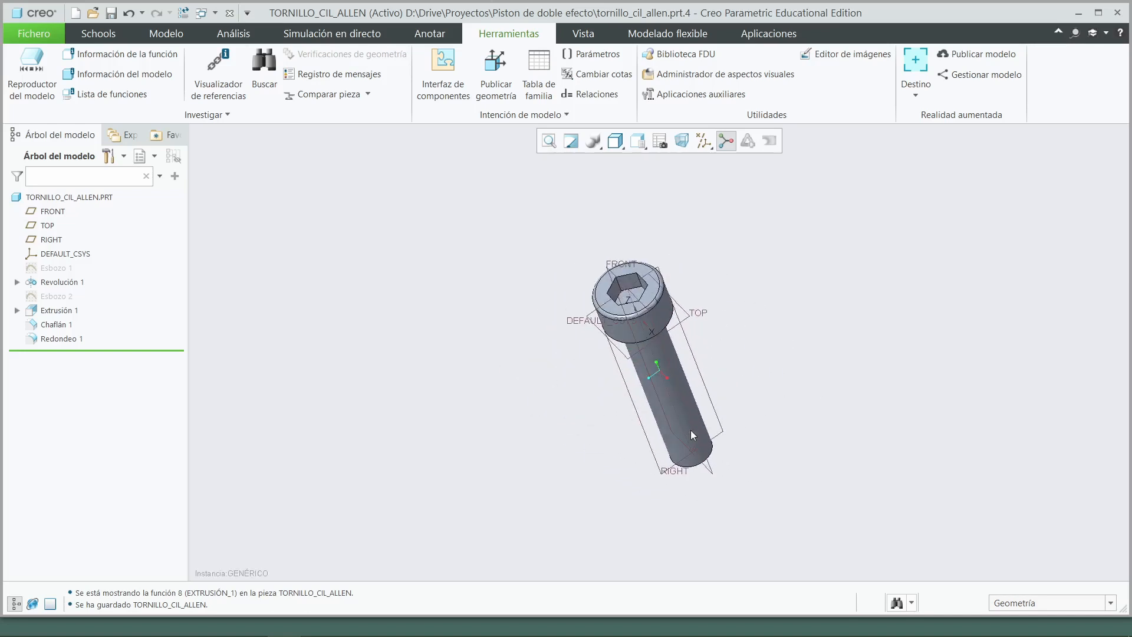
left_click(112, 14)
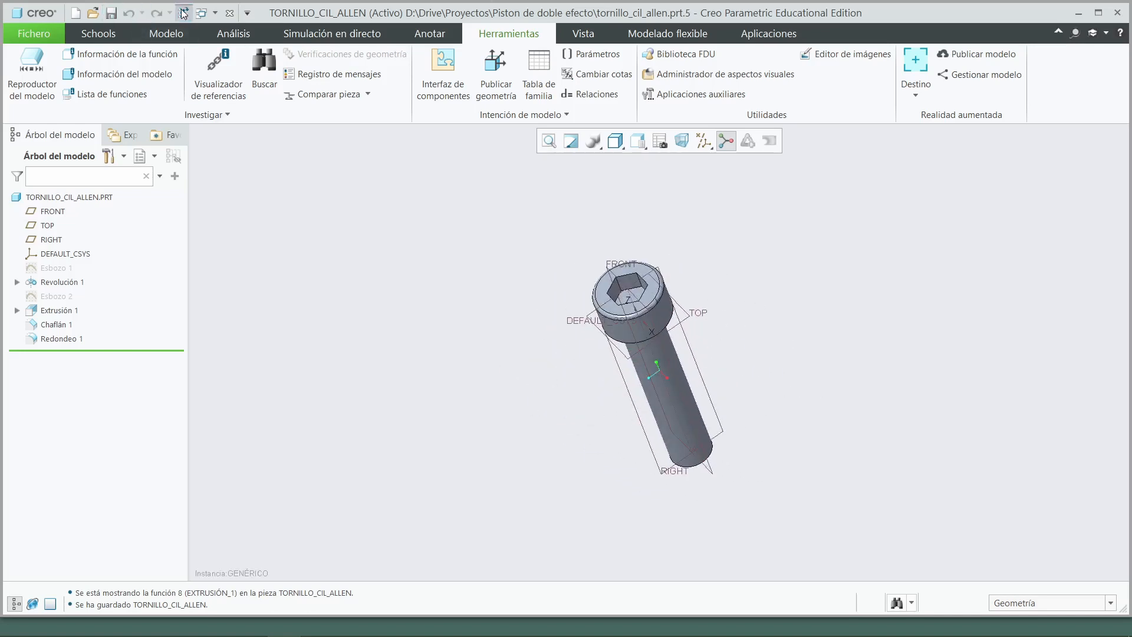
left_click(92, 15)
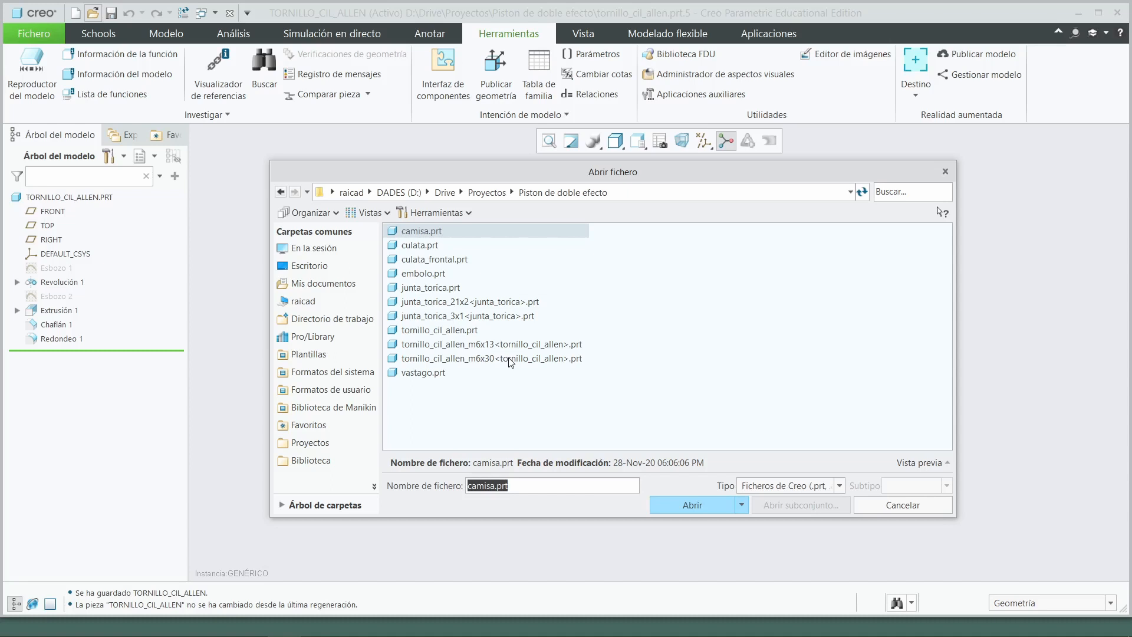
left_click(896, 505)
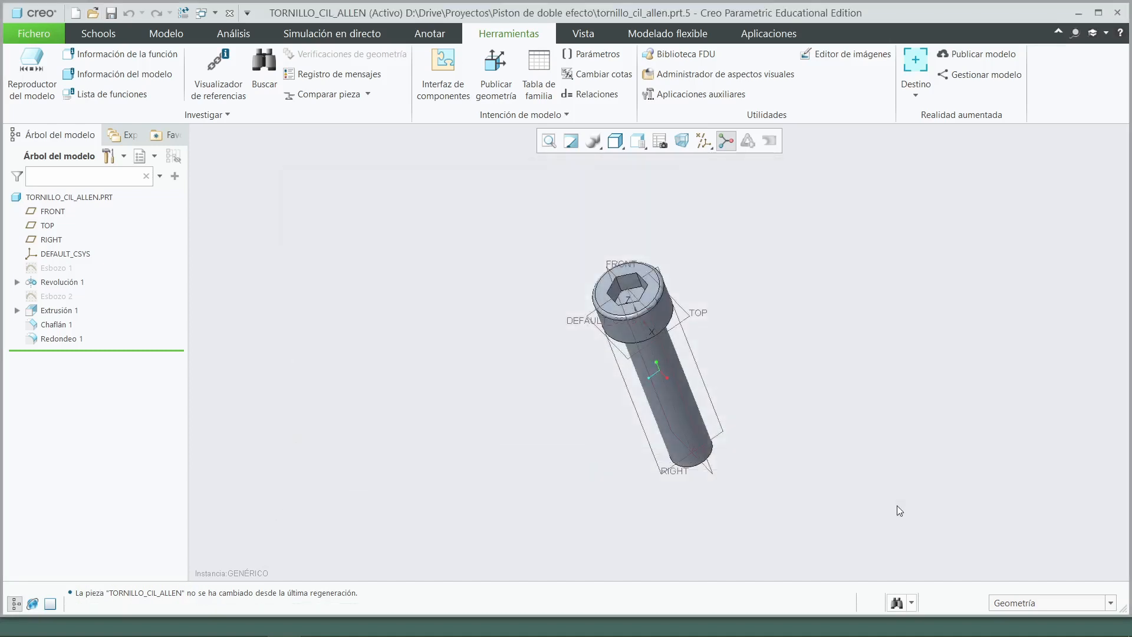